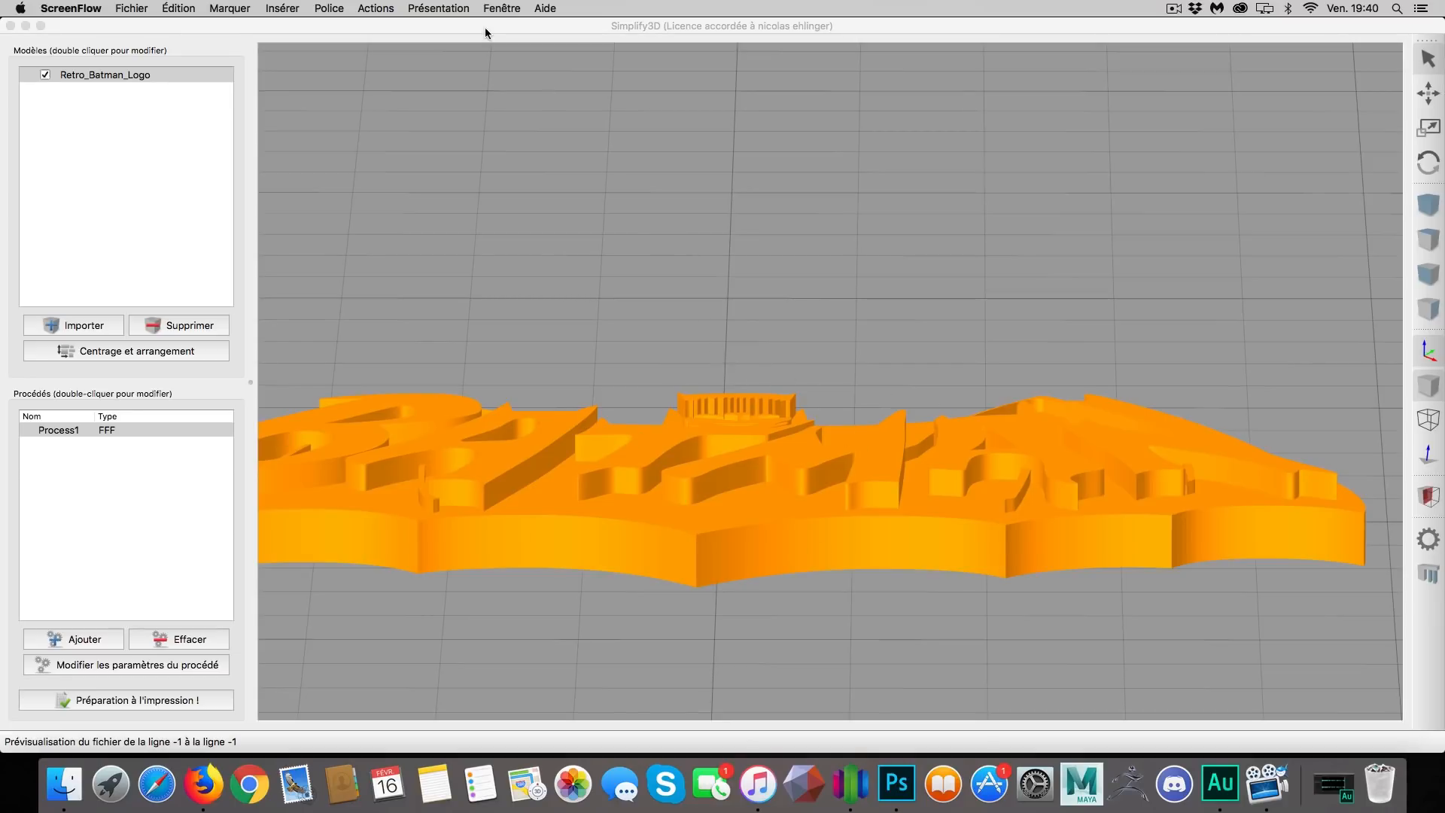
Split Process1 into two processes at a height of 2 mm with the variable settings wizard.
{"action": "left_click", "coordinate": [446, 29]}
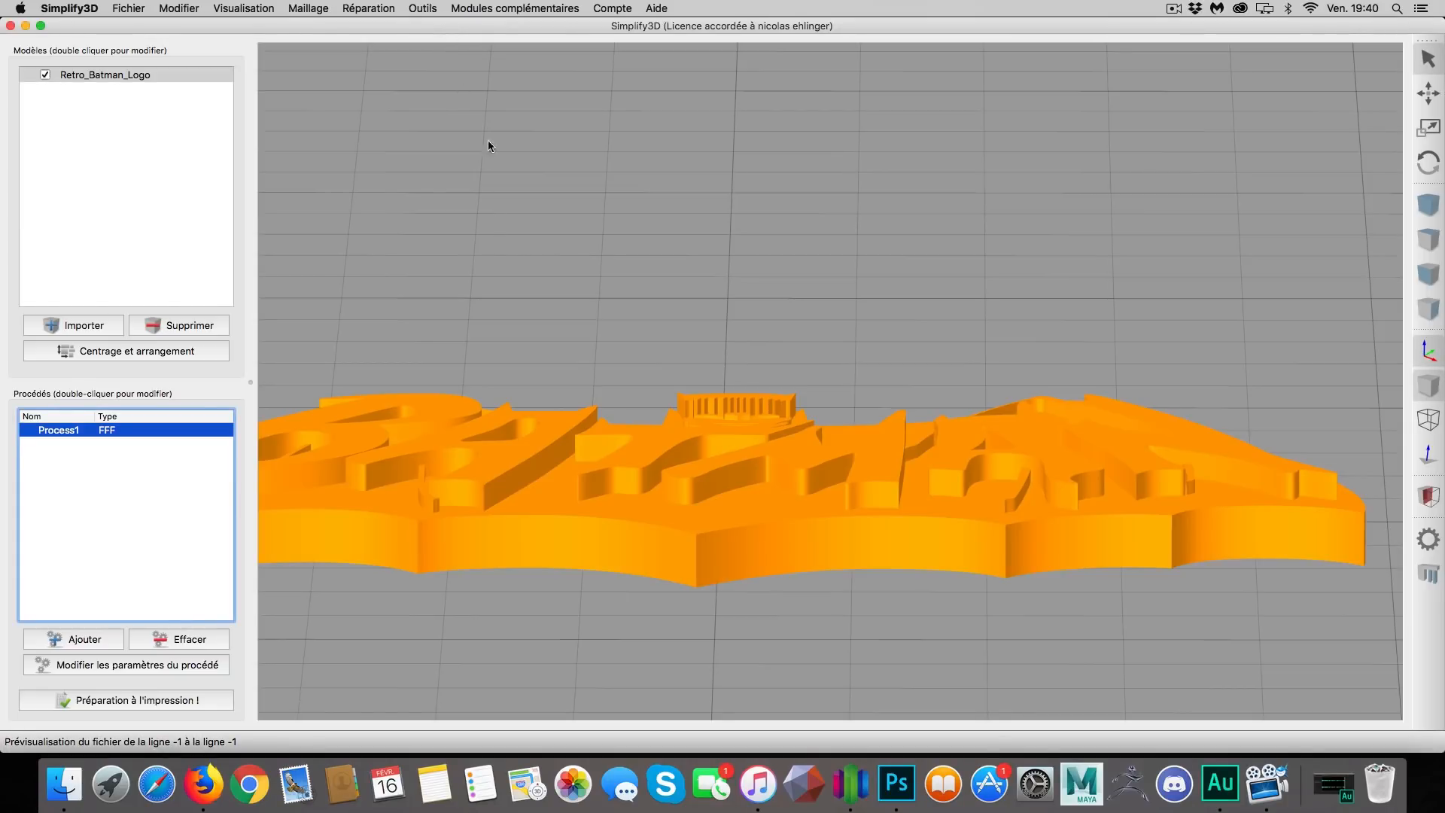
{"action": "left_click", "coordinate": [419, 8]}
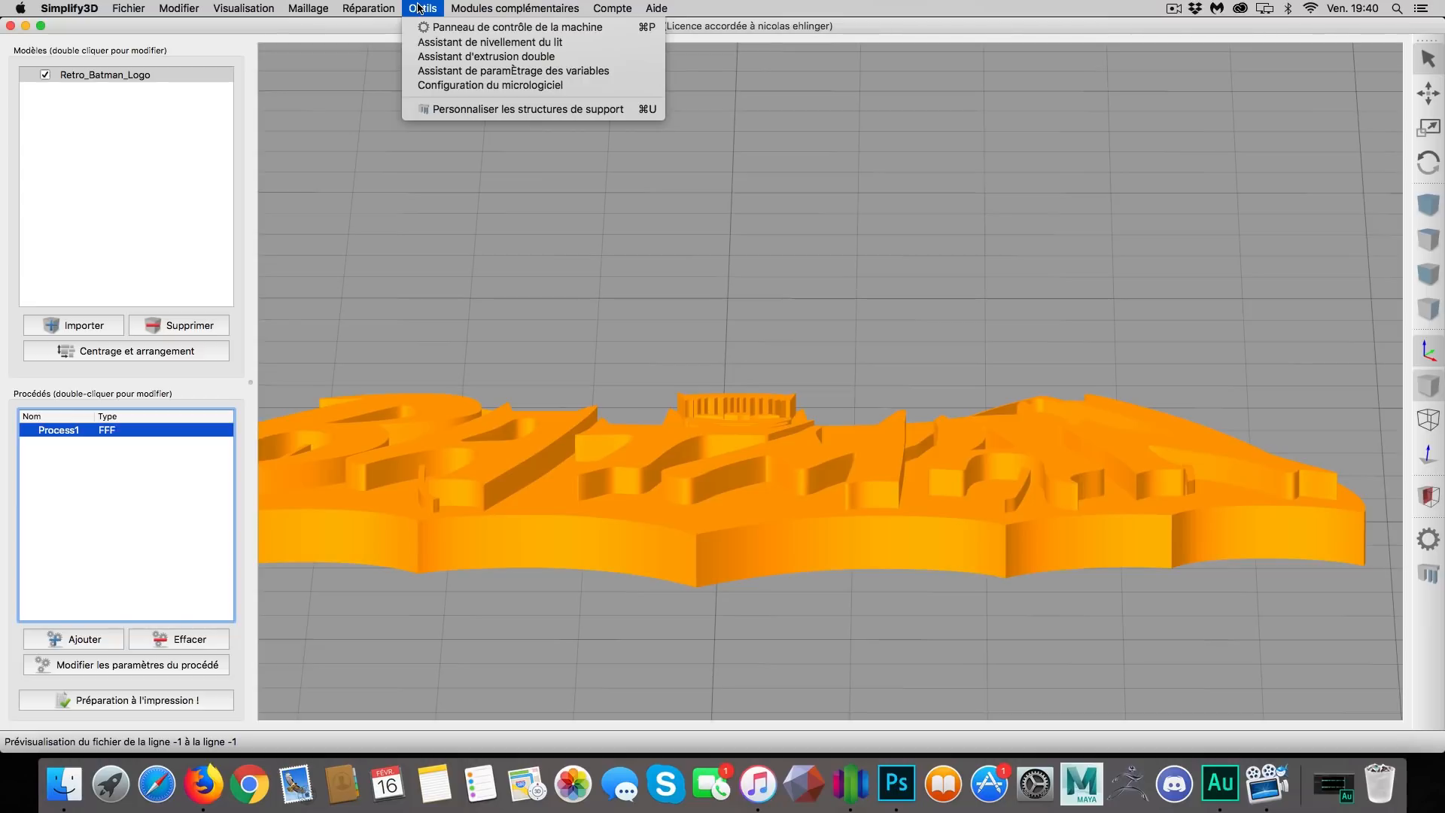
{"action": "left_click", "coordinate": [496, 73]}
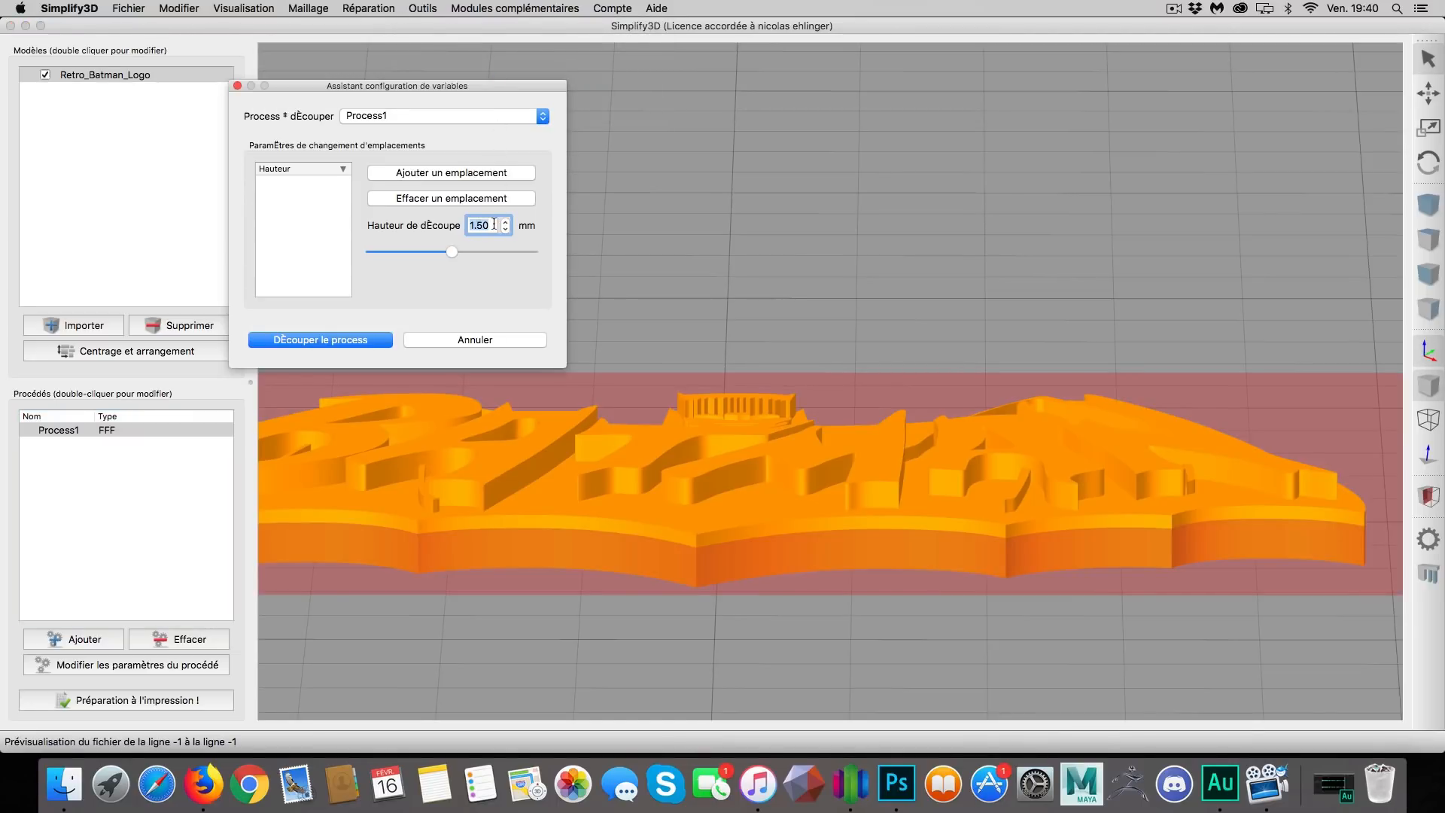
{"action": "type", "text": "2"}
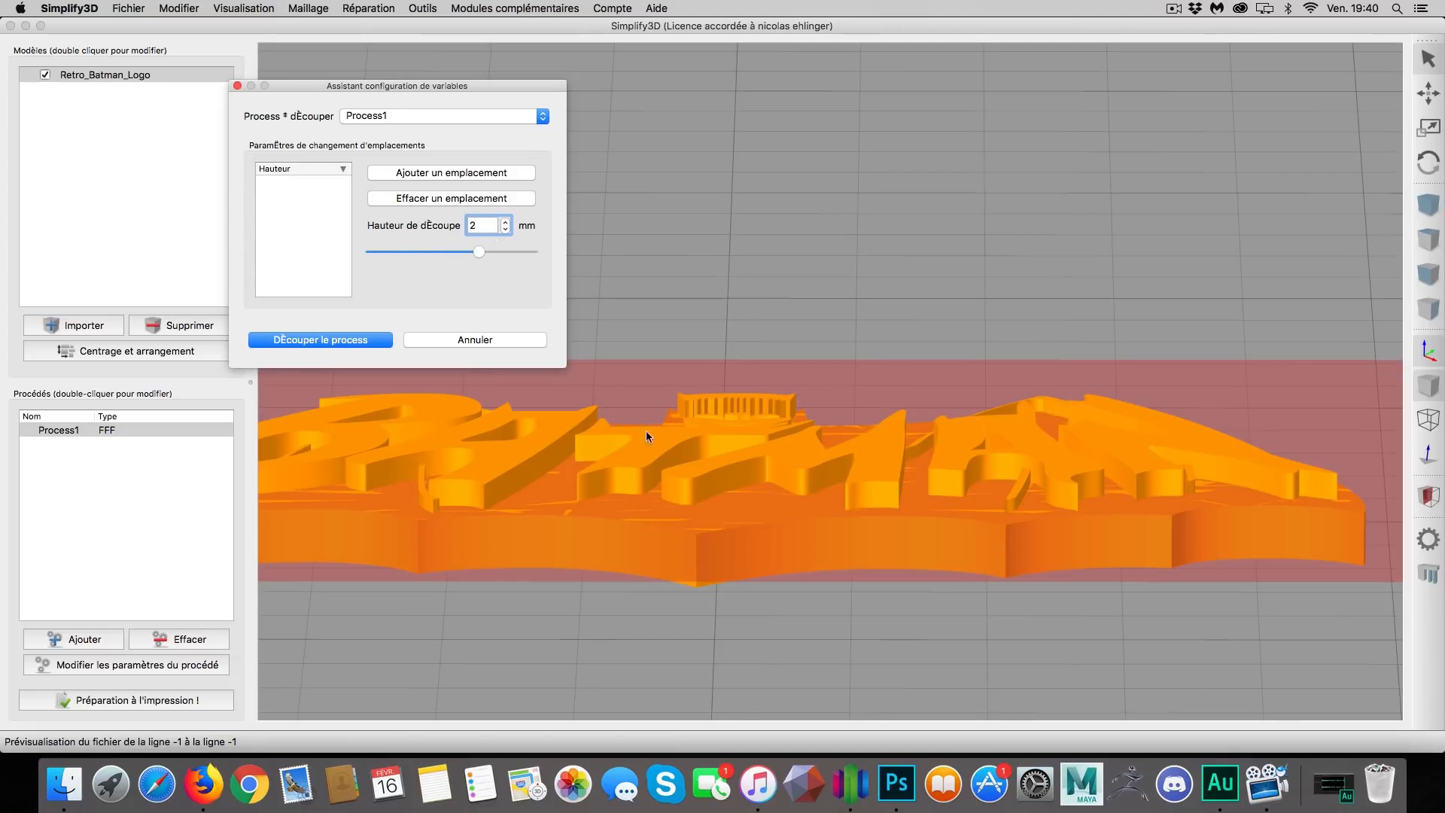
{"action": "left_click", "coordinate": [457, 174]}
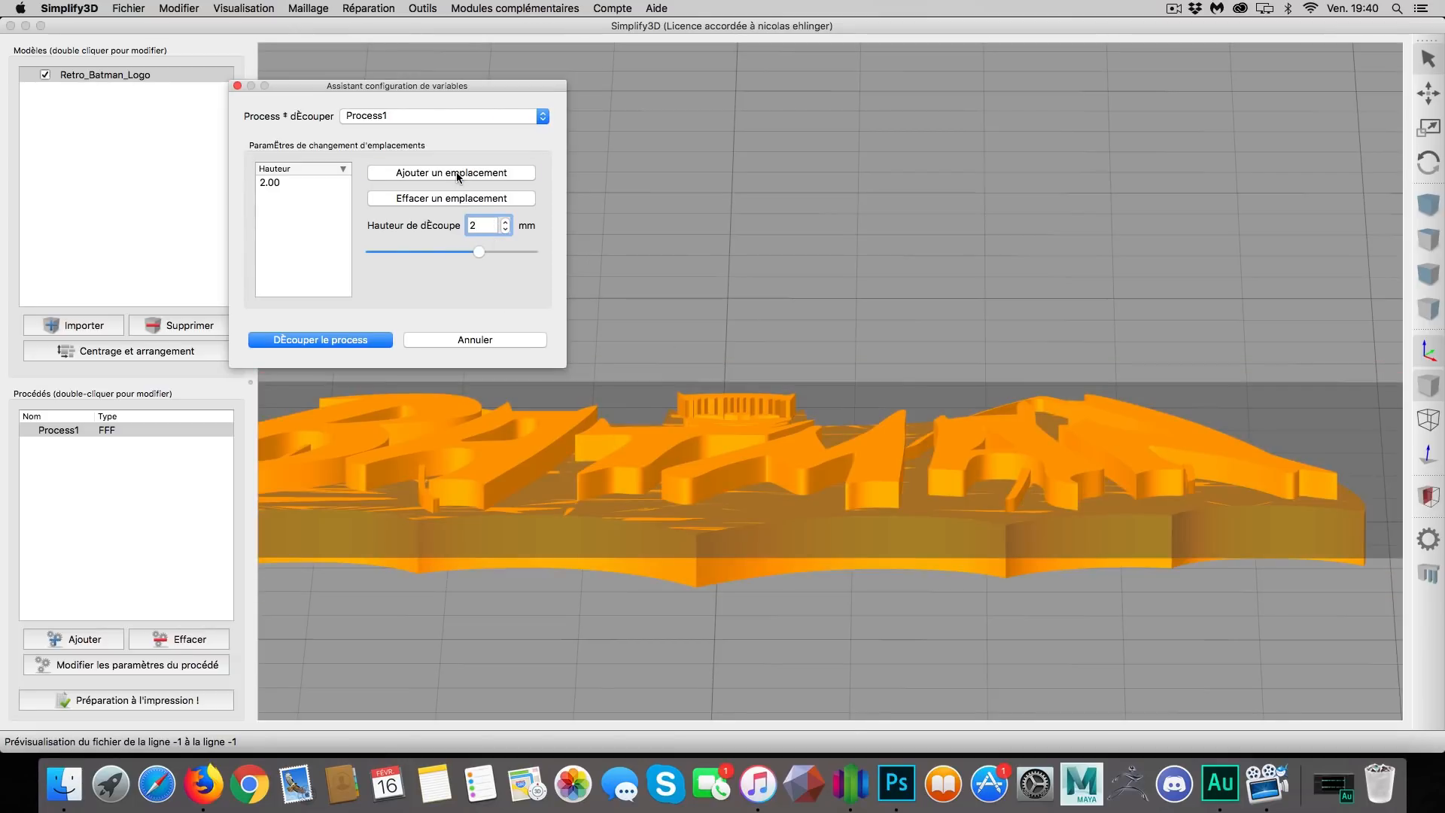
{"action": "left_click", "coordinate": [354, 343]}
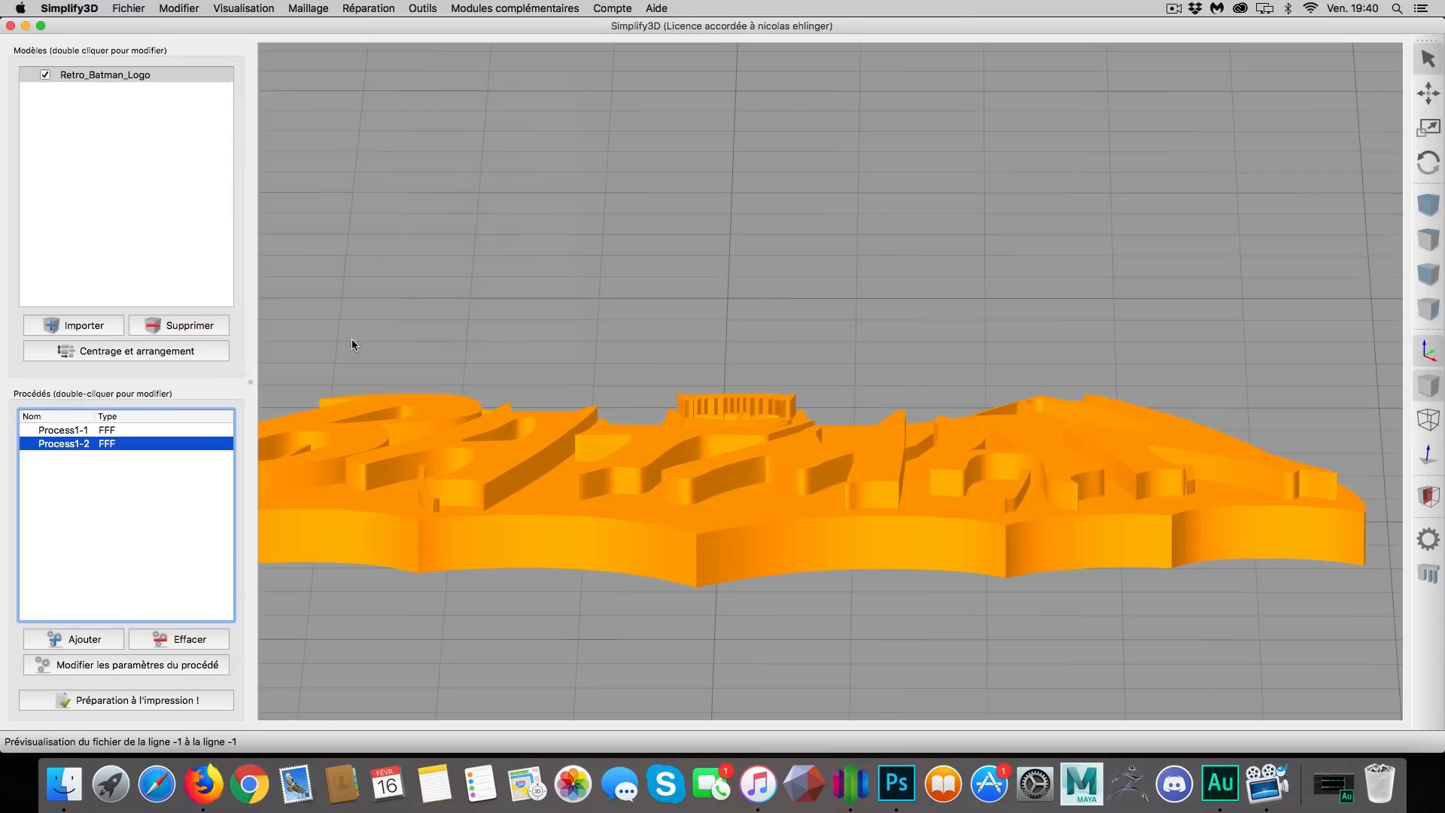
Delete the M104, M140 and M107 lines (extruder, bed and fan off) from Process1-1's ending script.
{"action": "left_click", "coordinate": [92, 429]}
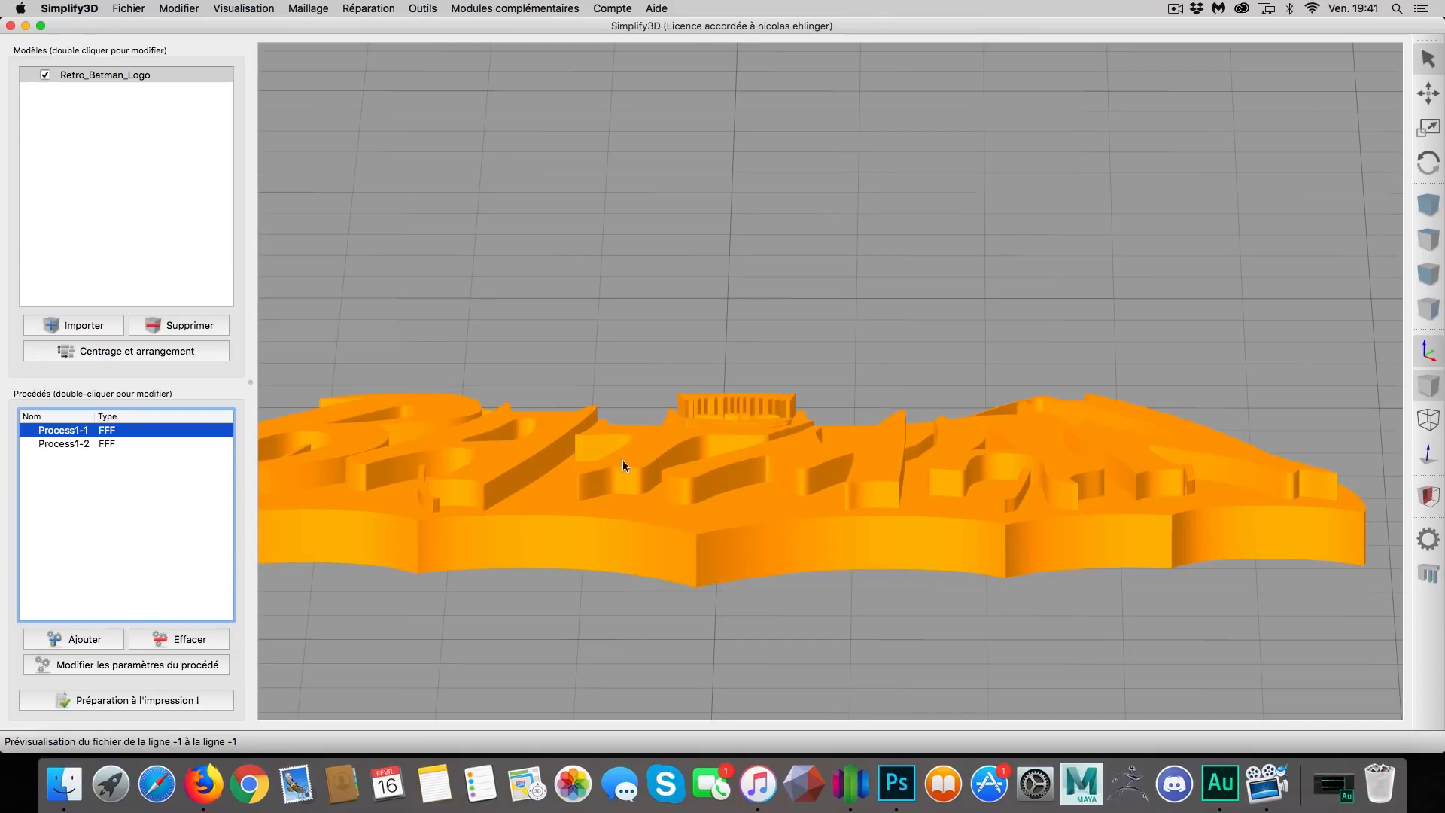
{"action": "left_click_drag", "start_coordinate": [941, 465], "coordinate": [556, 380]}
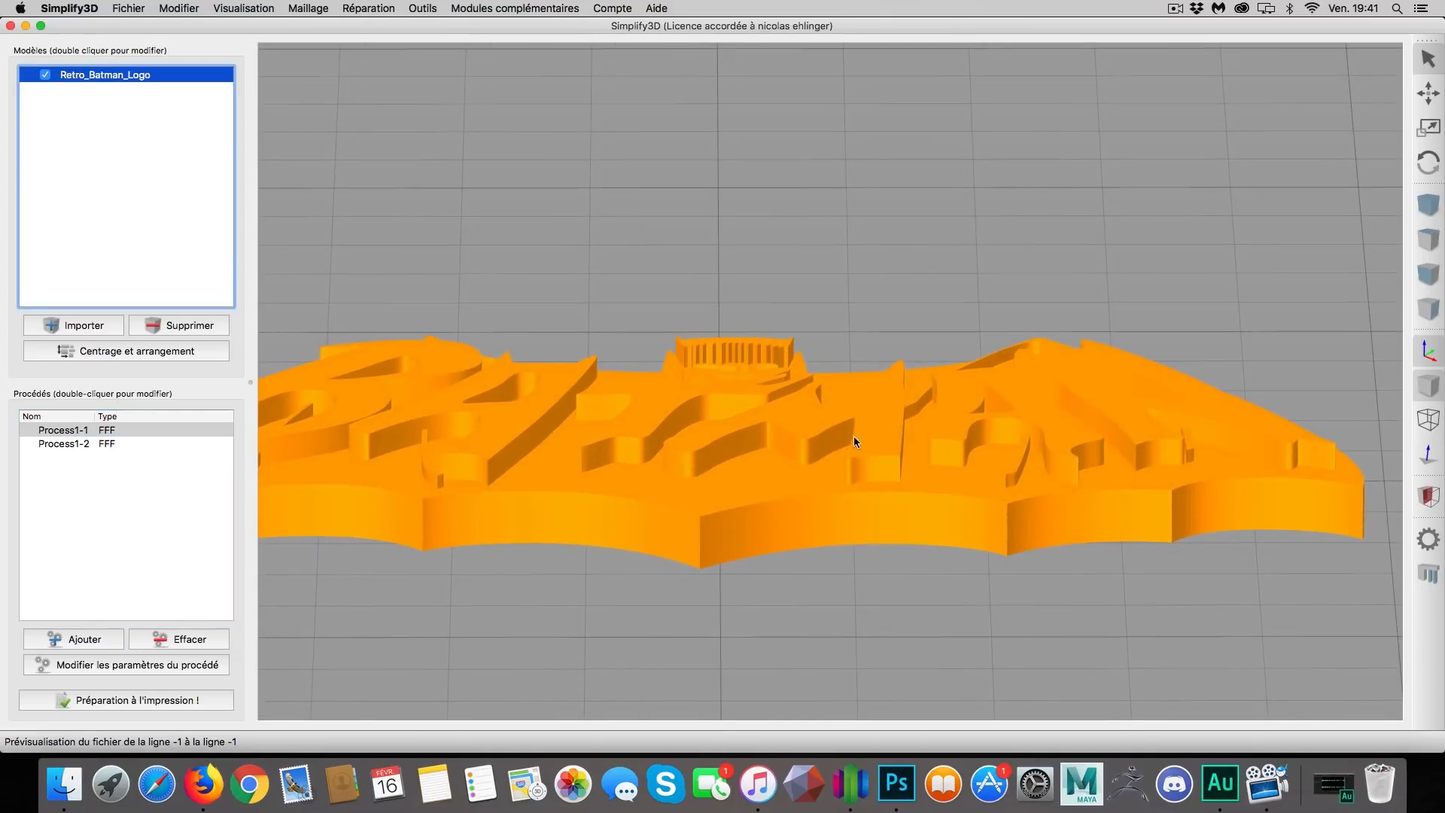
{"action": "double_click", "coordinate": [64, 431]}
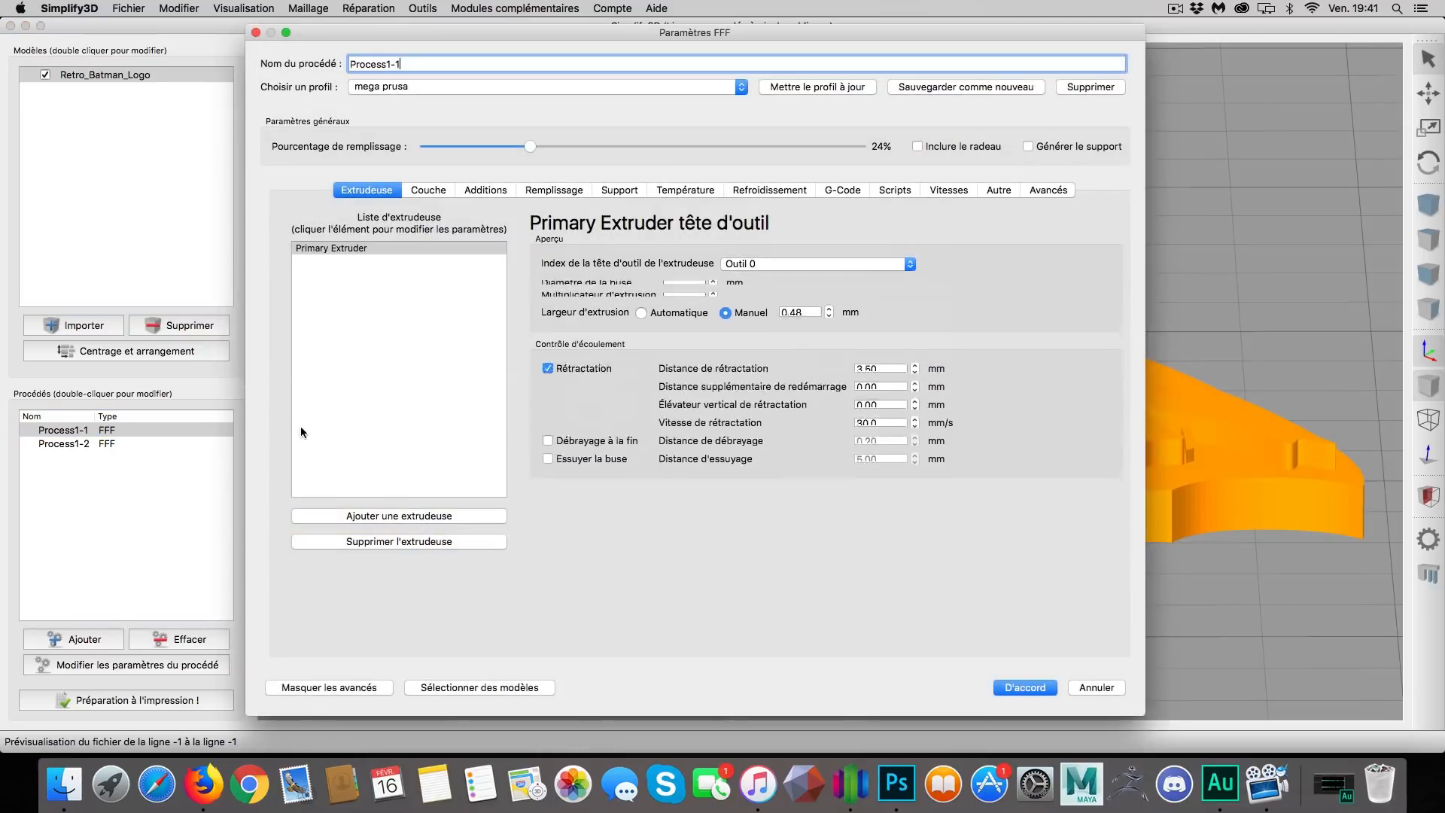
{"action": "left_click", "coordinate": [442, 192]}
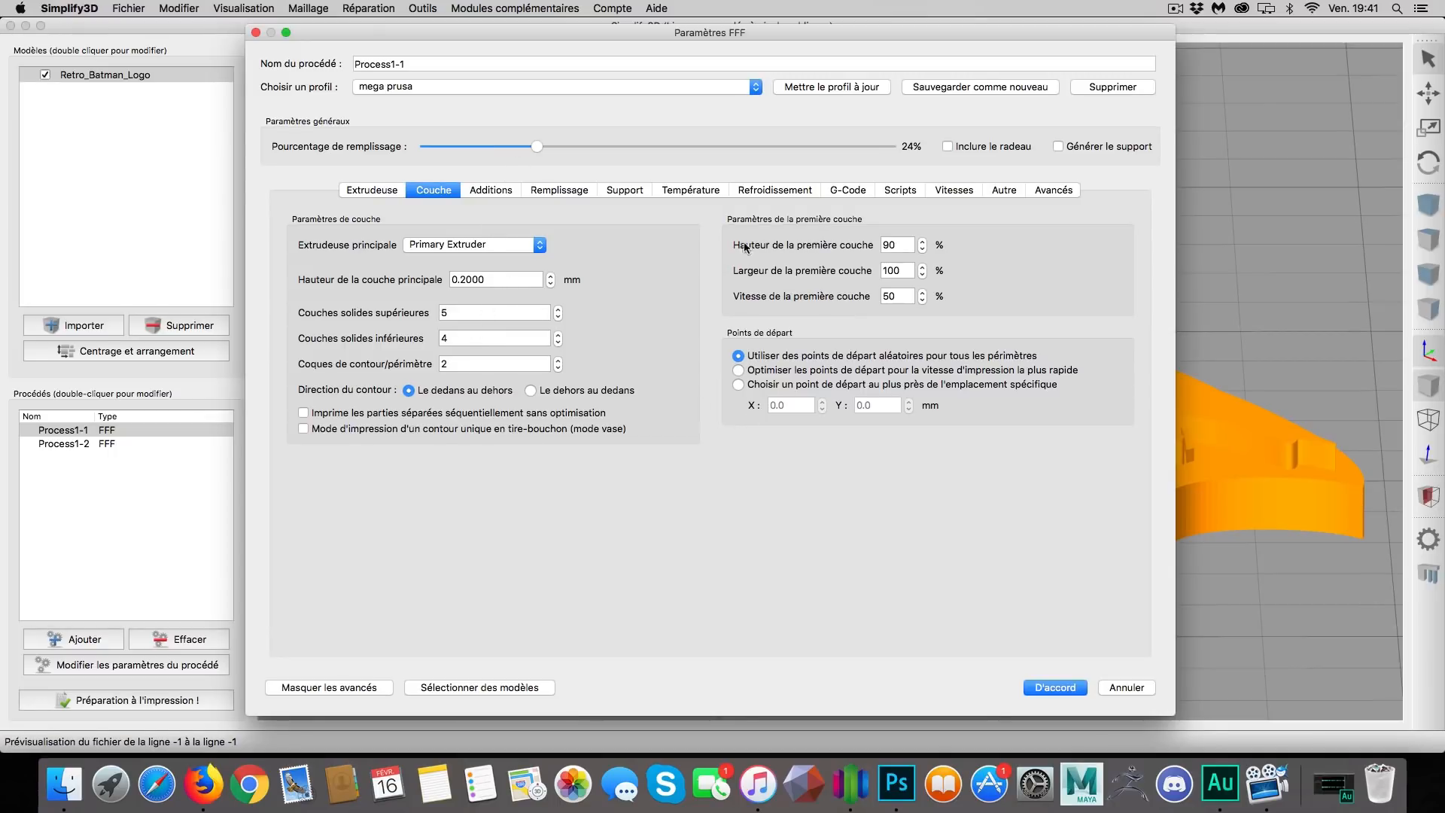
{"action": "left_click", "coordinate": [903, 192]}
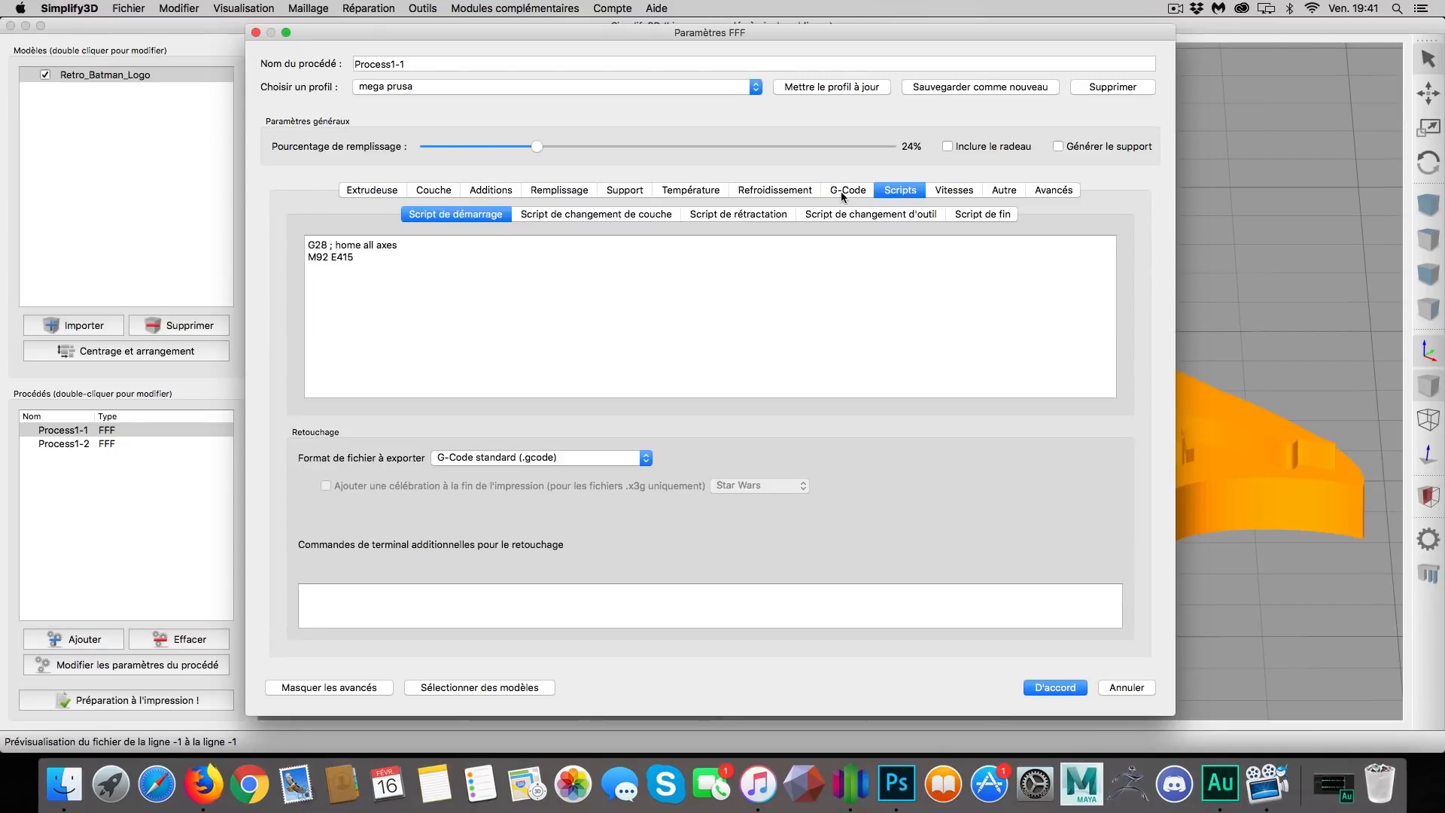
{"action": "left_click", "coordinate": [978, 214]}
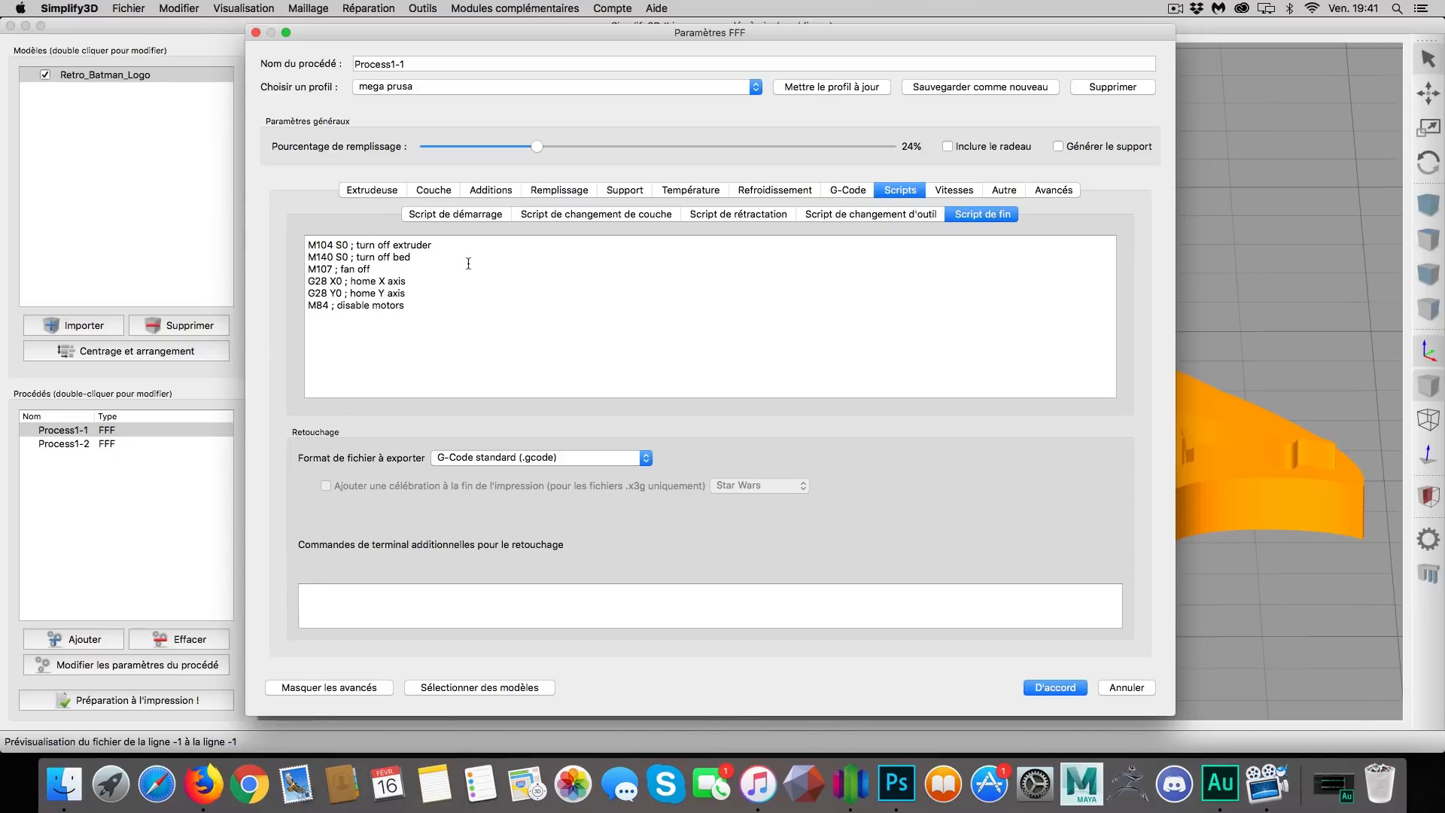
{"action": "left_click_drag", "start_coordinate": [385, 280], "coordinate": [306, 257]}
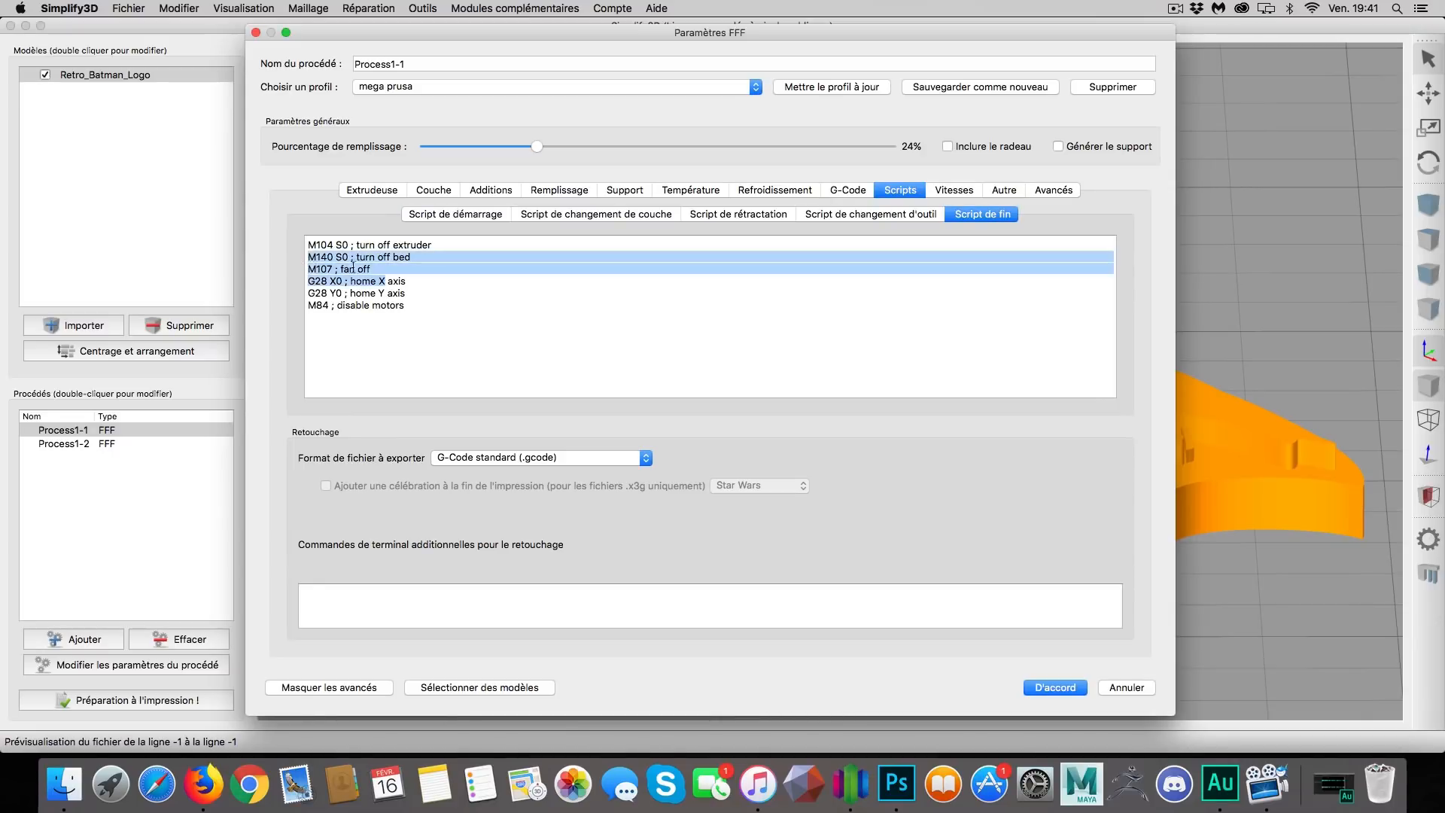
{"action": "left_click_drag", "start_coordinate": [396, 268], "coordinate": [311, 239]}
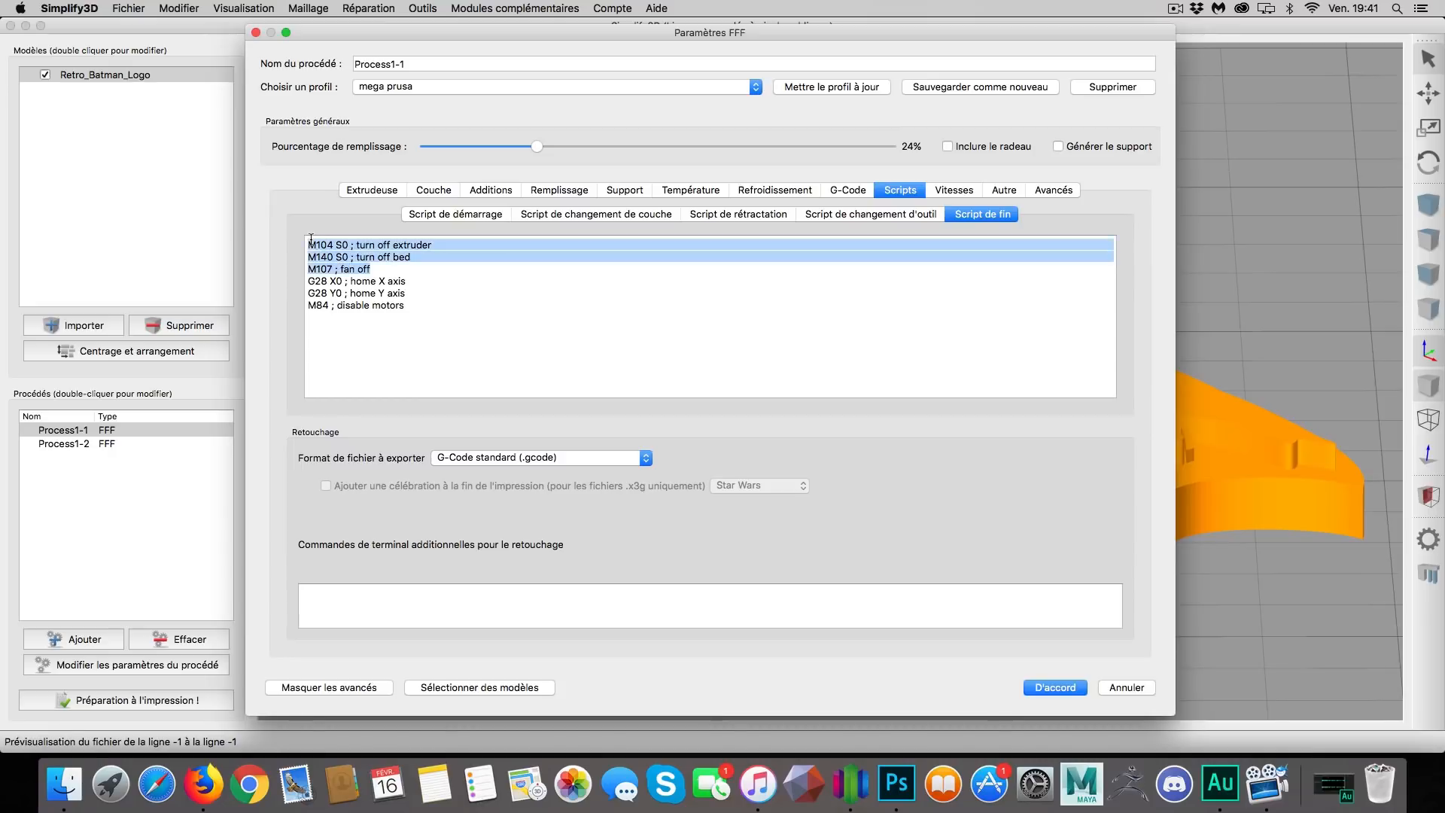
{"action": "key", "text": "BackSpace"}
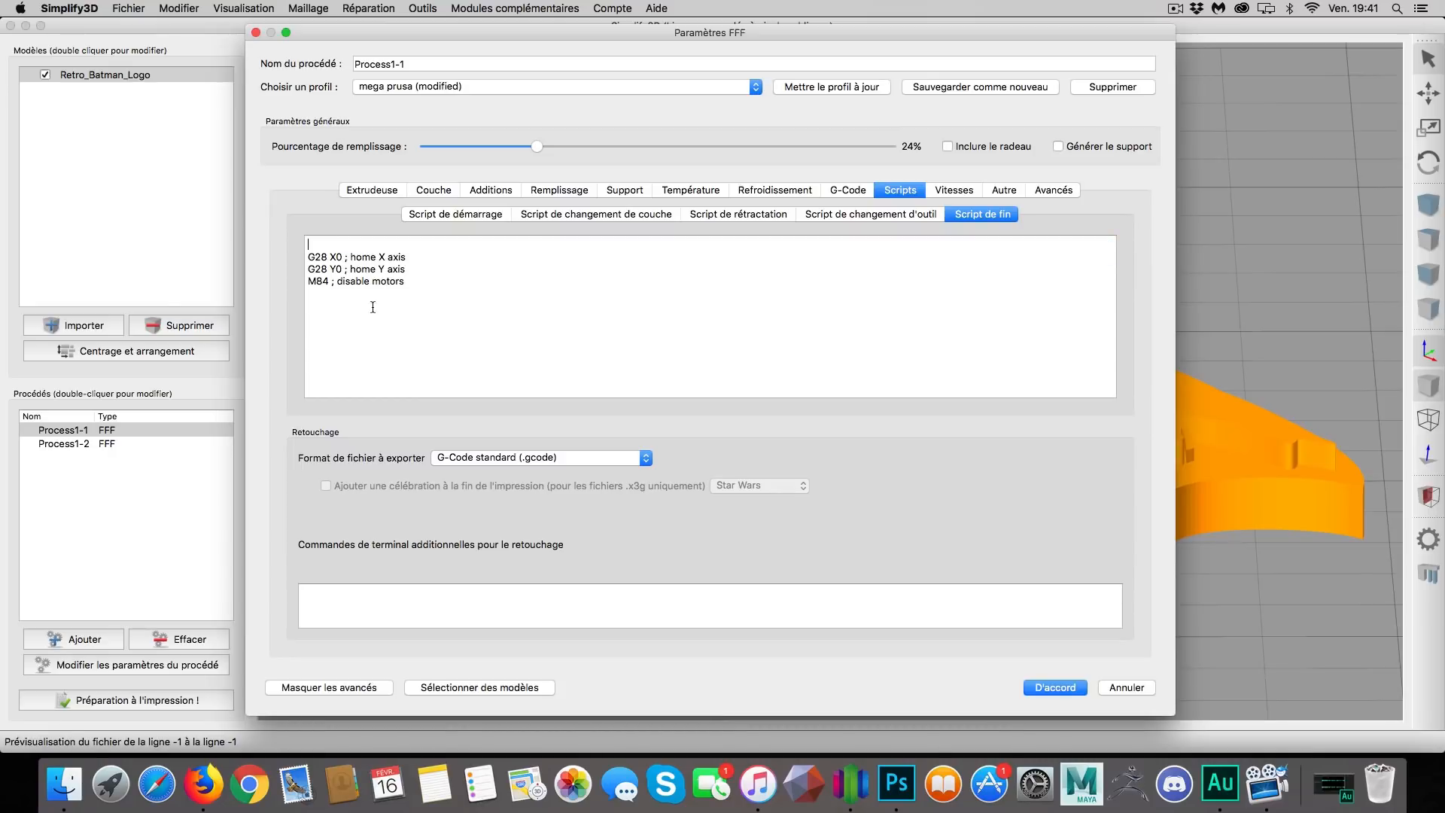
Remove the M84 disable motors line from the same ending script and accept Process1-1's settings.
{"action": "left_click_drag", "start_coordinate": [412, 291], "coordinate": [301, 280]}
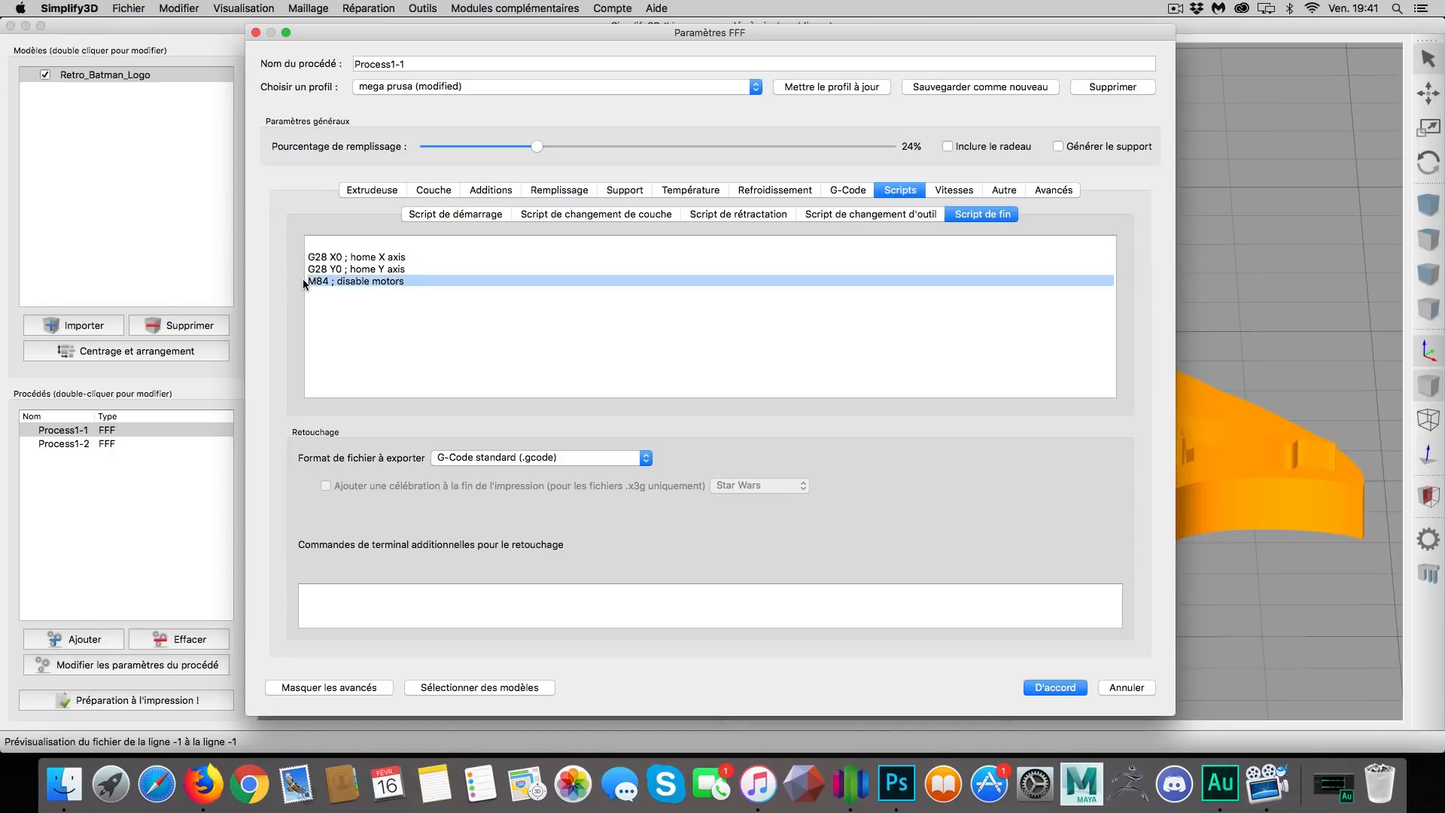
{"action": "key", "text": "BackSpace"}
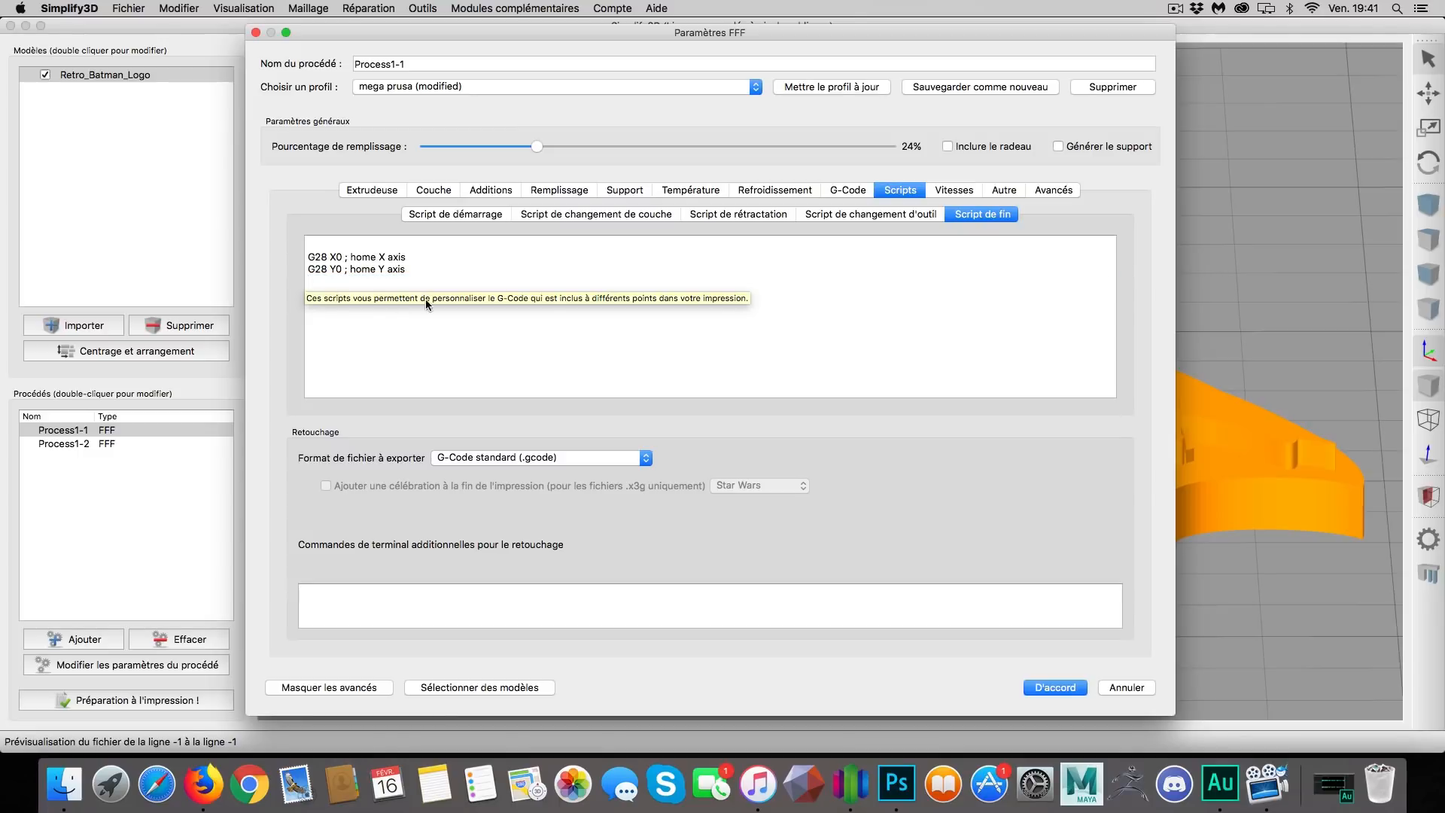
{"action": "left_click", "coordinate": [1051, 689]}
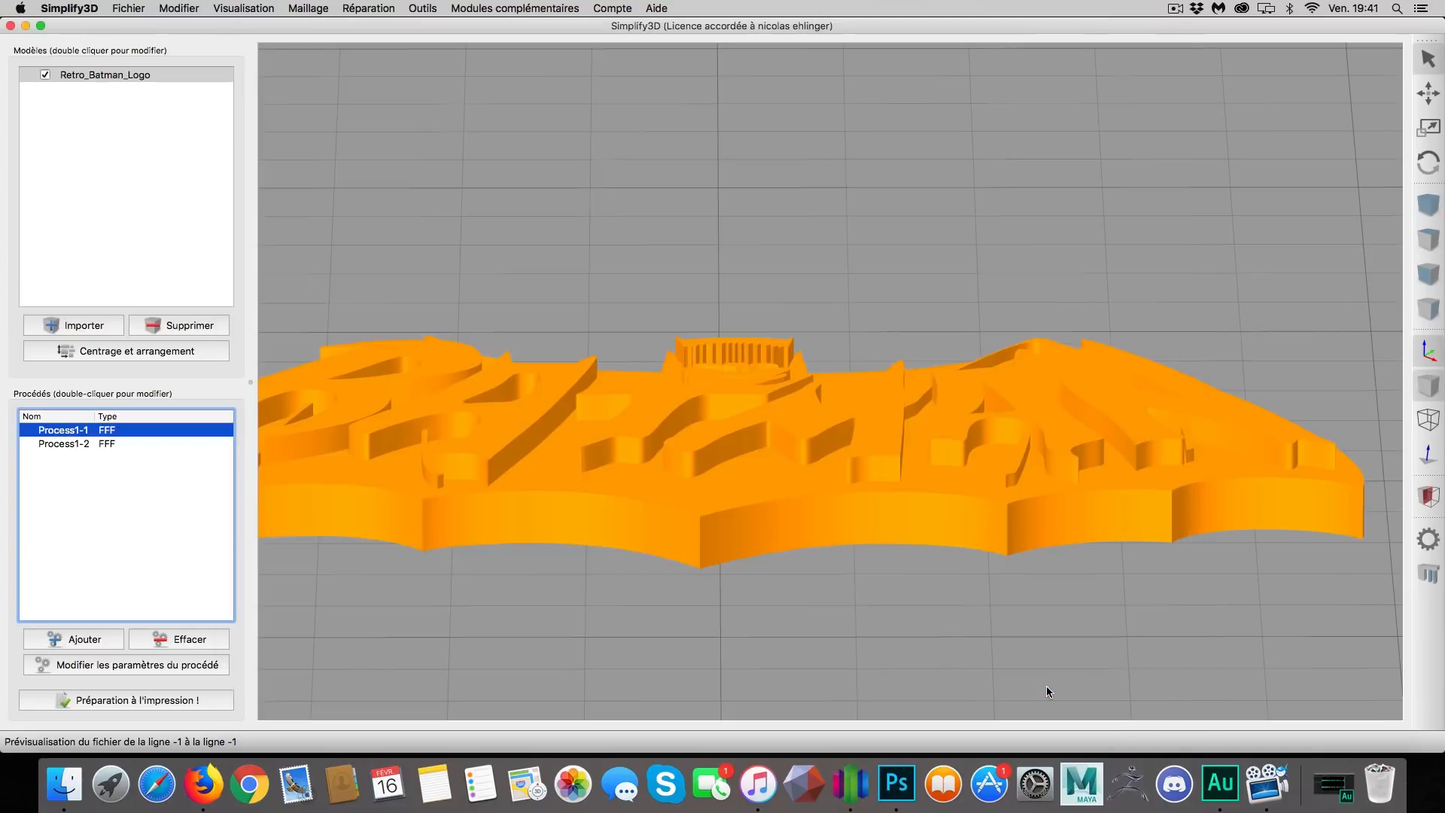
Set the bottom solid layers of Process1-2 to 0.
{"action": "left_click", "coordinate": [86, 444]}
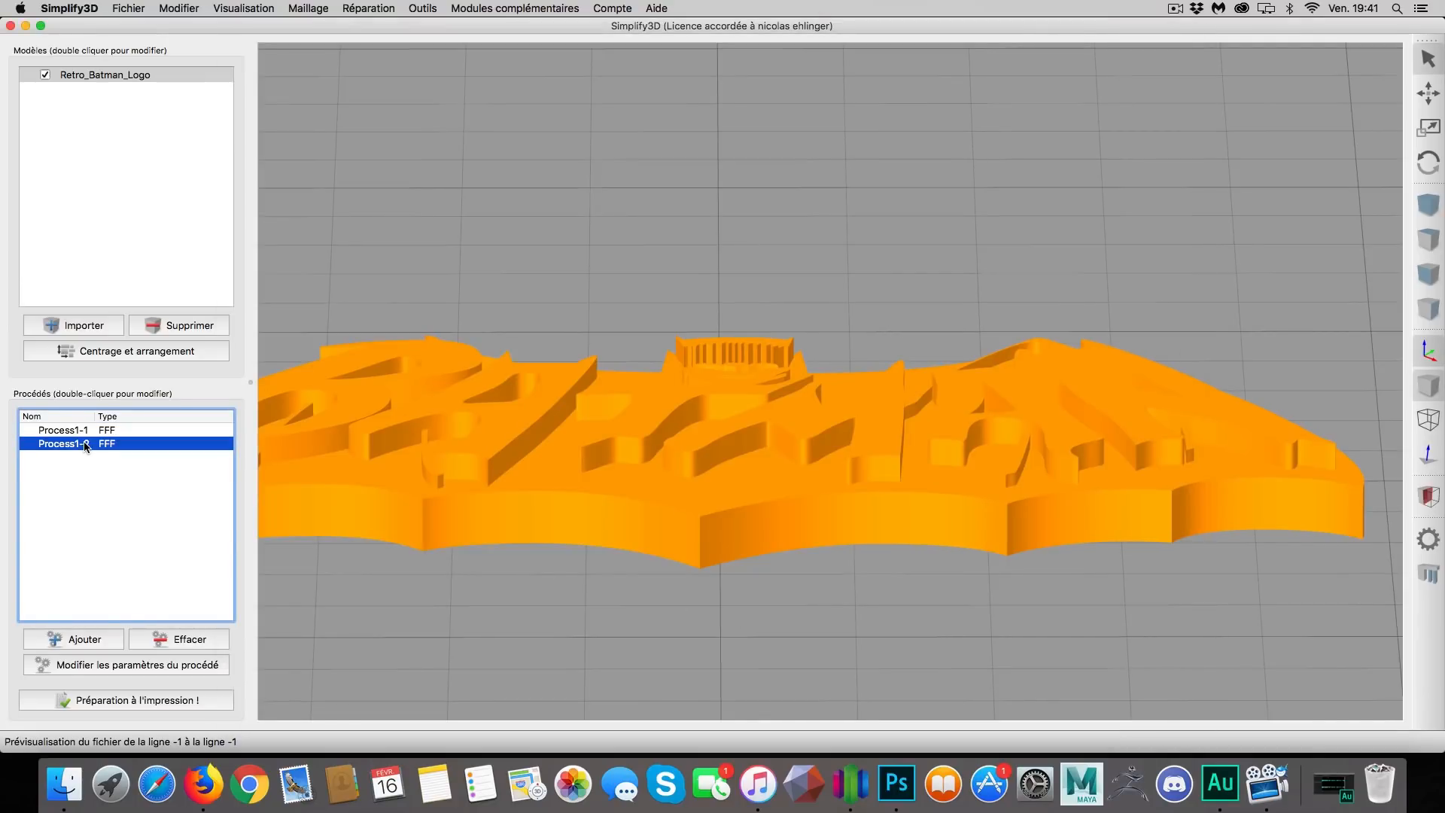
{"action": "double_click", "coordinate": [85, 444]}
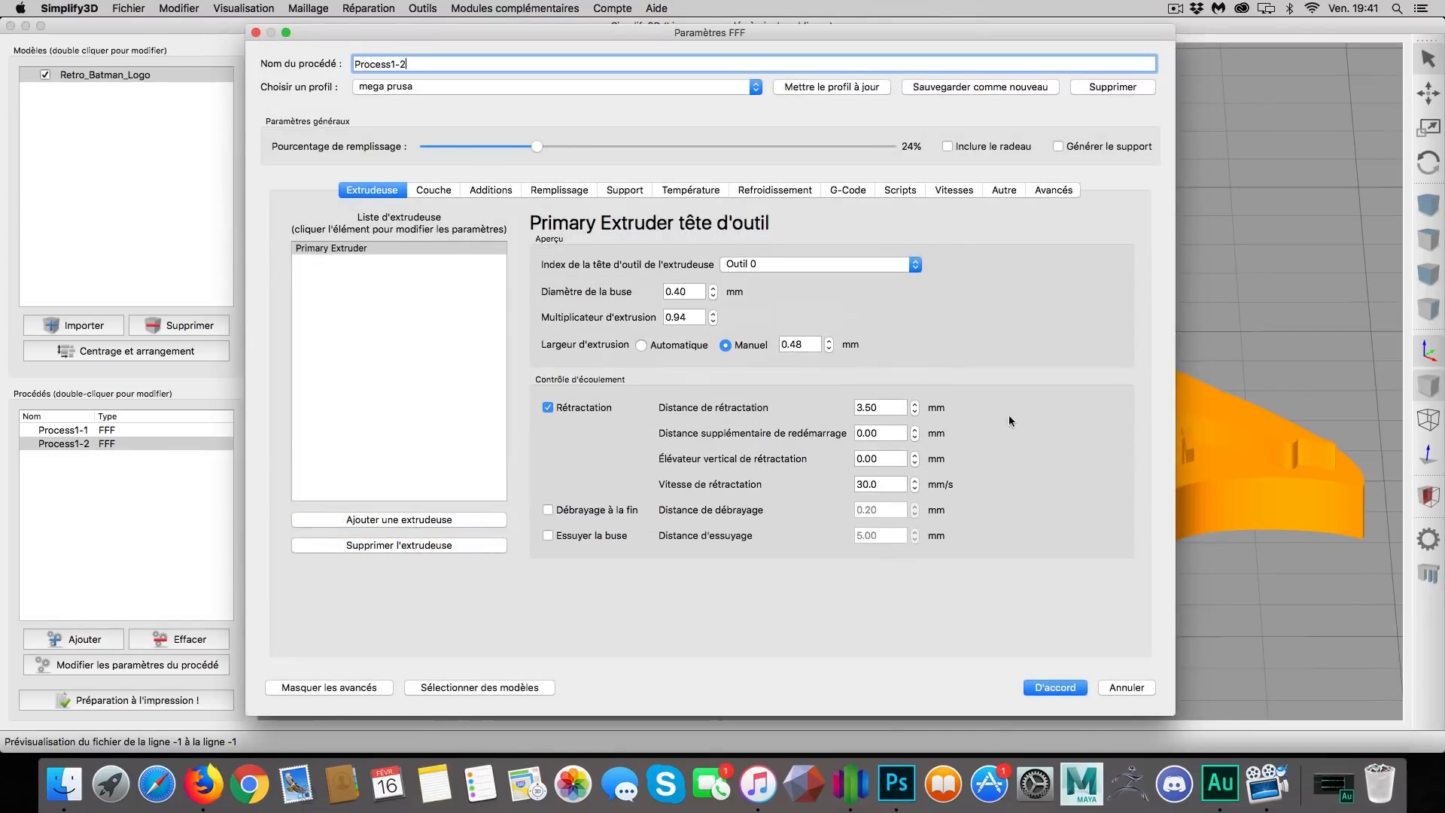
{"action": "left_click", "coordinate": [436, 191]}
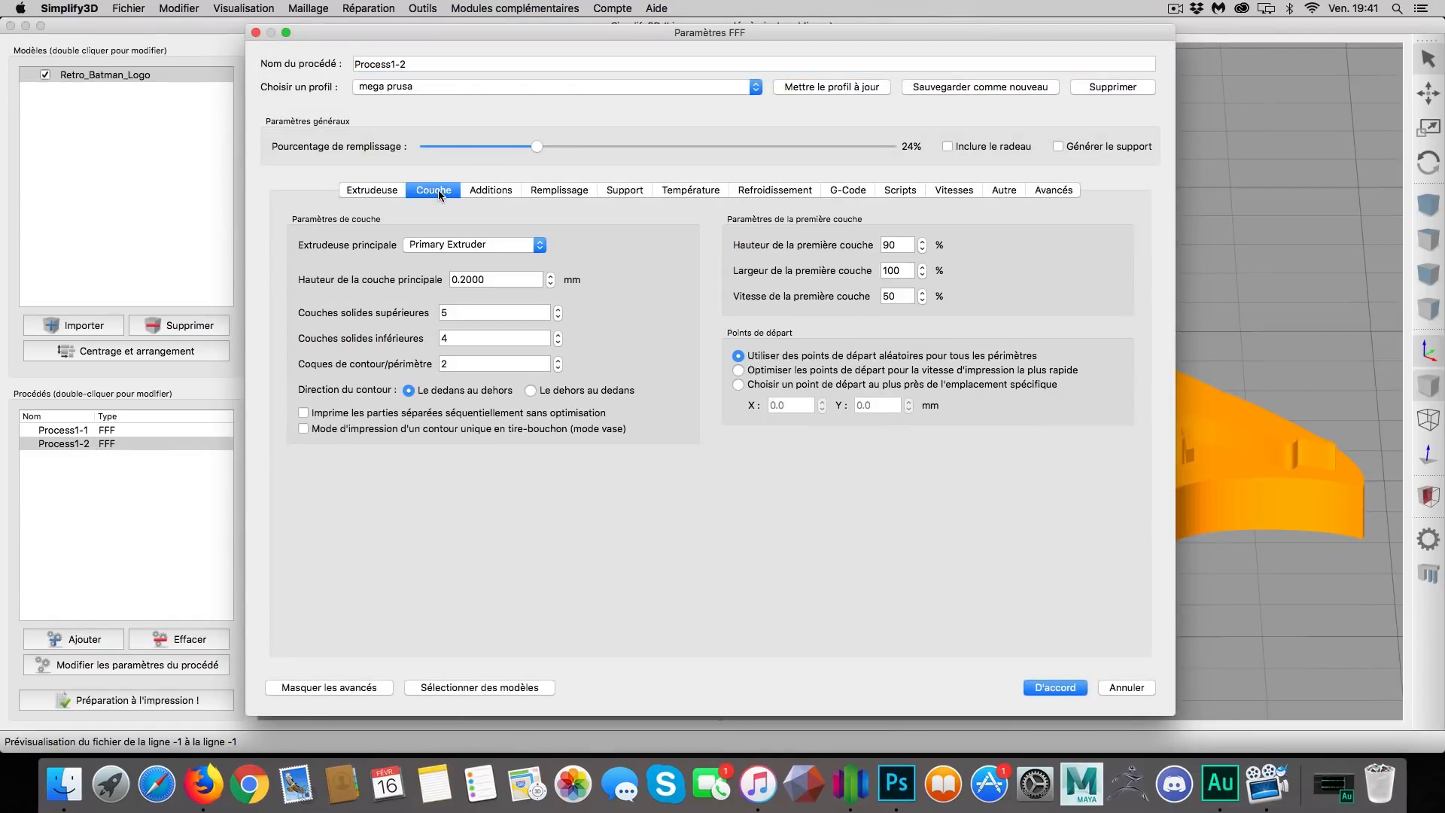
{"action": "left_click", "coordinate": [558, 342]}
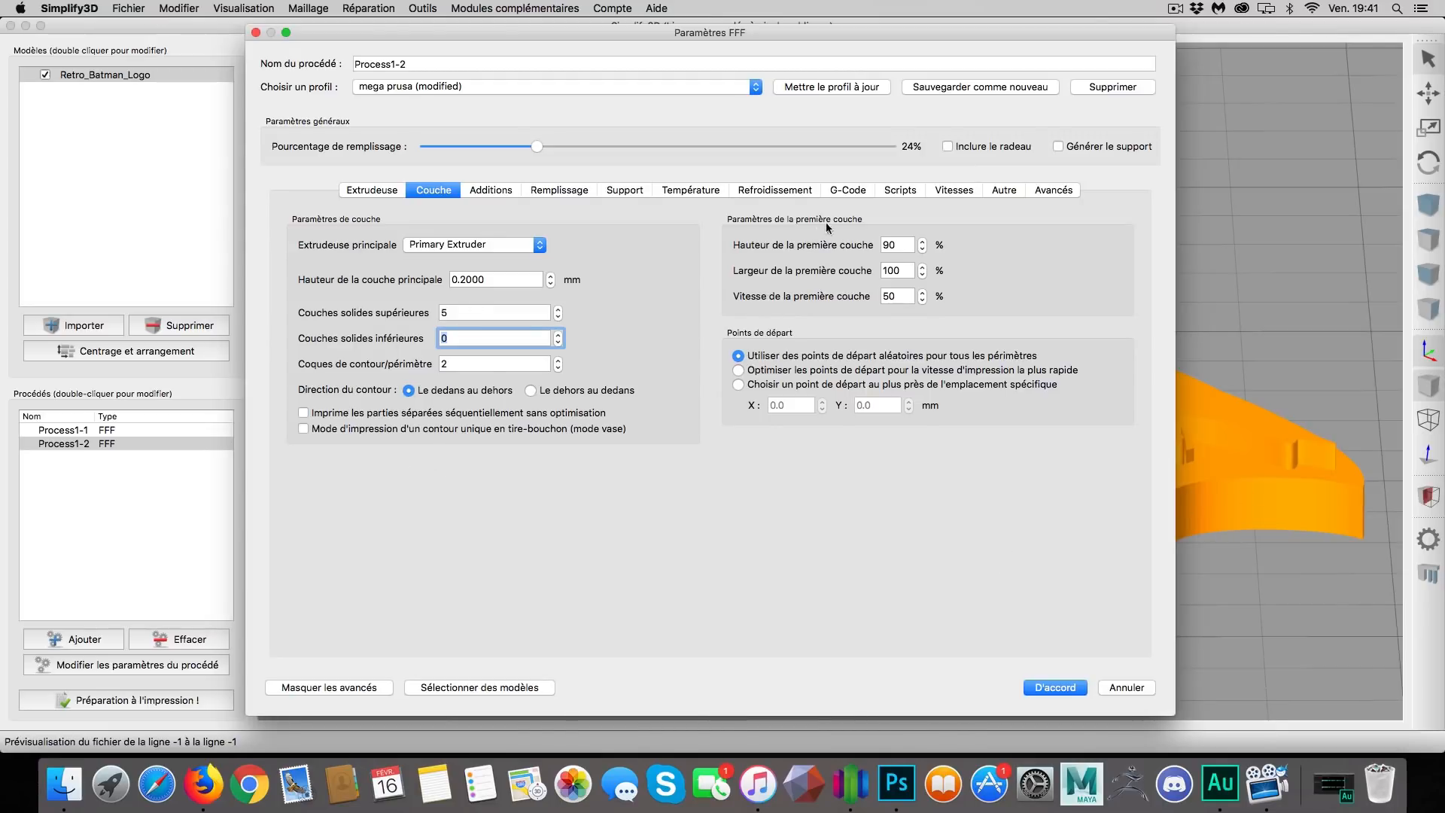
Review the M104, M140 and M107 lines in Process1-2's ending script, keep them, and accept the process settings.
{"action": "left_click", "coordinate": [901, 193]}
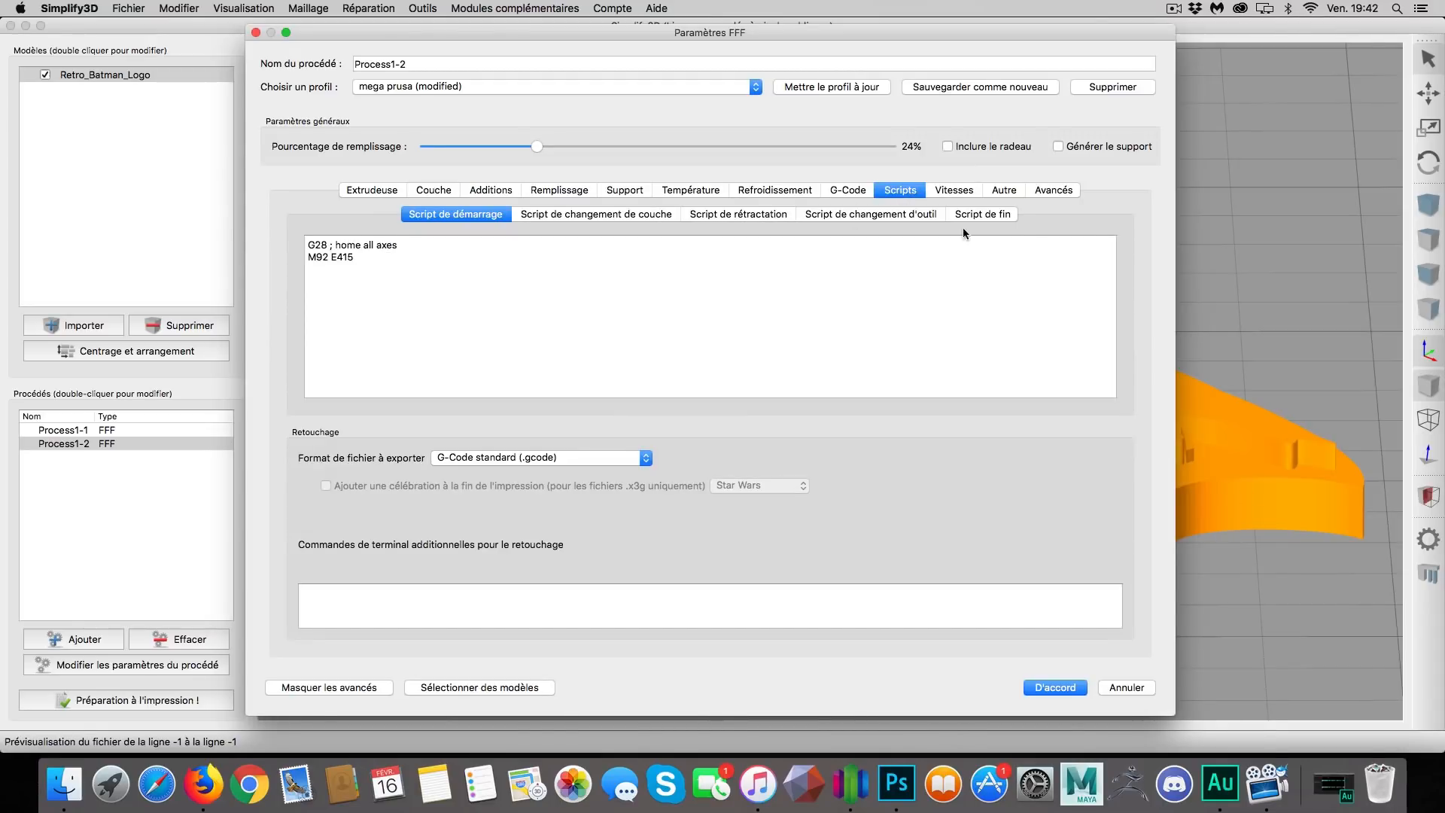
{"action": "left_click", "coordinate": [982, 215]}
{"action": "left_click_drag", "start_coordinate": [399, 268], "coordinate": [306, 241]}
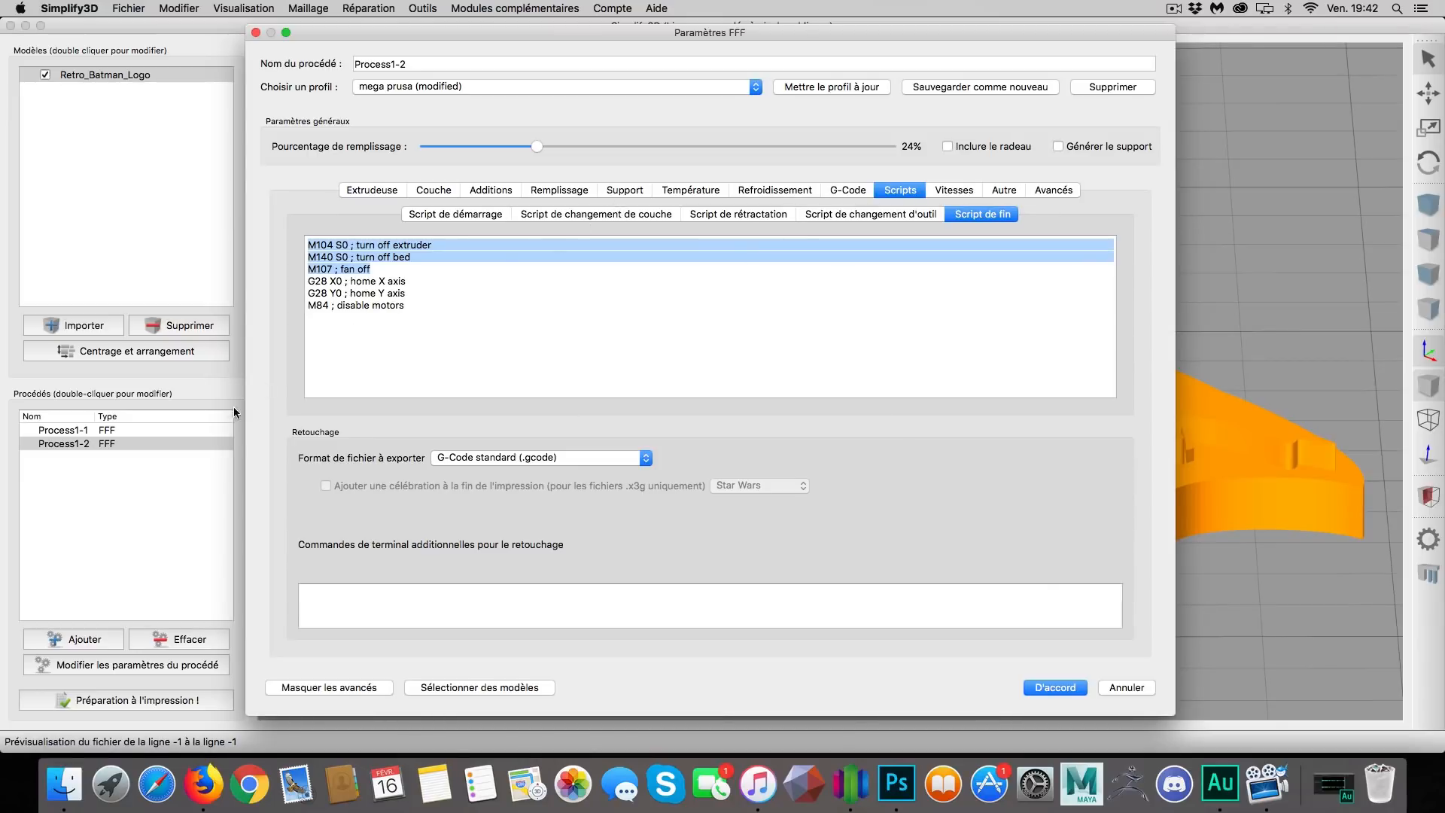
{"action": "left_click", "coordinate": [1064, 687]}
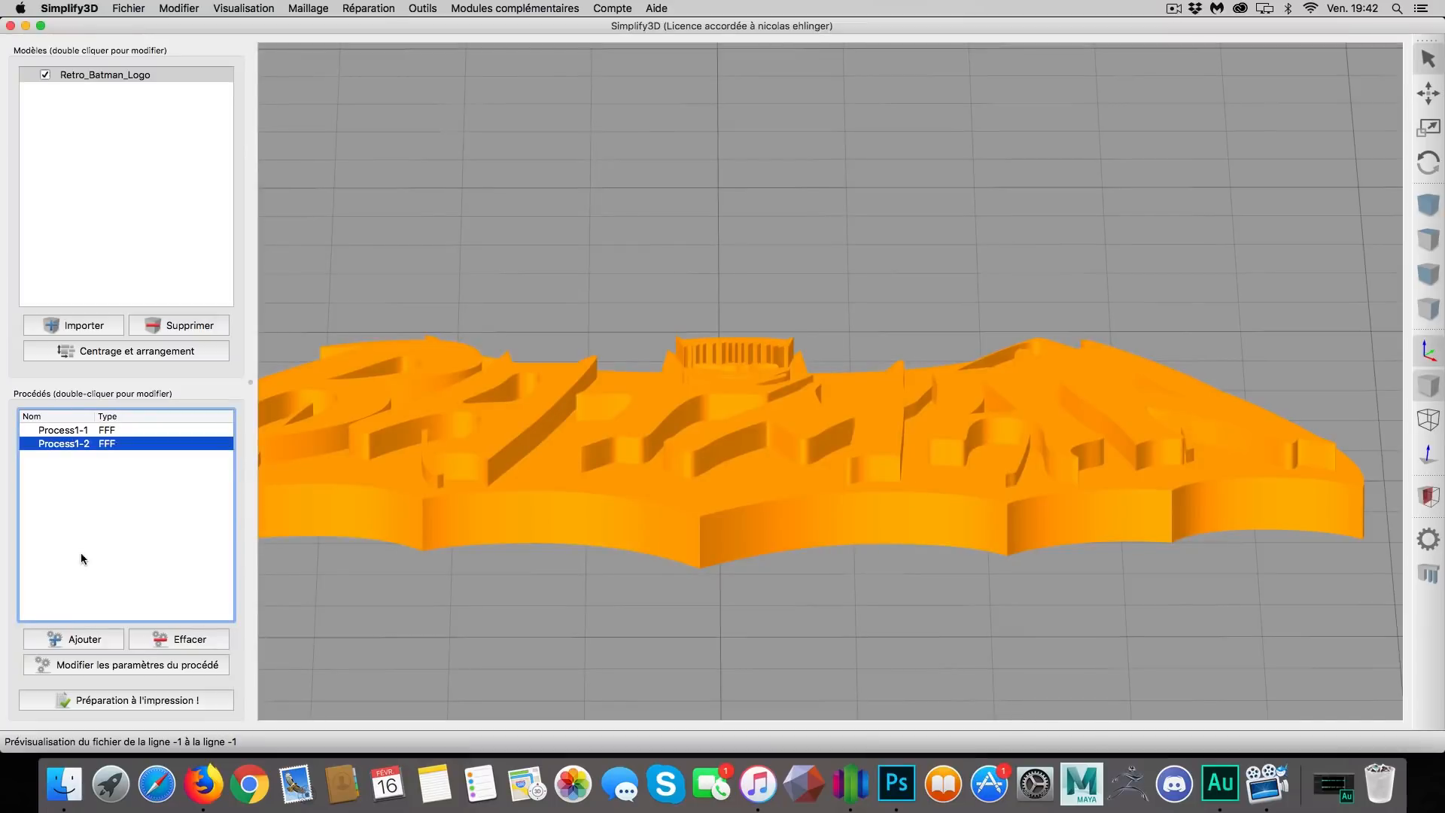
Check the starting and ending scripts of Process1-1, then close its settings.
{"action": "left_click", "coordinate": [99, 432]}
{"action": "double_click", "coordinate": [99, 432]}
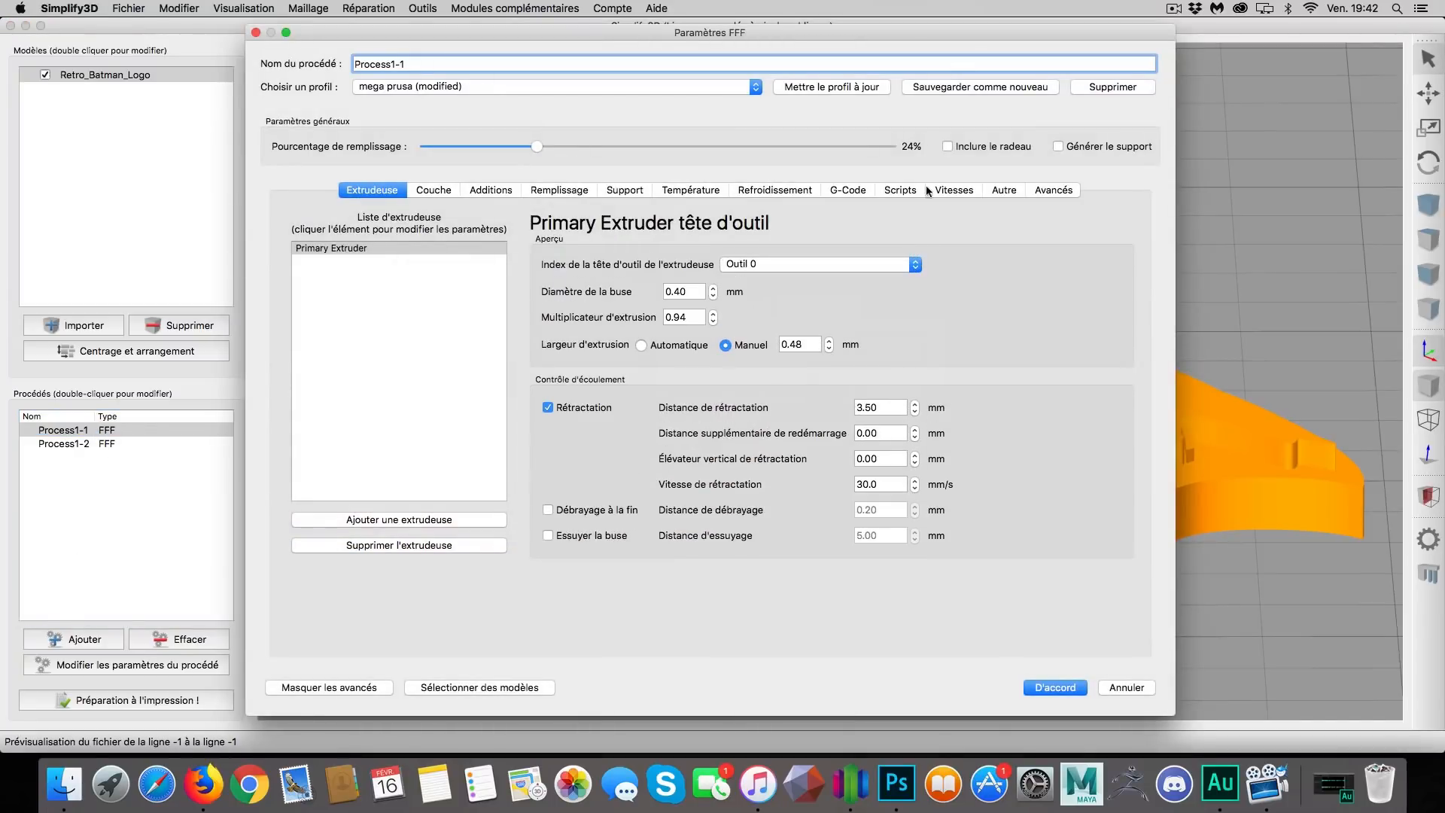
{"action": "left_click", "coordinate": [900, 191]}
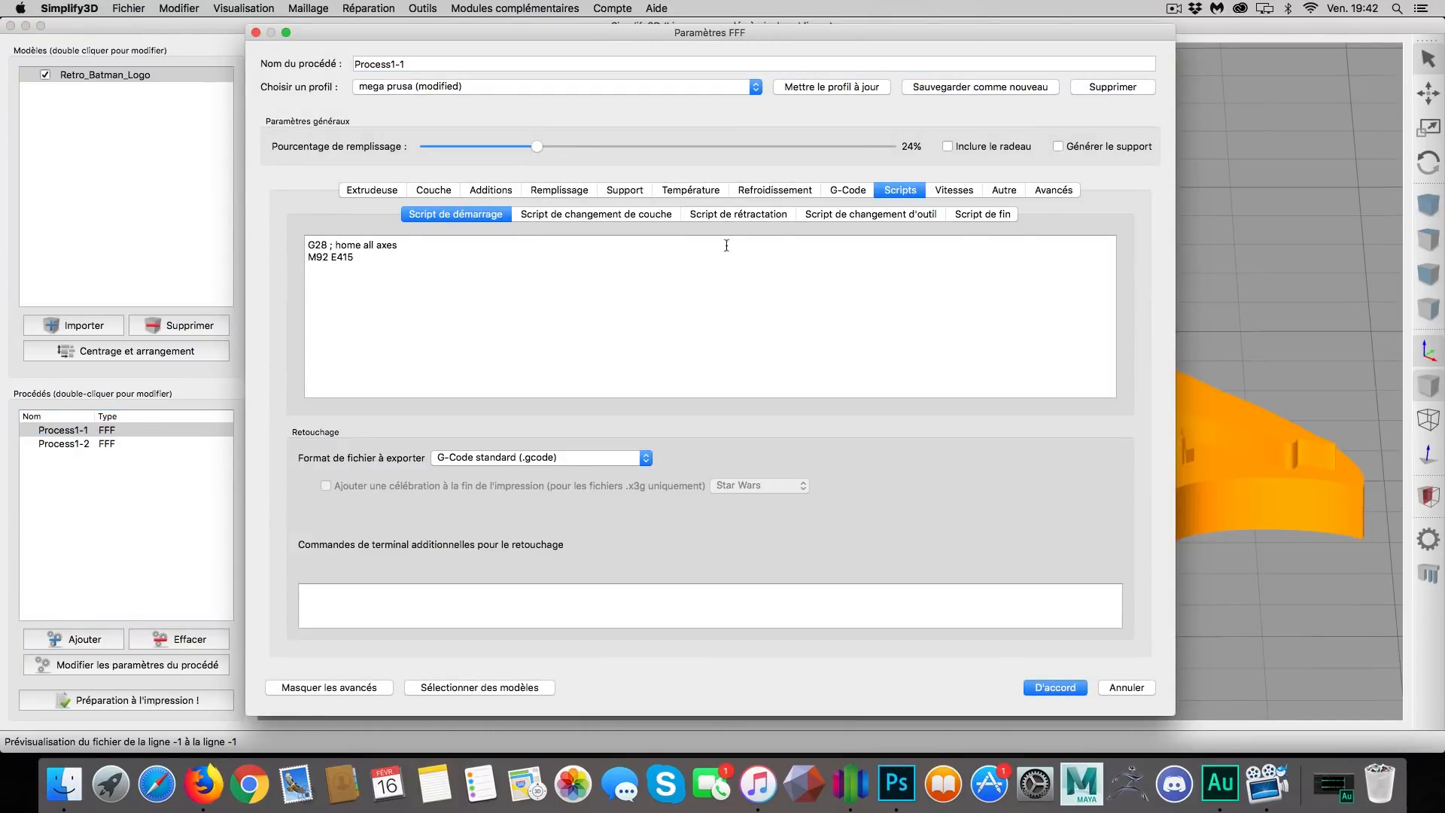
{"action": "left_click", "coordinate": [1003, 219]}
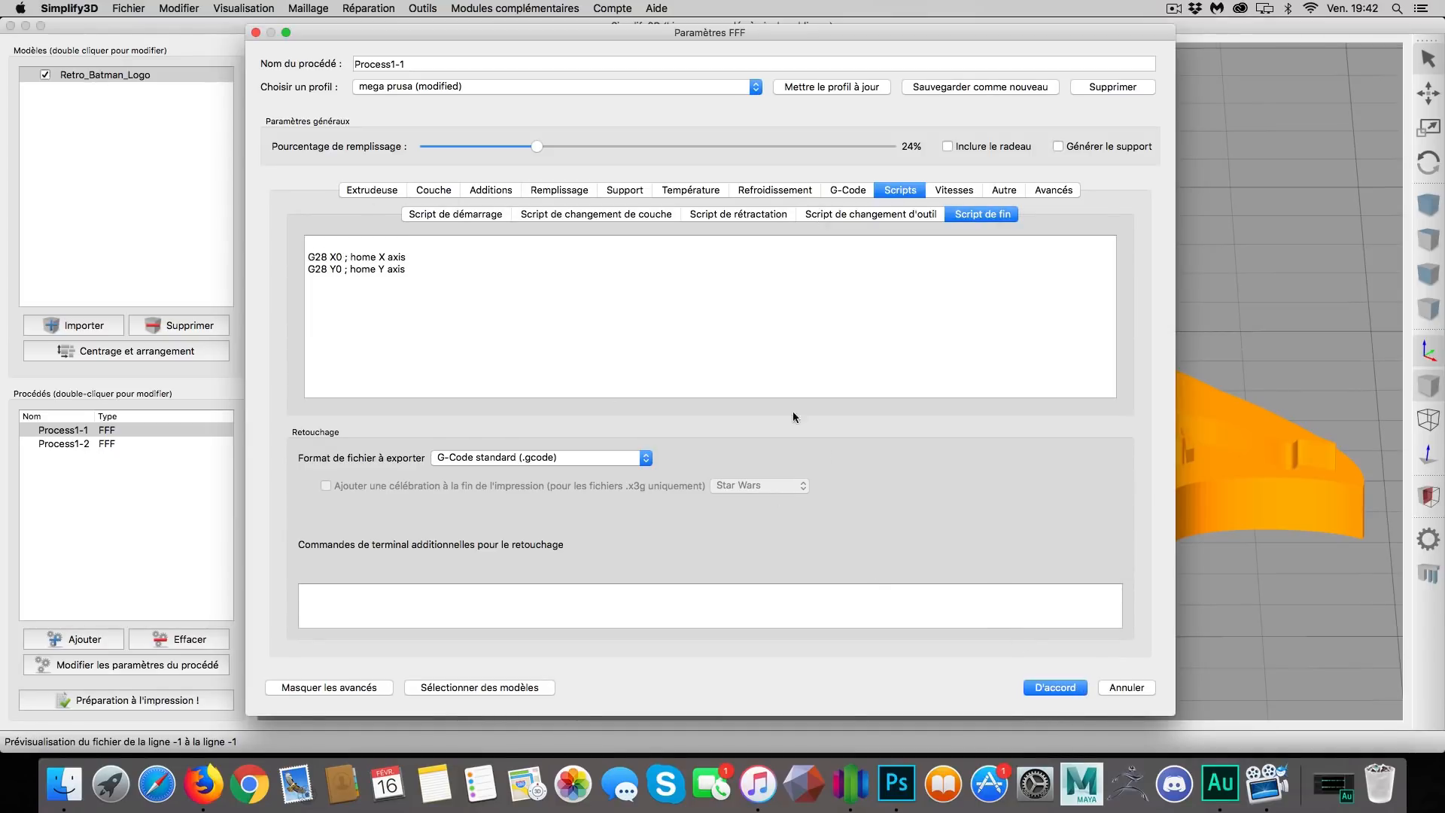
{"action": "left_click", "coordinate": [1064, 688]}
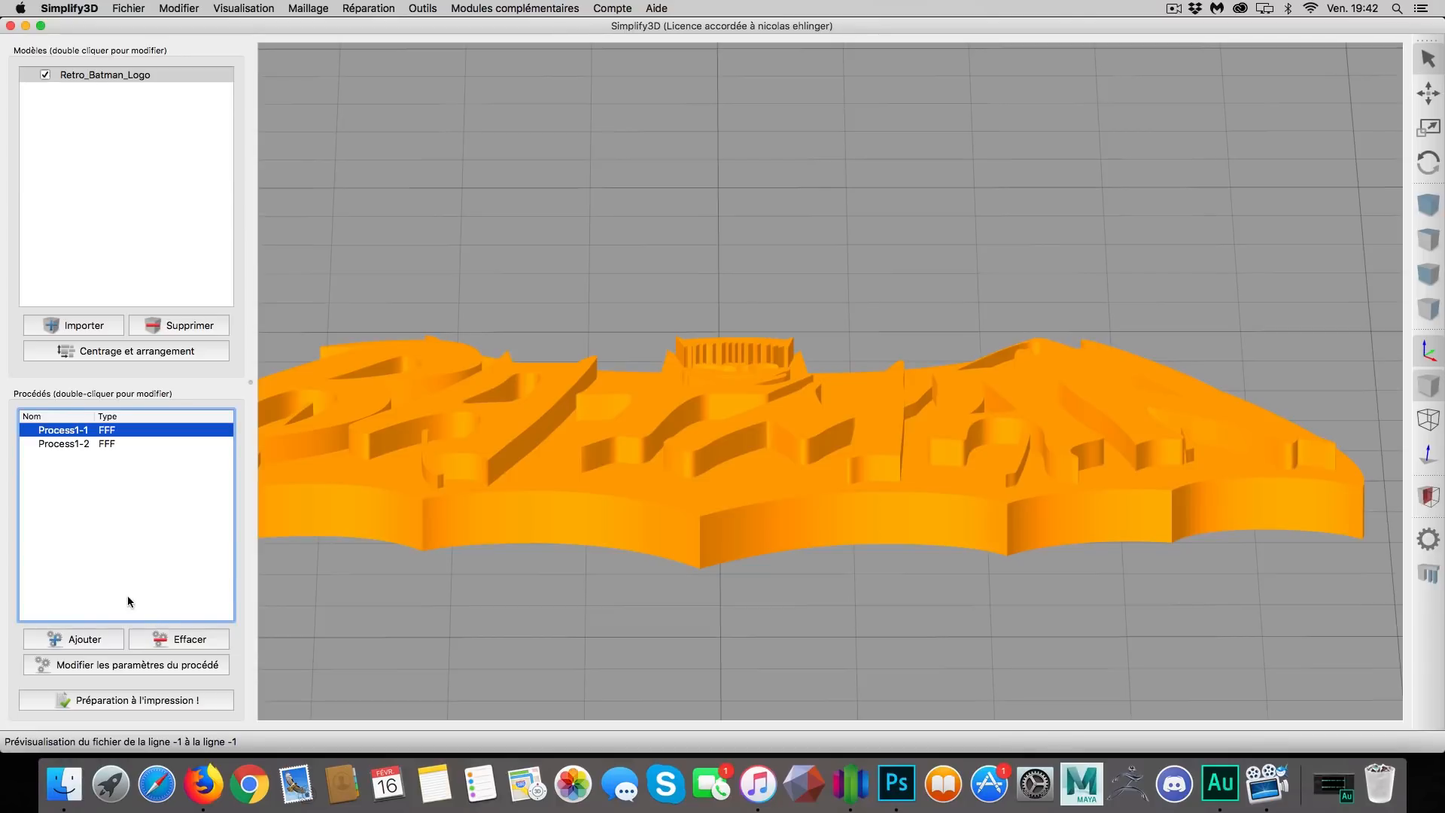
Prepare the print with both processes in continuous layer-by-layer mode, inspect the toolpath preview of the whole logo, and exit it.
{"action": "left_click", "coordinate": [149, 699]}
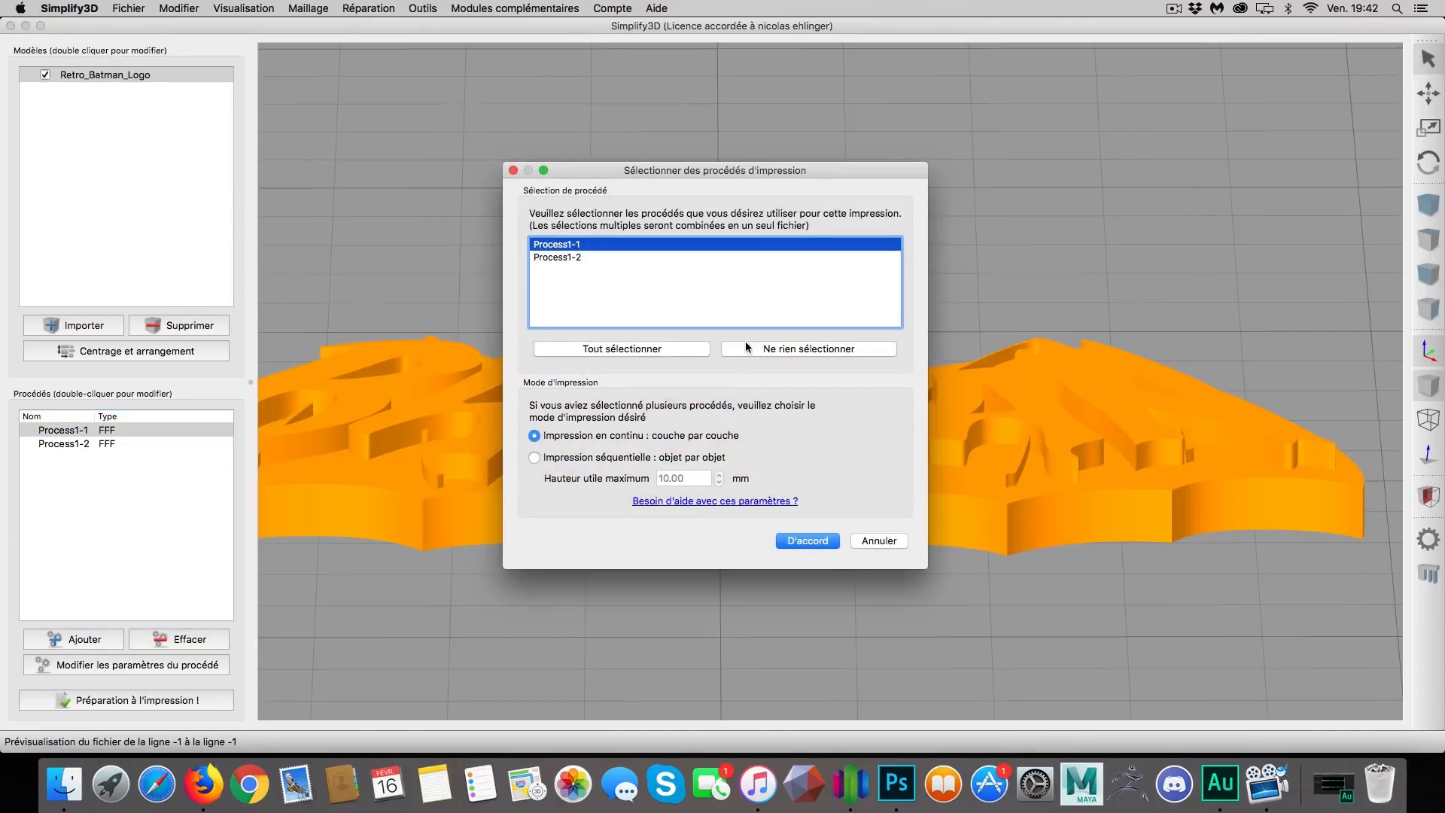
{"action": "left_click", "coordinate": [685, 350]}
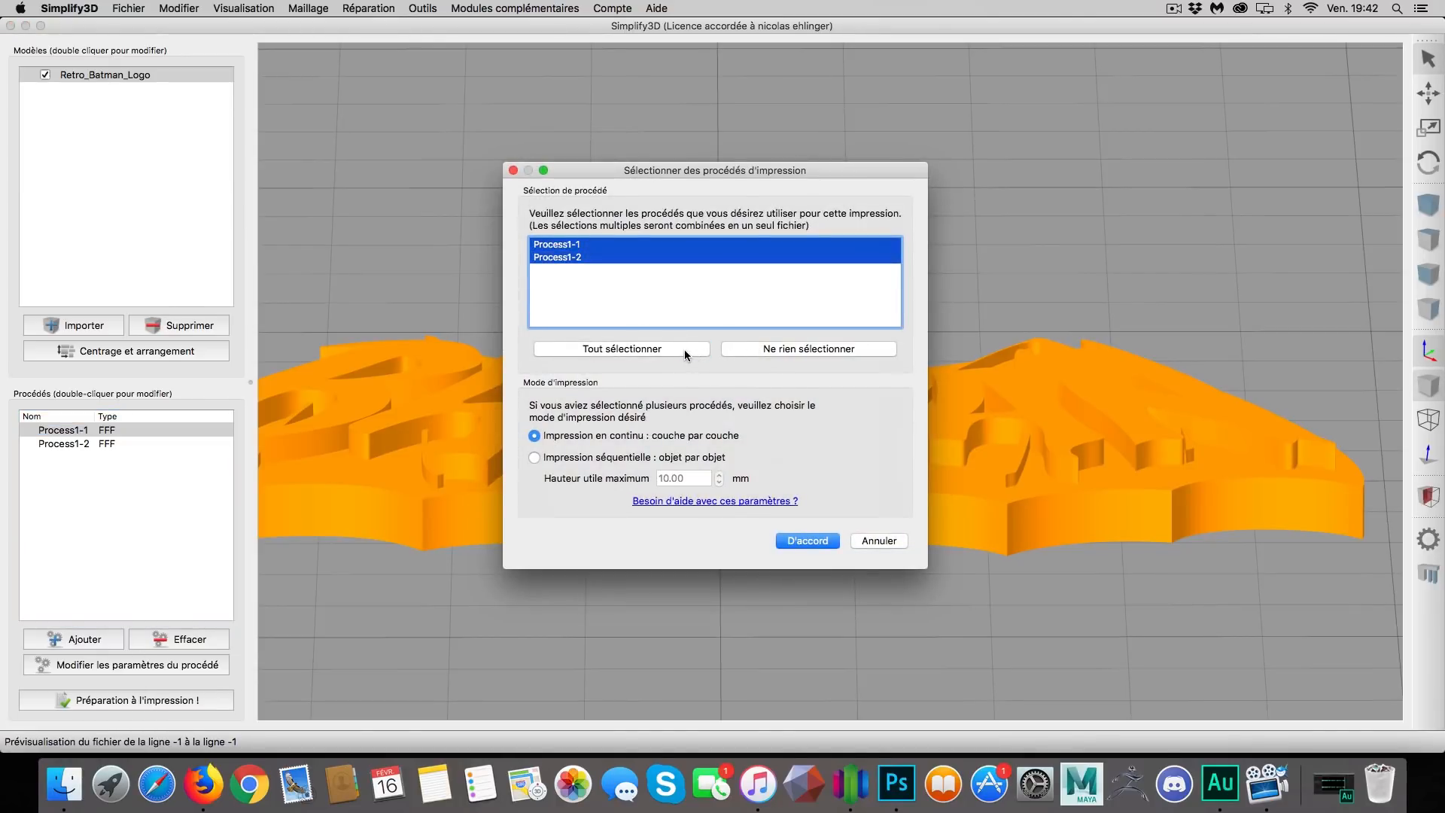
{"action": "left_click", "coordinate": [799, 540]}
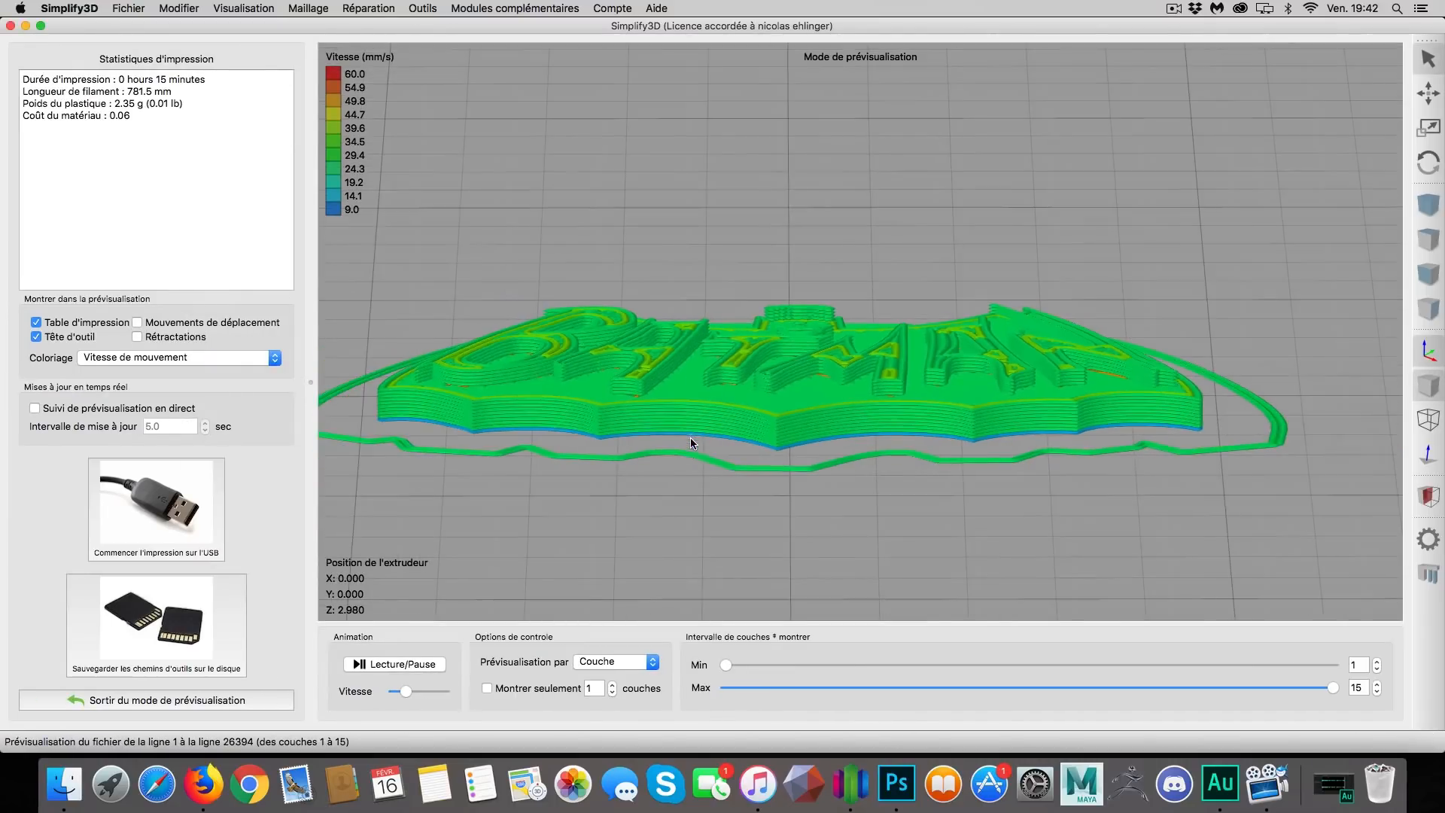
{"action": "left_click_drag", "start_coordinate": [882, 456], "coordinate": [856, 557]}
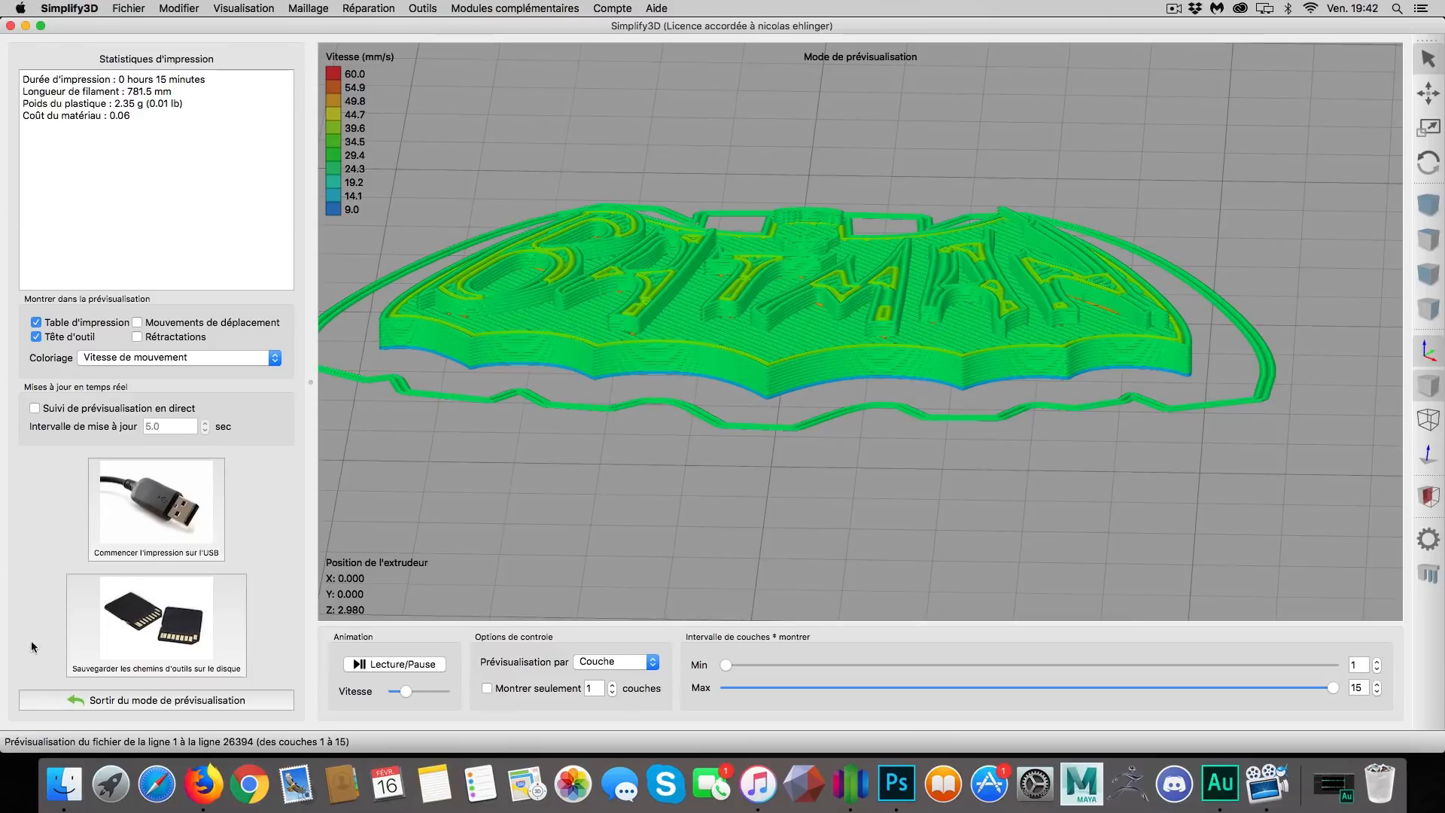
{"action": "left_click", "coordinate": [134, 698]}
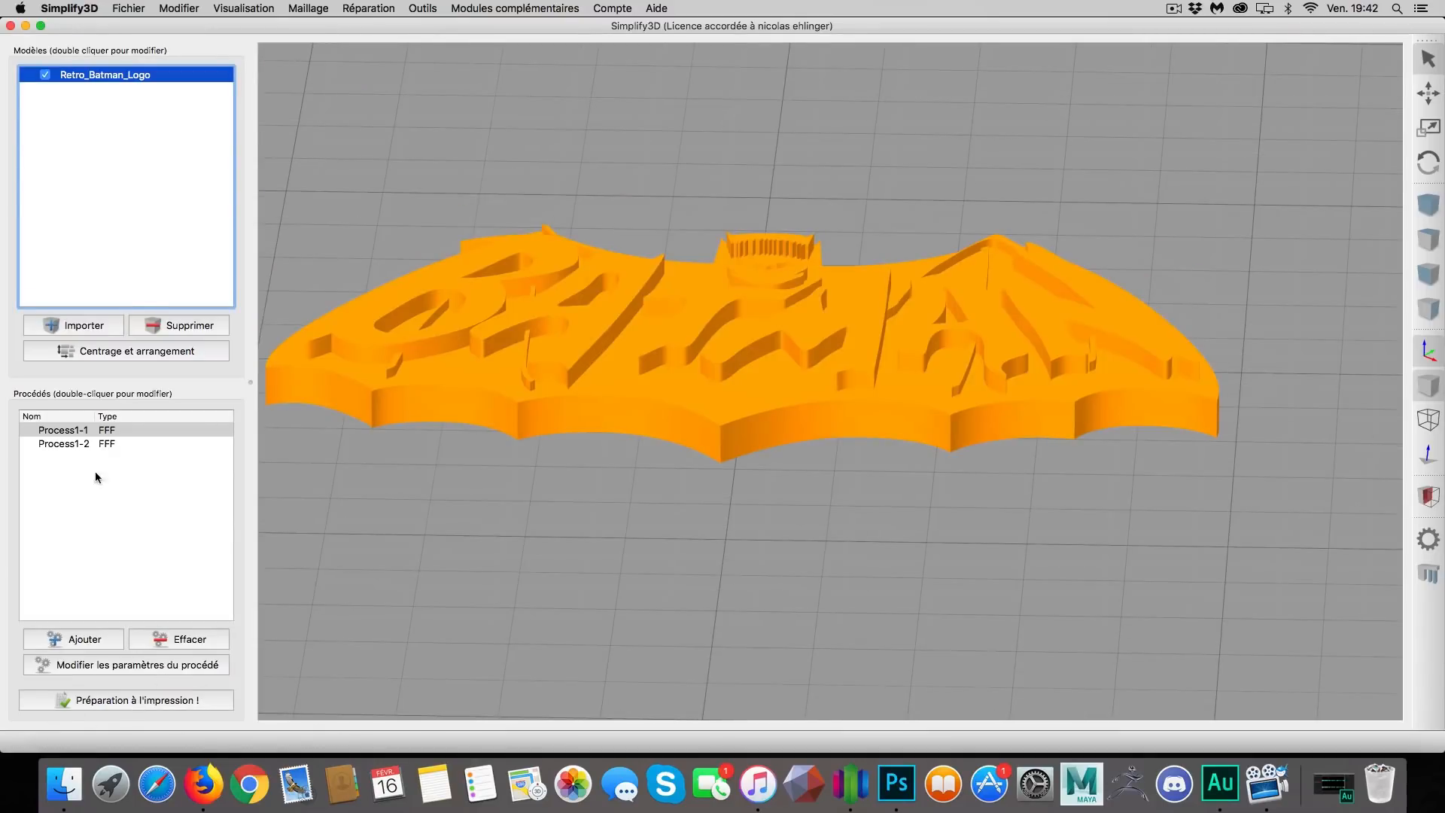
Prepare the print with only Process1-1, inspect the toolpath preview of the logo's base, and exit it.
{"action": "left_click", "coordinate": [89, 430]}
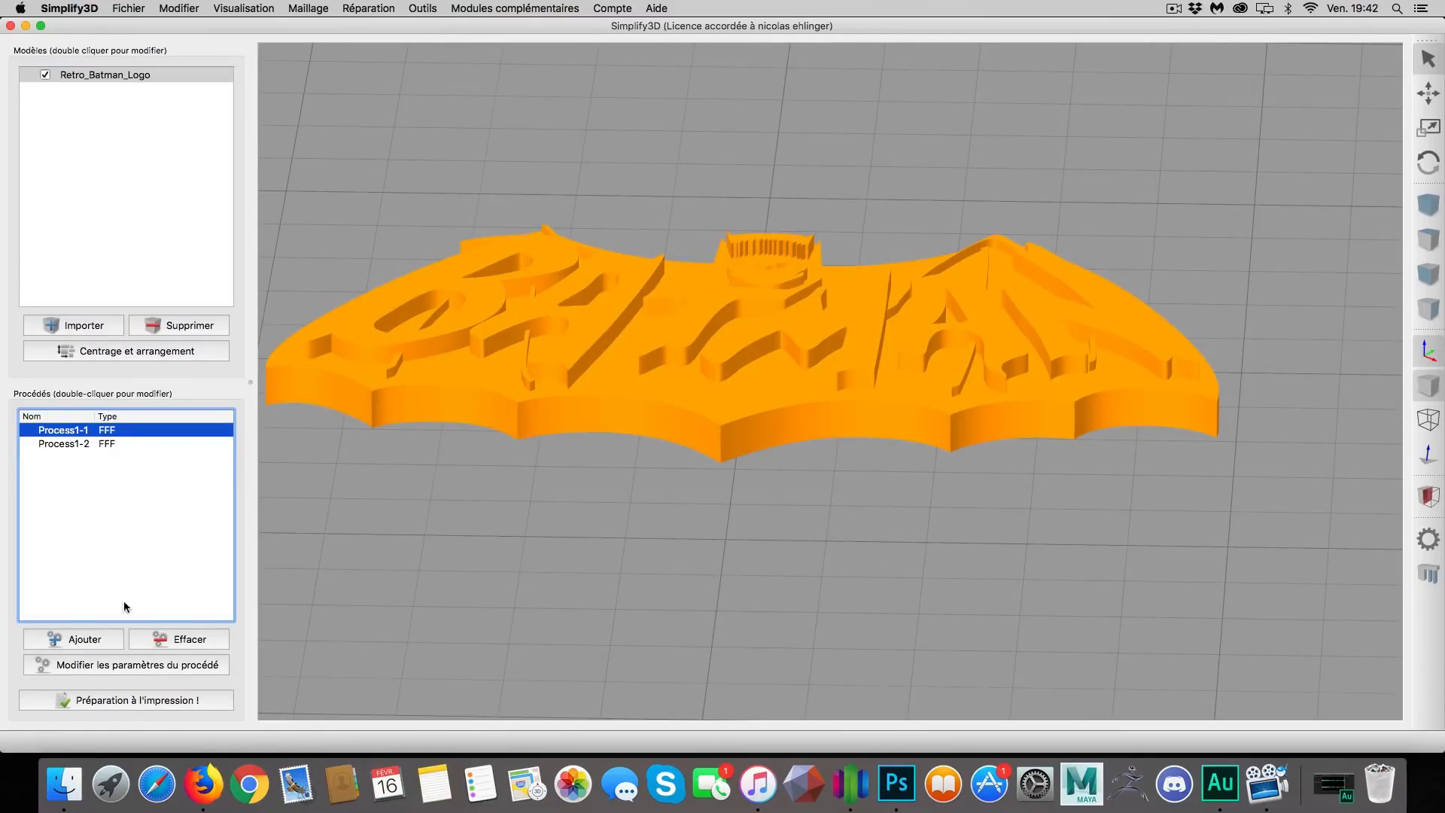
{"action": "left_click", "coordinate": [137, 690]}
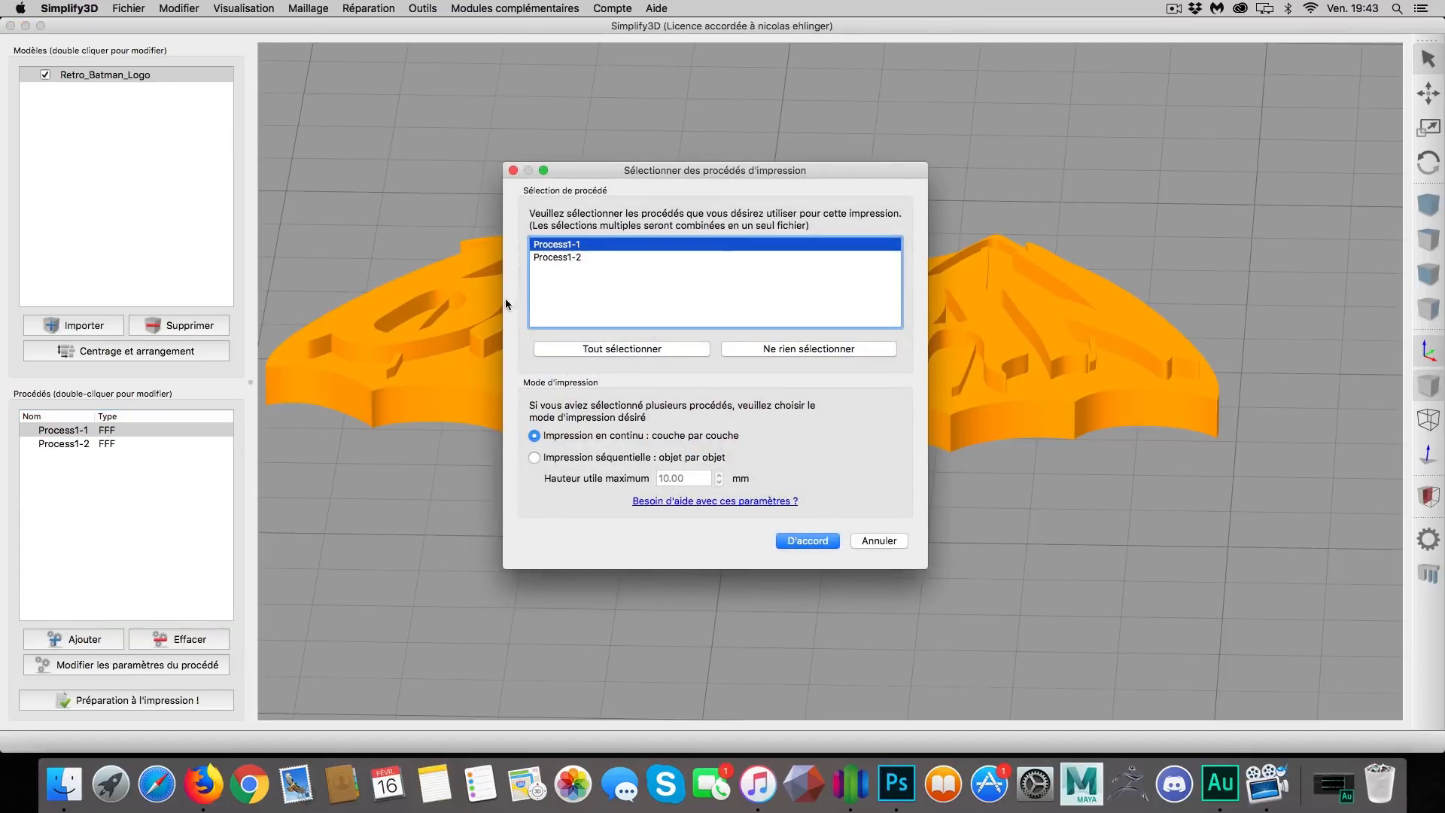
{"action": "left_click", "coordinate": [798, 540]}
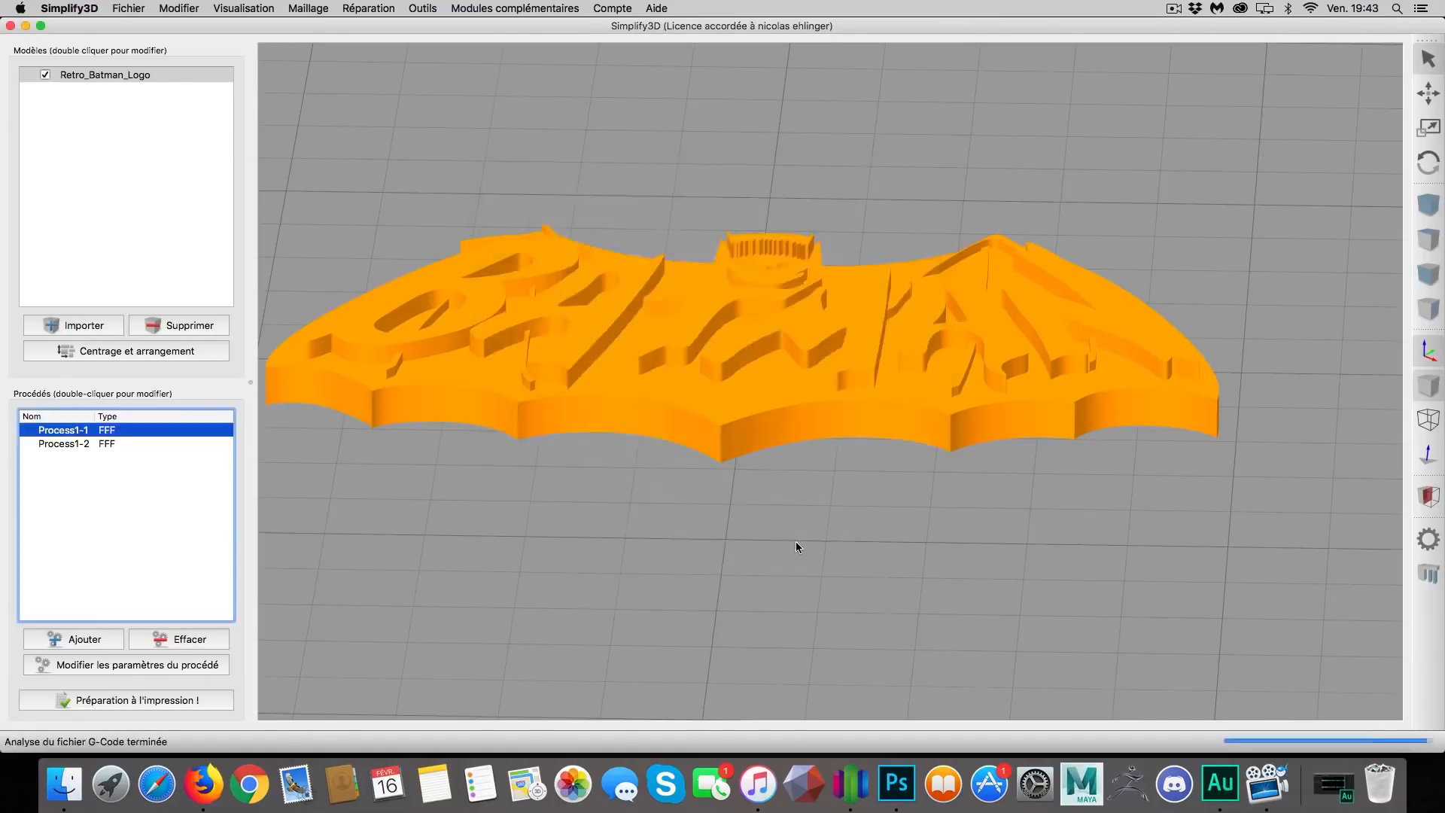
{"action": "left_click_drag", "start_coordinate": [923, 482], "coordinate": [912, 446]}
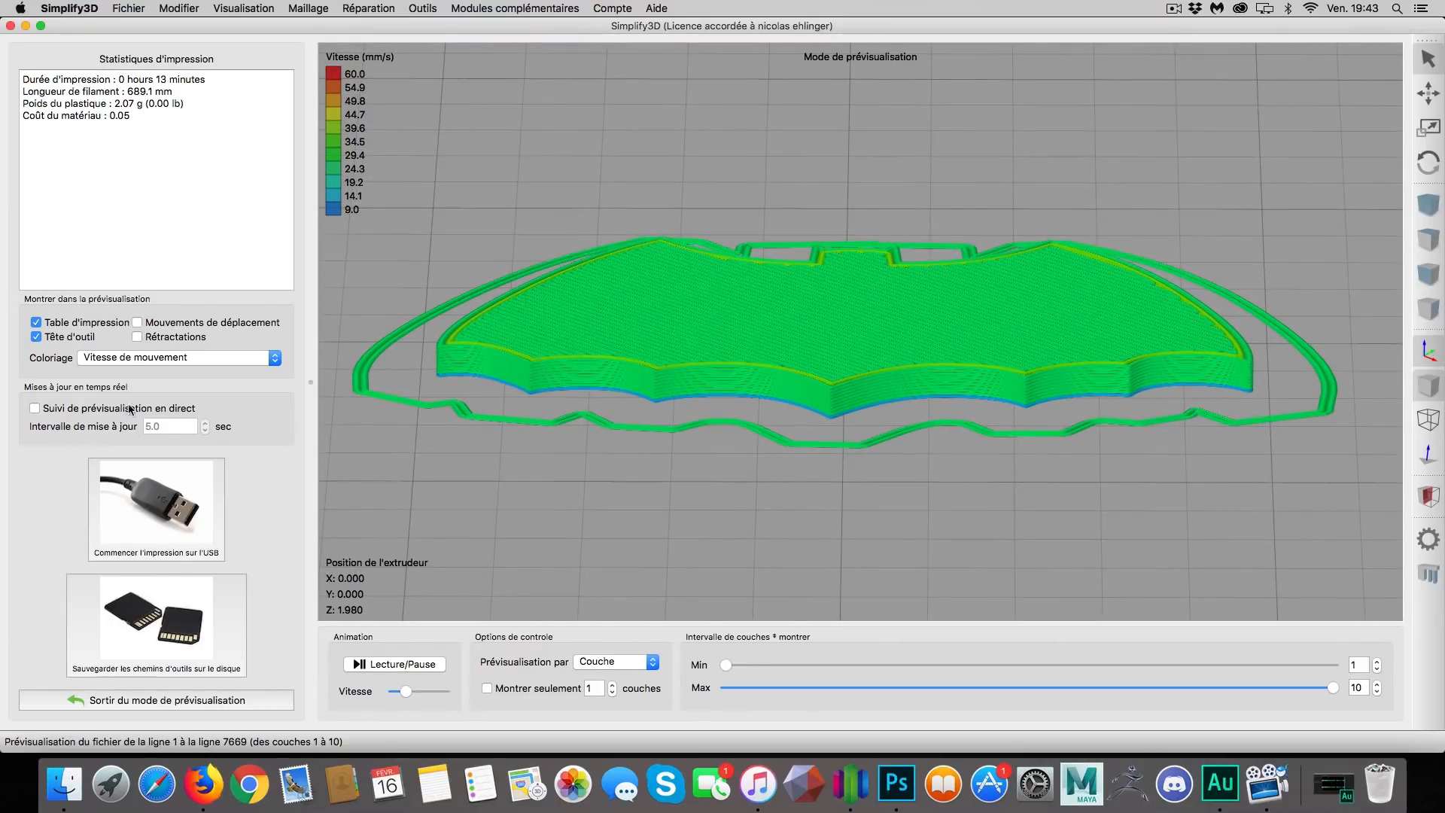
{"action": "left_click", "coordinate": [189, 700]}
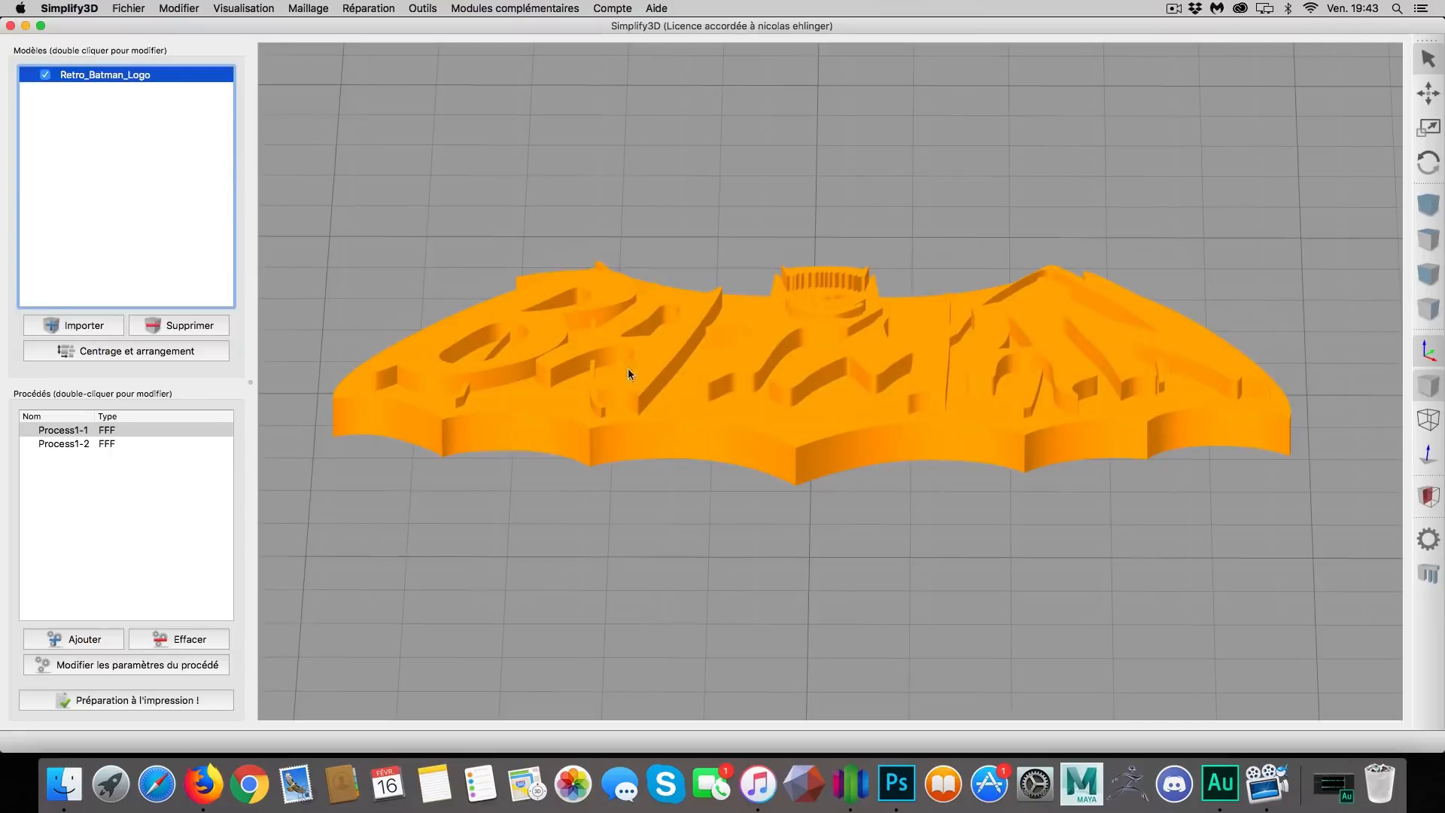
Check the primary extruder's temperature and the stop-printing height of Process1-1, then accept its settings.
{"action": "double_click", "coordinate": [91, 430]}
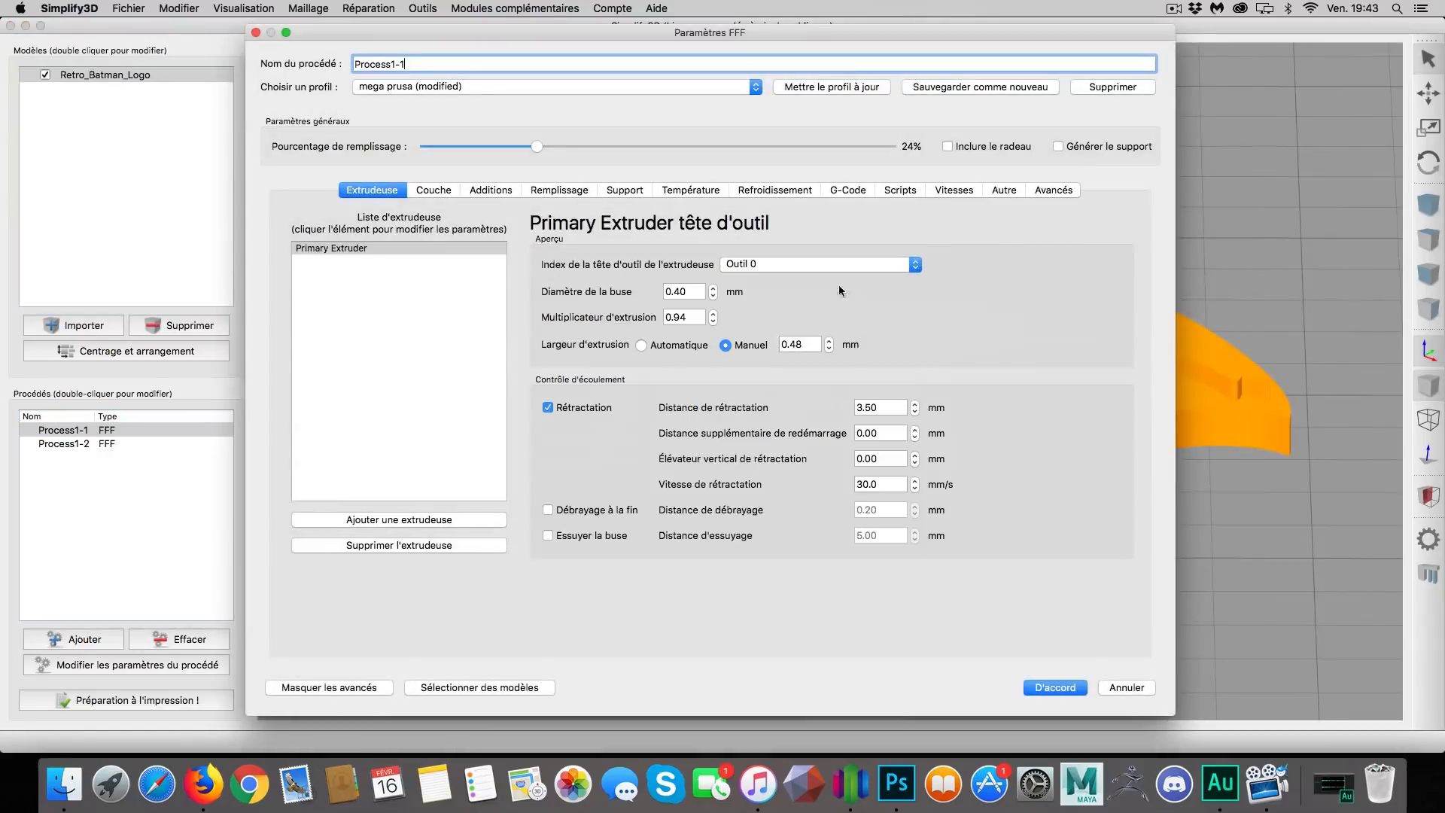
{"action": "left_click", "coordinate": [706, 191]}
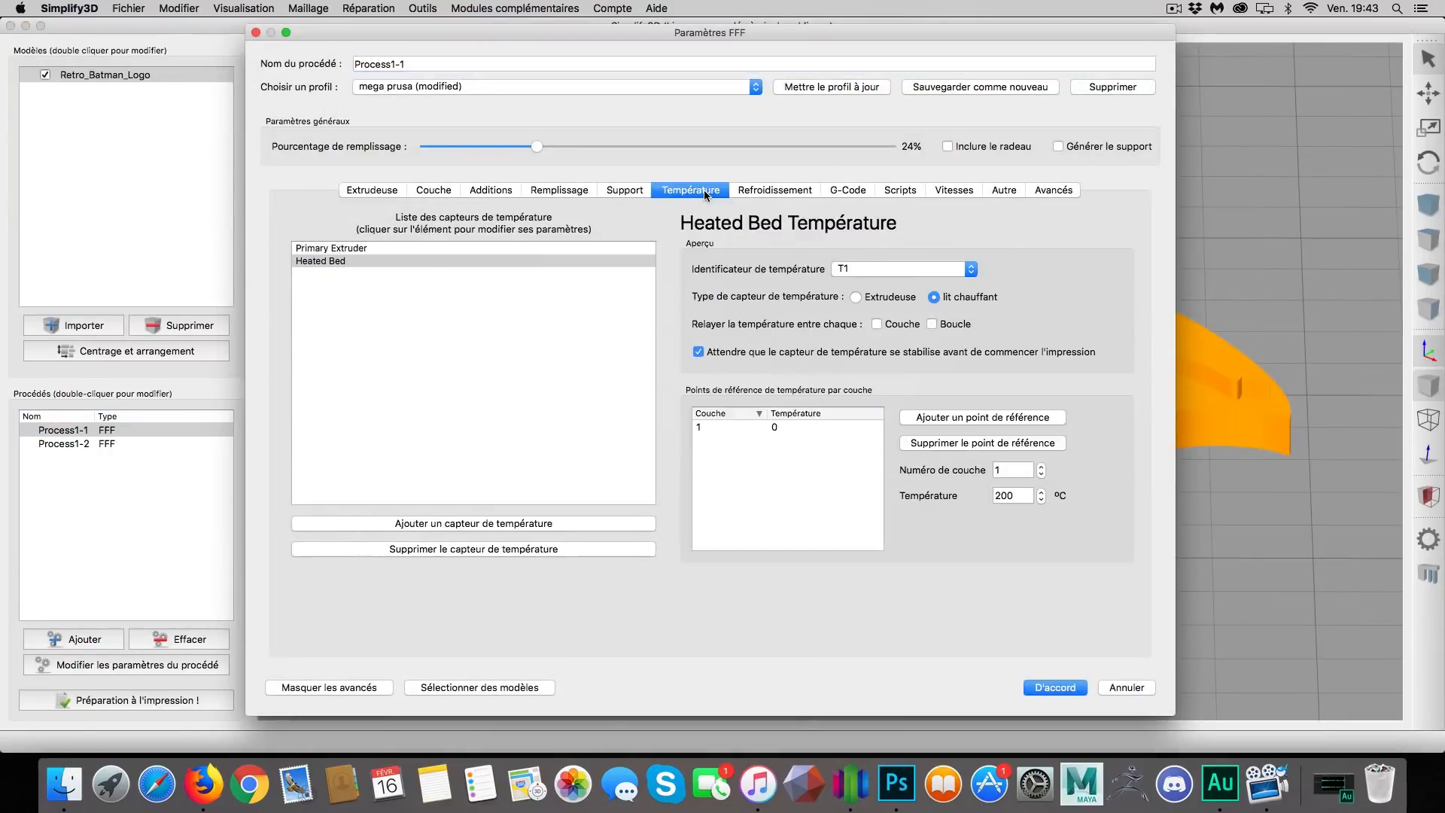
{"action": "left_click", "coordinate": [516, 247]}
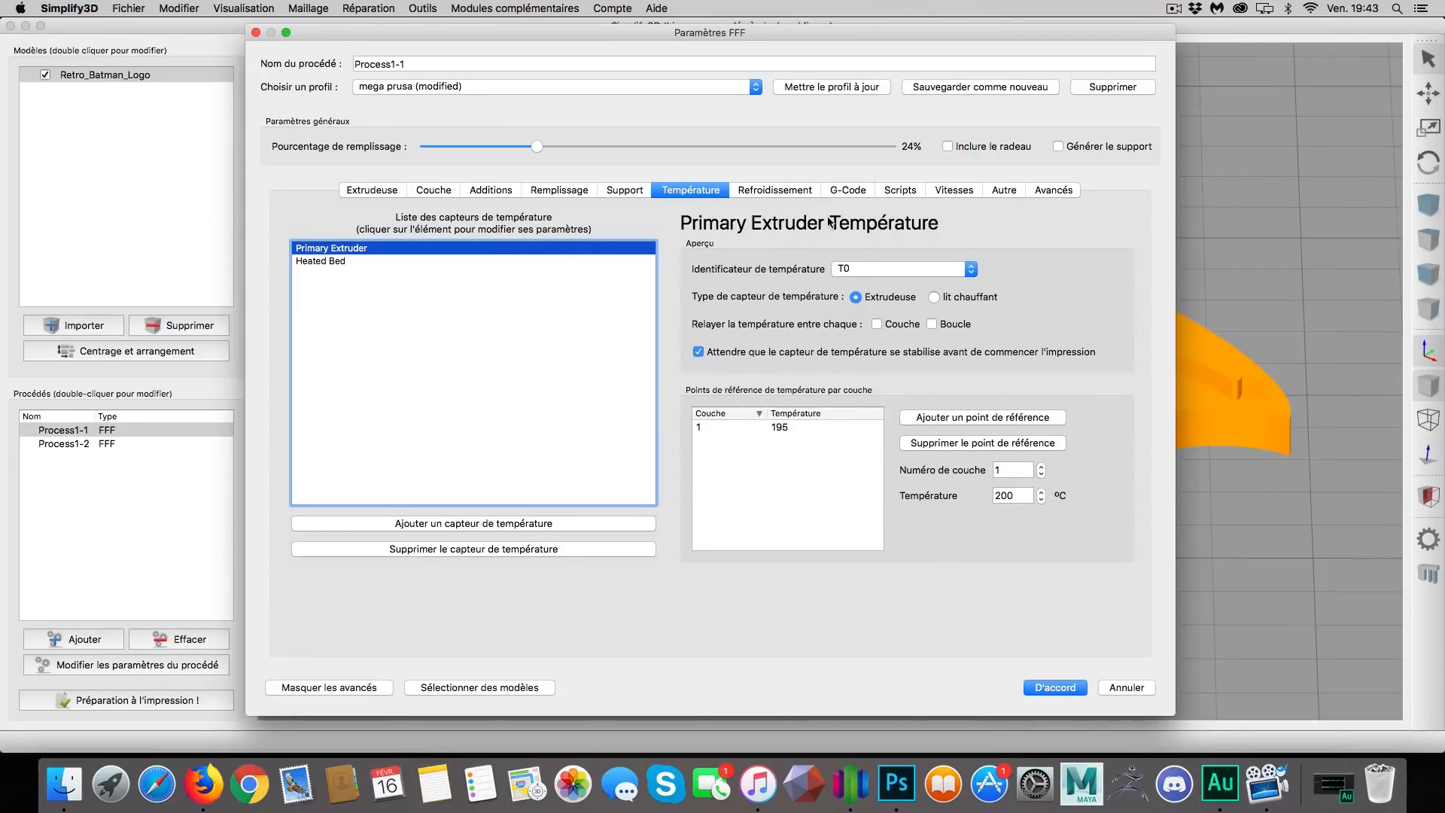
{"action": "left_click", "coordinate": [1046, 190]}
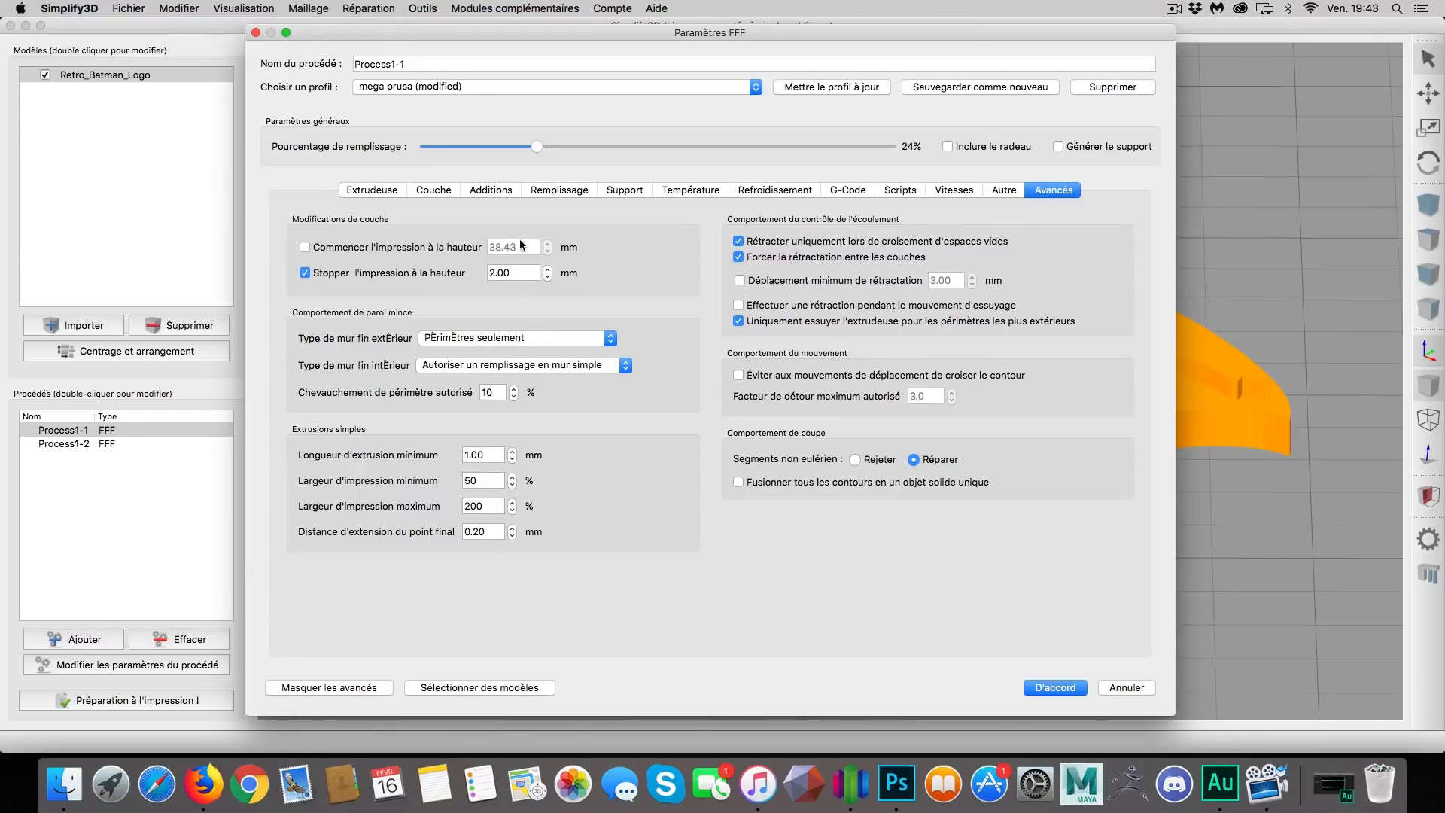
{"action": "left_click", "coordinate": [1050, 687]}
Check the start-printing height in Process1-2's advanced settings, then accept them.
{"action": "double_click", "coordinate": [90, 443]}
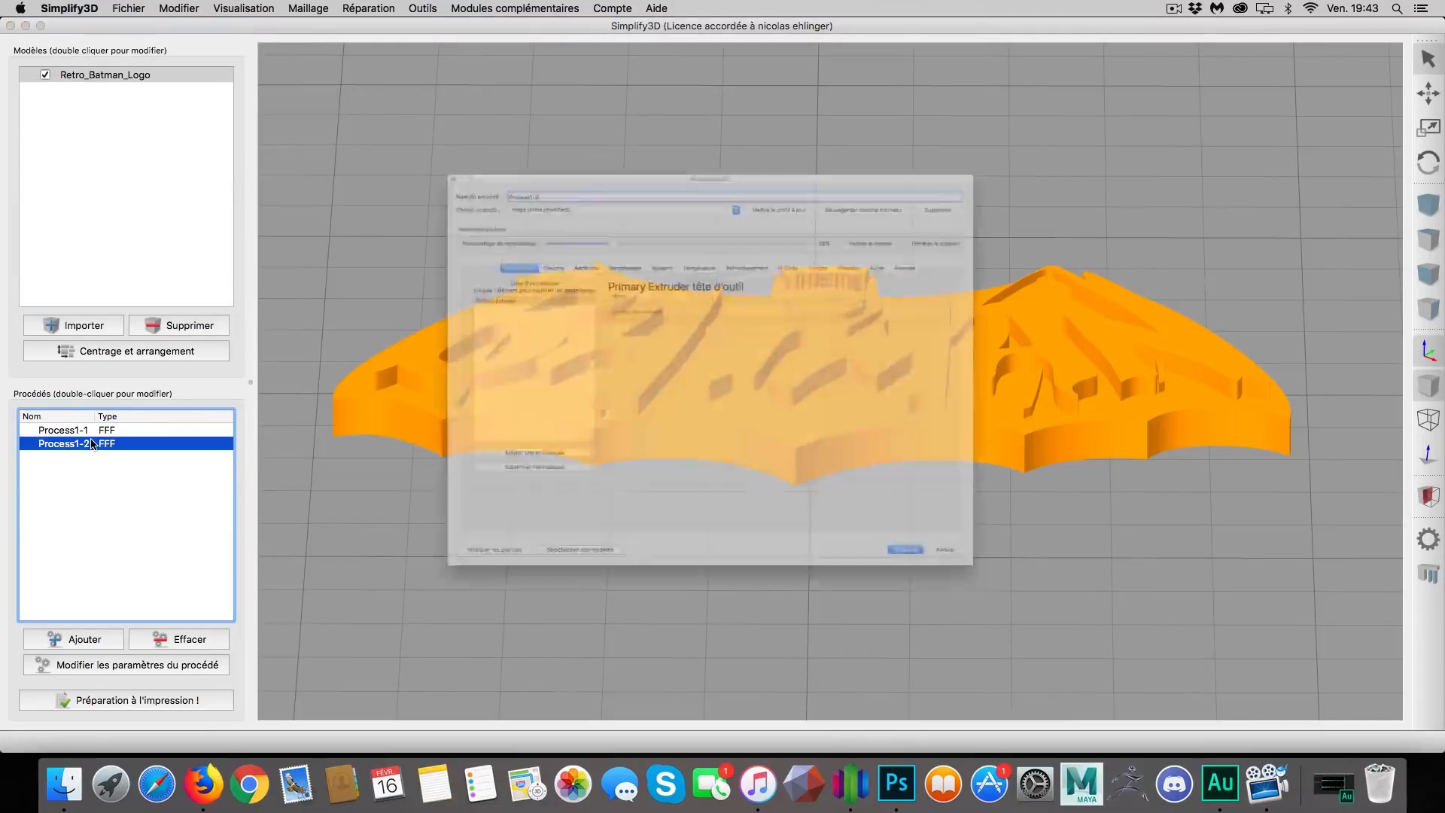
{"action": "left_click", "coordinate": [1049, 193]}
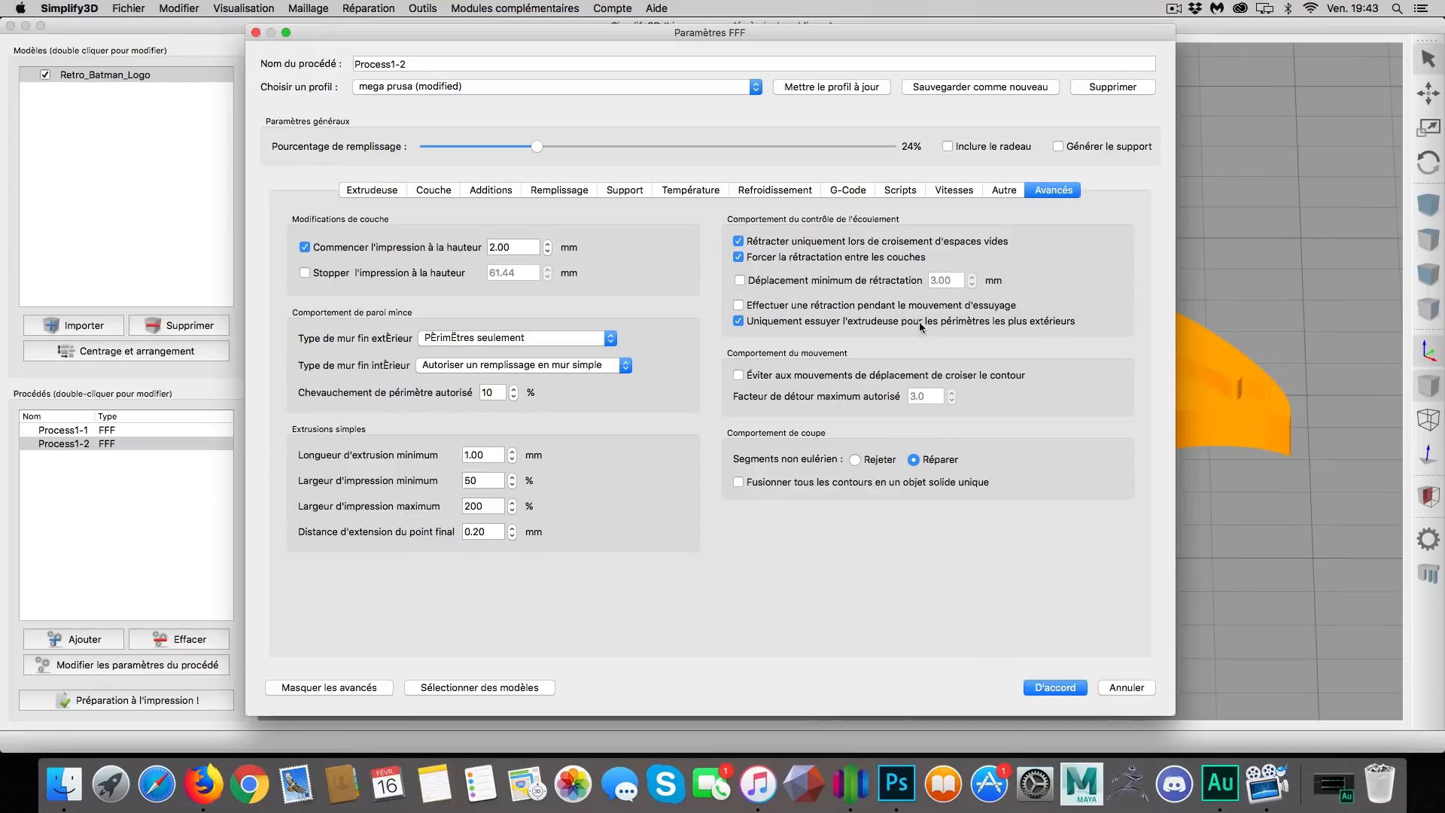
{"action": "left_click", "coordinate": [1054, 687]}
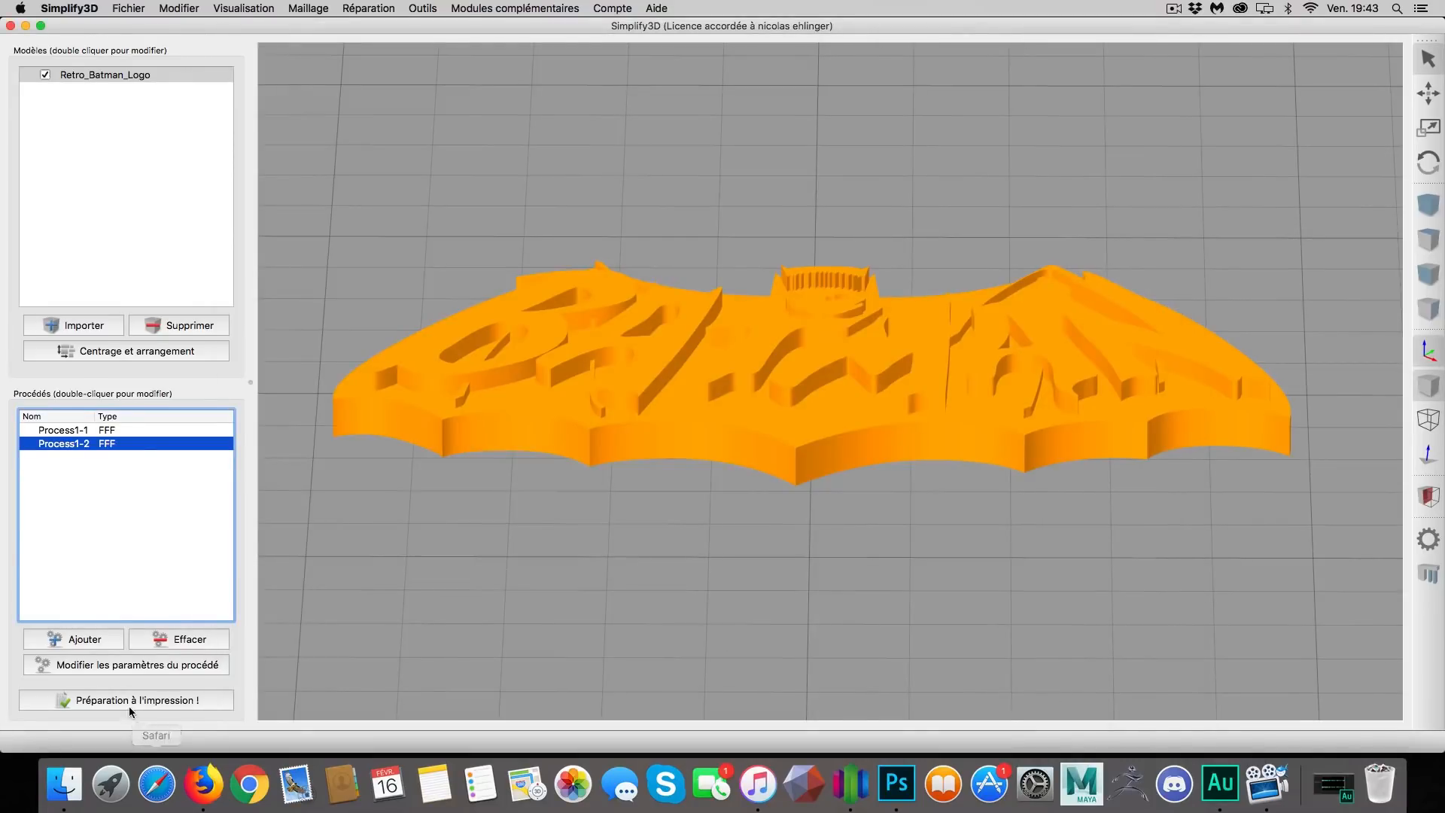
Prepare the print with only Process1-2 selected, in continuous layer-by-layer mode.
{"action": "left_click", "coordinate": [136, 701]}
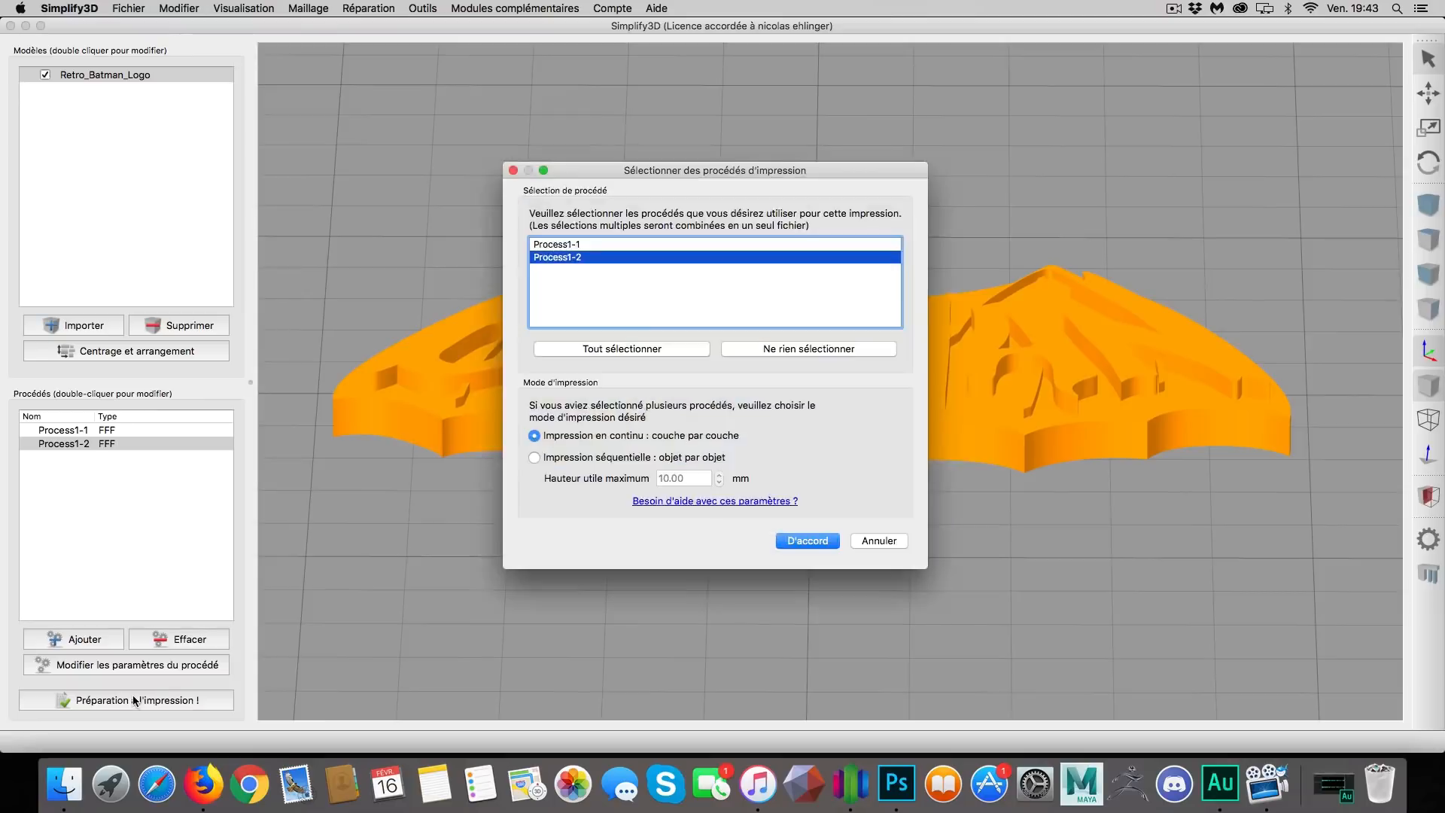
{"action": "left_click", "coordinate": [581, 244], "text": "shift"}
{"action": "left_click", "coordinate": [756, 346]}
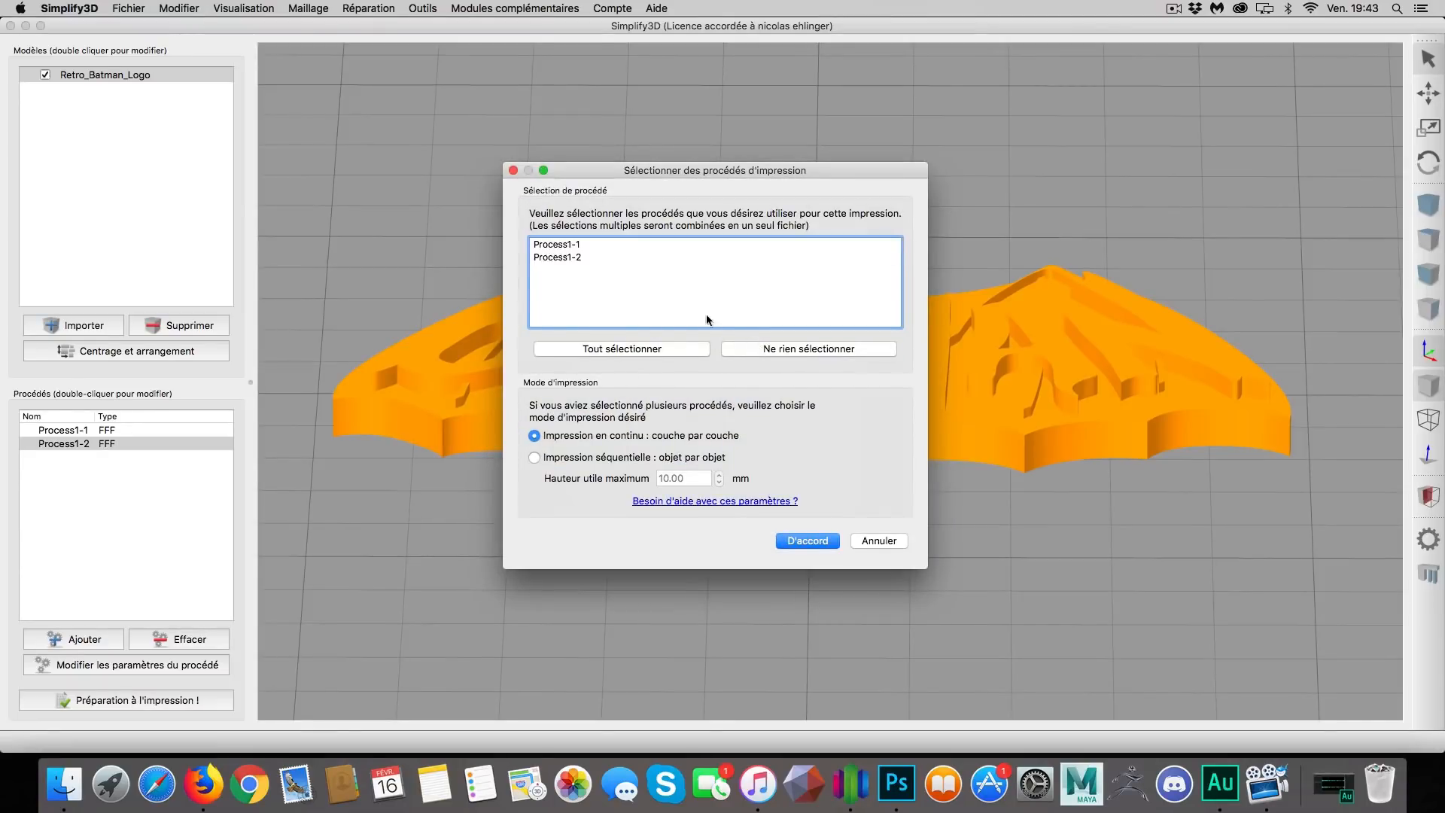
{"action": "left_click", "coordinate": [581, 258]}
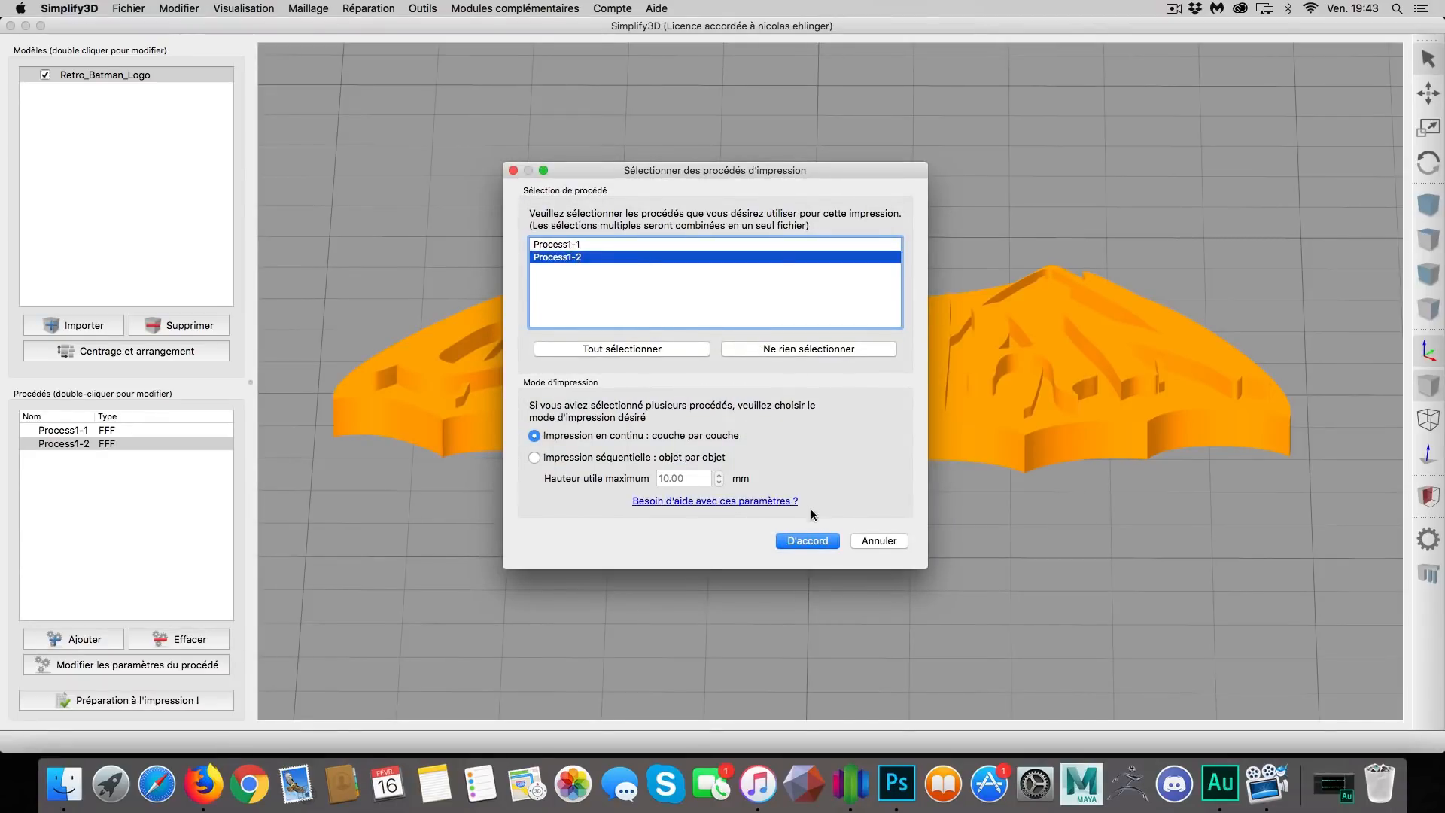
{"action": "left_click", "coordinate": [813, 541]}
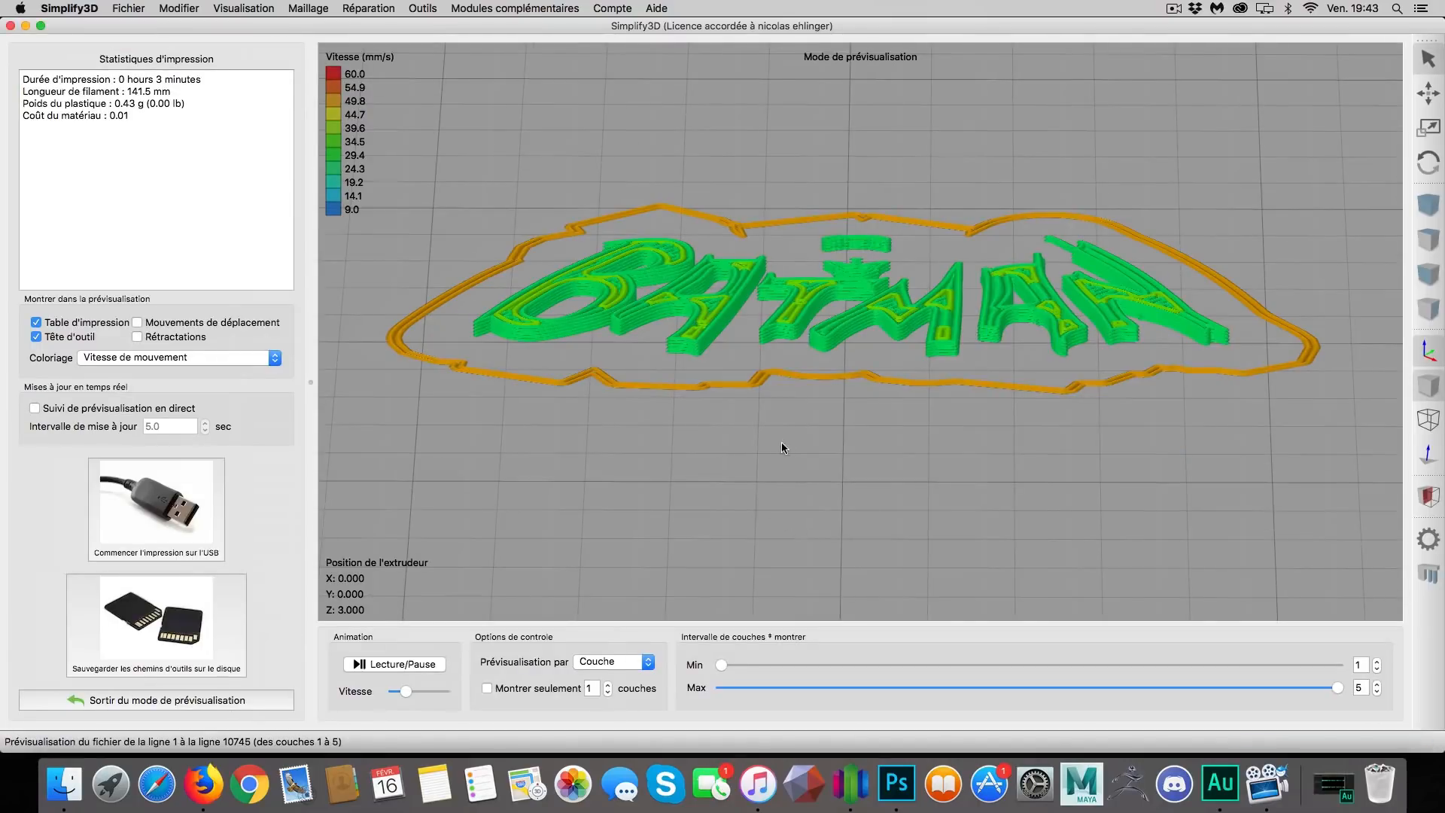
Inspect the BATMAN lettering and its surrounding skirt closely in the toolpath preview, then exit it.
{"action": "left_click_drag", "start_coordinate": [781, 447], "coordinate": [739, 444]}
{"action": "scroll", "coordinate": [874, 426], "scroll_direction": "up", "scroll_amount": 5}
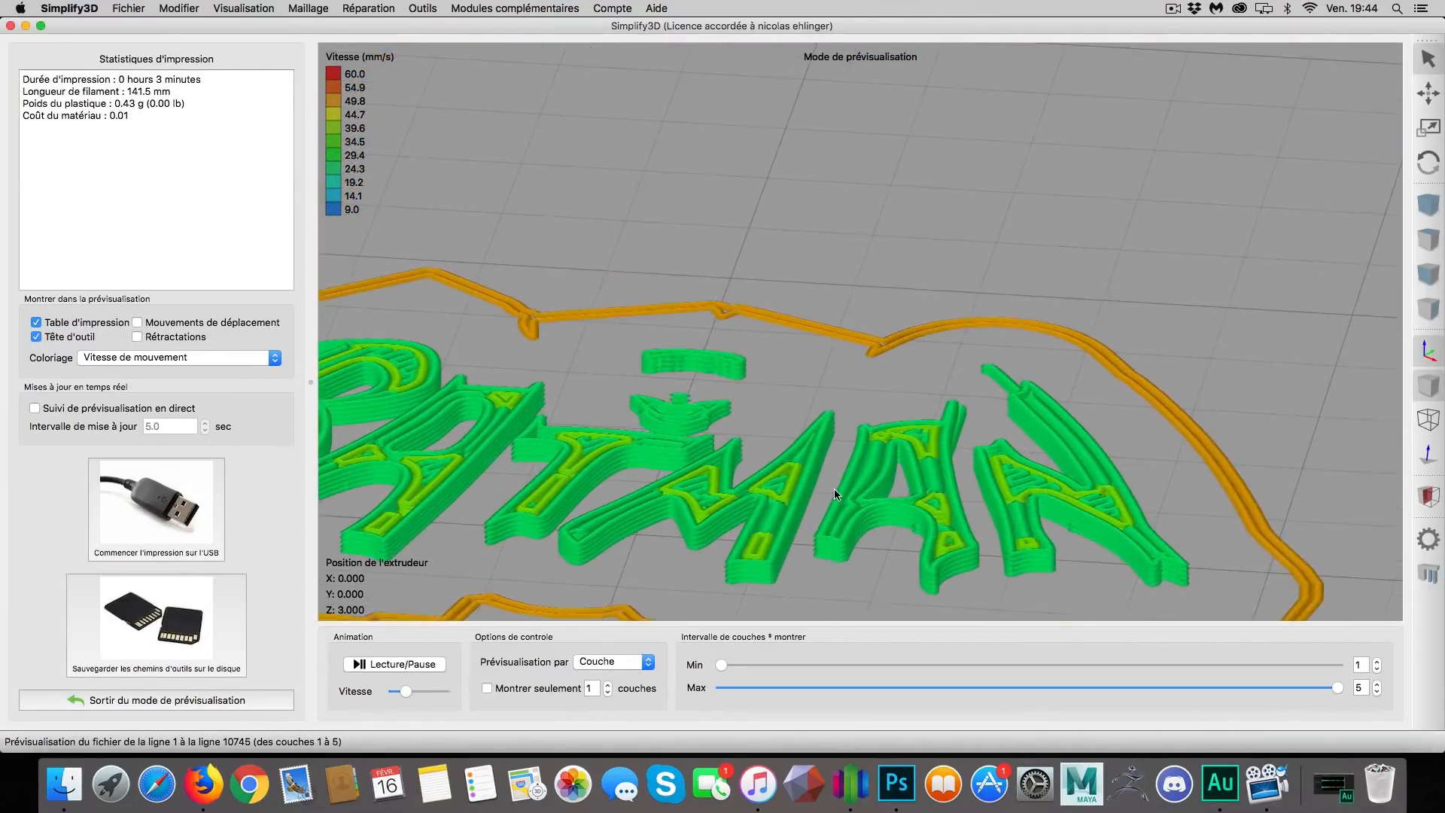
{"action": "mouse_move", "coordinate": [834, 489]}
{"action": "right_mouse_down"}
{"action": "mouse_move", "coordinate": [861, 465]}
{"action": "mouse_move", "coordinate": [824, 487]}
{"action": "right_mouse_up"}
{"action": "mouse_move", "coordinate": [821, 489]}
{"action": "left_mouse_down"}
{"action": "mouse_move", "coordinate": [869, 507]}
{"action": "mouse_move", "coordinate": [842, 490]}
{"action": "left_mouse_up"}
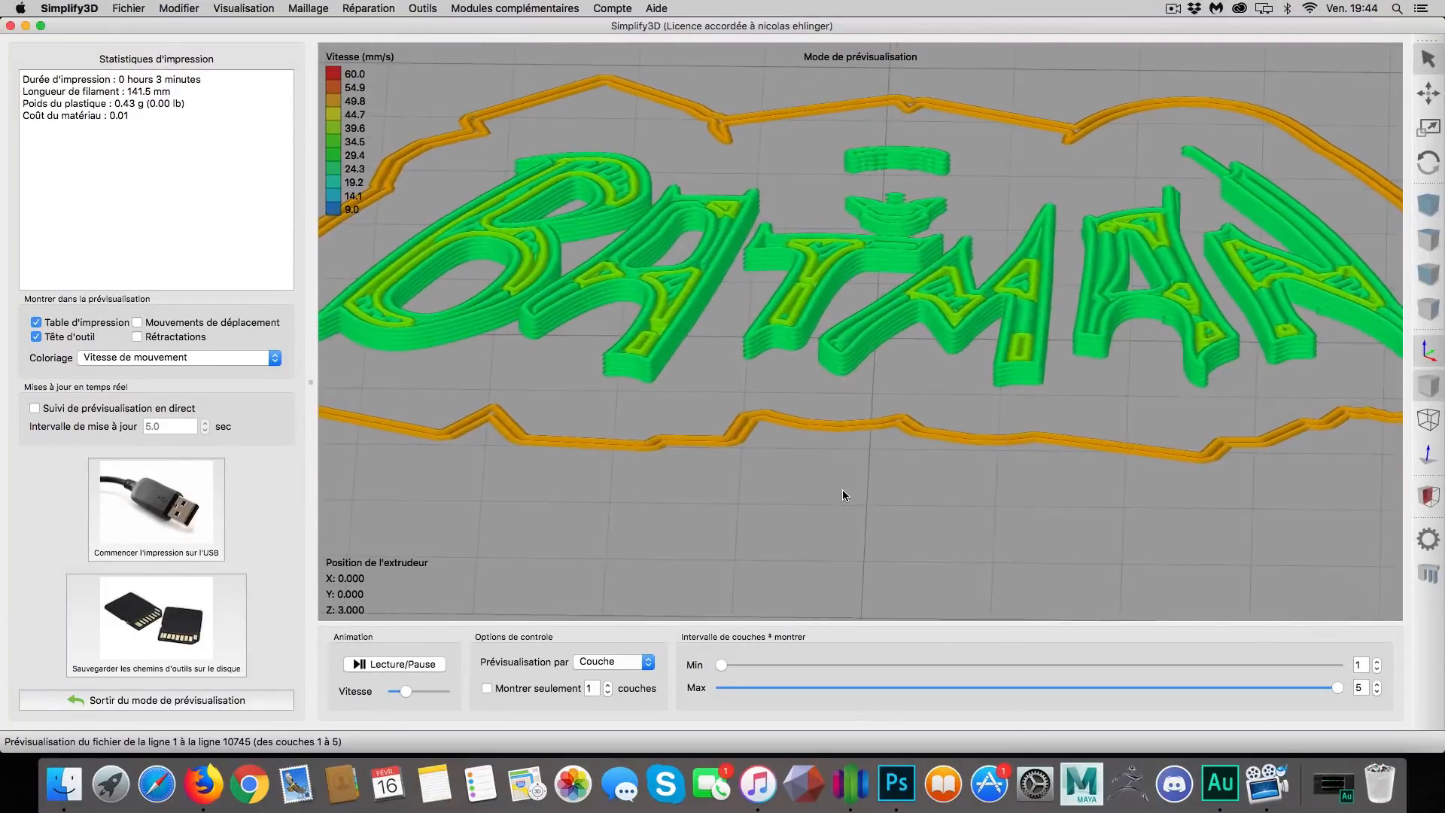
{"action": "scroll", "coordinate": [838, 489], "scroll_direction": "down", "scroll_amount": 5}
{"action": "left_click_drag", "start_coordinate": [683, 486], "coordinate": [521, 377]}
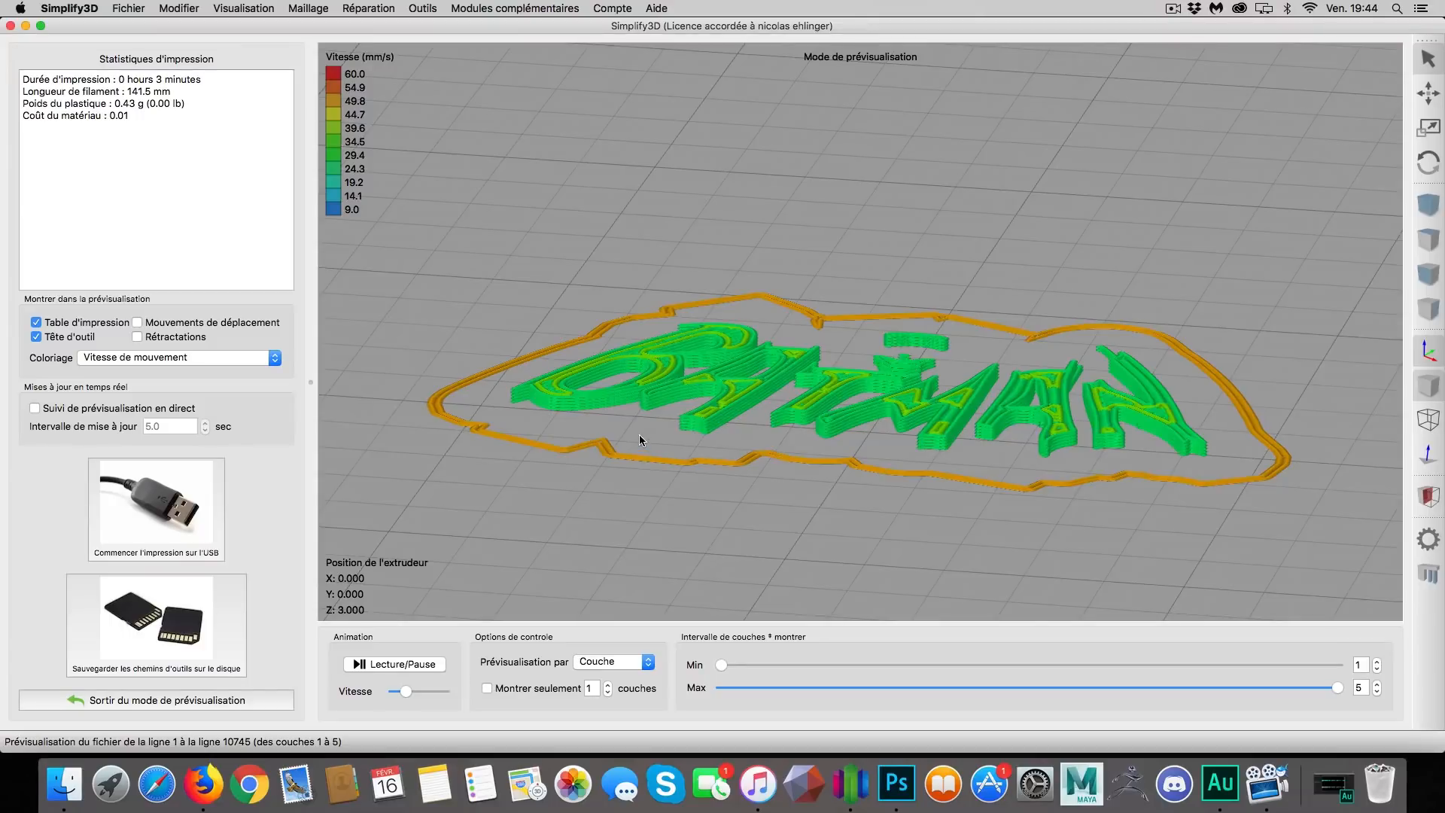
{"action": "left_click", "coordinate": [171, 699]}
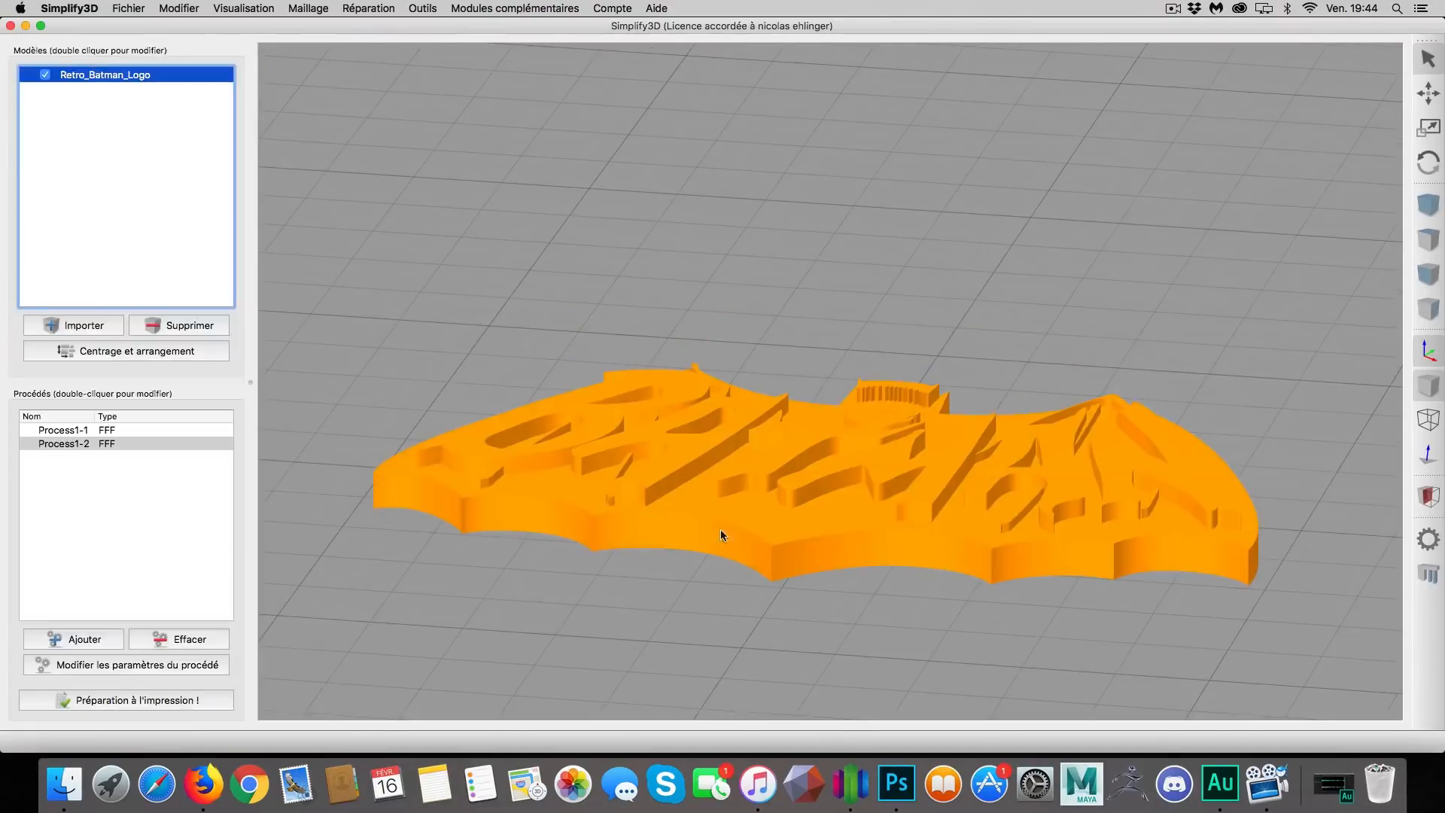
Check Process1-2's solid layer settings, disable its skirt/brim, and accept the settings.
{"action": "double_click", "coordinate": [96, 444]}
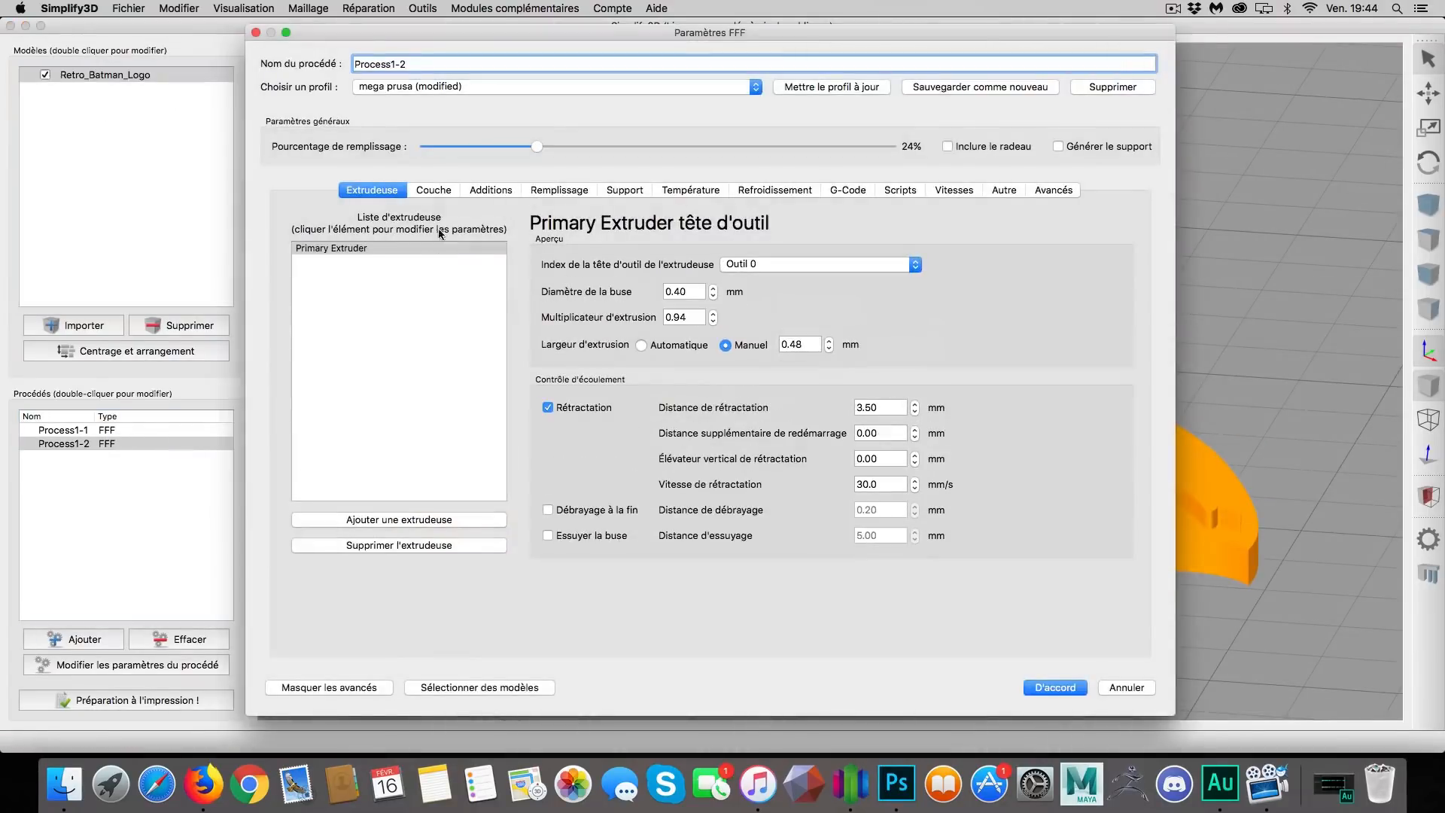
{"action": "left_click", "coordinate": [440, 190]}
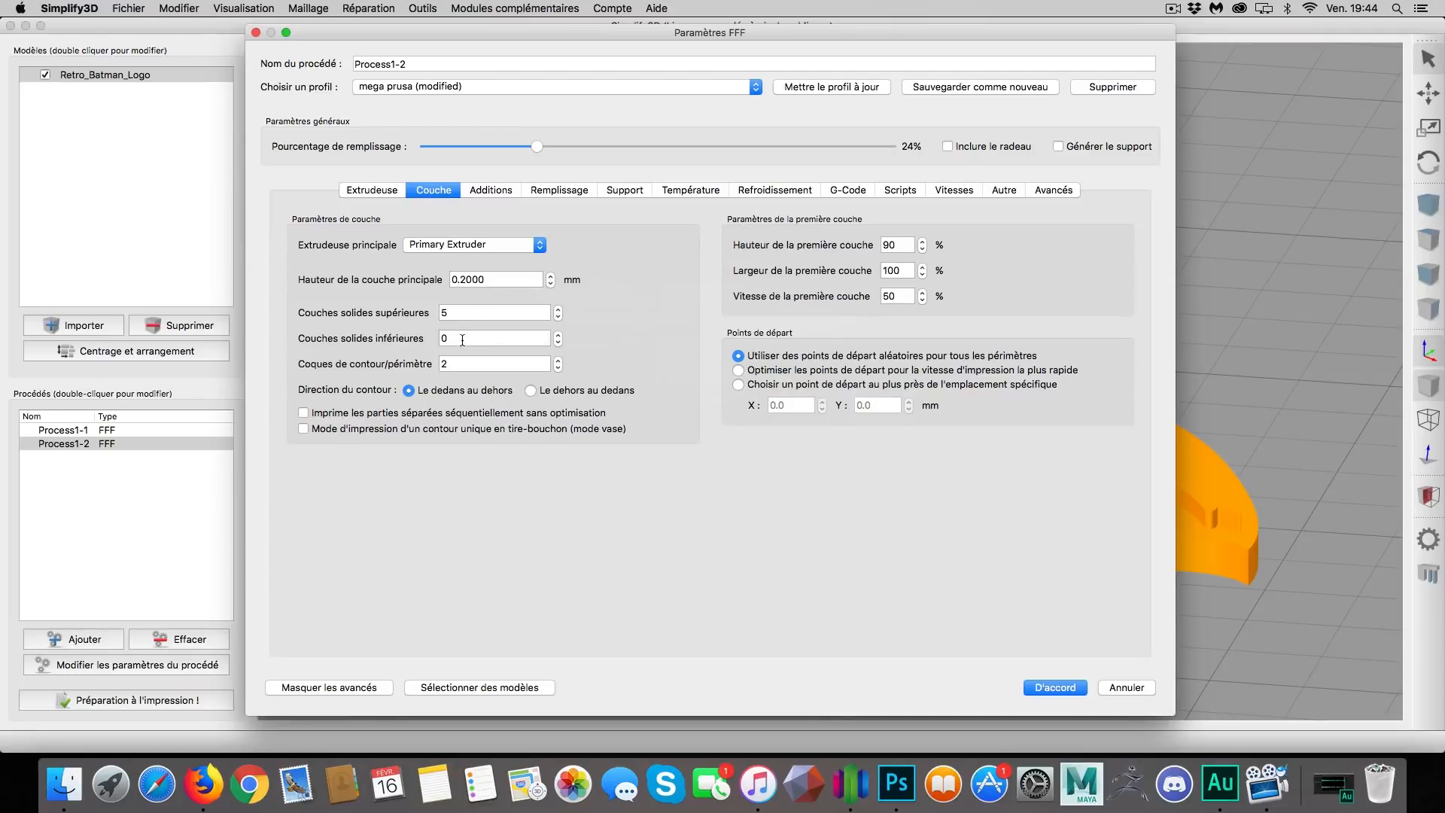
{"action": "left_click", "coordinate": [480, 189]}
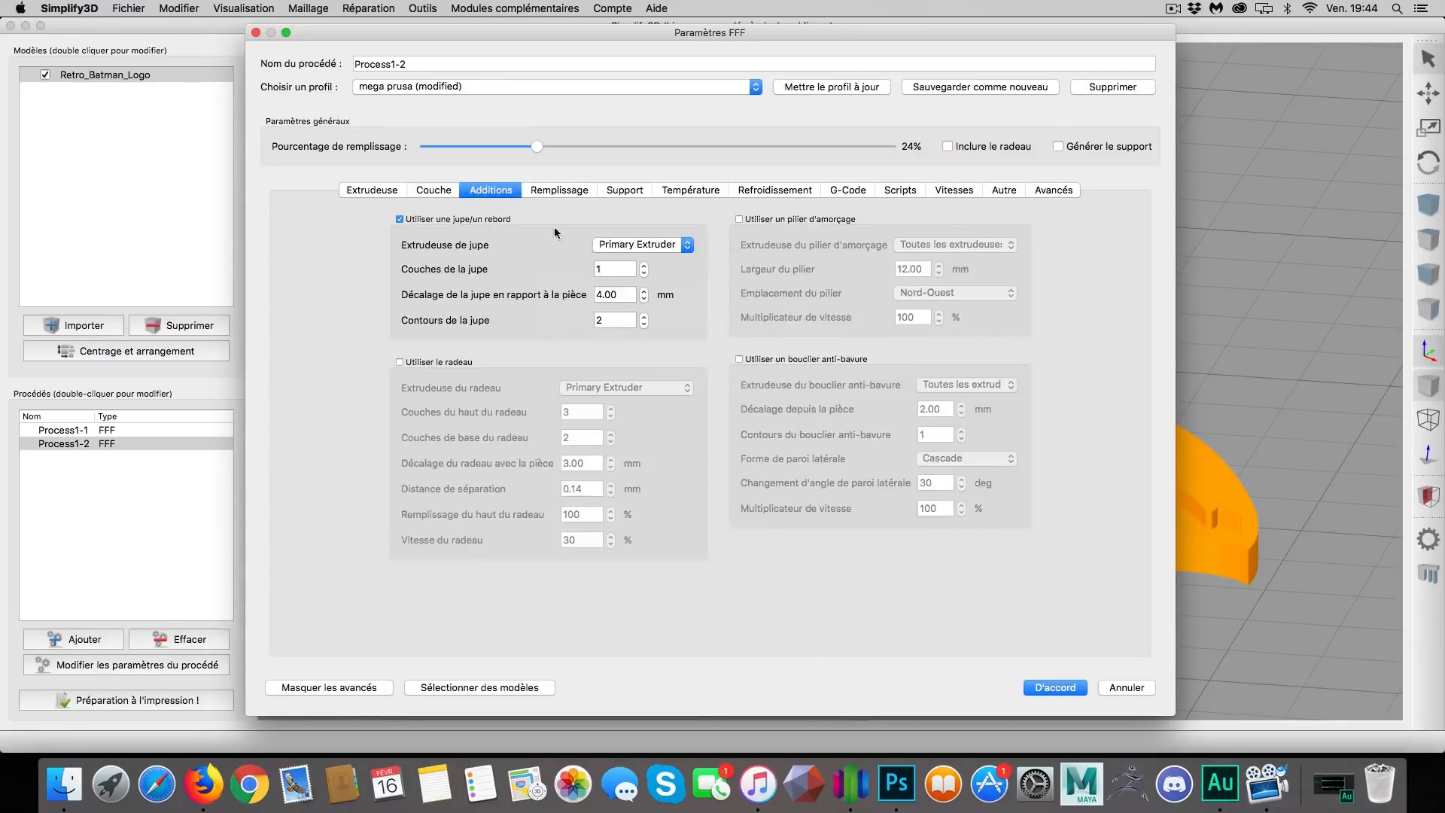
{"action": "left_click", "coordinate": [1051, 686]}
Prepare Process1-2 alone again, inspect the toolpath preview of the lettering for the skirt's removal, and exit it.
{"action": "left_click", "coordinate": [149, 703]}
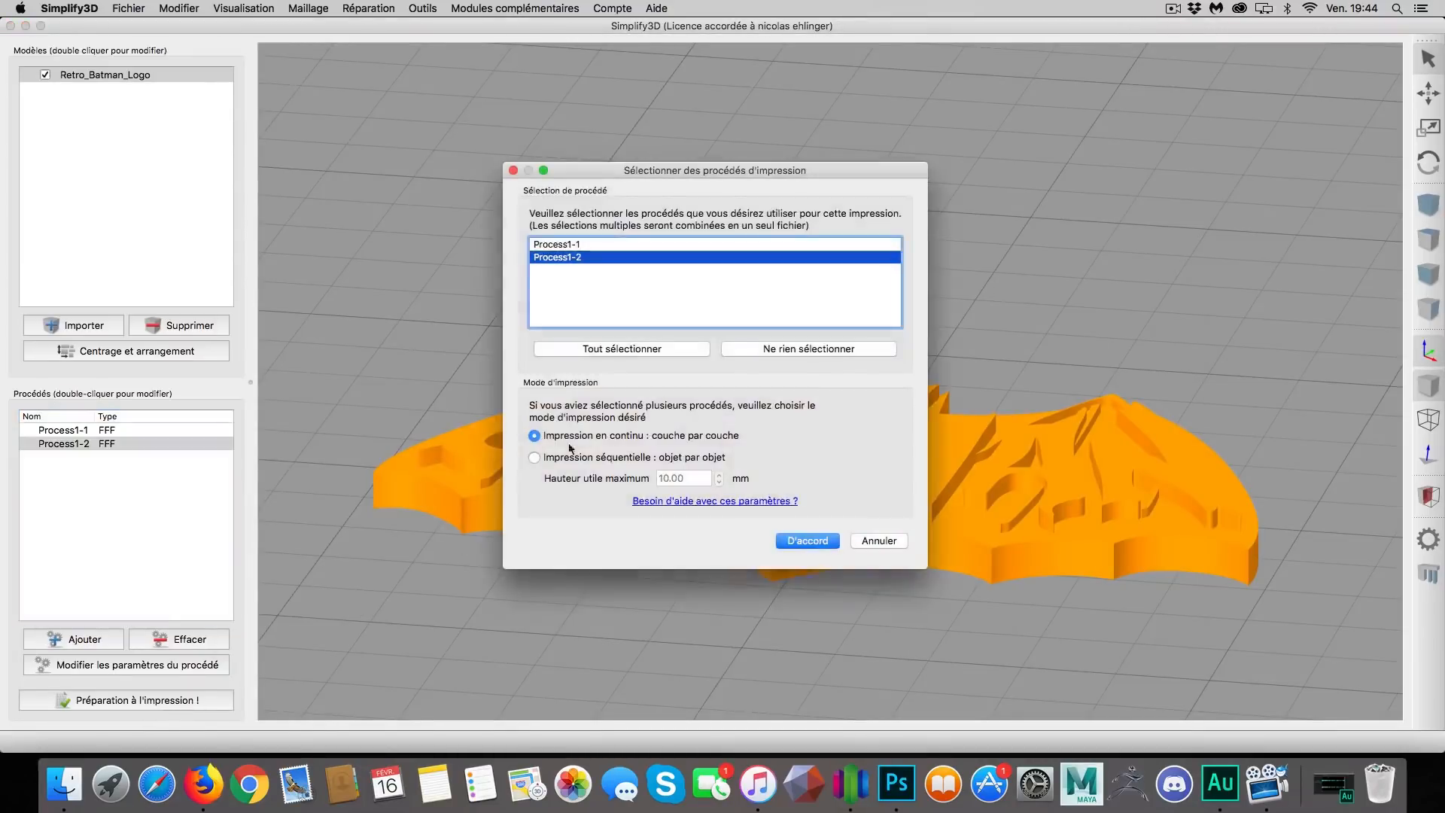
{"action": "left_click", "coordinate": [796, 539]}
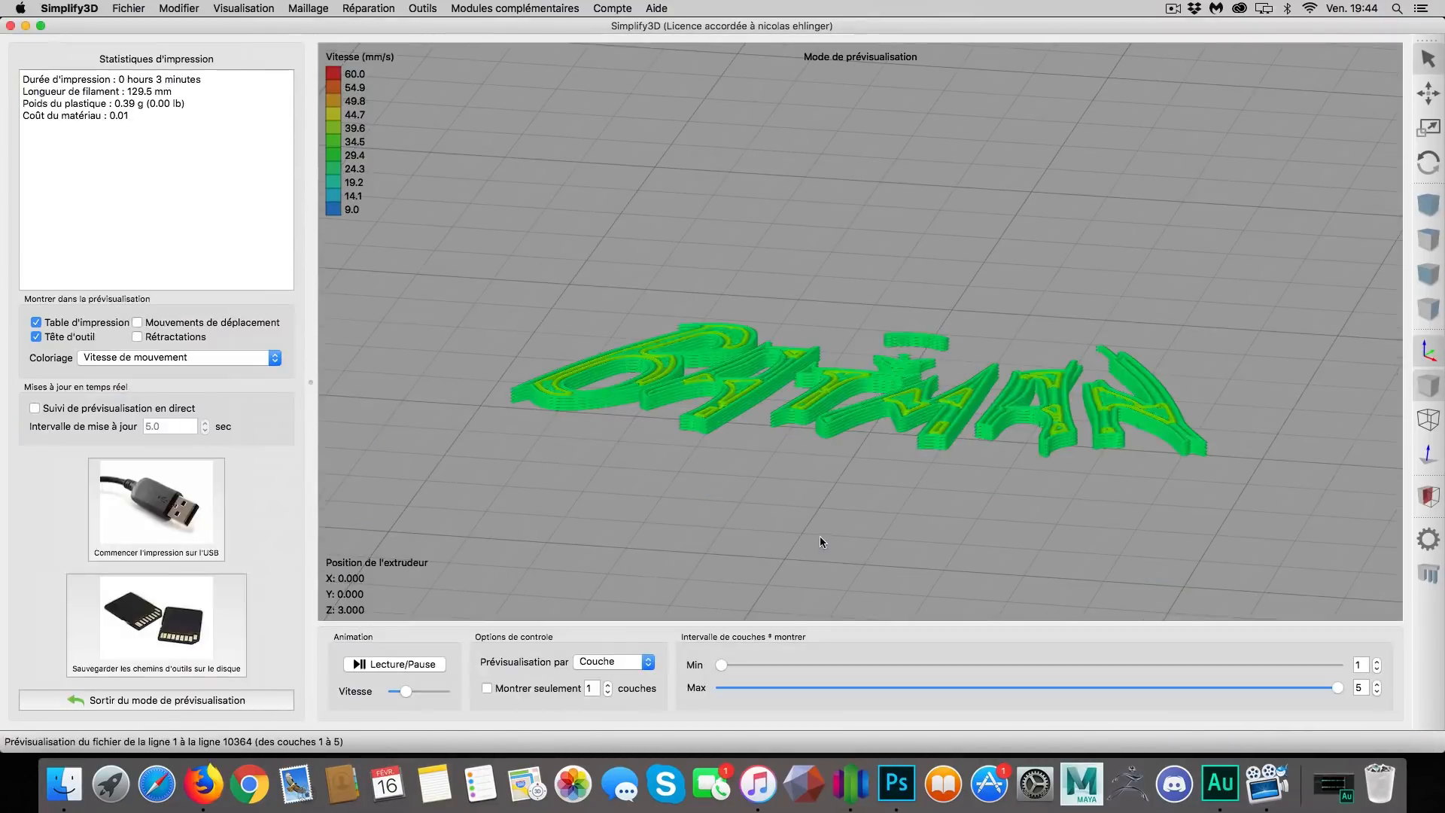
{"action": "left_click_drag", "start_coordinate": [802, 505], "coordinate": [877, 558]}
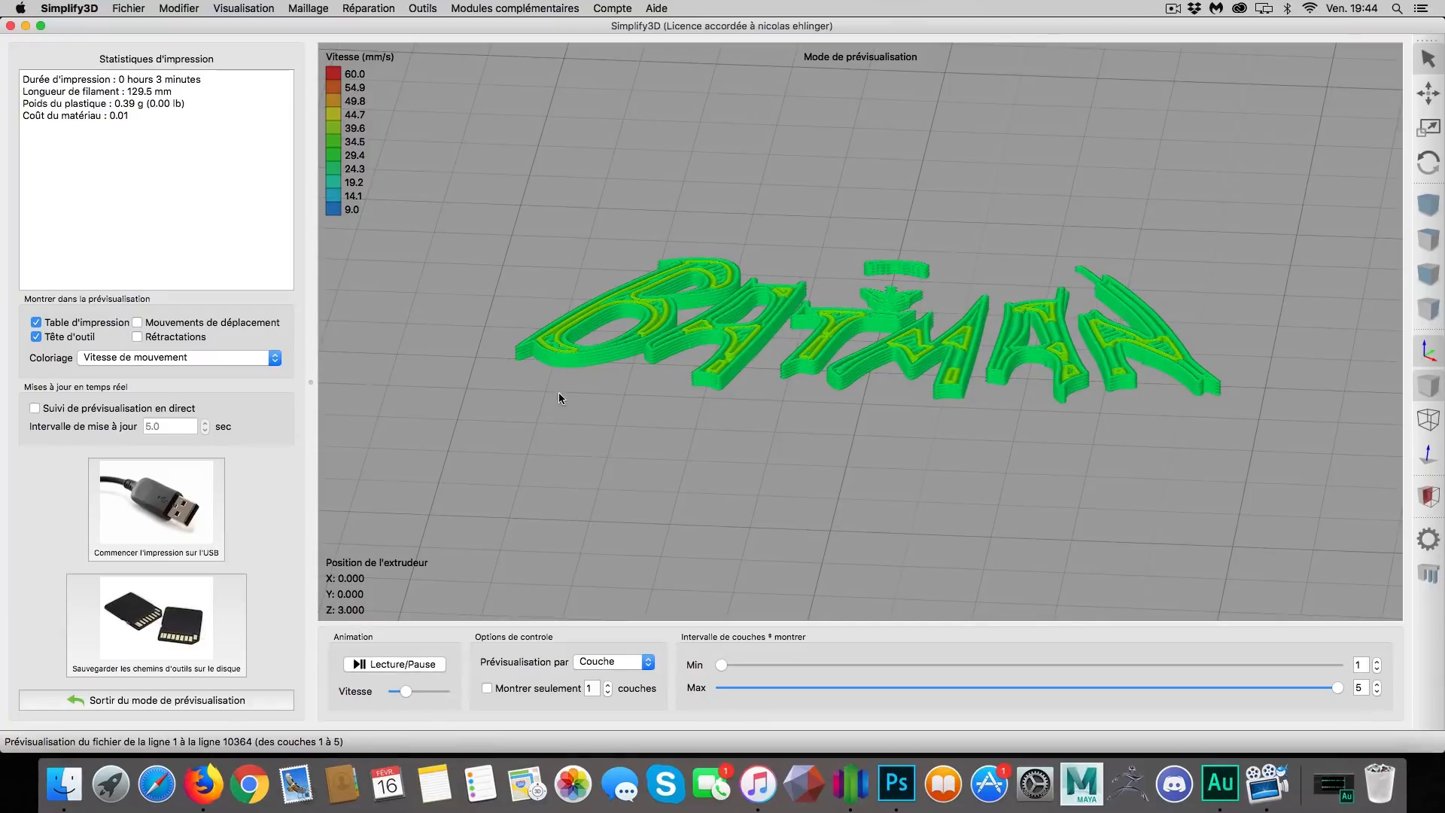
{"action": "left_click", "coordinate": [191, 699]}
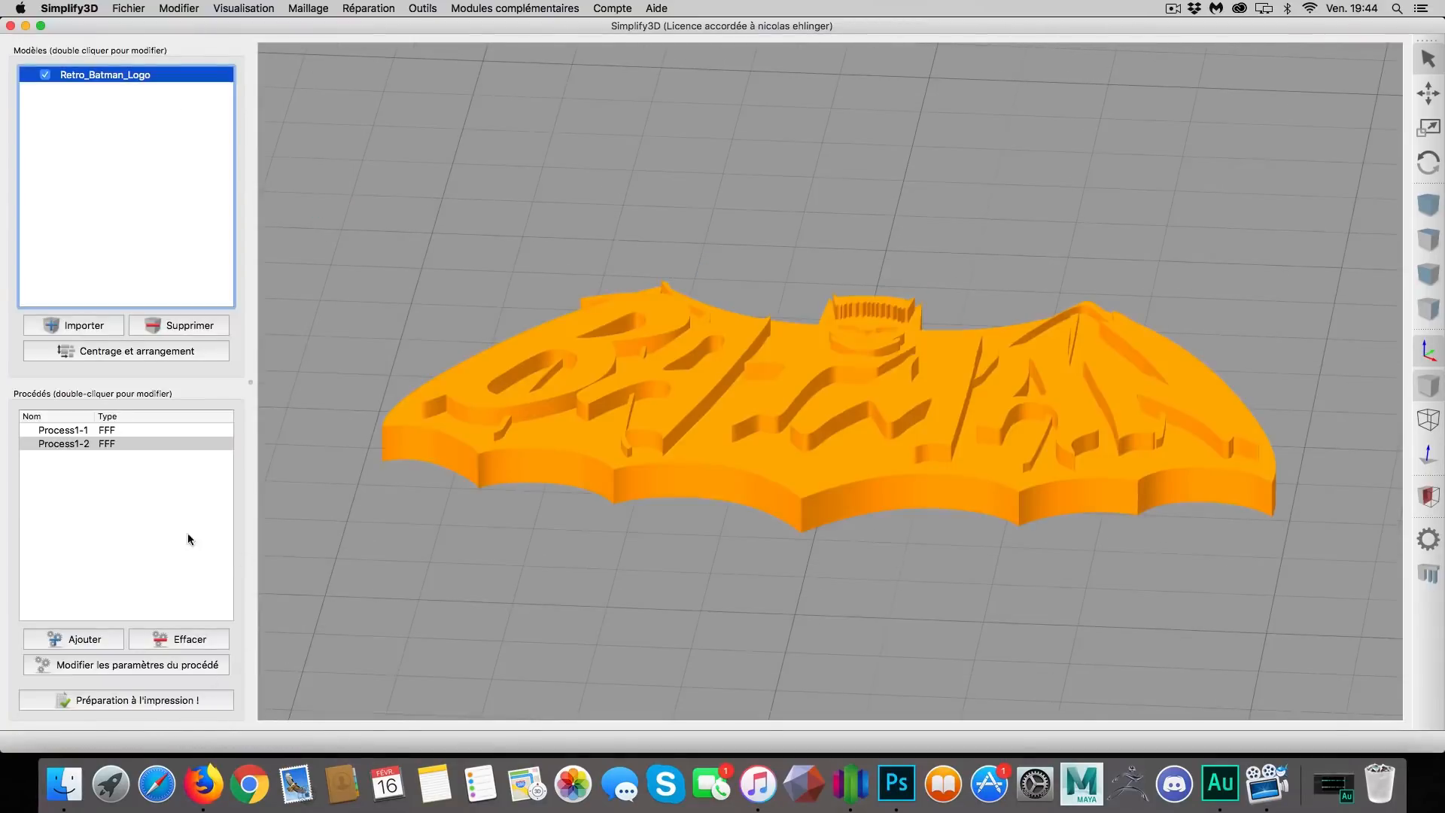
{"action": "left_click", "coordinate": [110, 432]}
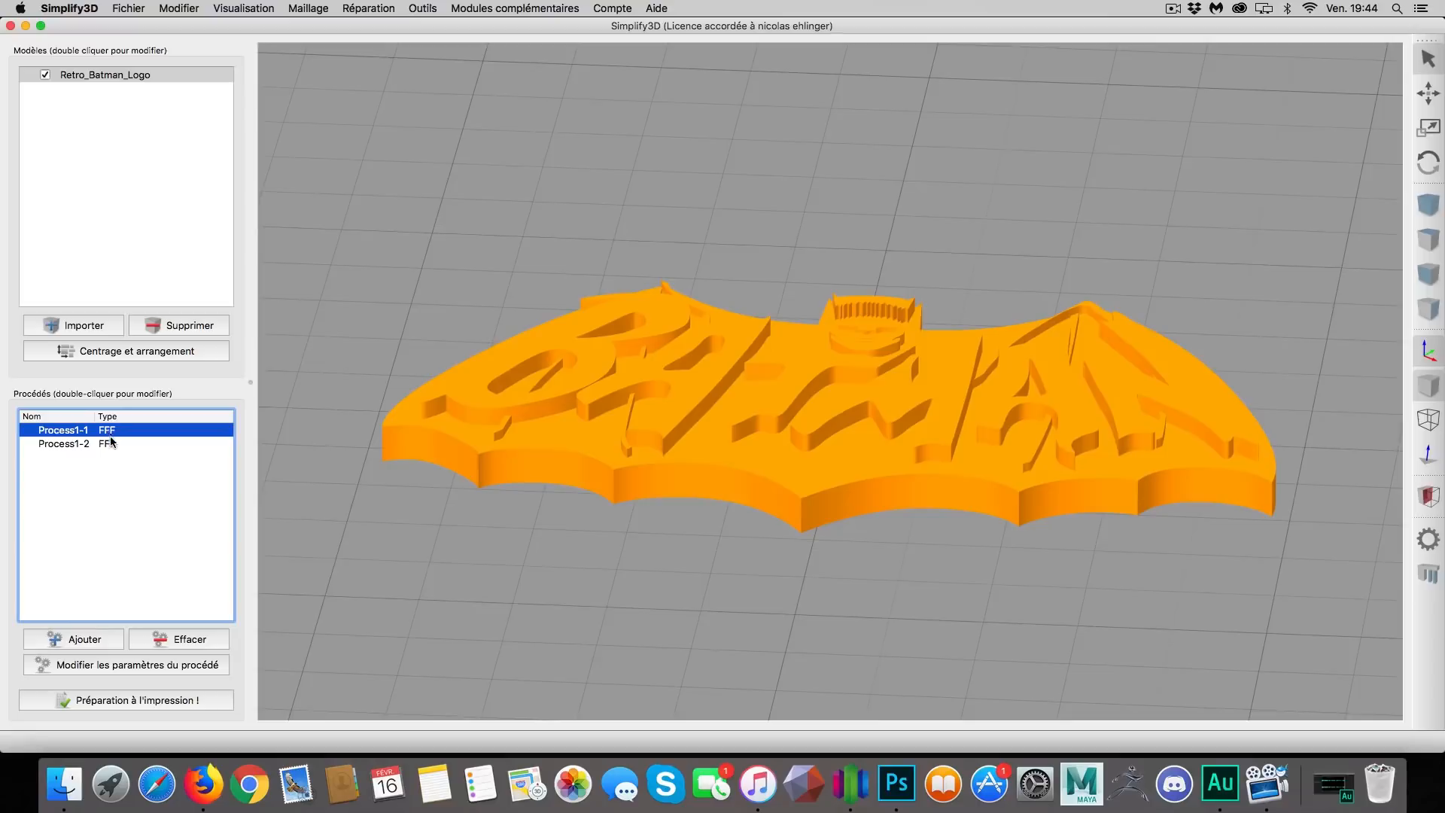
{"action": "left_click", "coordinate": [110, 442]}
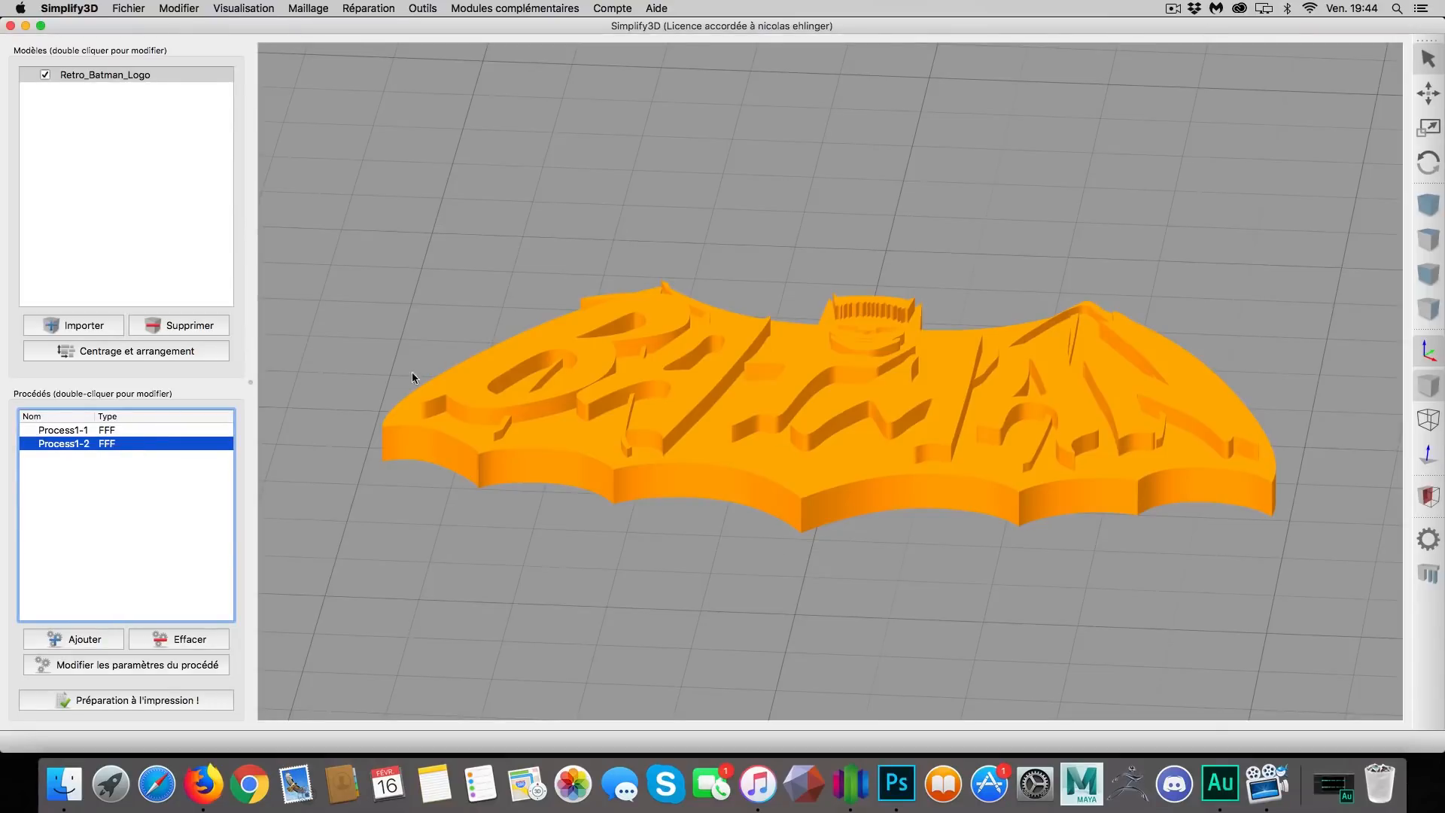
{"action": "left_click", "coordinate": [83, 430]}
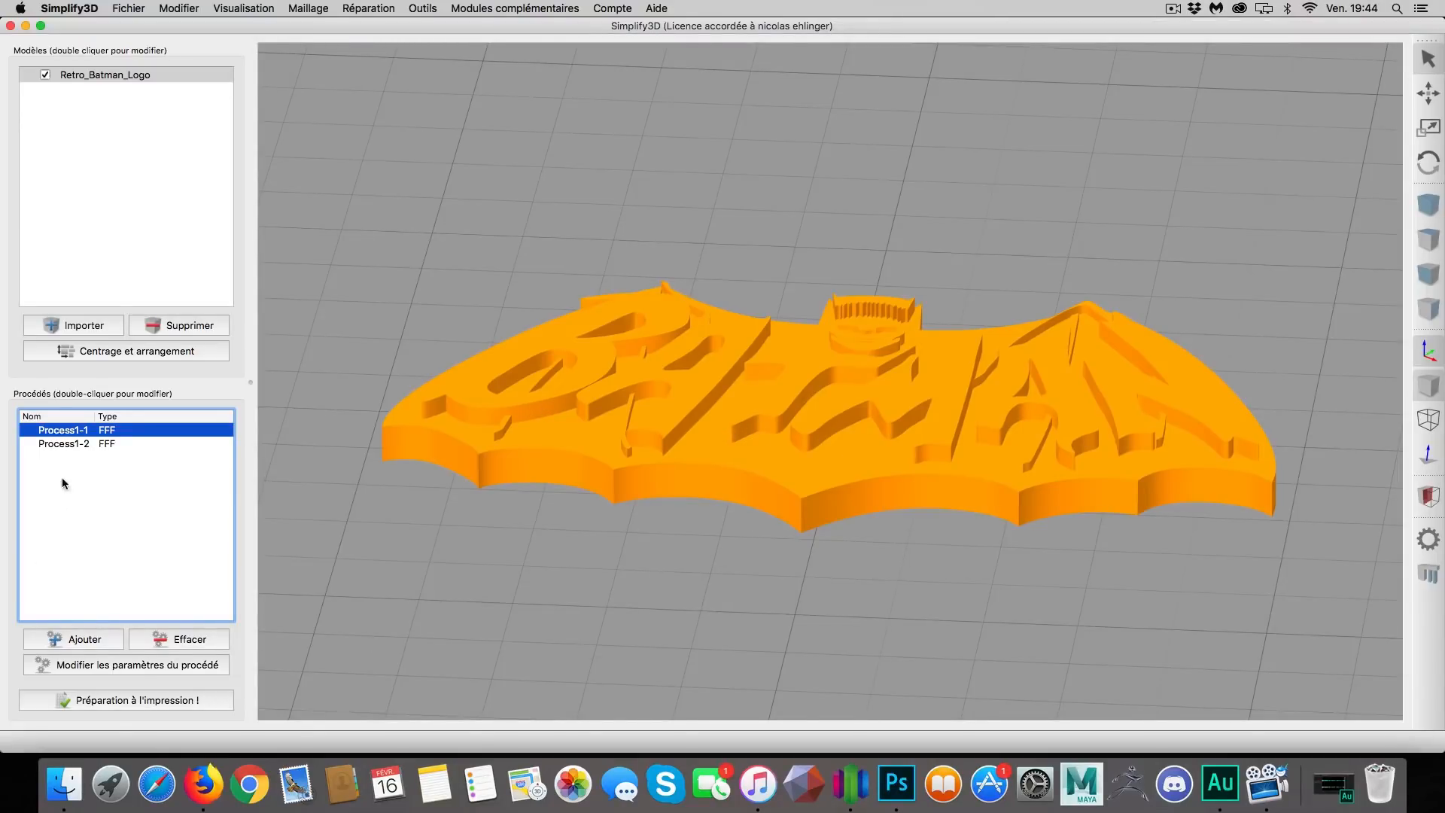
Try a split height of 2.00 mm for Process1-2 in the variable settings wizard and cancel without splitting.
{"action": "left_click", "coordinate": [115, 445]}
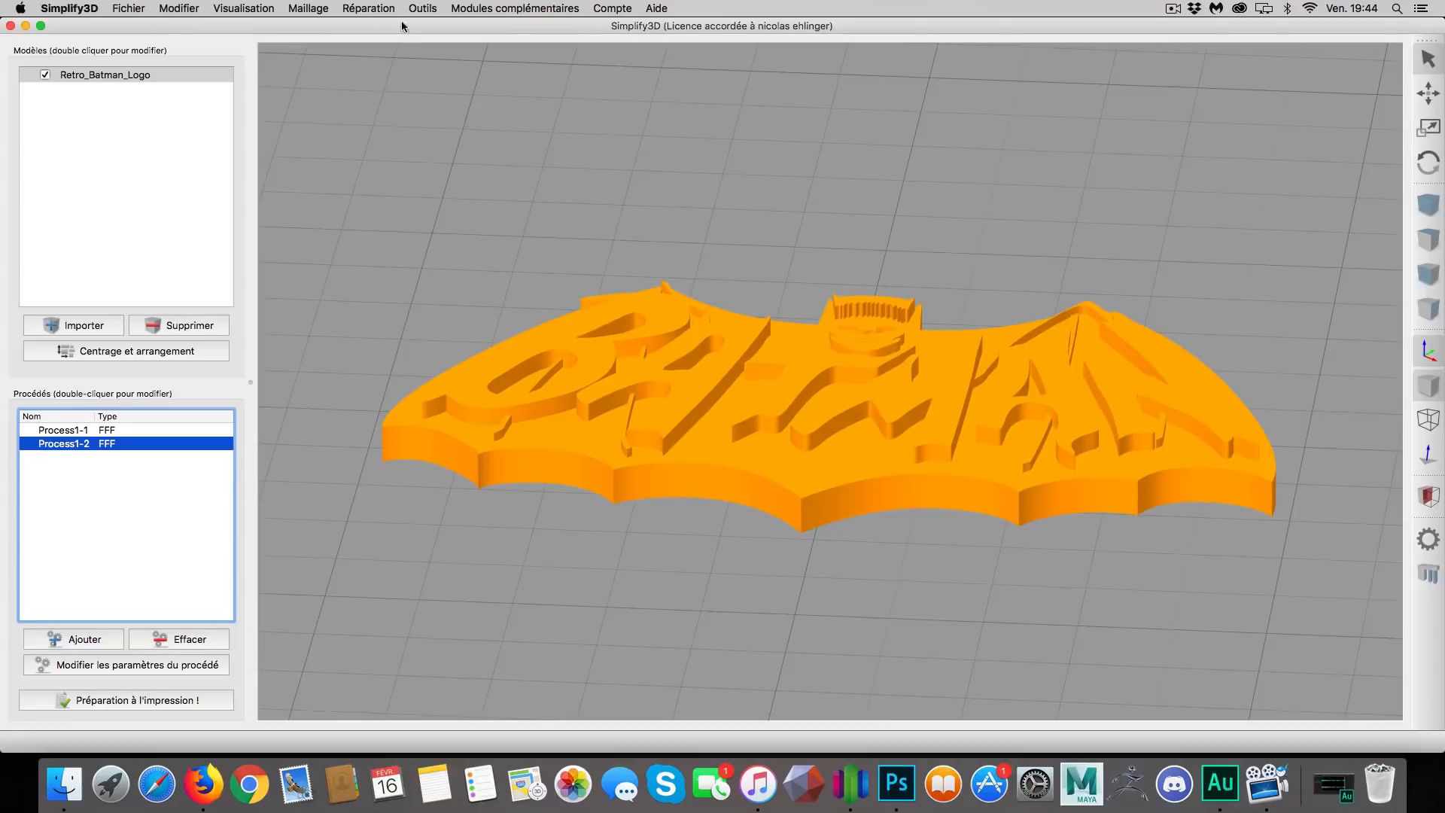
{"action": "left_click", "coordinate": [422, 11]}
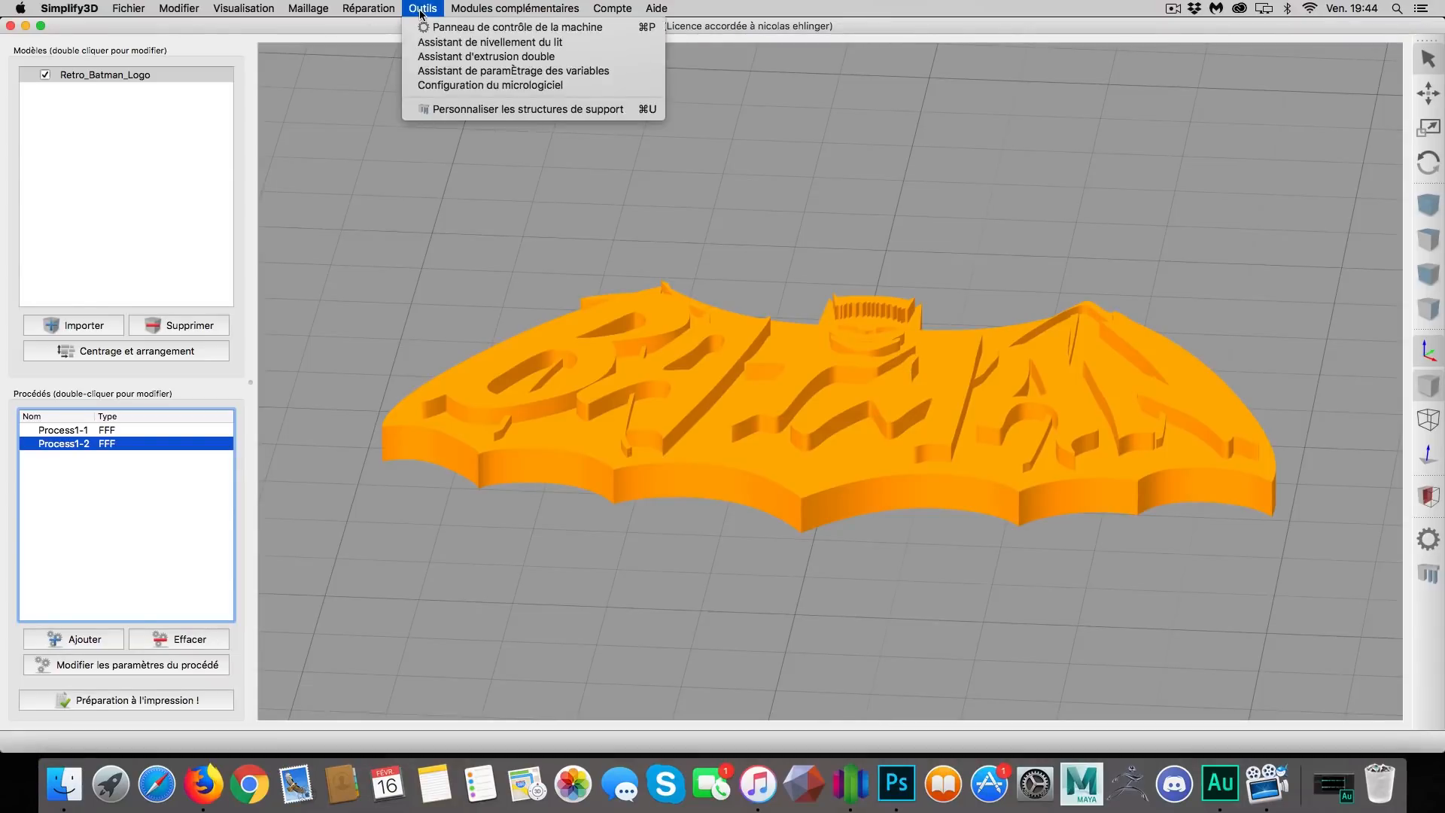
{"action": "left_click", "coordinate": [453, 70]}
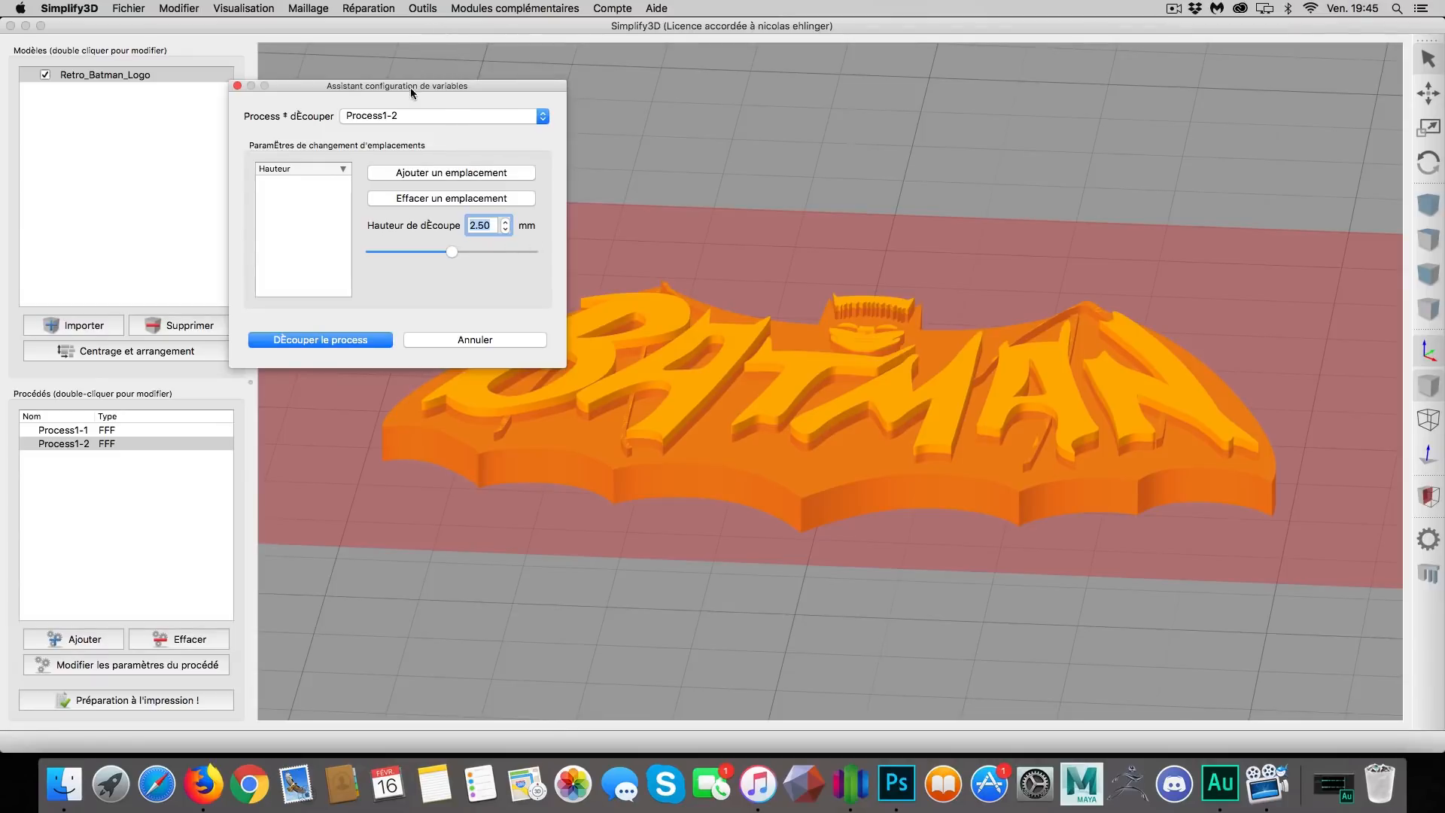
{"action": "left_click", "coordinate": [506, 229]}
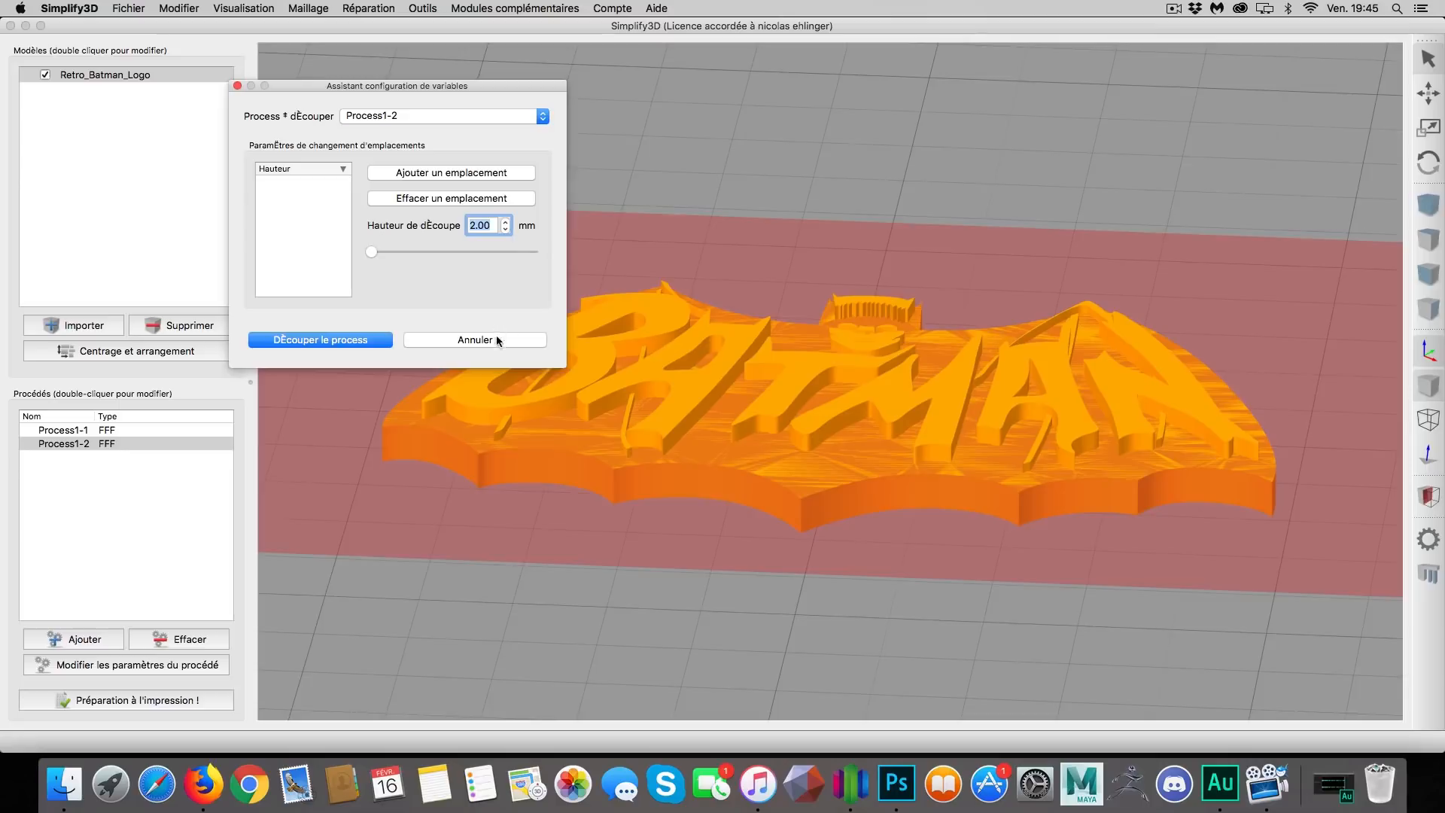
{"action": "left_click", "coordinate": [471, 340]}
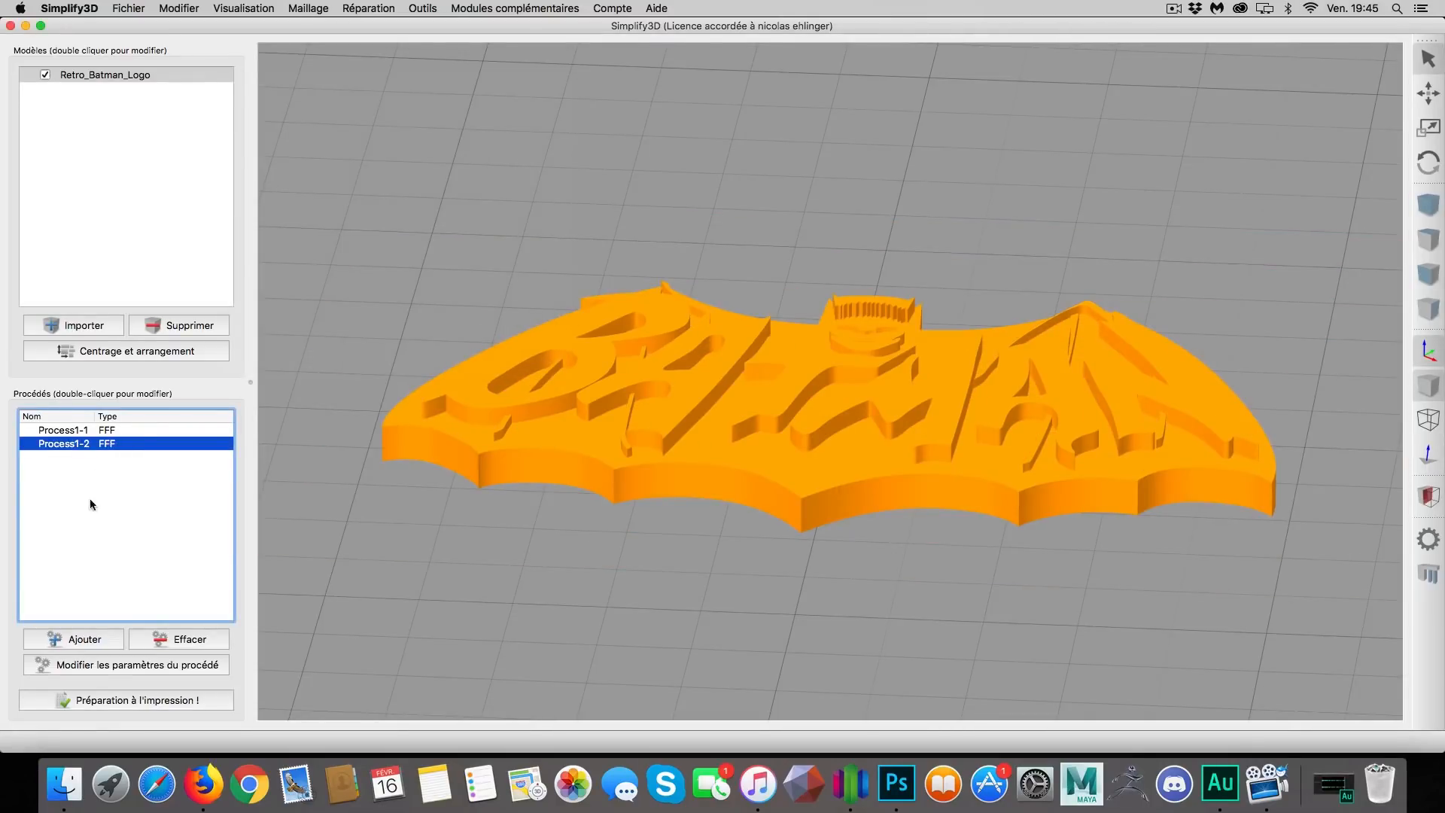
Replace the Retro_Batman_Logo model with the Philadelphia_Eagles_3D model.
{"action": "left_click", "coordinate": [189, 324]}
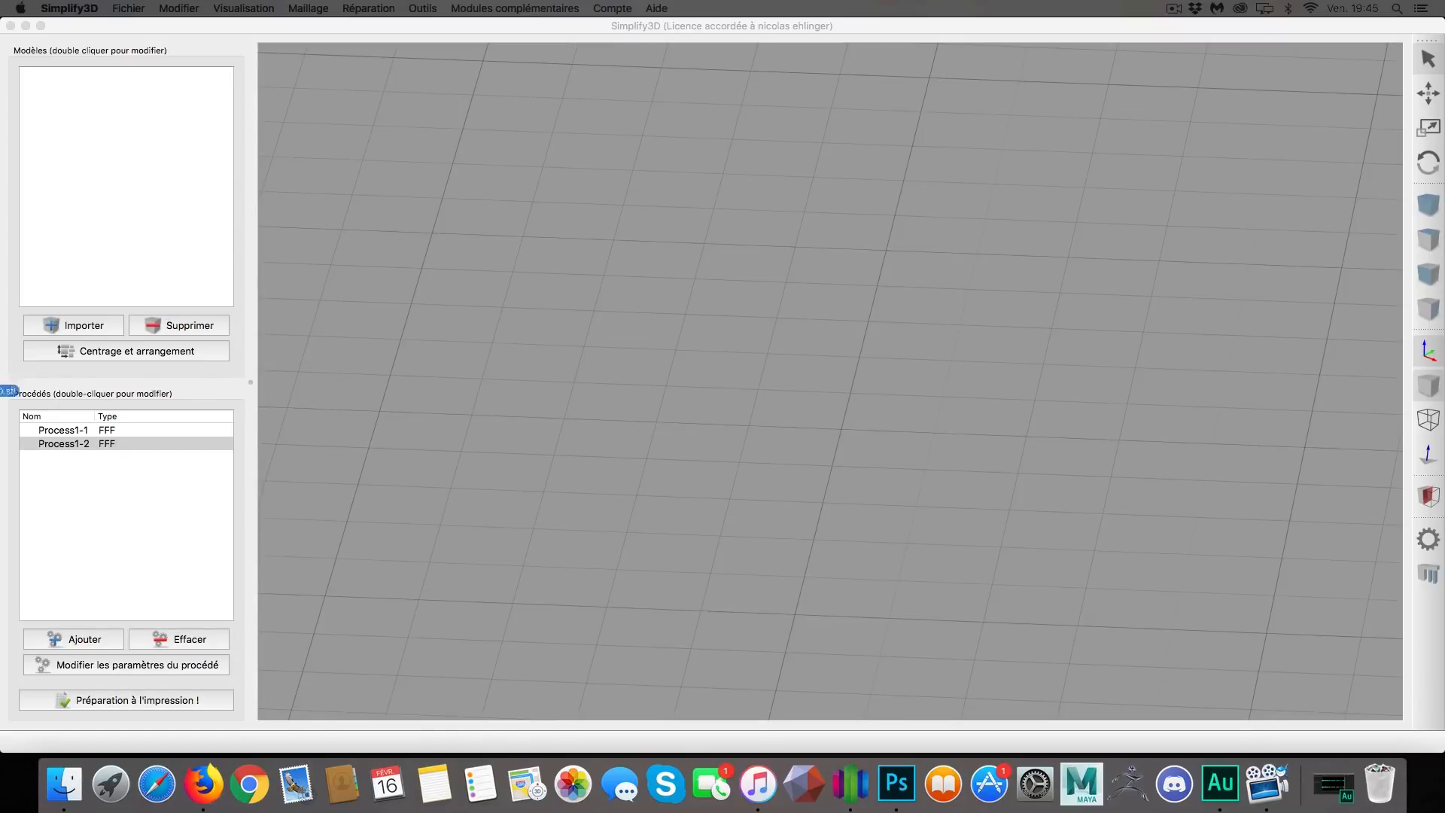
{"action": "left_click_drag", "start_coordinate": [10, 390], "coordinate": [167, 200]}
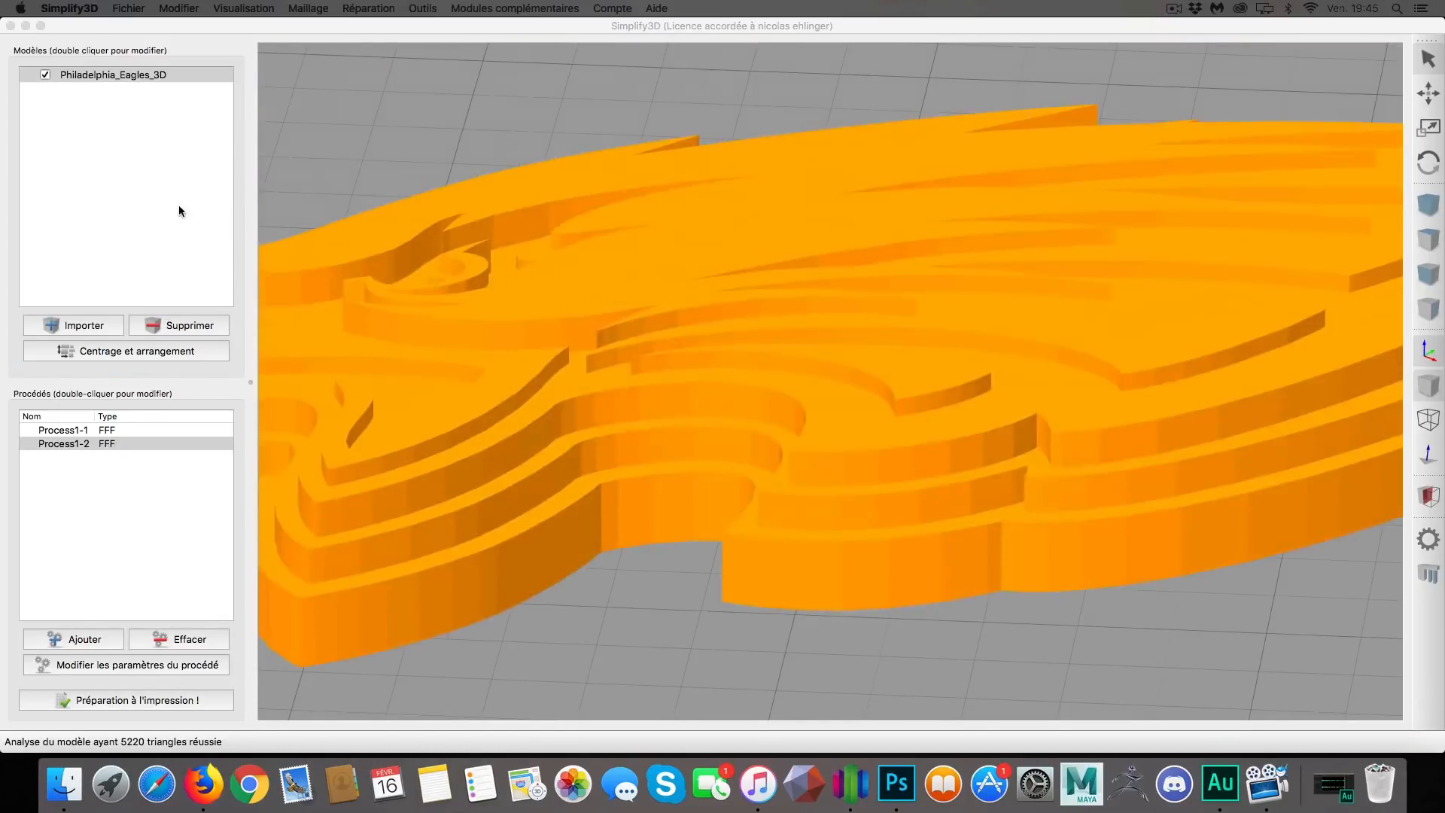
{"action": "scroll", "coordinate": [689, 417], "scroll_direction": "down", "scroll_amount": 5}
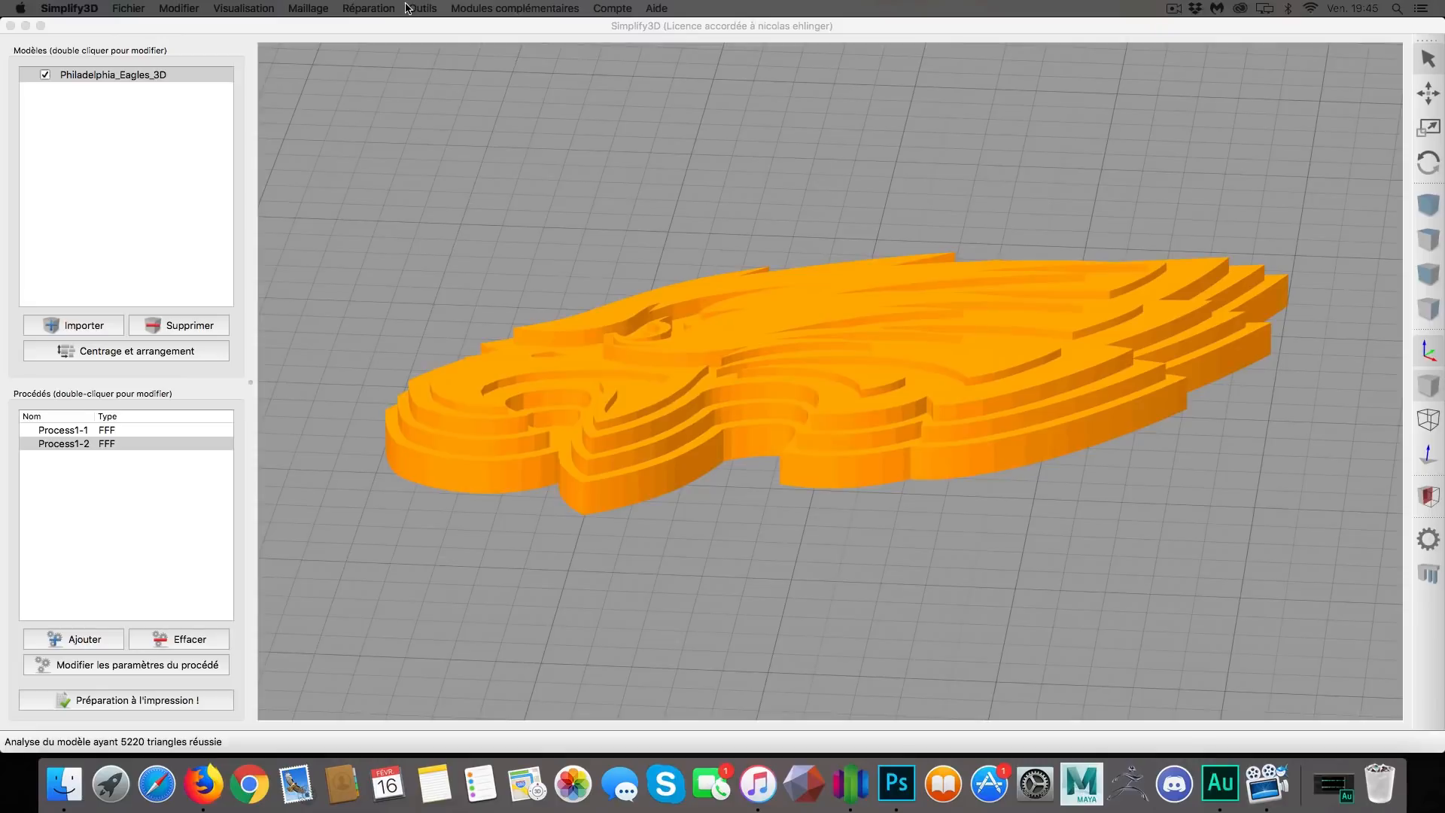
Open the variable settings wizard for Process1-2 and add a split height of 4.00 mm.
{"action": "left_click", "coordinate": [410, 8]}
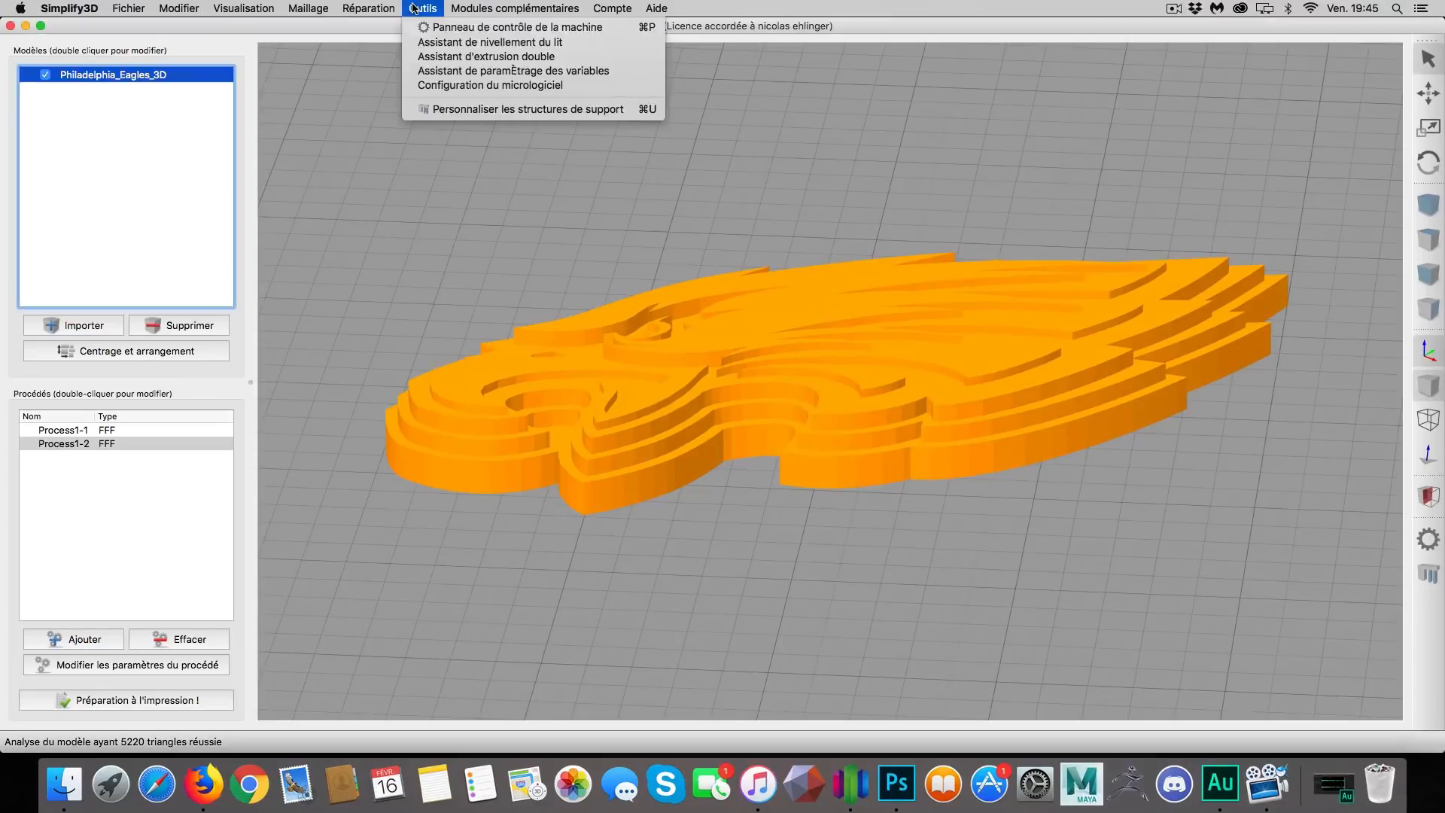
{"action": "left_click", "coordinate": [447, 71]}
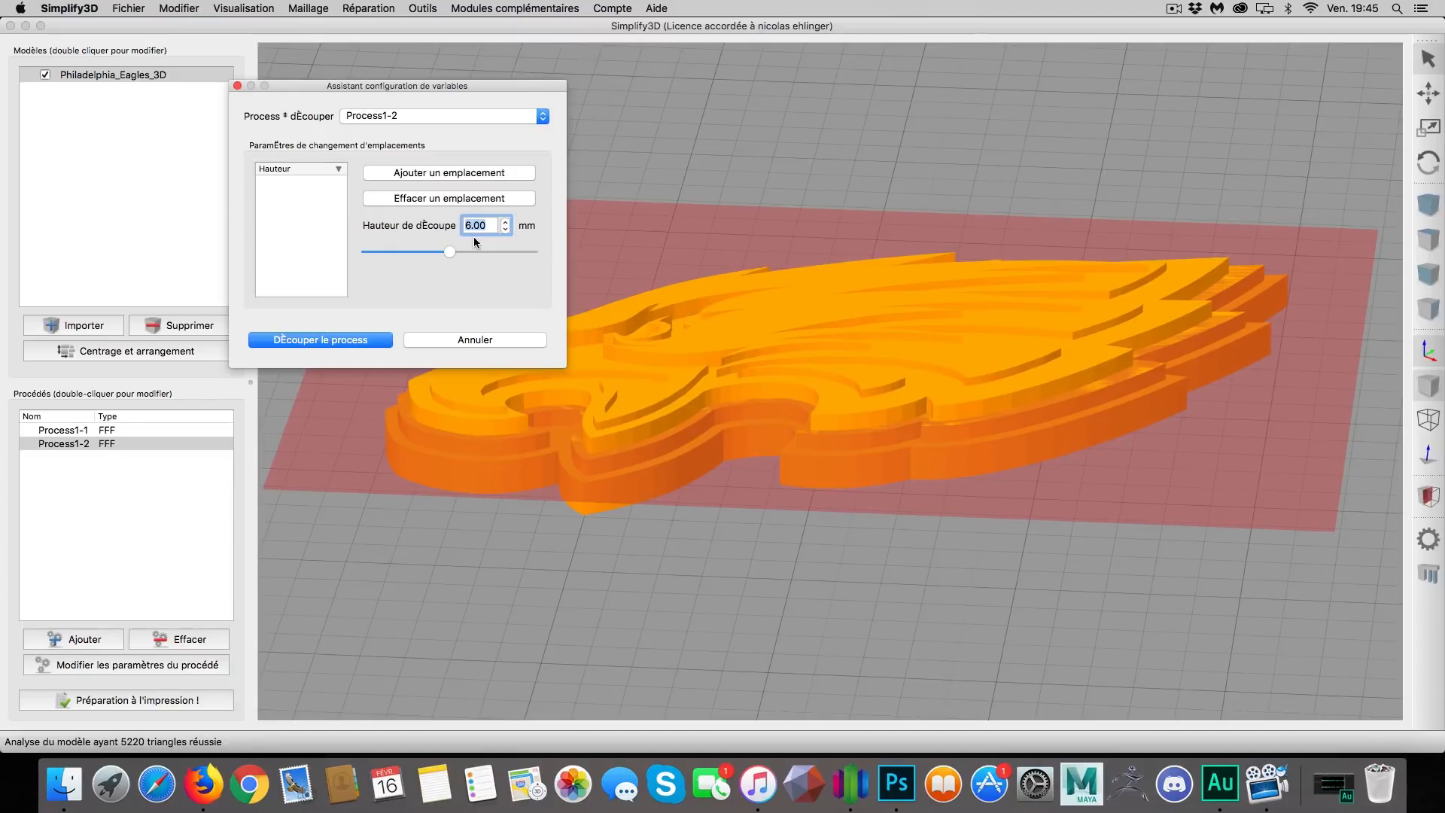
{"action": "type", "text": "2"}
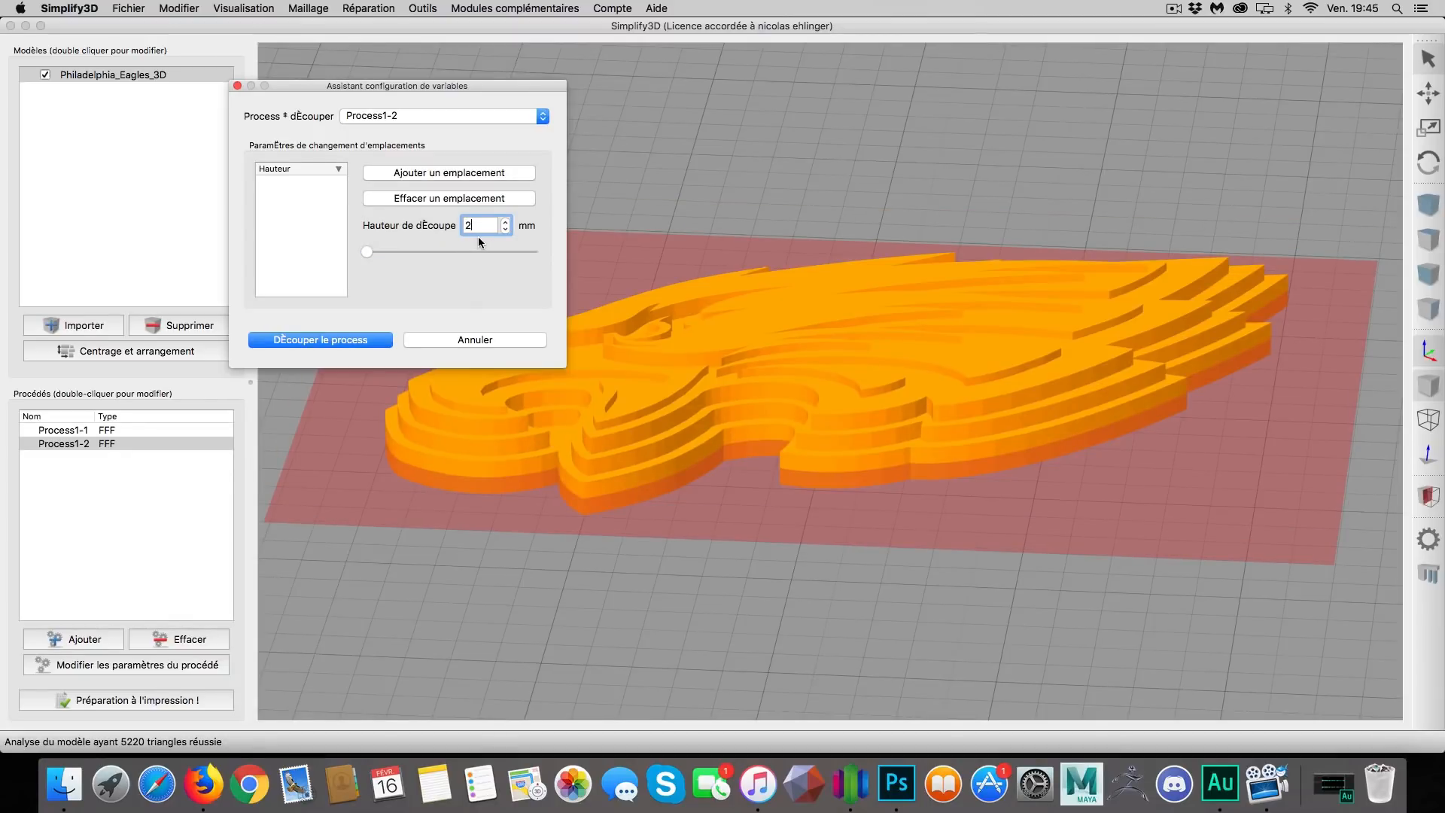
{"action": "left_click_drag", "start_coordinate": [868, 629], "coordinate": [912, 468]}
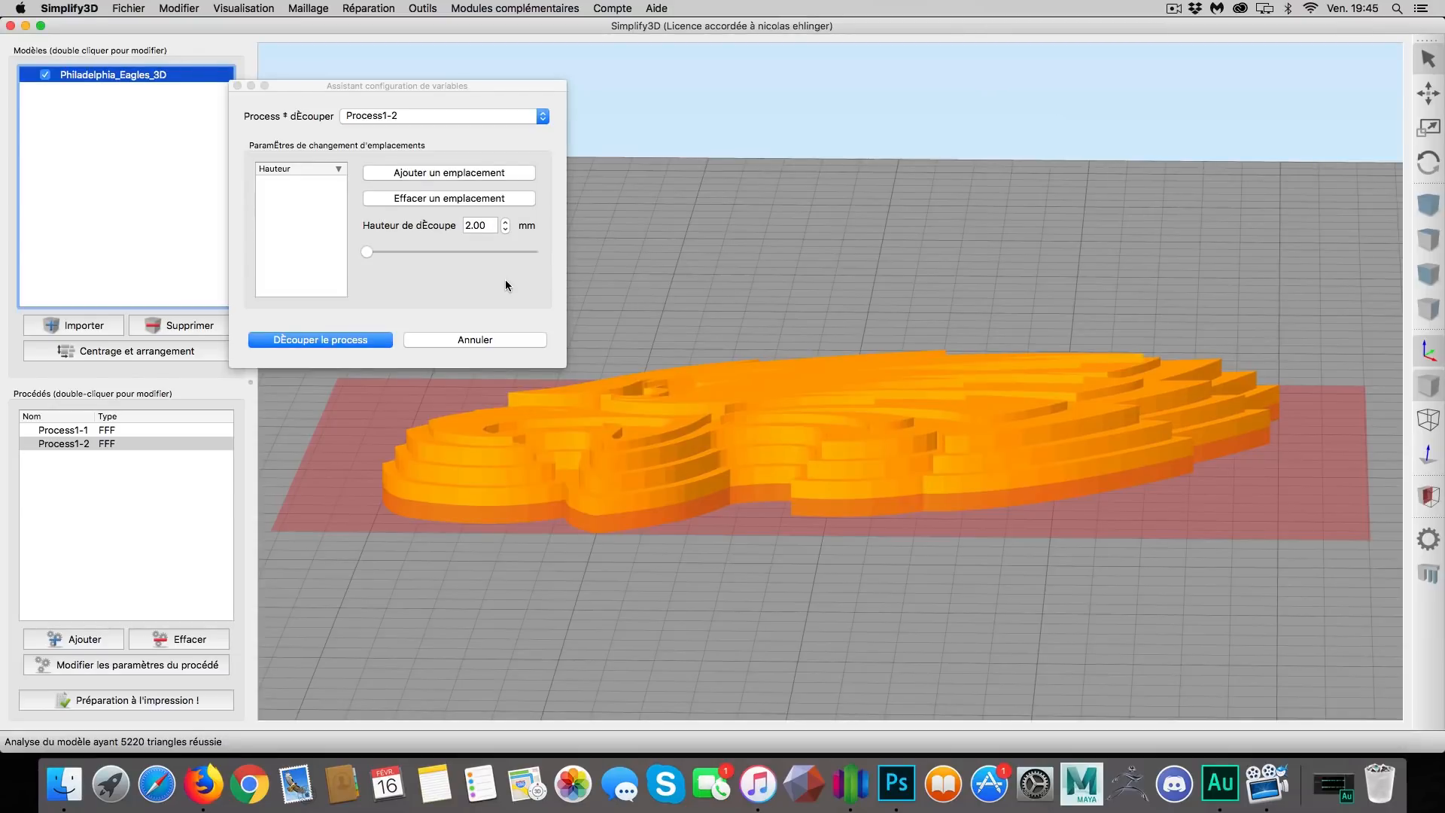
{"action": "left_click", "coordinate": [489, 226]}
{"action": "key", "text": "Up"}
{"action": "key", "text": "Up"}
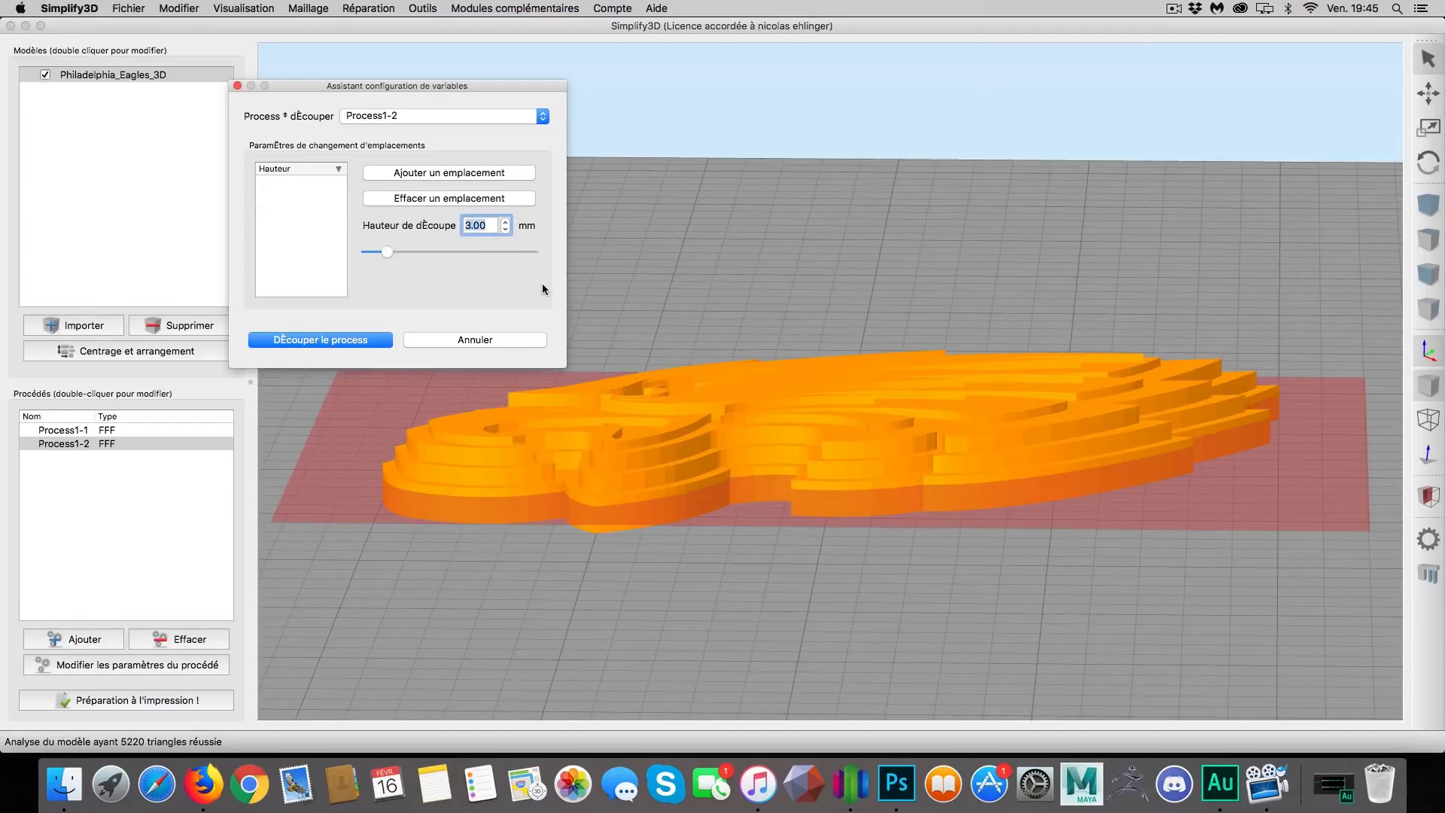
{"action": "left_click_drag", "start_coordinate": [698, 356], "coordinate": [724, 355]}
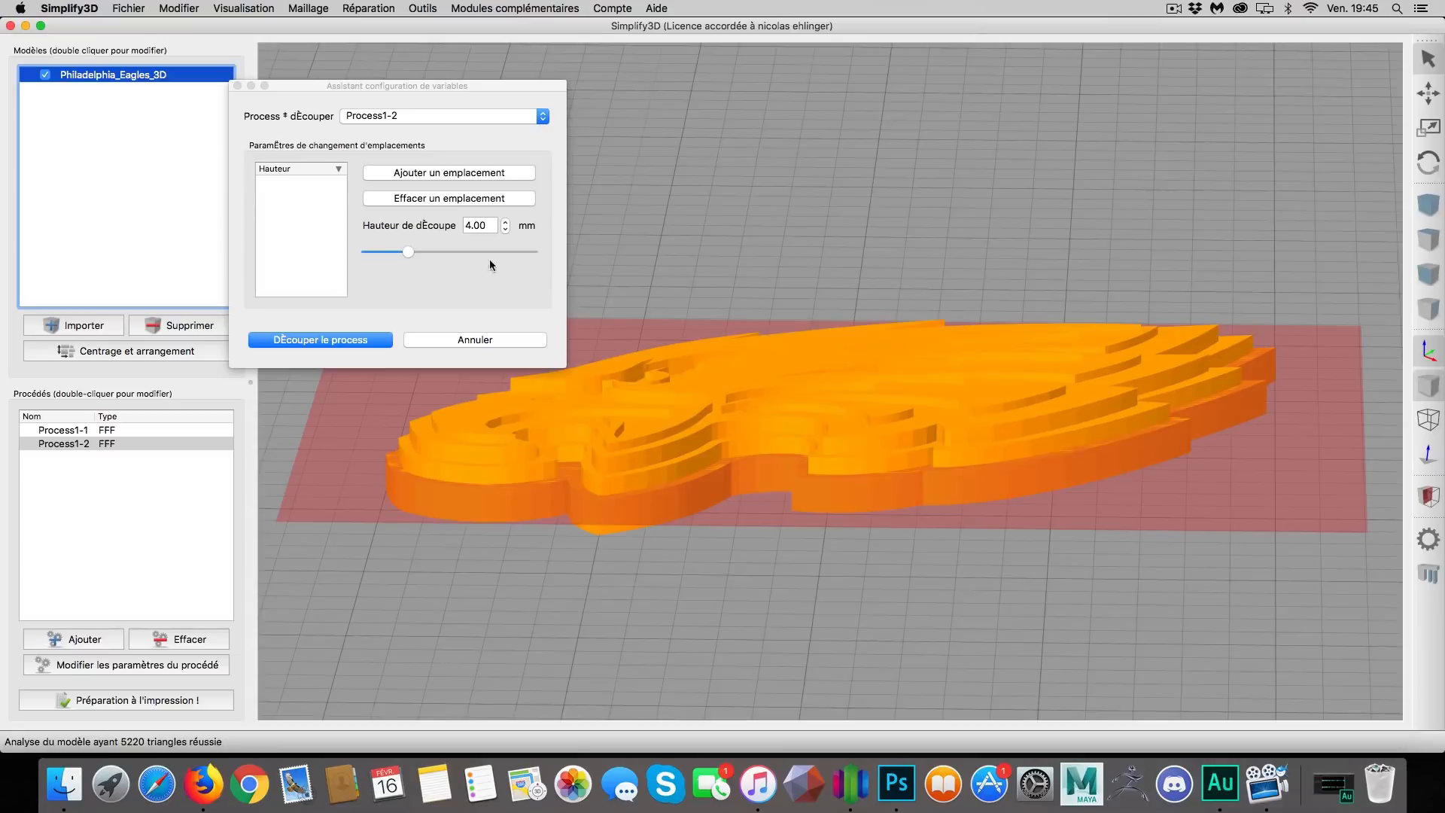
{"action": "left_click", "coordinate": [445, 173]}
Add further split heights of 6.00, 8.00 and 9.00 mm and split Process1-2 at all listed heights.
{"action": "key", "text": "Up"}
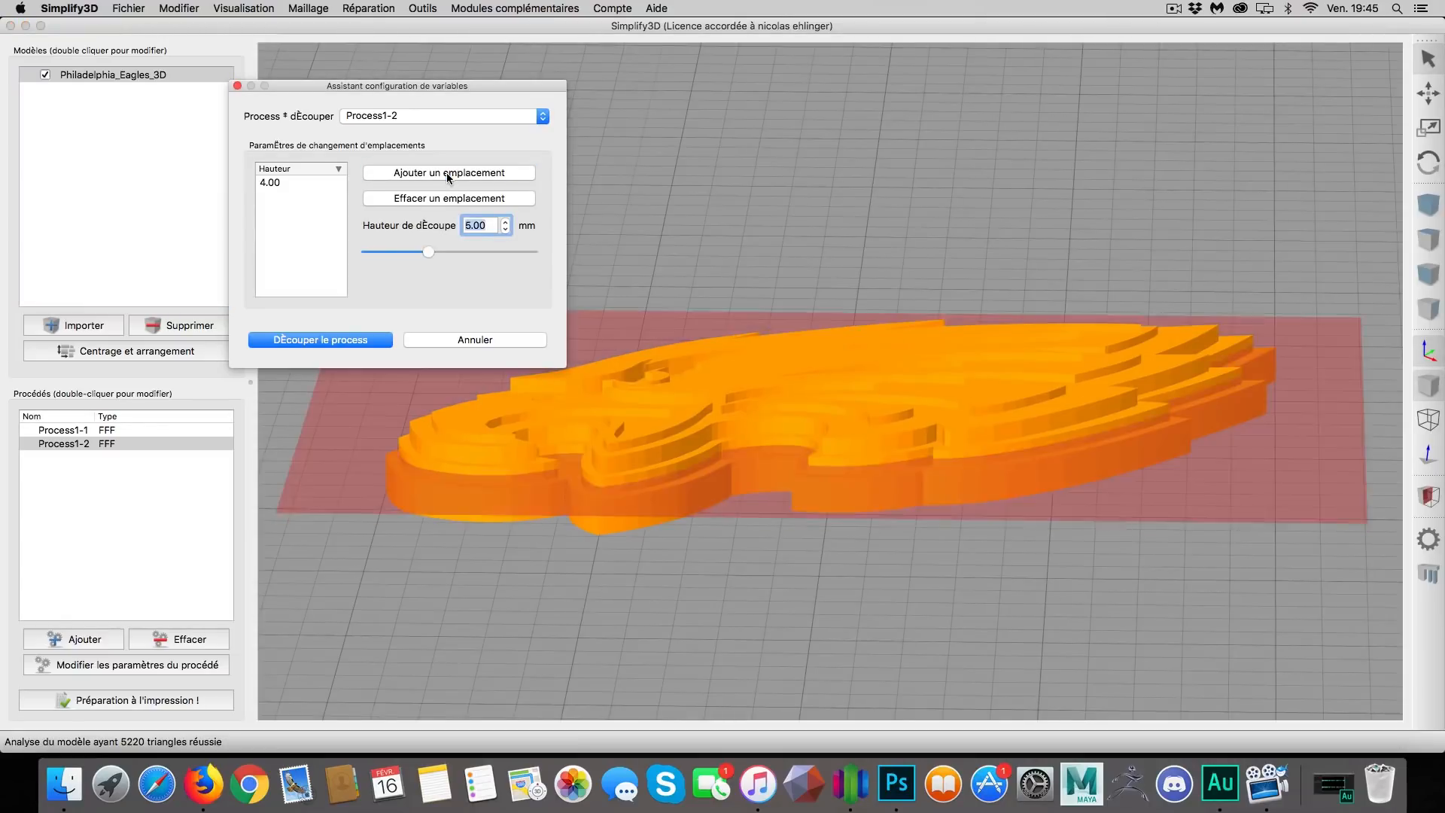
{"action": "key", "text": "Up"}
{"action": "left_click", "coordinate": [447, 173]}
{"action": "key", "text": "Up"}
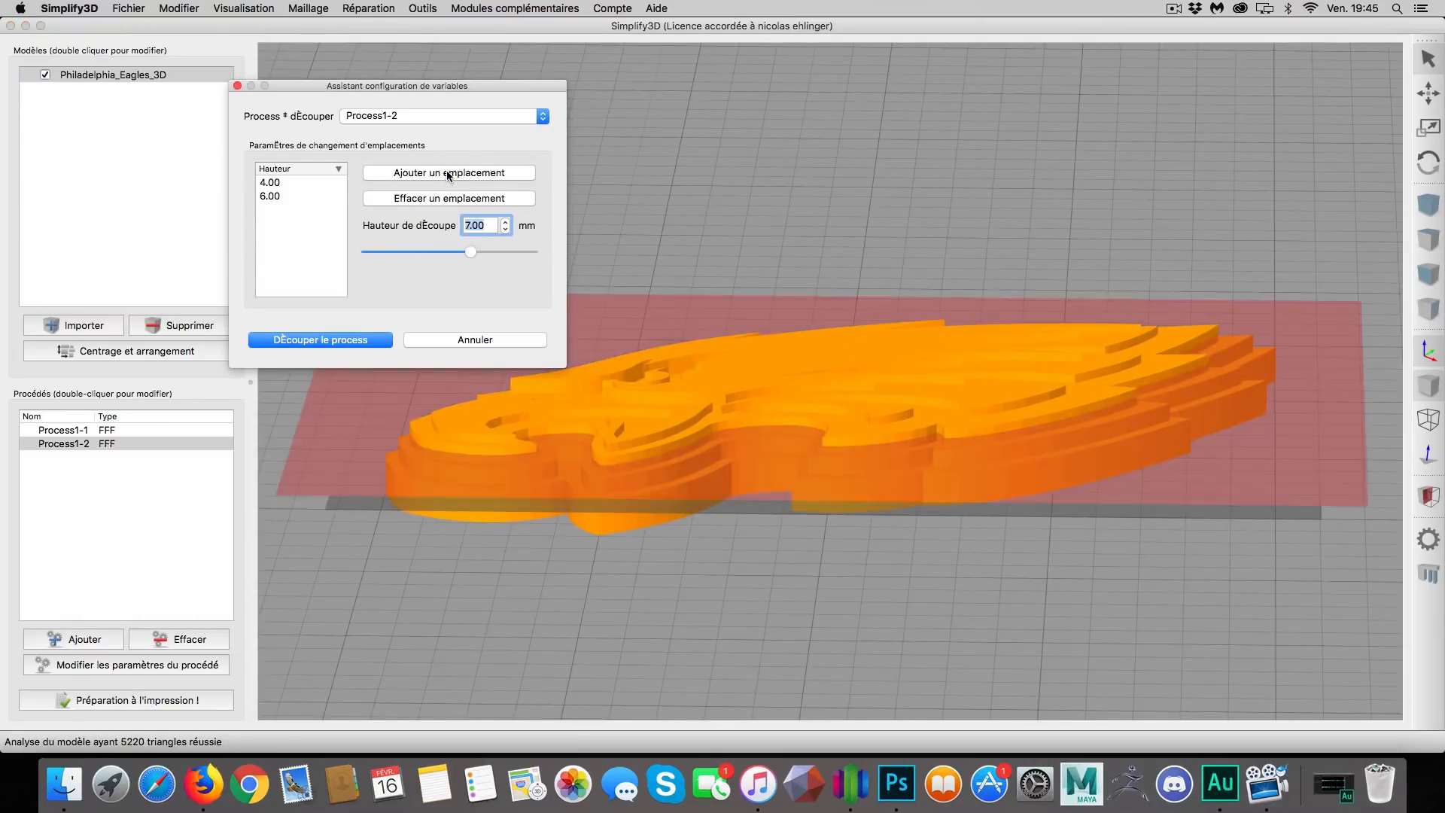
{"action": "key", "text": "Up"}
{"action": "left_click", "coordinate": [447, 174]}
{"action": "key", "text": "Up"}
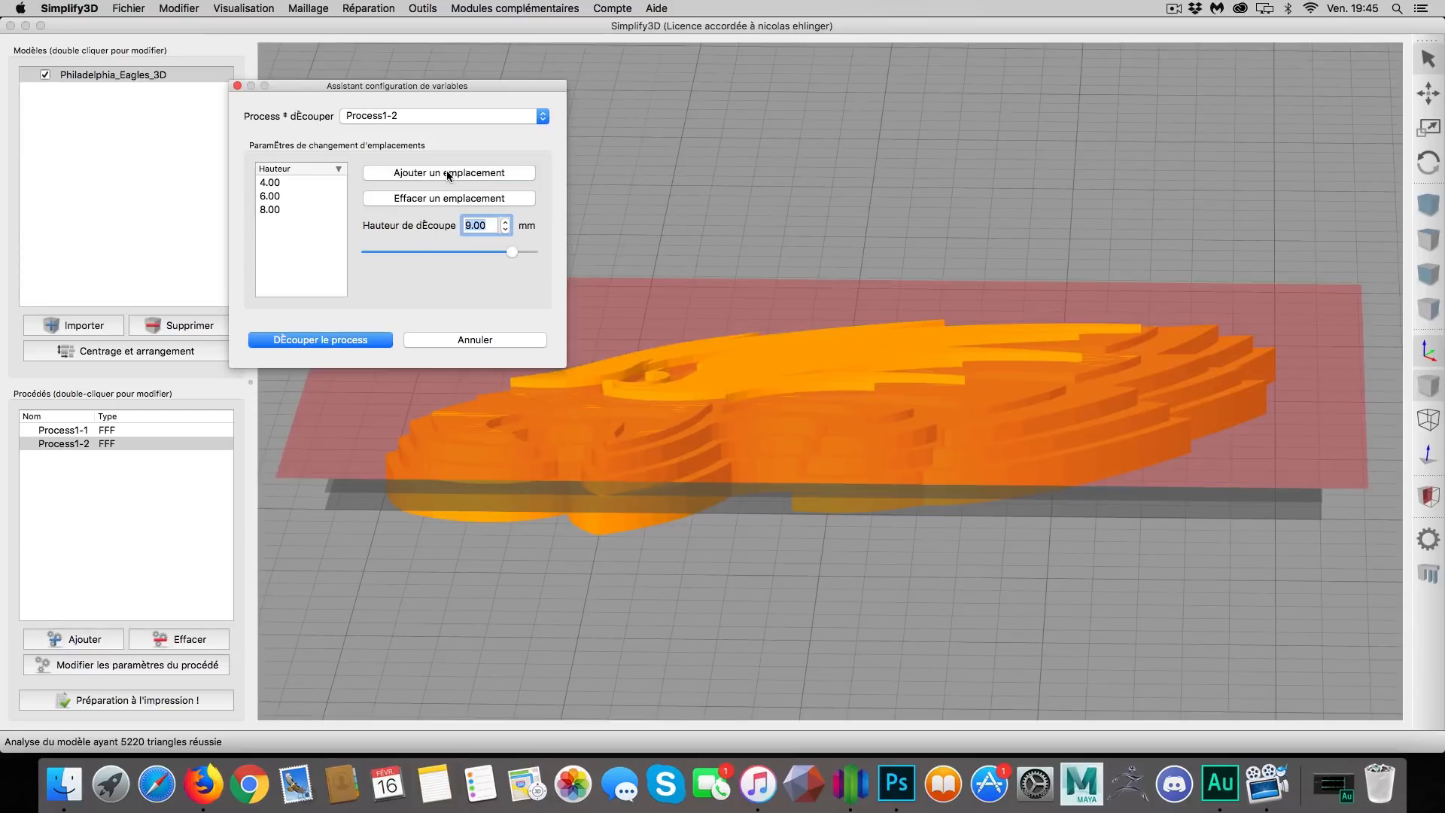
{"action": "left_click", "coordinate": [447, 172]}
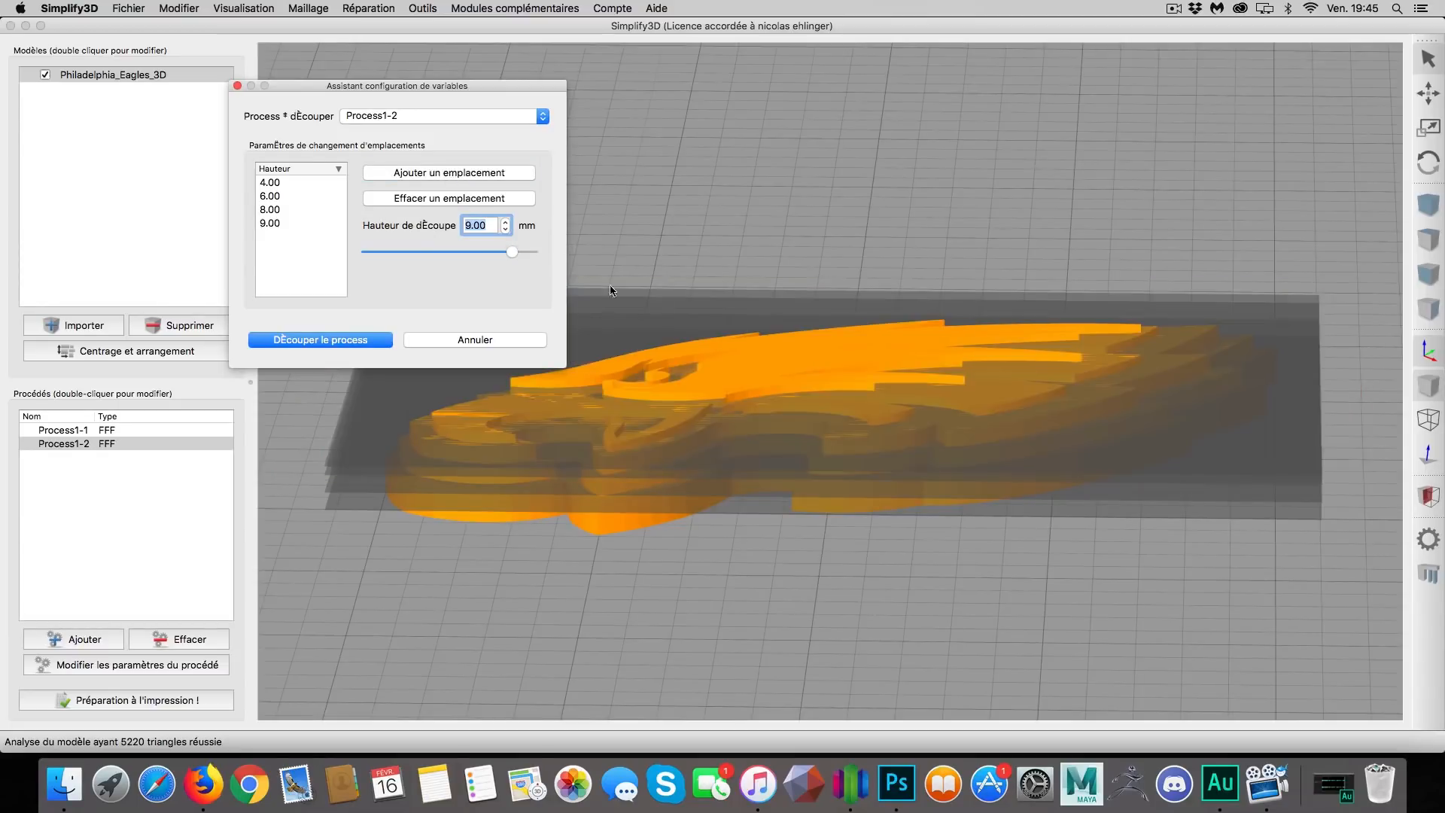
{"action": "left_click", "coordinate": [319, 341]}
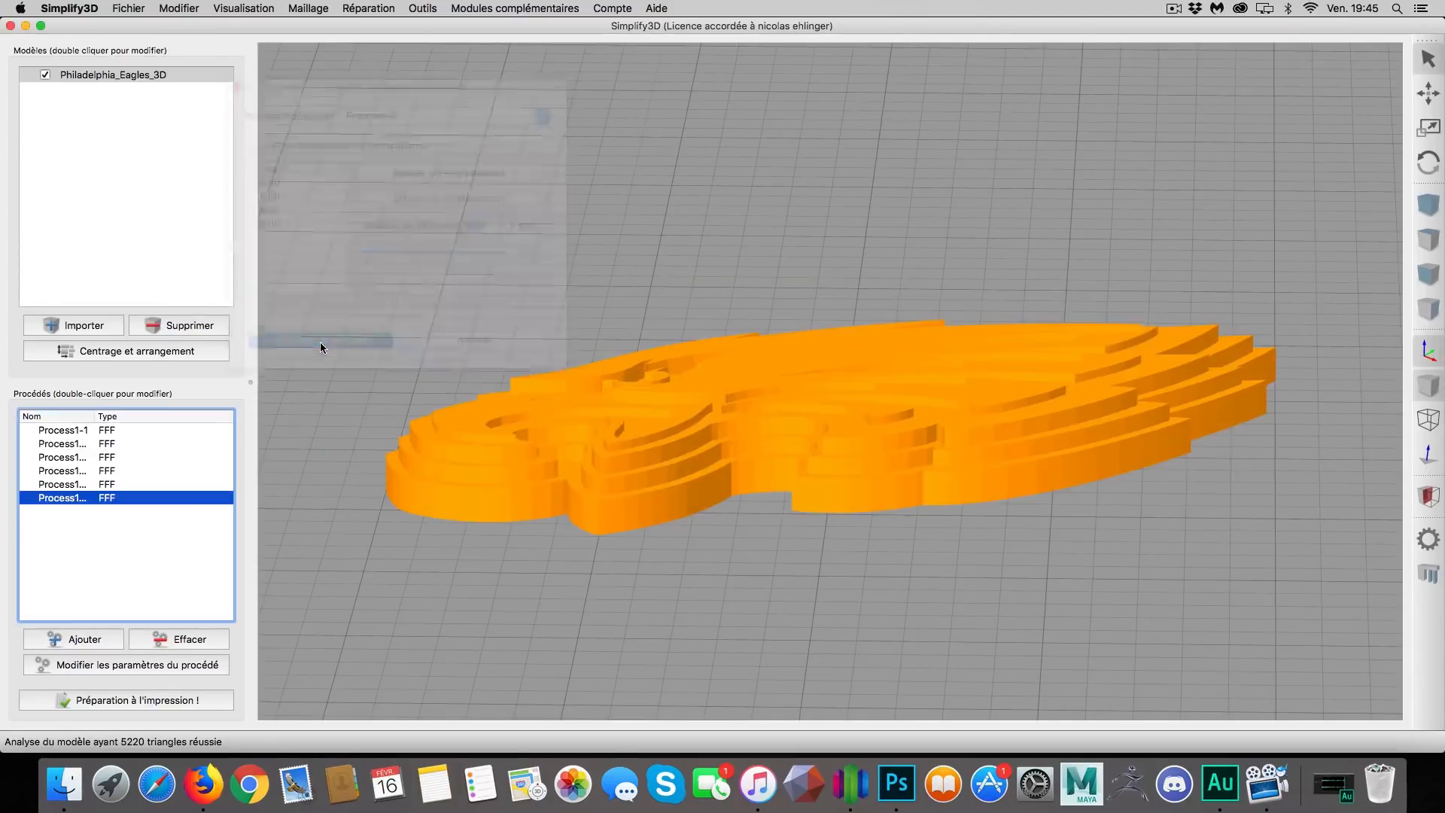
Go through the split processes one by one and examine the stepped levels of the eagle model.
{"action": "left_click", "coordinate": [71, 433]}
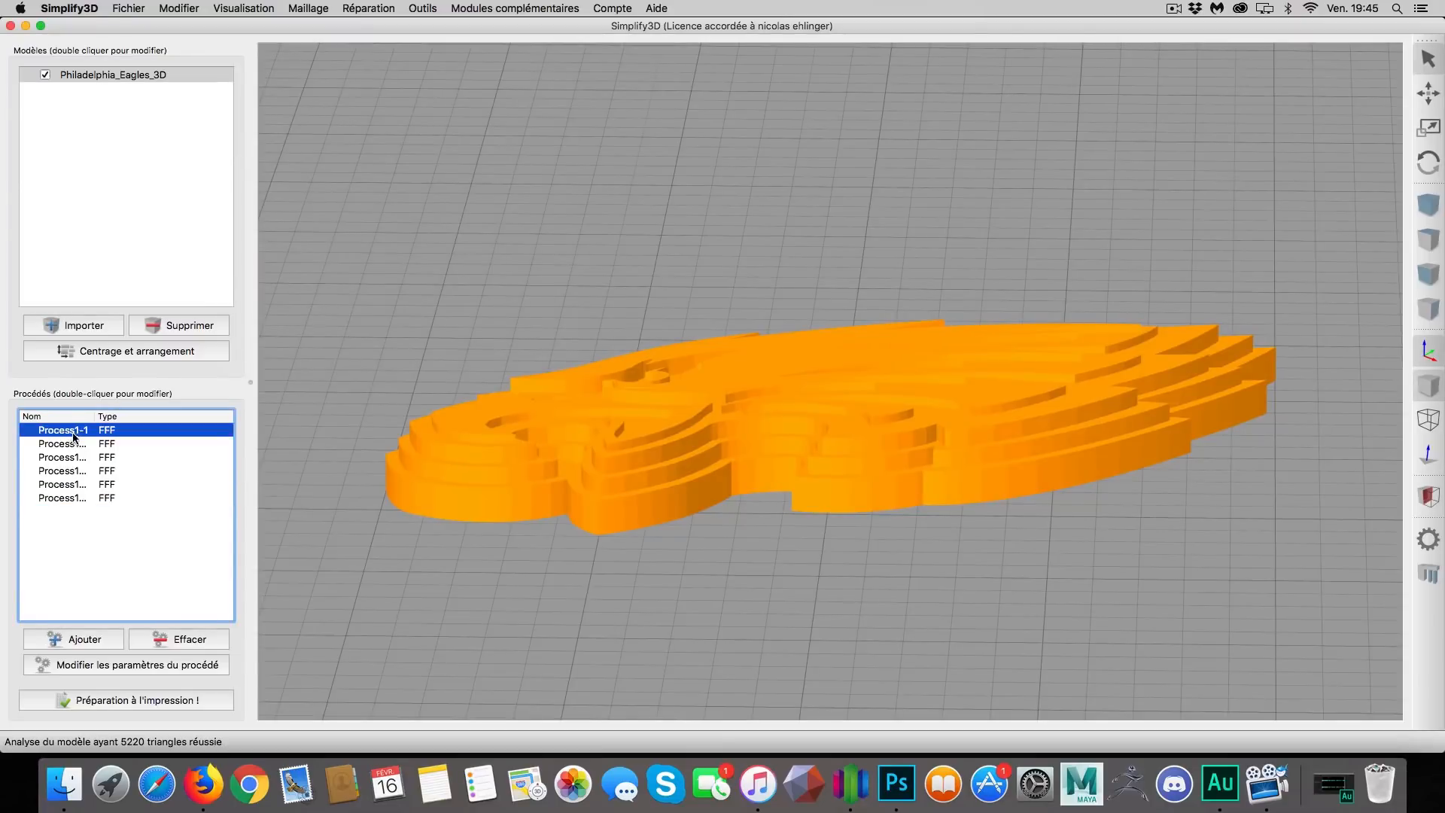
{"action": "left_click", "coordinate": [75, 444]}
{"action": "left_click", "coordinate": [79, 457]}
{"action": "left_click", "coordinate": [83, 471]}
{"action": "left_click", "coordinate": [85, 485]}
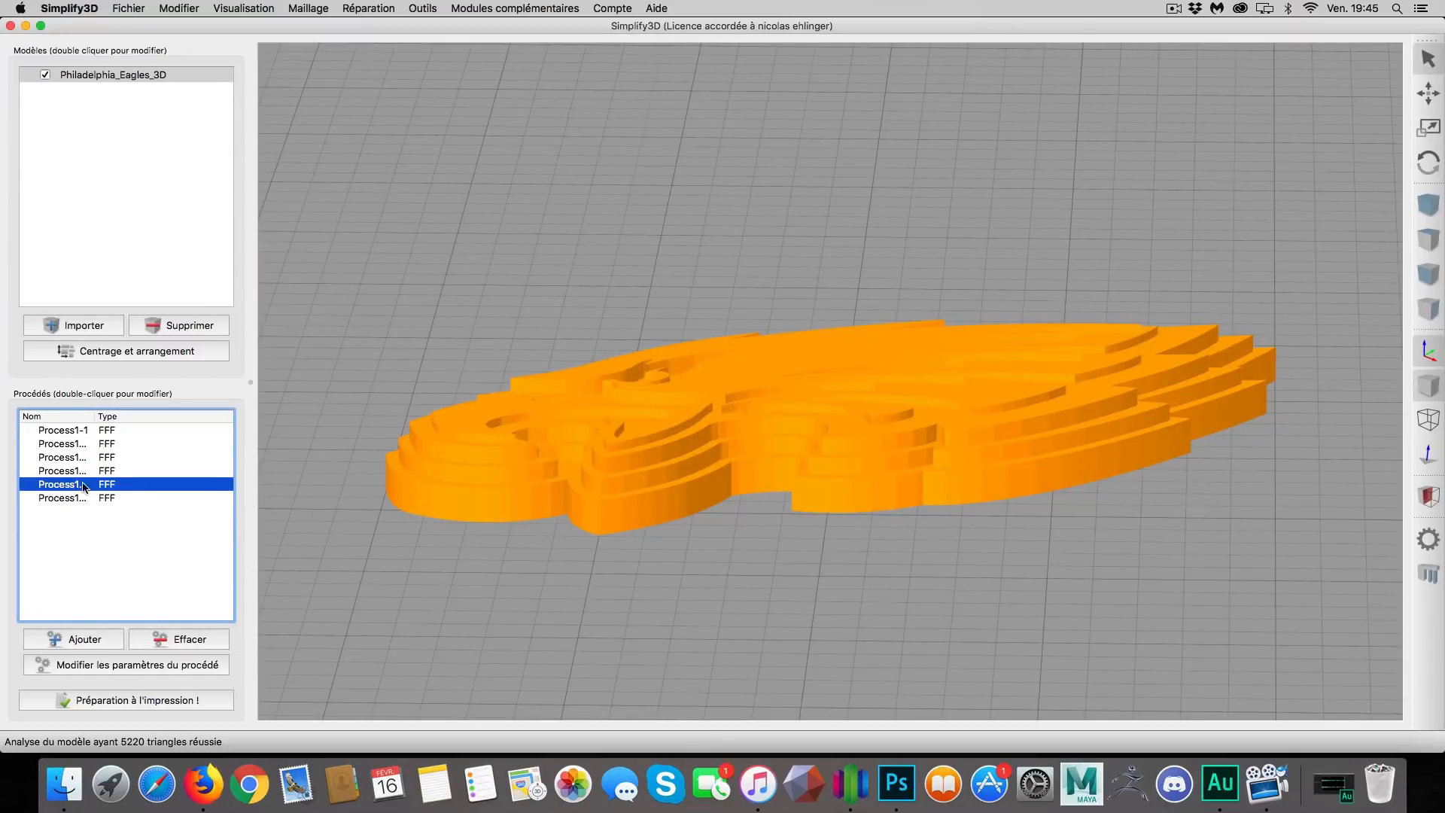
{"action": "left_click", "coordinate": [88, 498]}
{"action": "left_click_drag", "start_coordinate": [662, 560], "coordinate": [671, 595]}
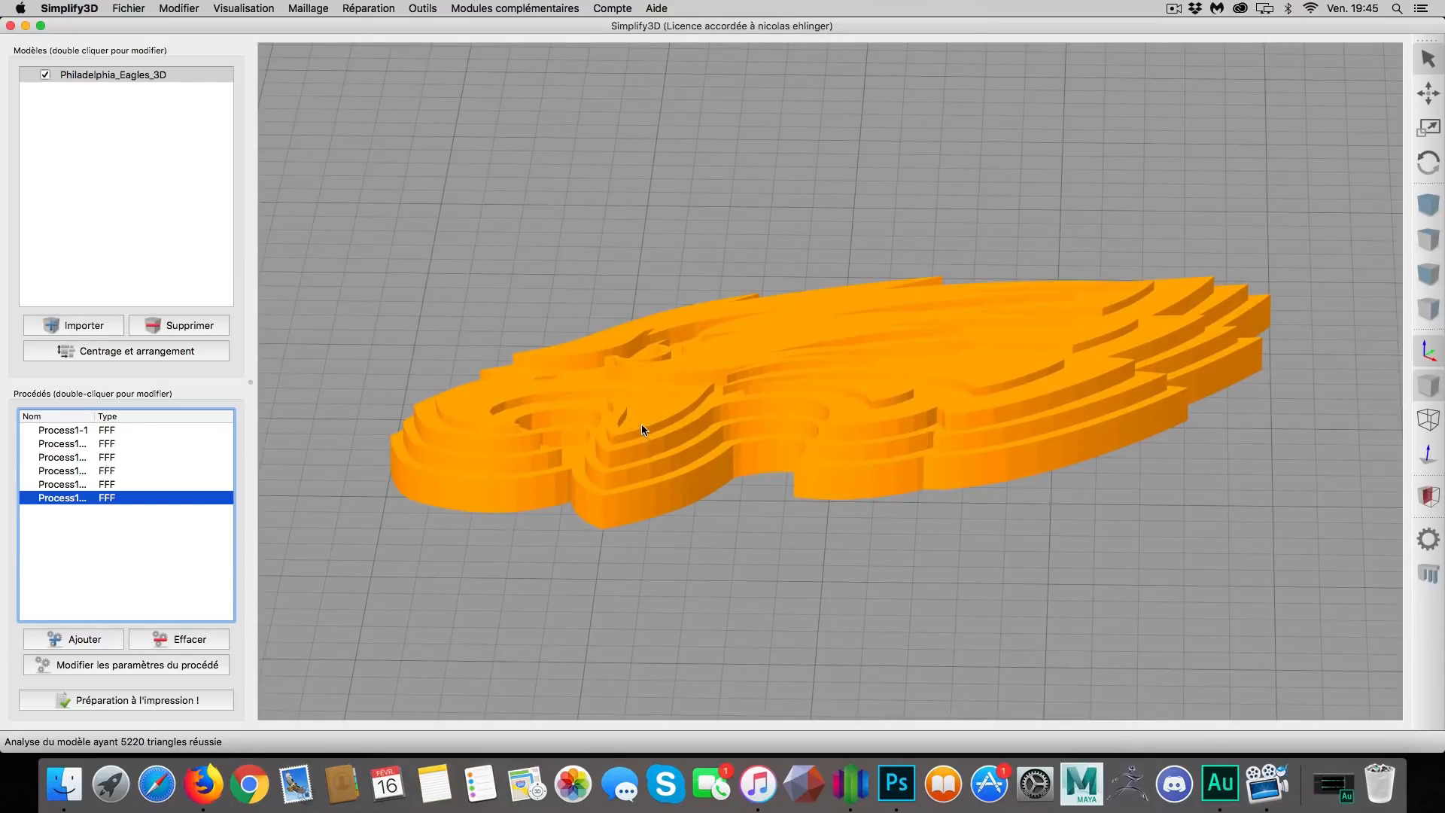
{"action": "left_click_drag", "start_coordinate": [819, 531], "coordinate": [593, 432]}
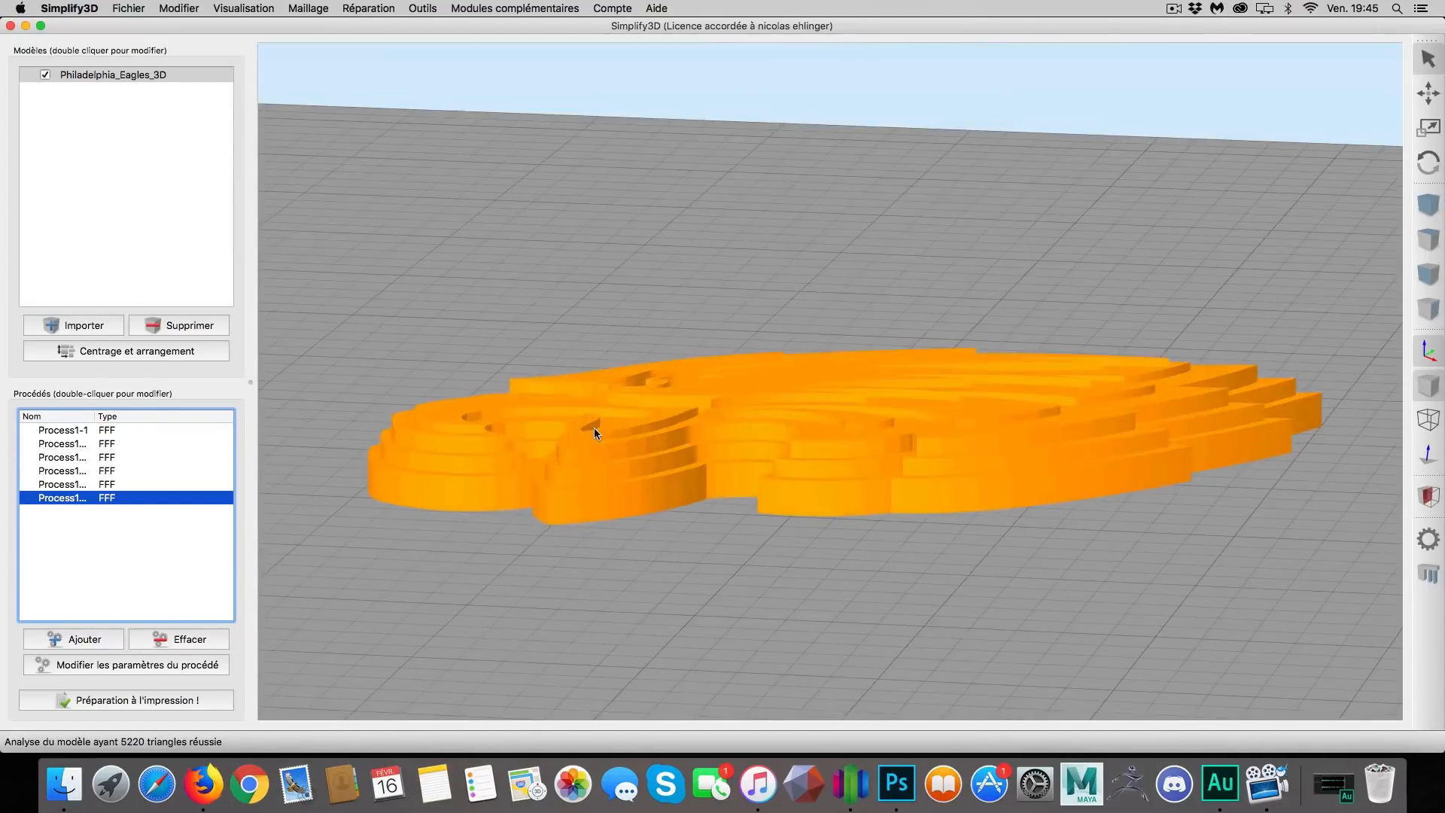
{"action": "left_click_drag", "start_coordinate": [740, 386], "coordinate": [626, 481]}
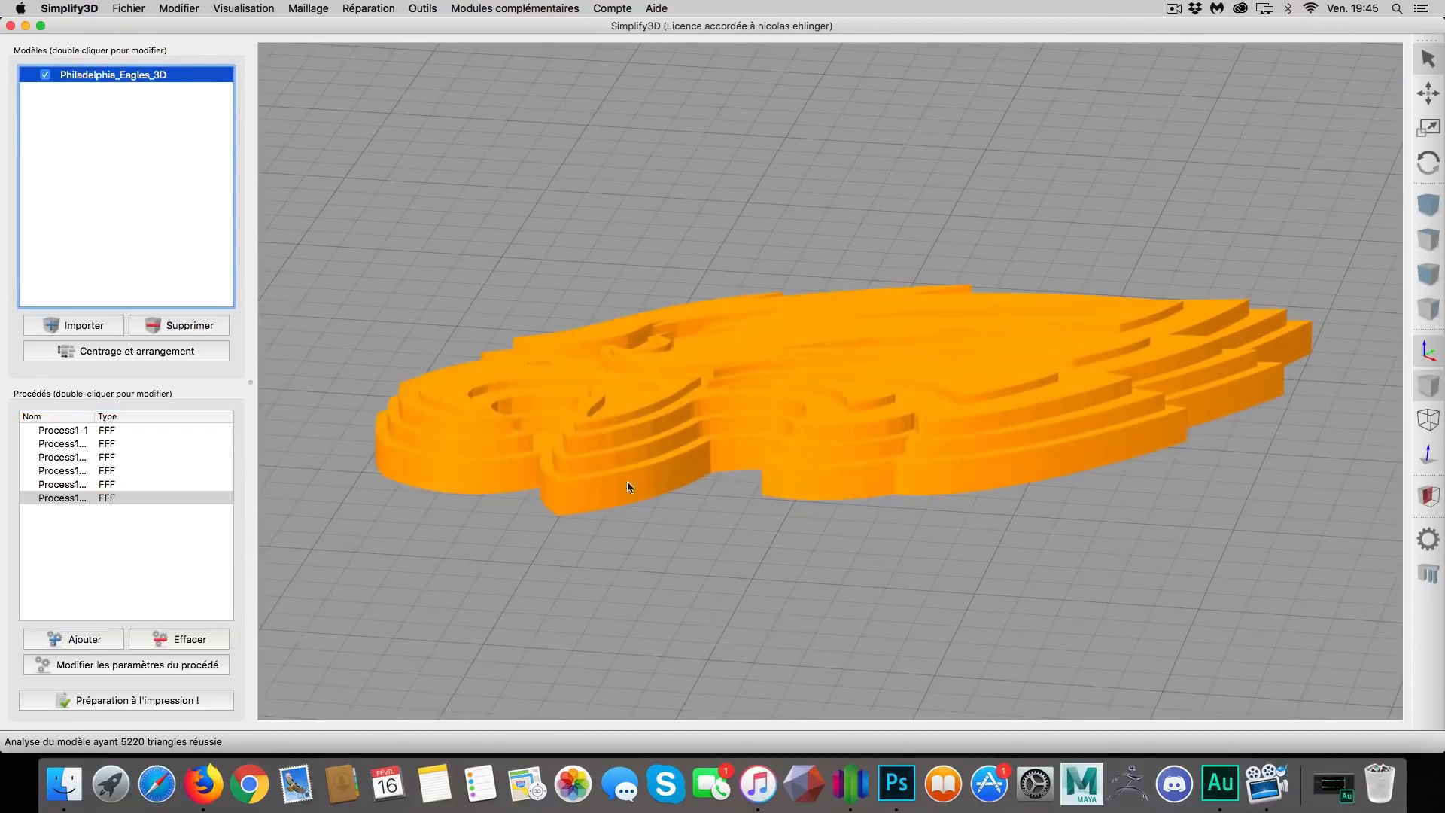
Inspect the eagle's base level up close and delete Process1-1.
{"action": "left_click", "coordinate": [78, 434]}
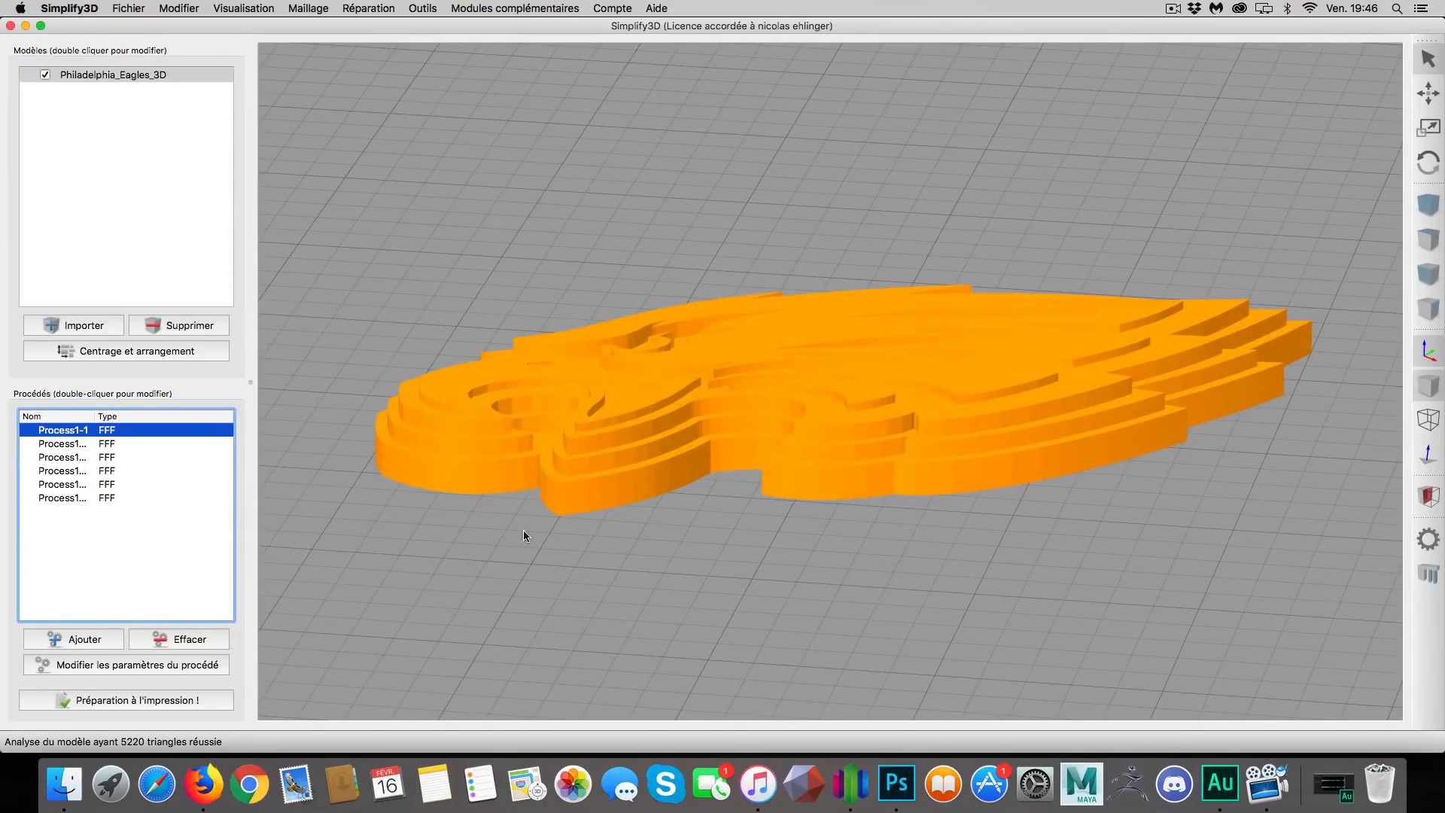
{"action": "scroll", "coordinate": [524, 535], "scroll_direction": "up", "scroll_amount": 5}
{"action": "left_click", "coordinate": [557, 546]}
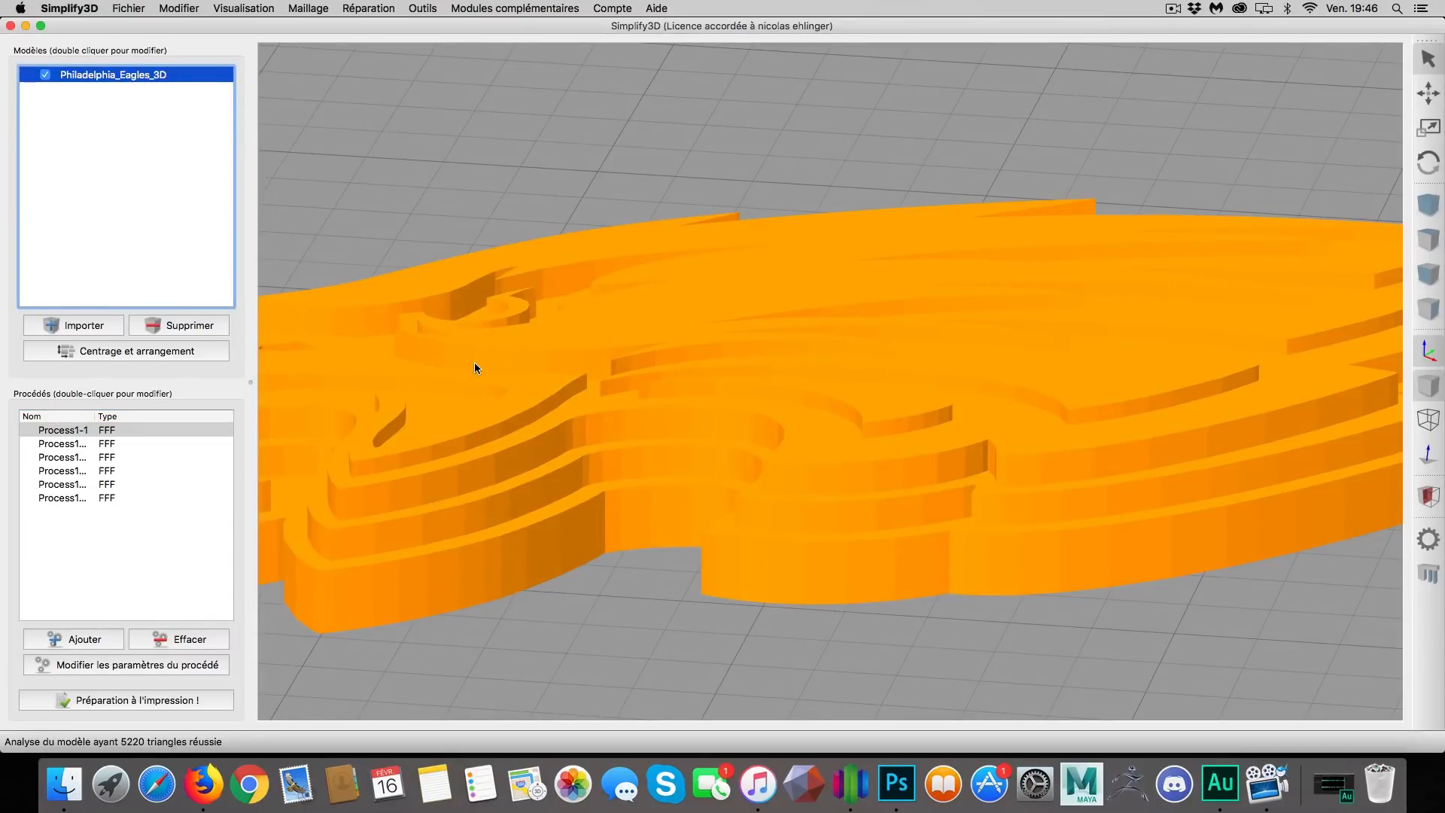
{"action": "left_click", "coordinate": [129, 429]}
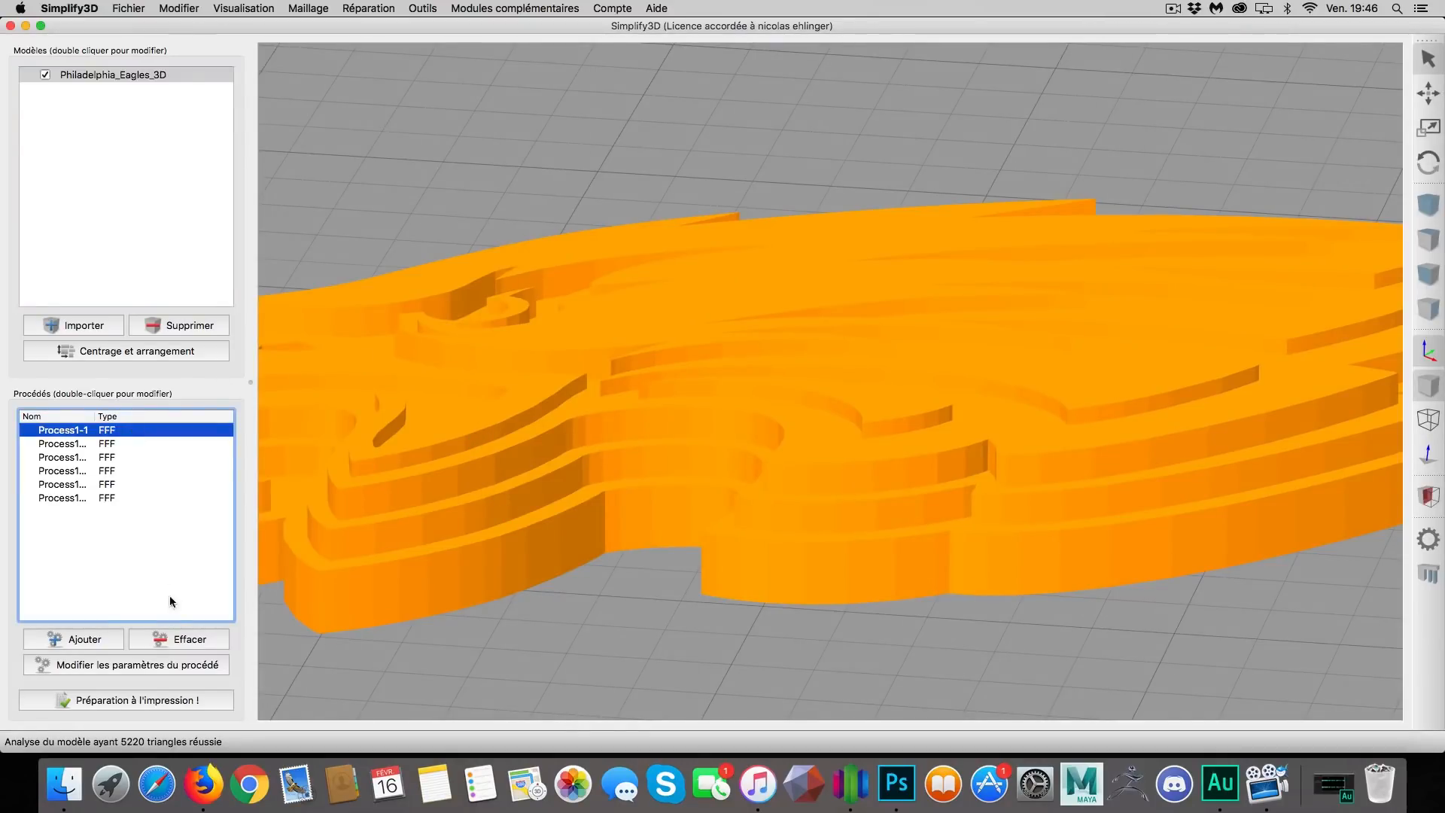
{"action": "left_click", "coordinate": [181, 642]}
{"action": "scroll", "coordinate": [502, 650], "scroll_direction": "down", "scroll_amount": 6}
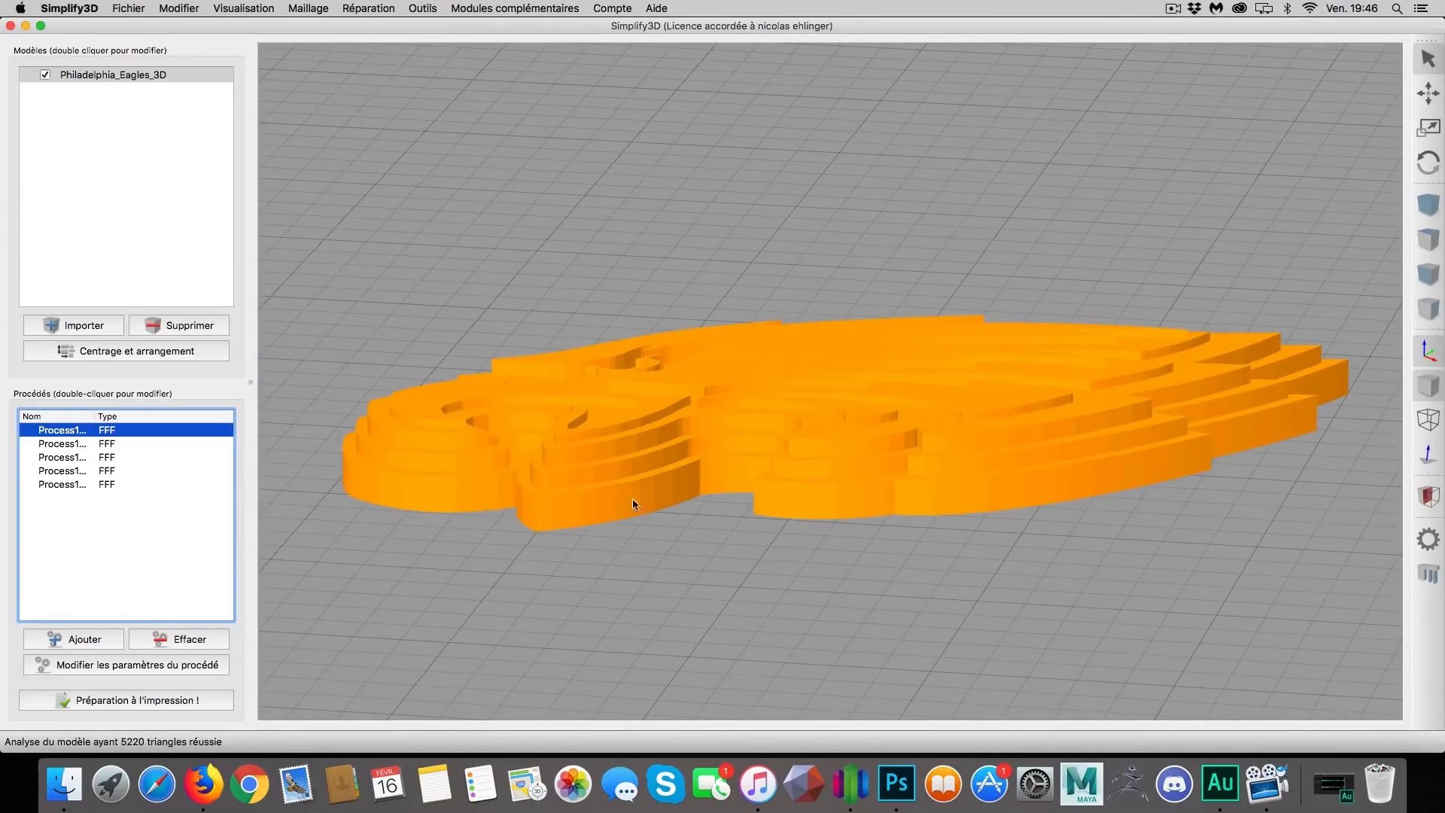
Check Process1-2-1's layer settings, try disabling its start and stop printing heights, and cancel the settings.
{"action": "double_click", "coordinate": [73, 431]}
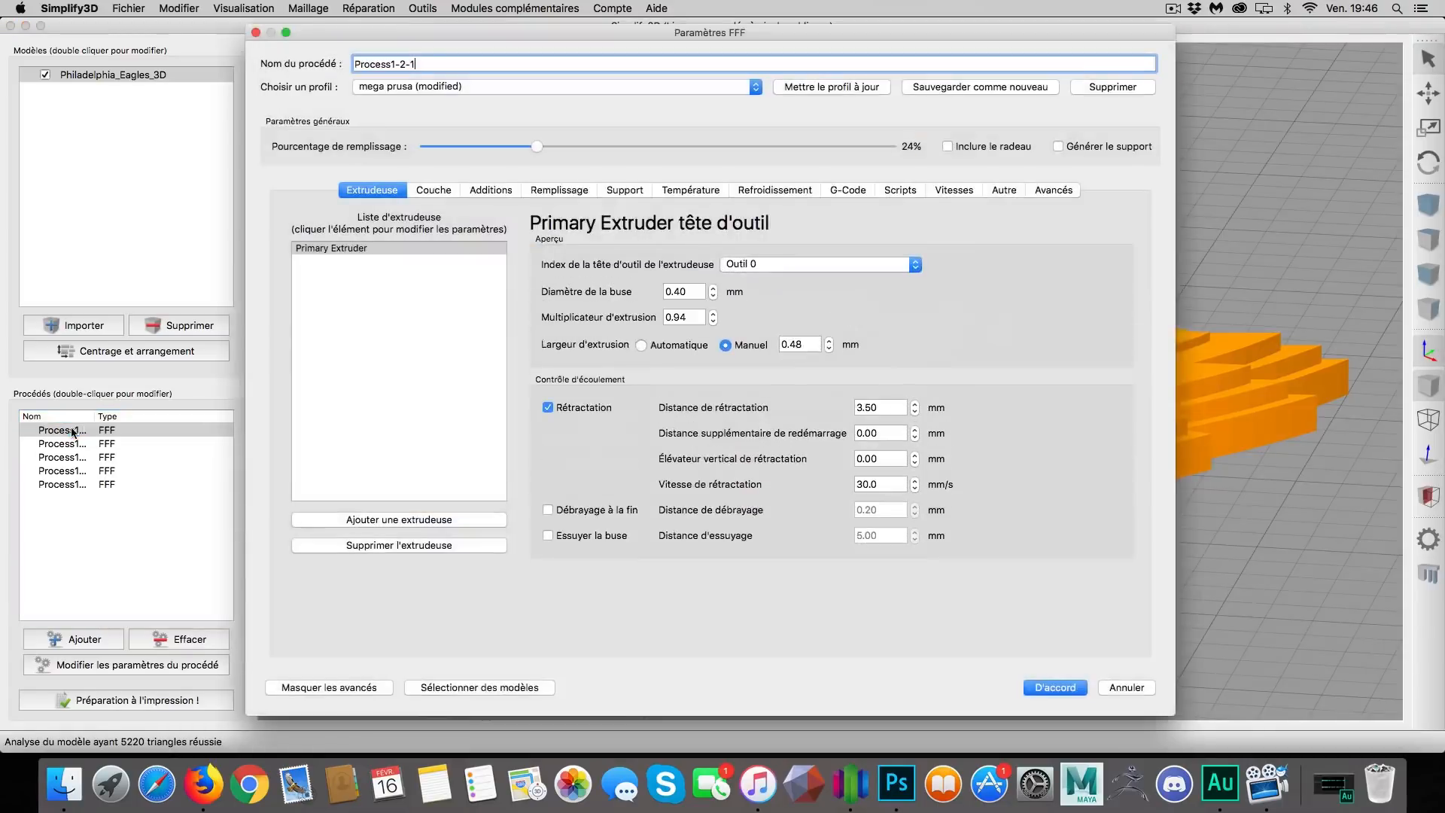
{"action": "left_click", "coordinate": [435, 191]}
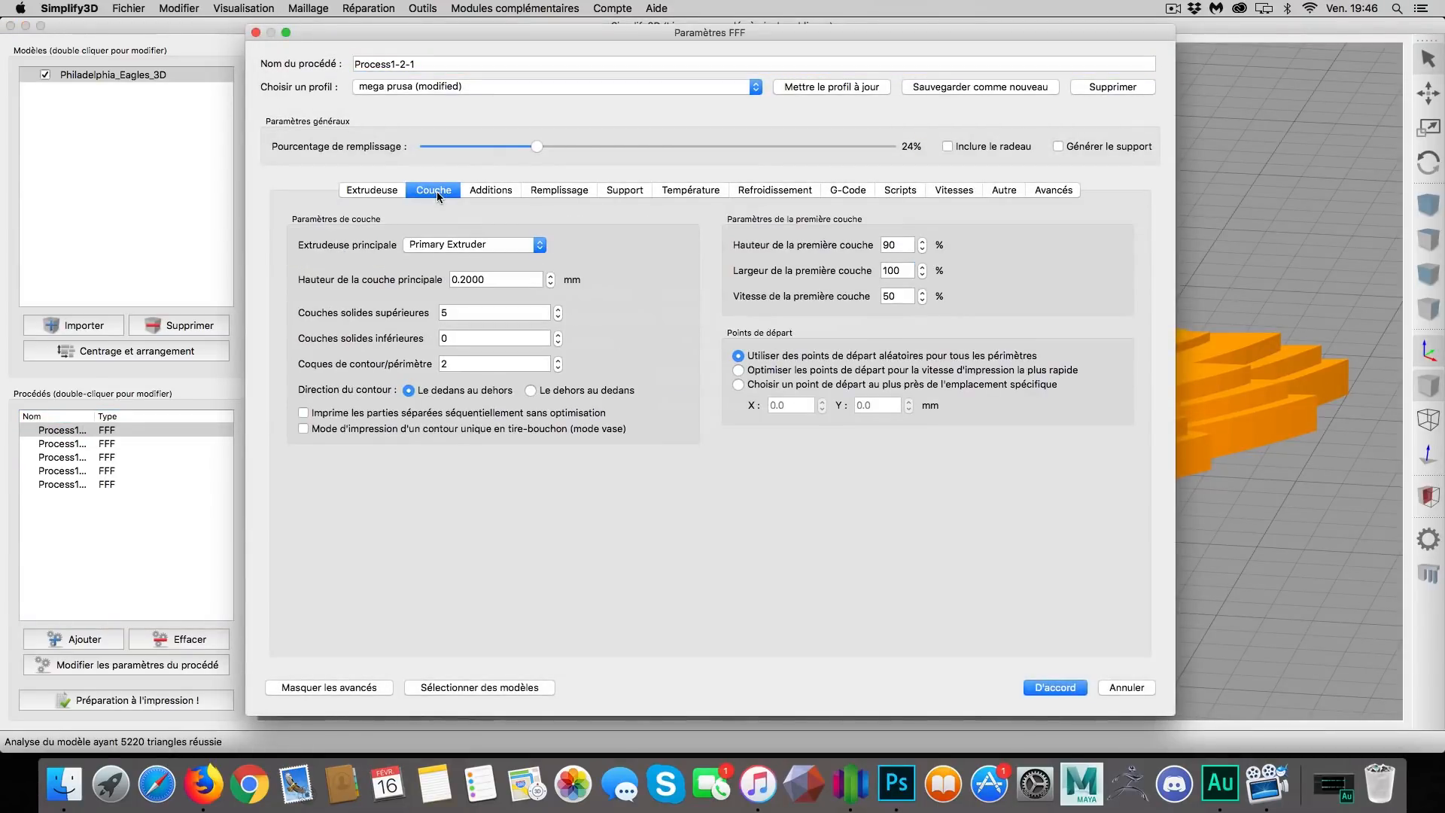
{"action": "left_click", "coordinate": [1033, 191]}
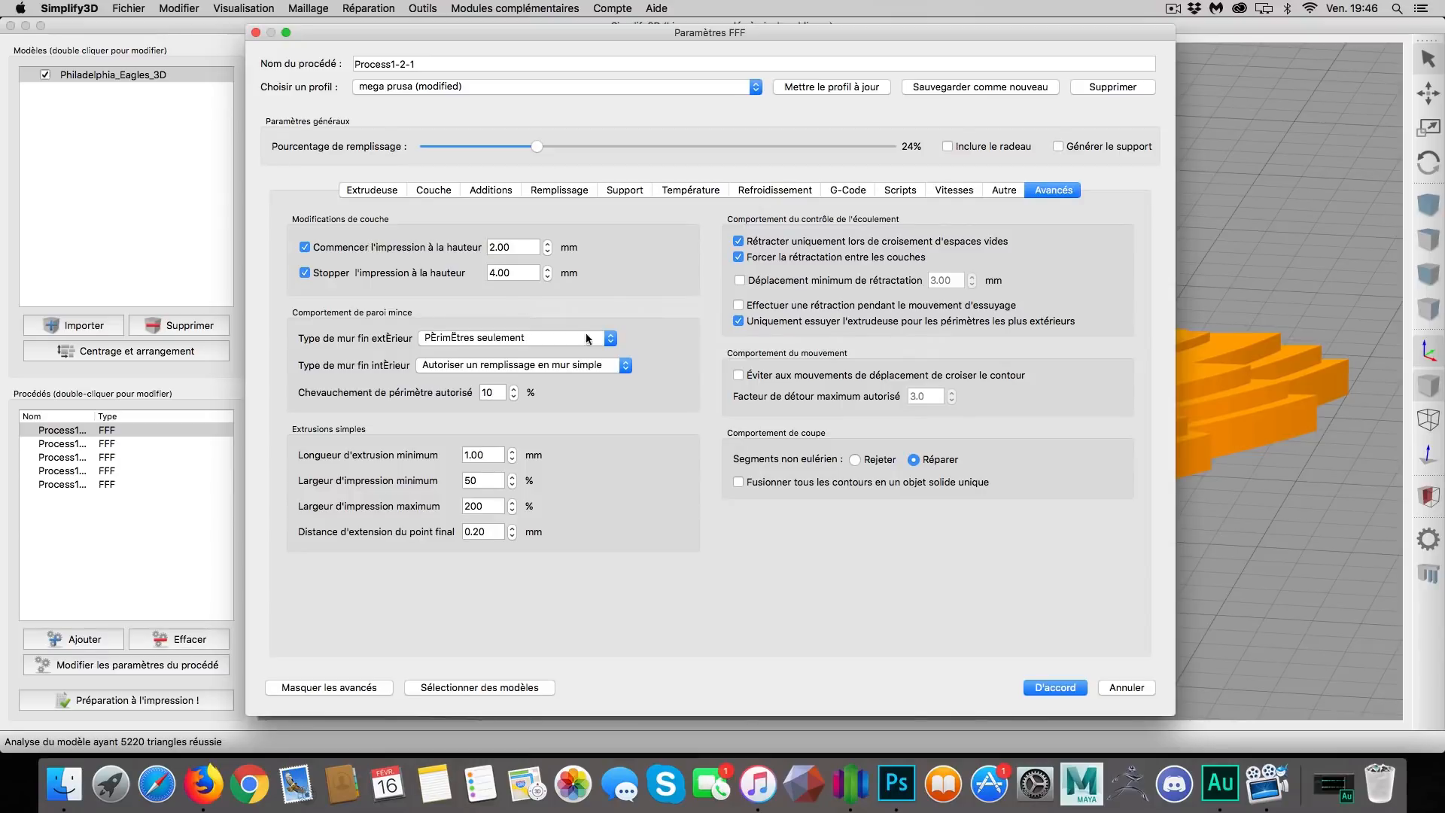
{"action": "left_click", "coordinate": [304, 248]}
{"action": "left_click", "coordinate": [305, 273]}
{"action": "left_click", "coordinate": [1116, 688]}
Delete all the remaining processes from the process list.
{"action": "left_click", "coordinate": [189, 639]}
{"action": "left_click", "coordinate": [190, 640]}
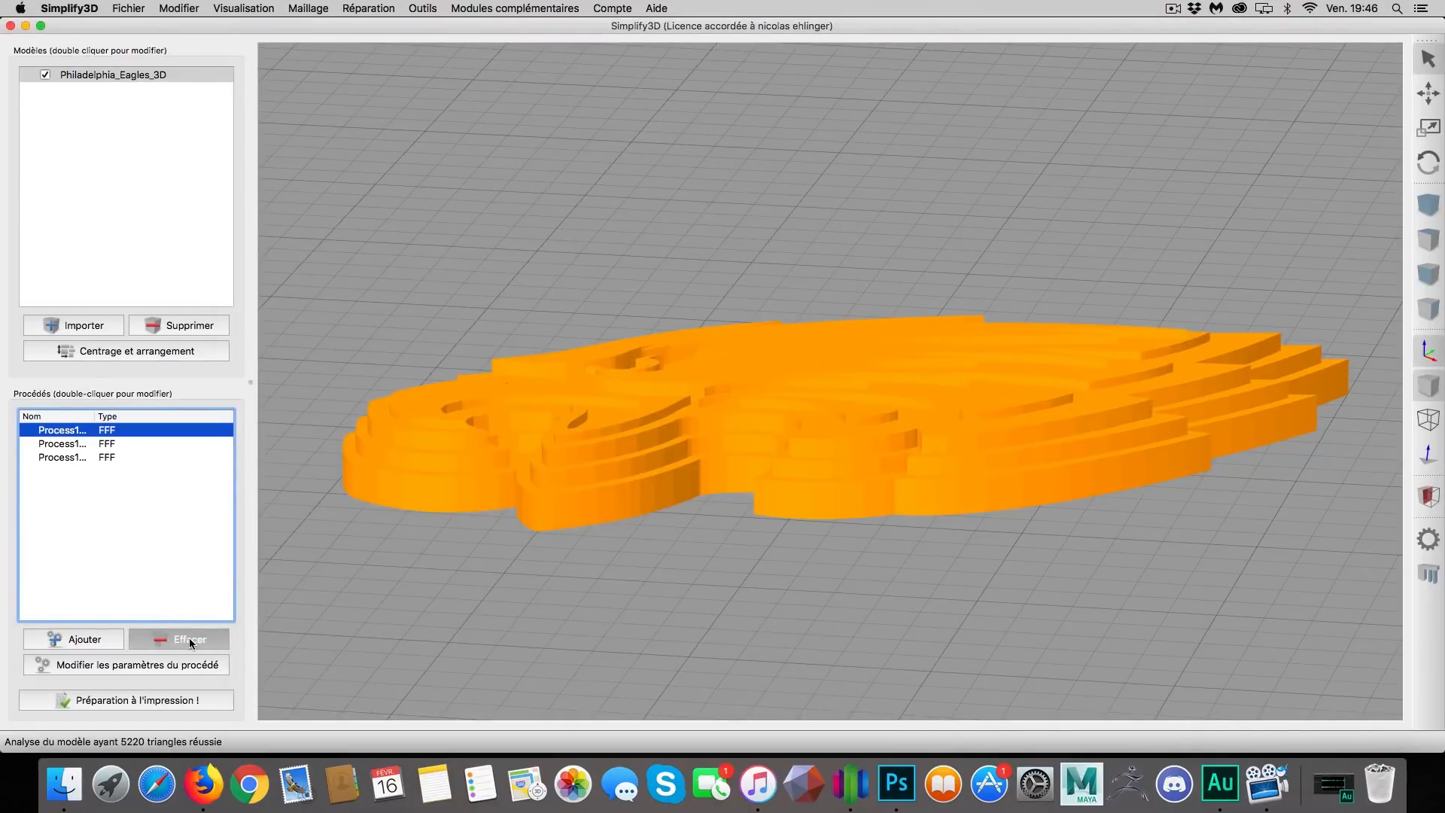
{"action": "left_click", "coordinate": [189, 640]}
{"action": "left_click", "coordinate": [190, 640]}
{"action": "left_click", "coordinate": [190, 640]}
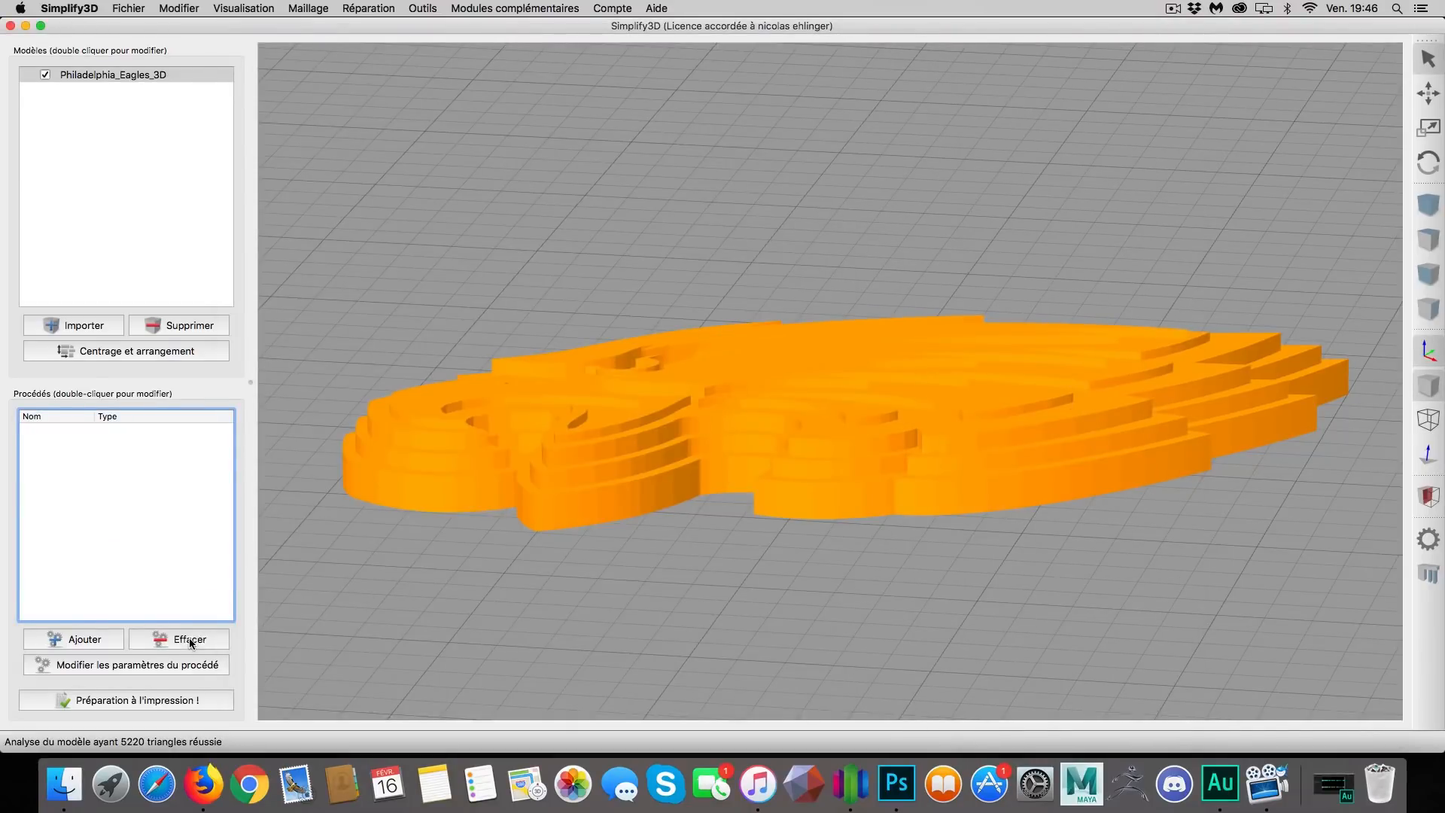
{"action": "left_click", "coordinate": [422, 9]}
{"action": "left_click", "coordinate": [454, 70]}
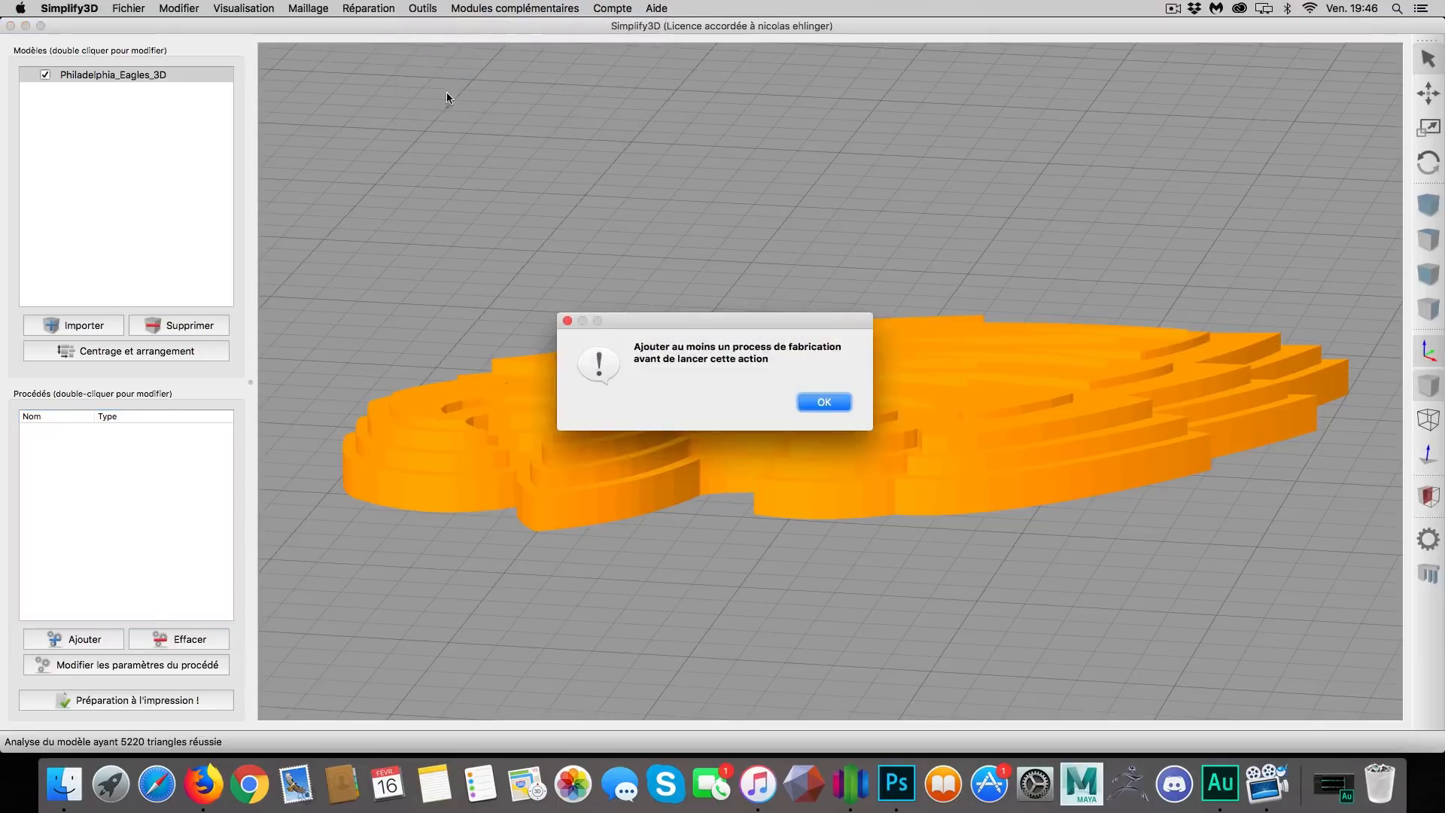
{"action": "left_click", "coordinate": [815, 401]}
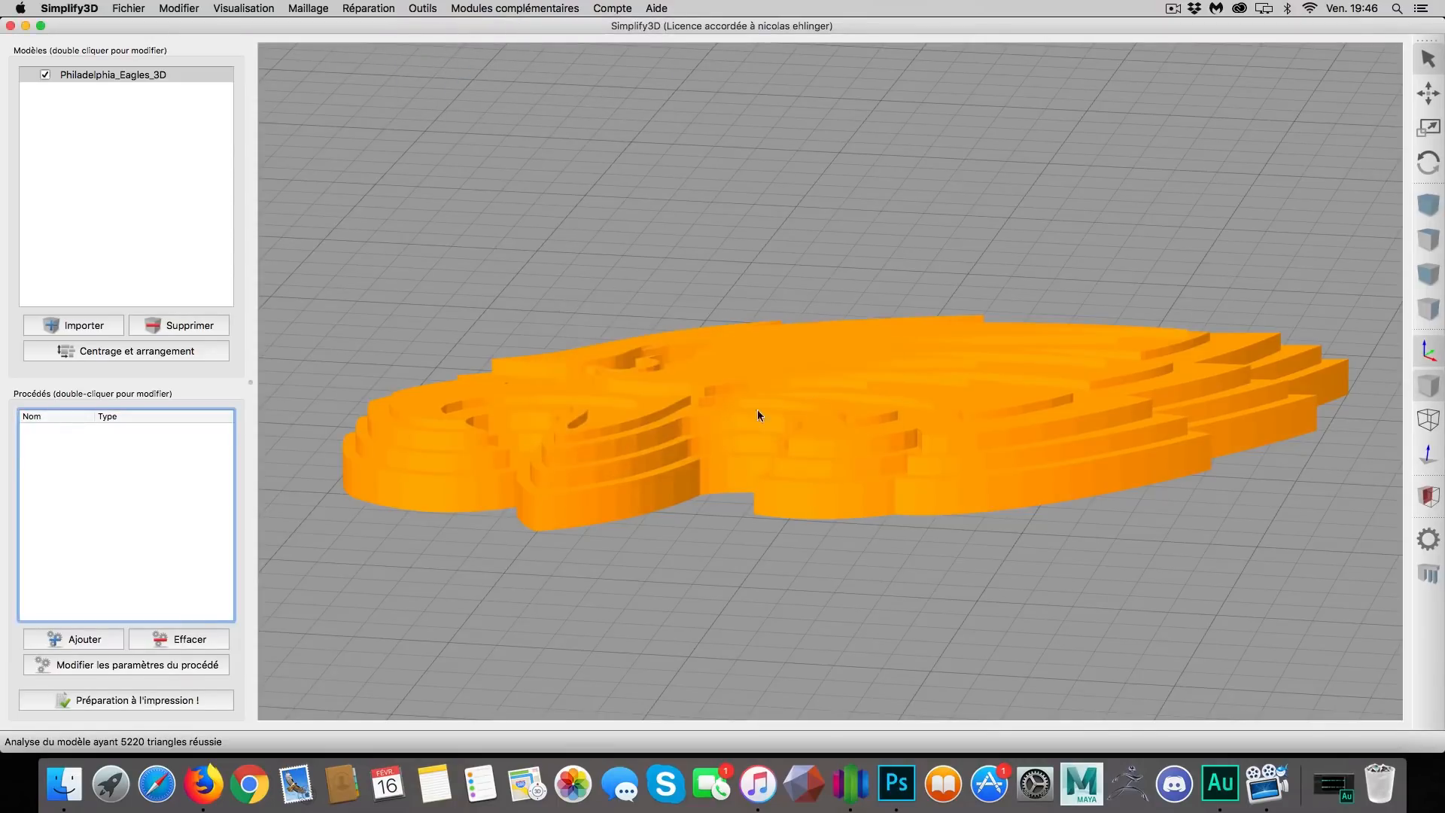
Add a new process with its default settings and define a first process split location at 4 mm.
{"action": "left_click", "coordinate": [80, 636]}
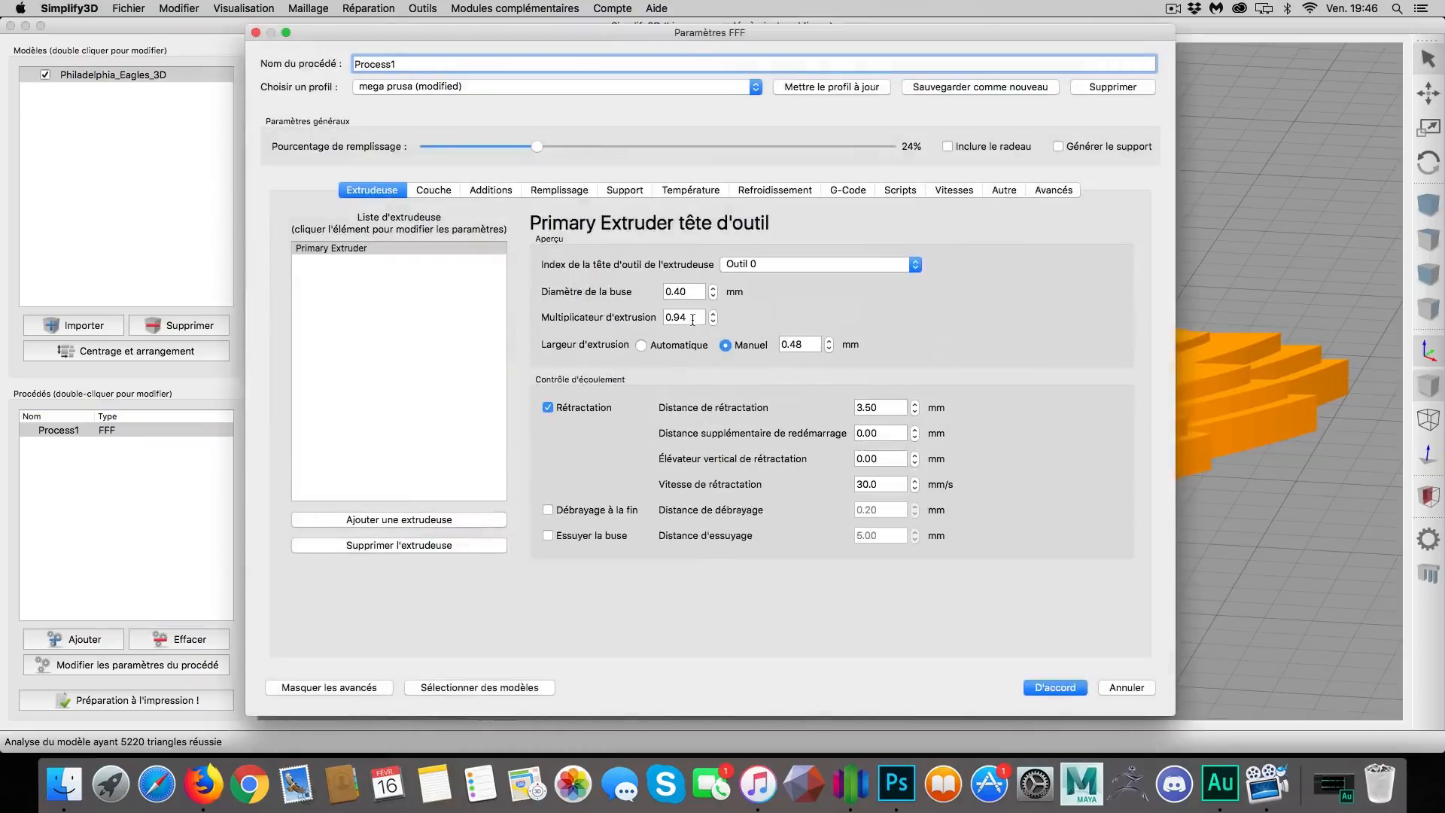
{"action": "left_click", "coordinate": [1050, 688]}
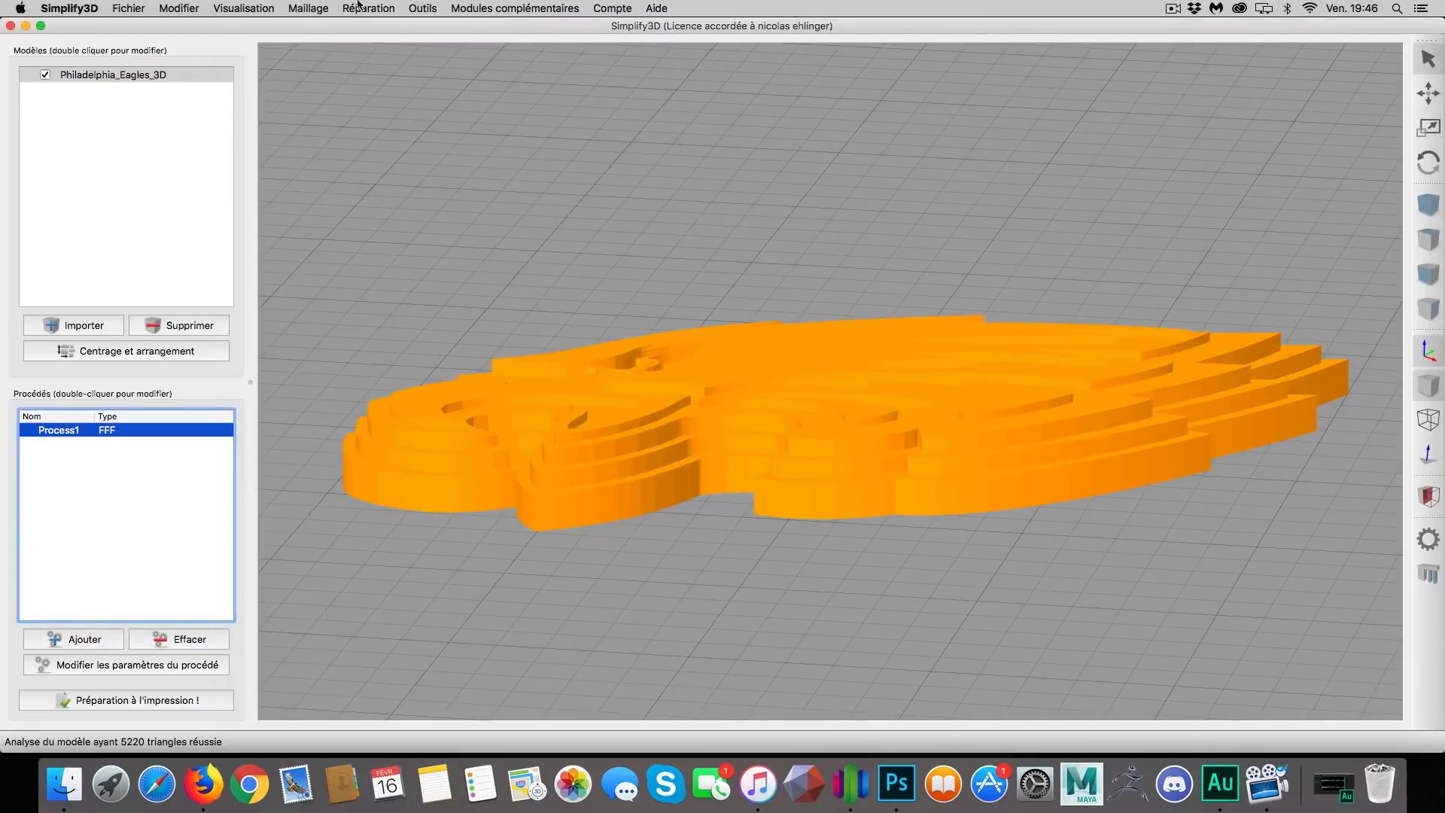
{"action": "left_click", "coordinate": [422, 8]}
{"action": "left_click", "coordinate": [466, 74]}
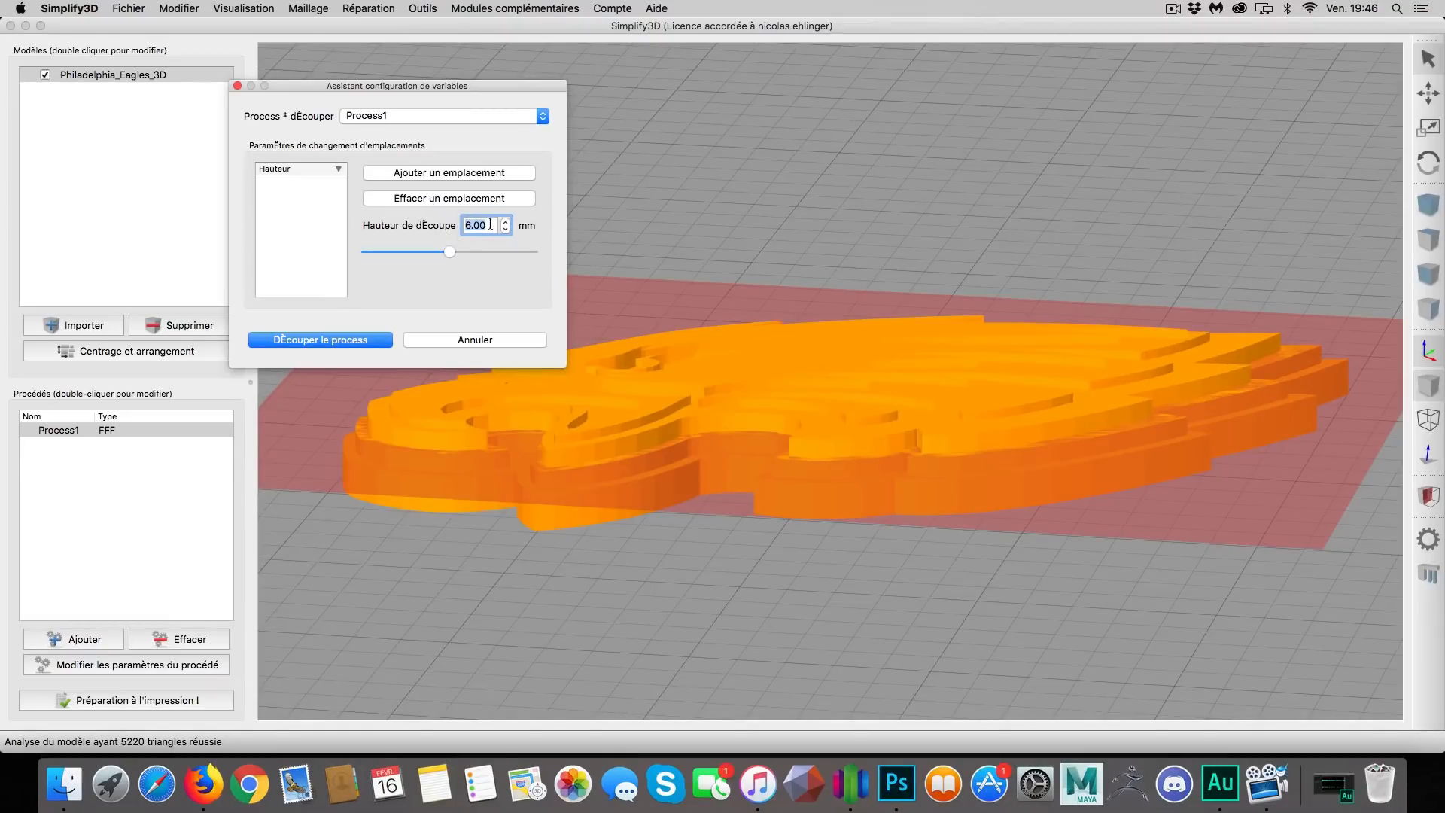
{"action": "key", "text": "Down"}
{"action": "key", "text": "Down"}
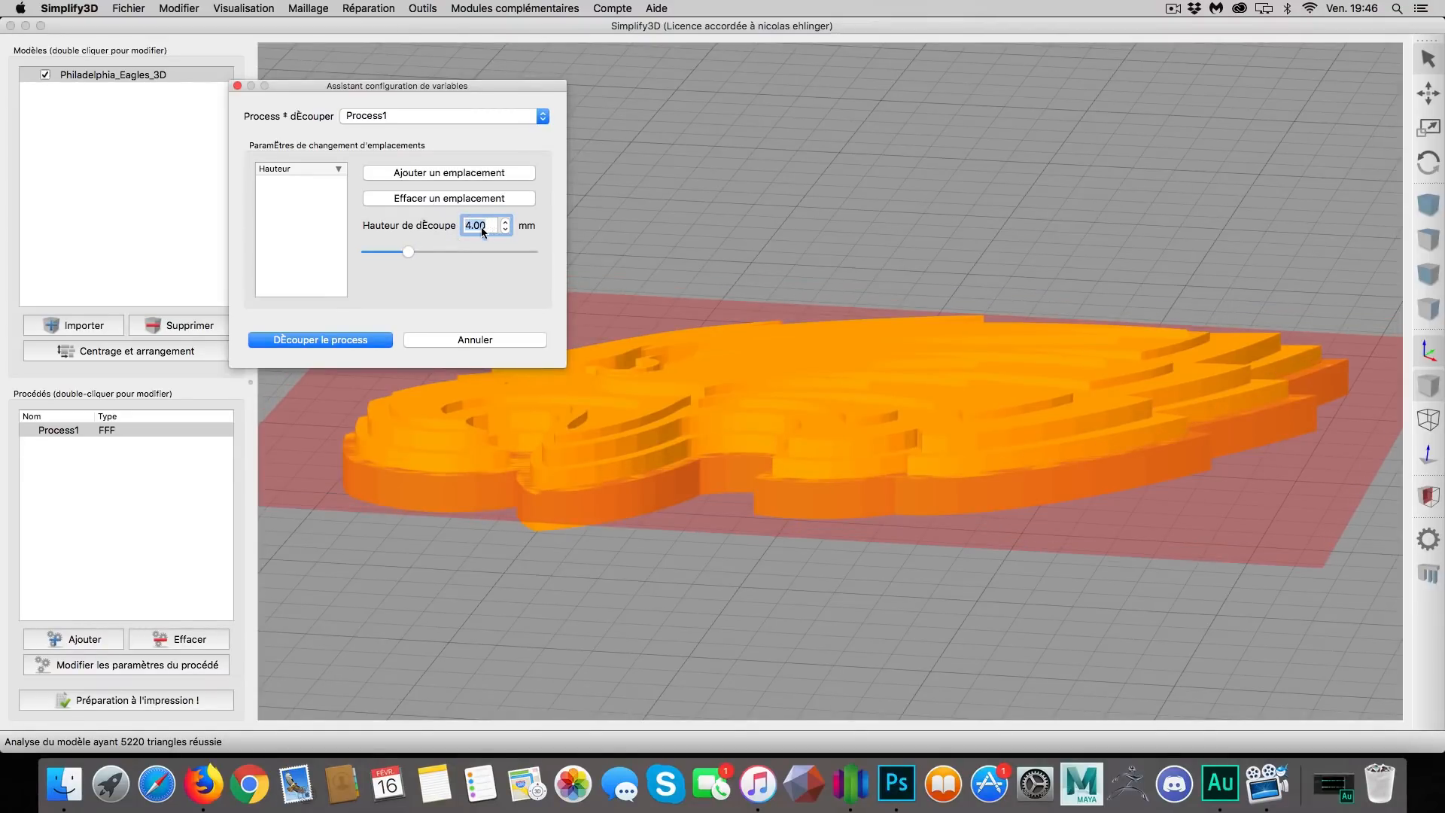
{"action": "left_click", "coordinate": [463, 172]}
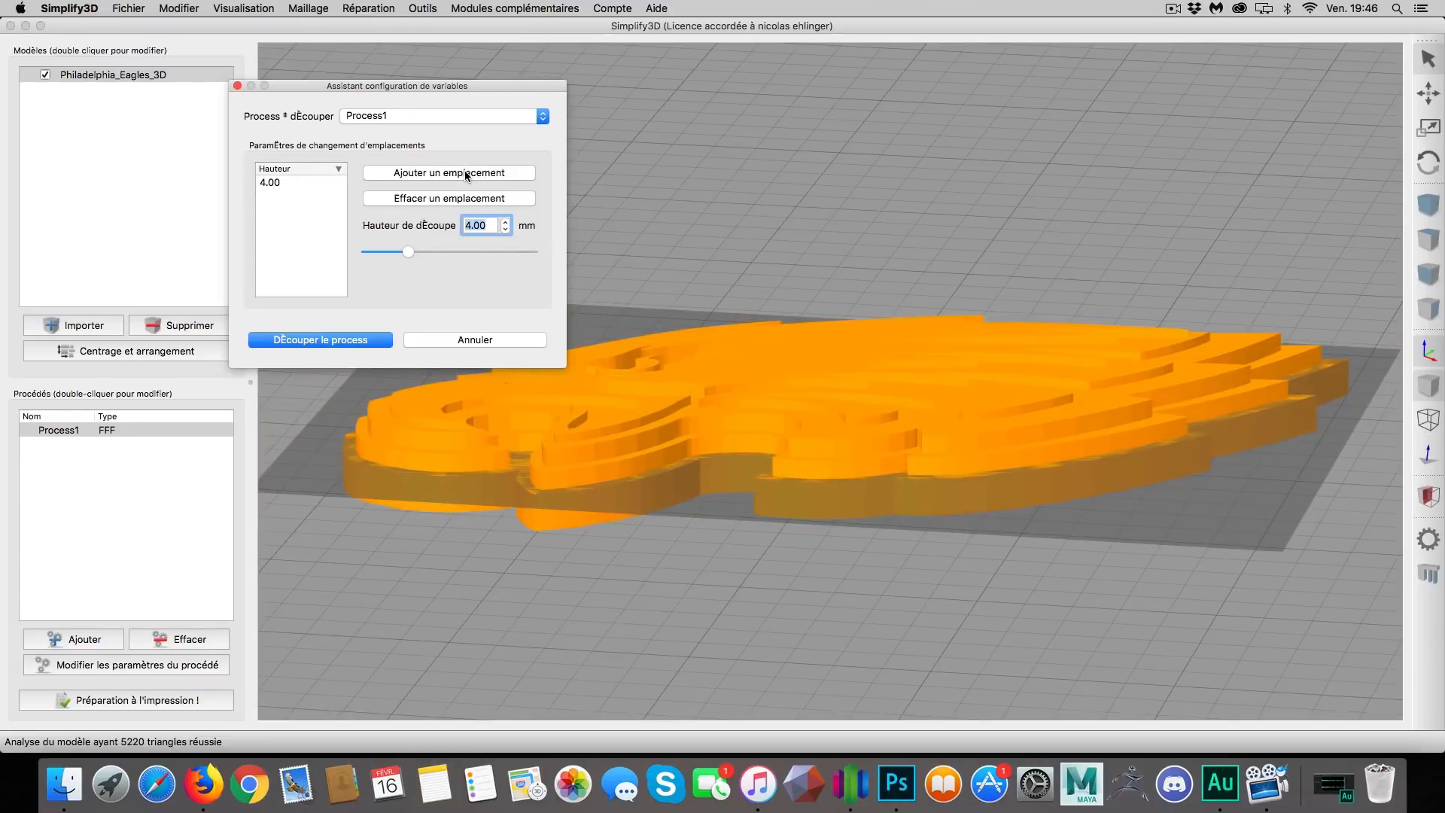
Add split locations at 6, 8 and 9 mm and split the process at all defined heights.
{"action": "key", "text": "Up"}
{"action": "key", "text": "Up"}
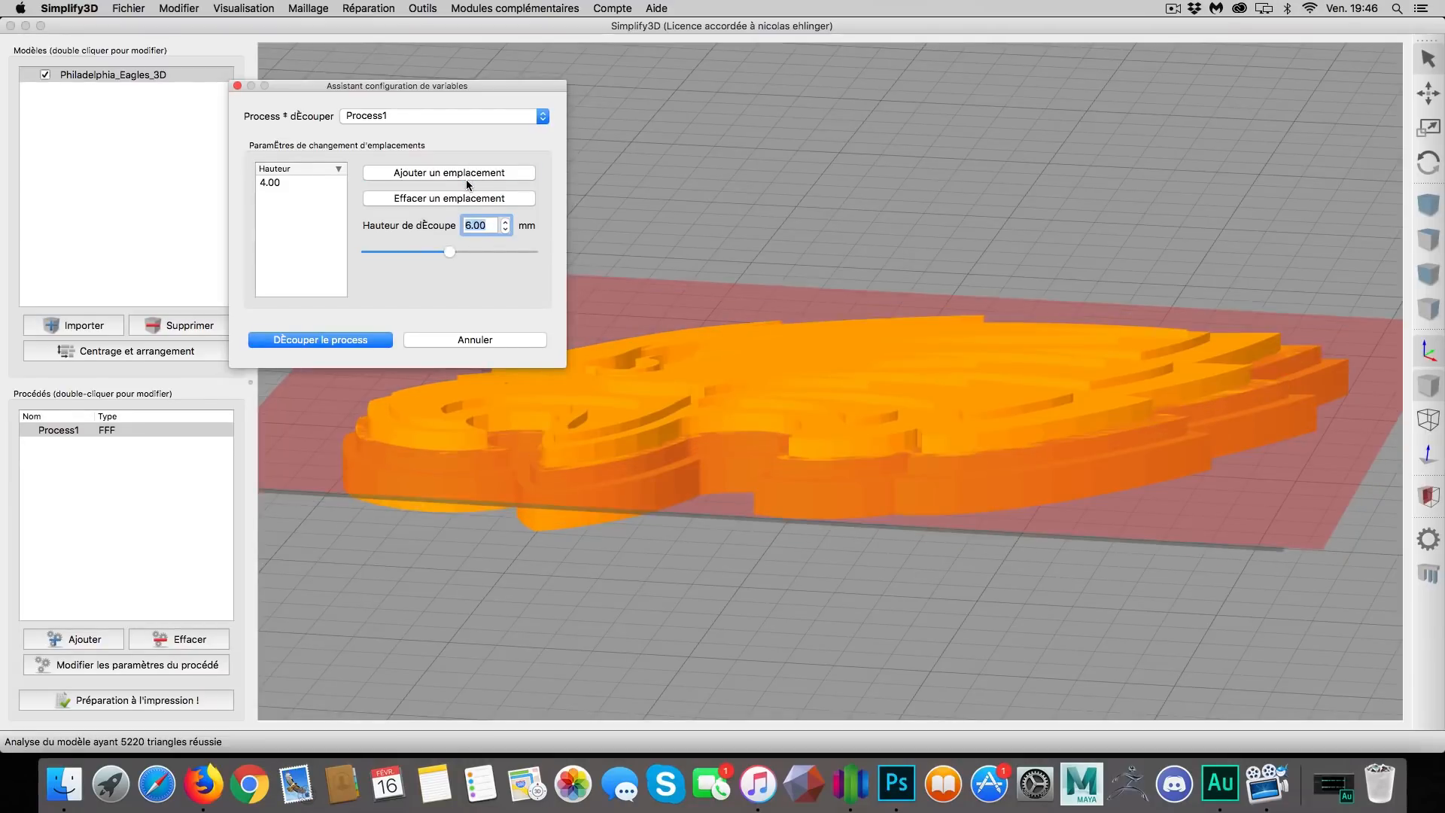
{"action": "left_click", "coordinate": [467, 176]}
{"action": "key", "text": "Up"}
{"action": "key", "text": "Up"}
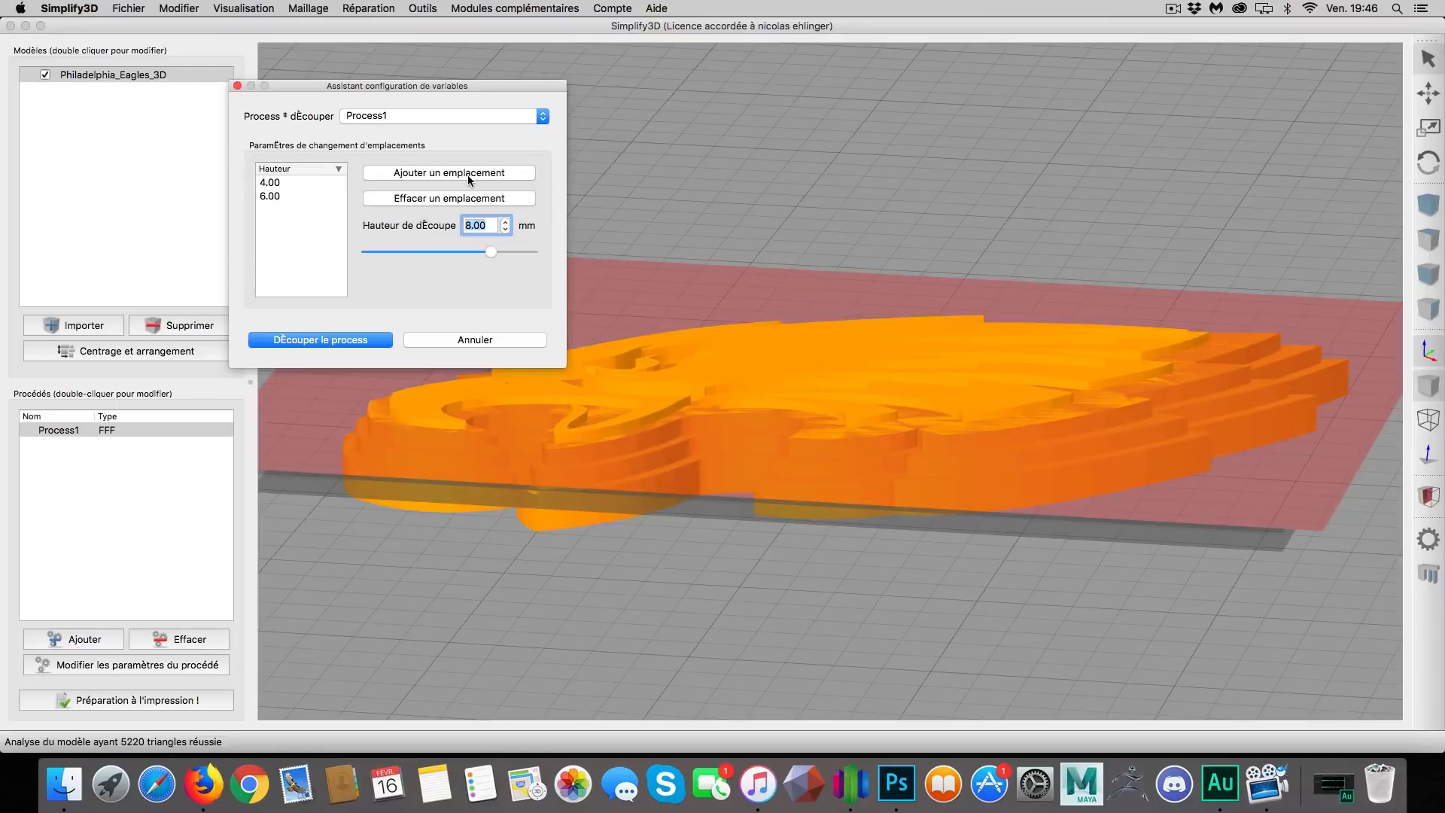
{"action": "left_click", "coordinate": [468, 174]}
{"action": "key", "text": "Up"}
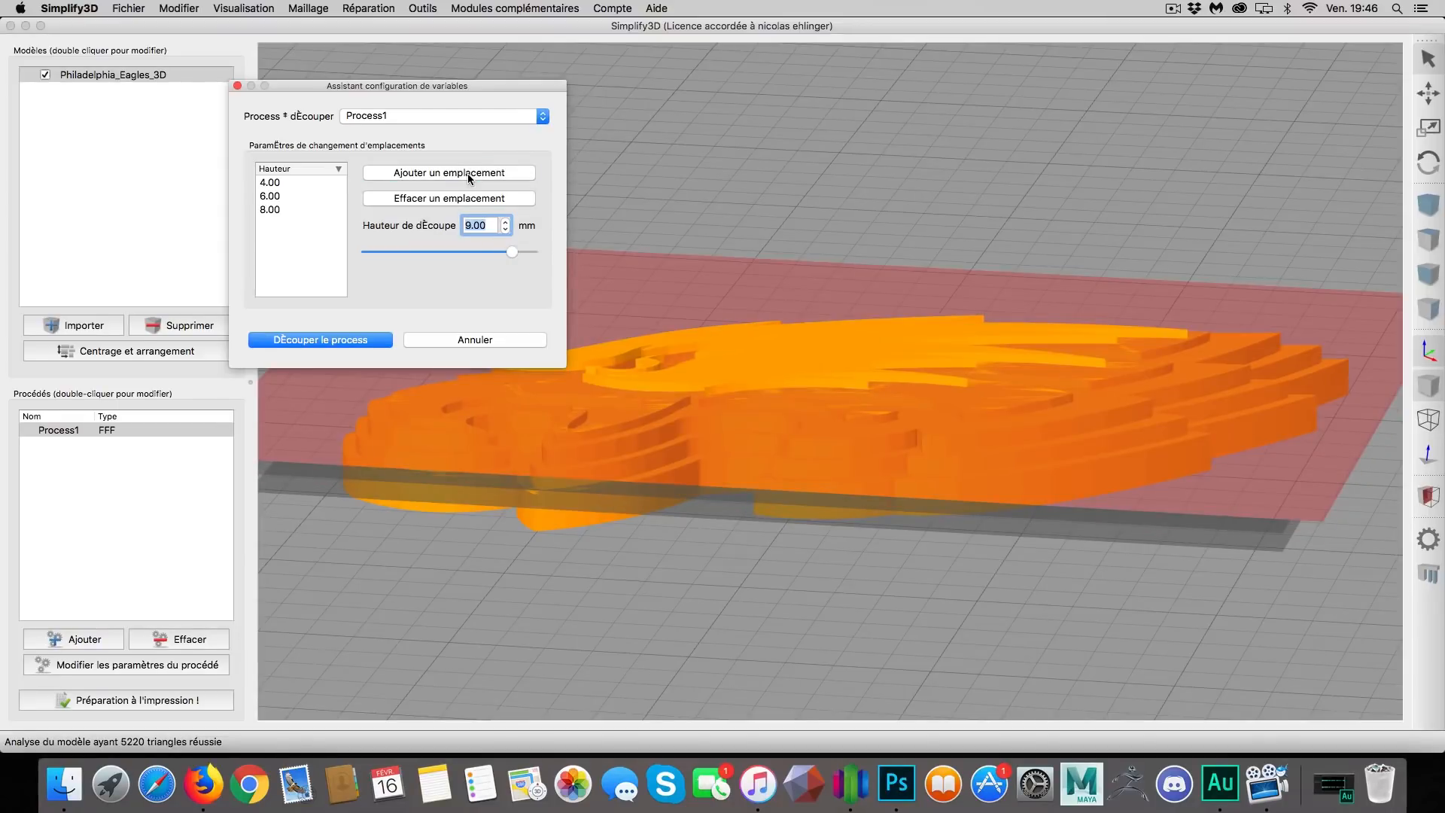
{"action": "left_click", "coordinate": [467, 175]}
{"action": "left_click", "coordinate": [338, 340]}
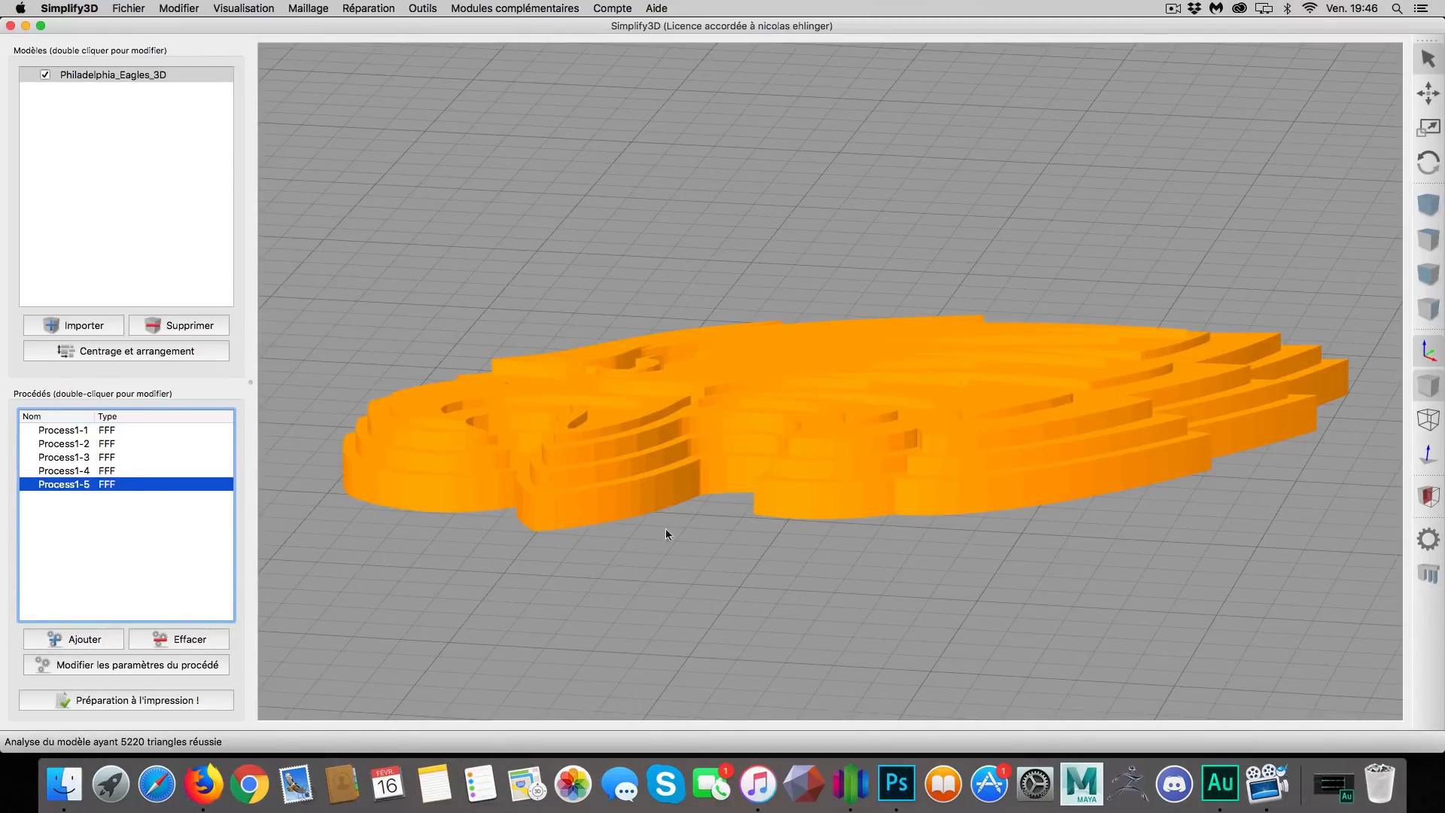
Set the number of bottom solid layers of Process1-1 to 4.
{"action": "double_click", "coordinate": [75, 431]}
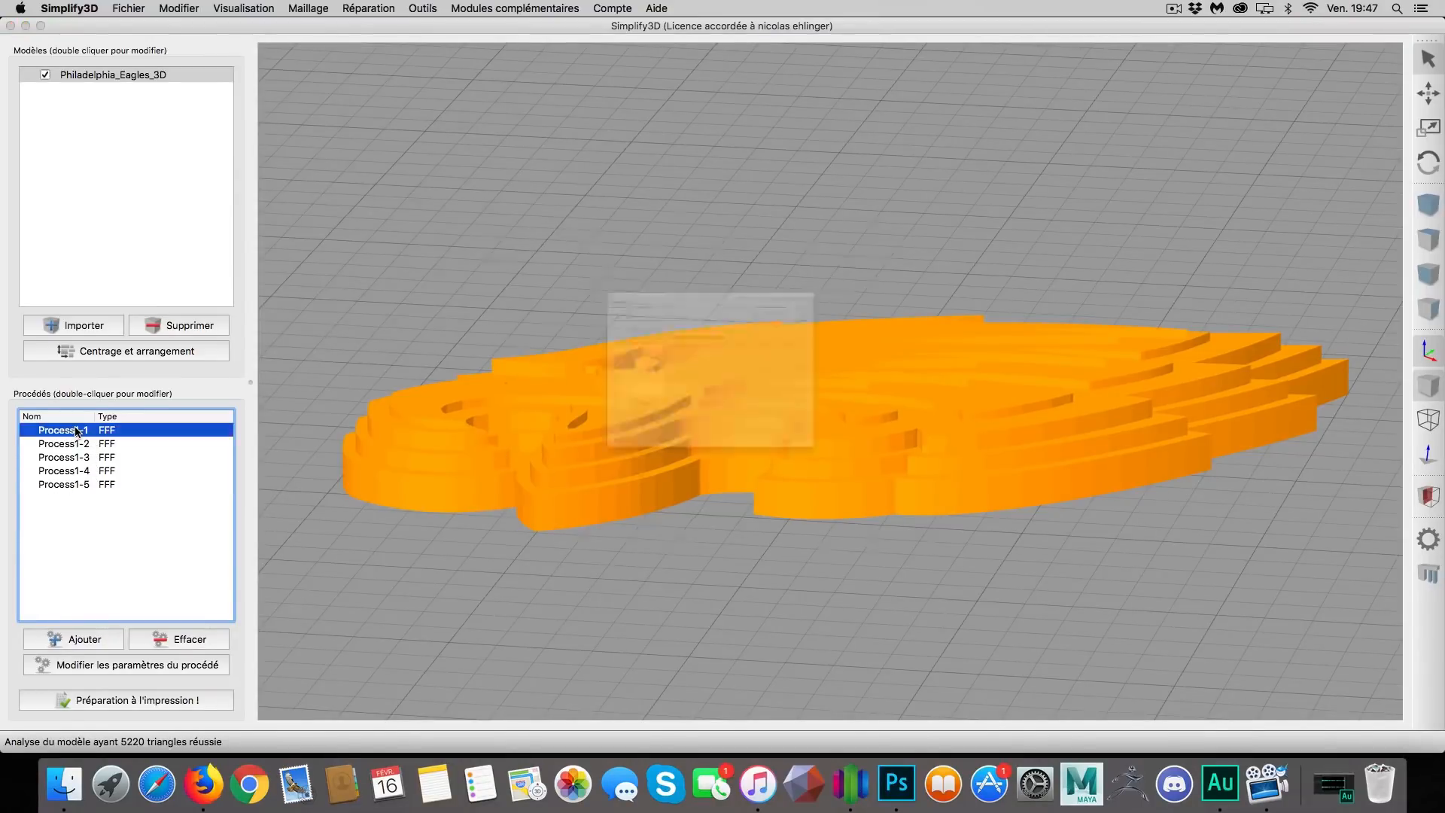
{"action": "left_click", "coordinate": [422, 193]}
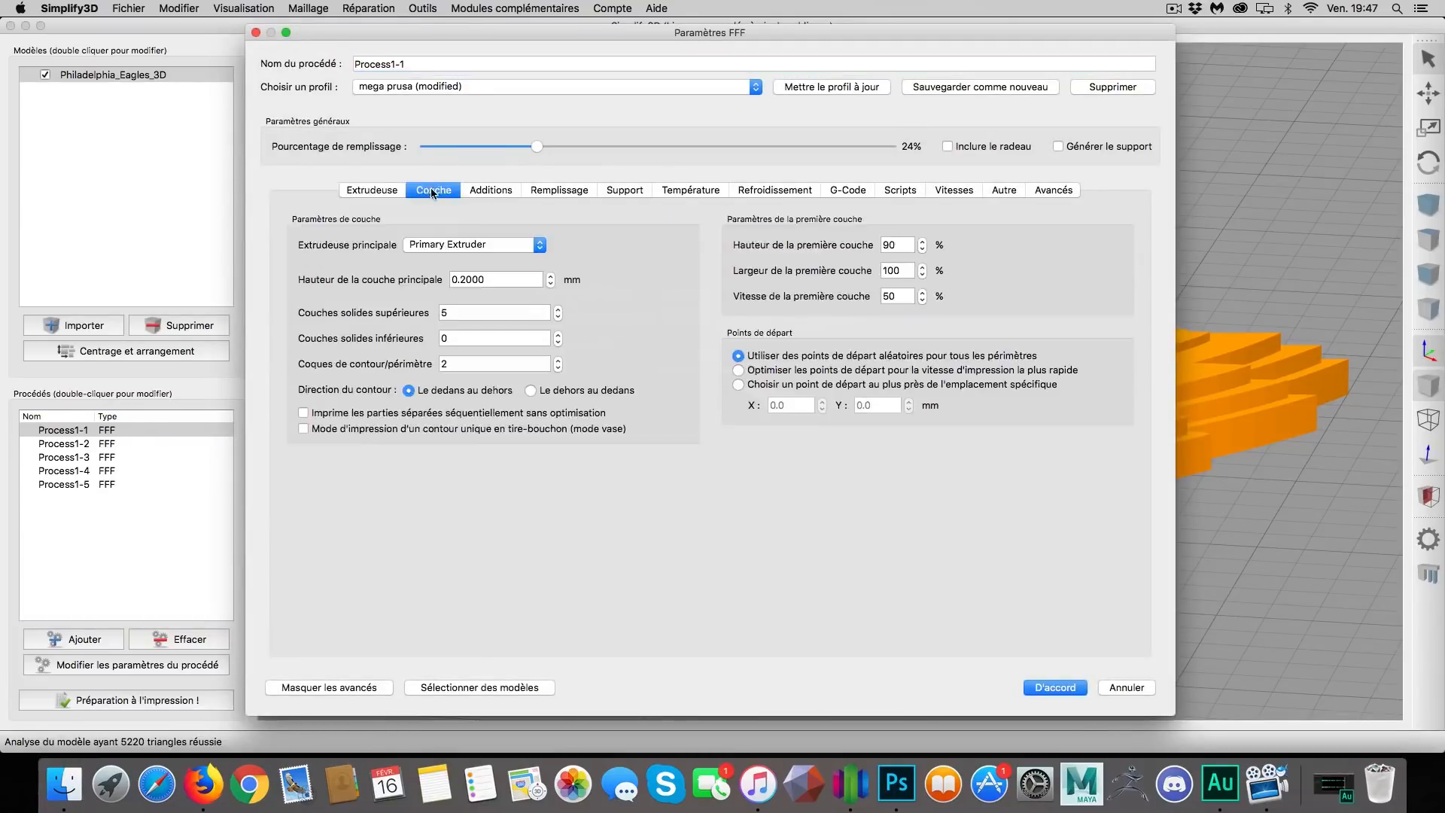
{"action": "left_click", "coordinate": [557, 334]}
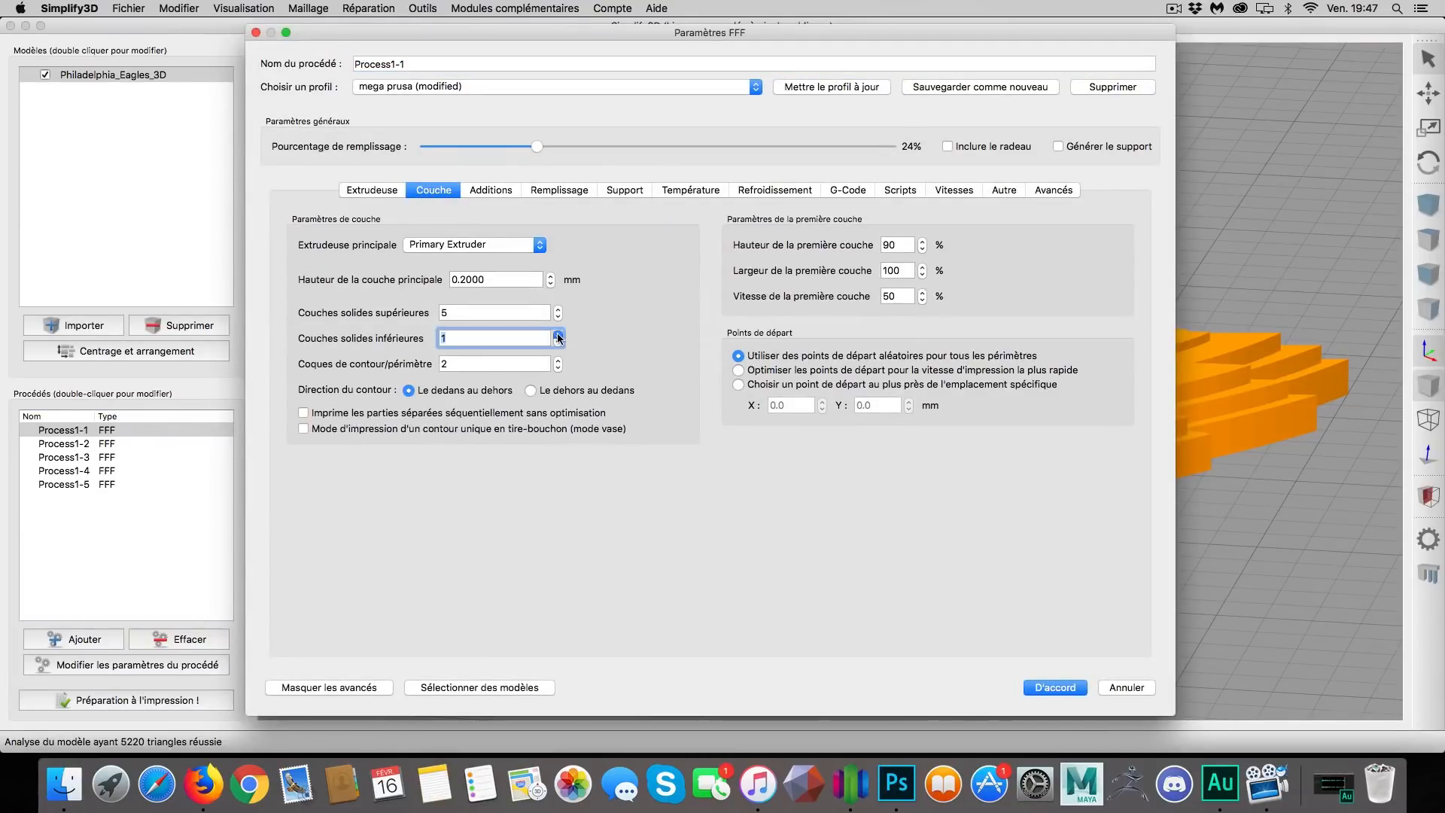
{"action": "left_click", "coordinate": [558, 334]}
{"action": "left_click", "coordinate": [558, 334]}
{"action": "left_click", "coordinate": [558, 334]}
Remove the extruder-off, bed-off, fan-off and disable-motors commands from Process1-1's ending script and save its settings.
{"action": "left_click", "coordinate": [482, 189]}
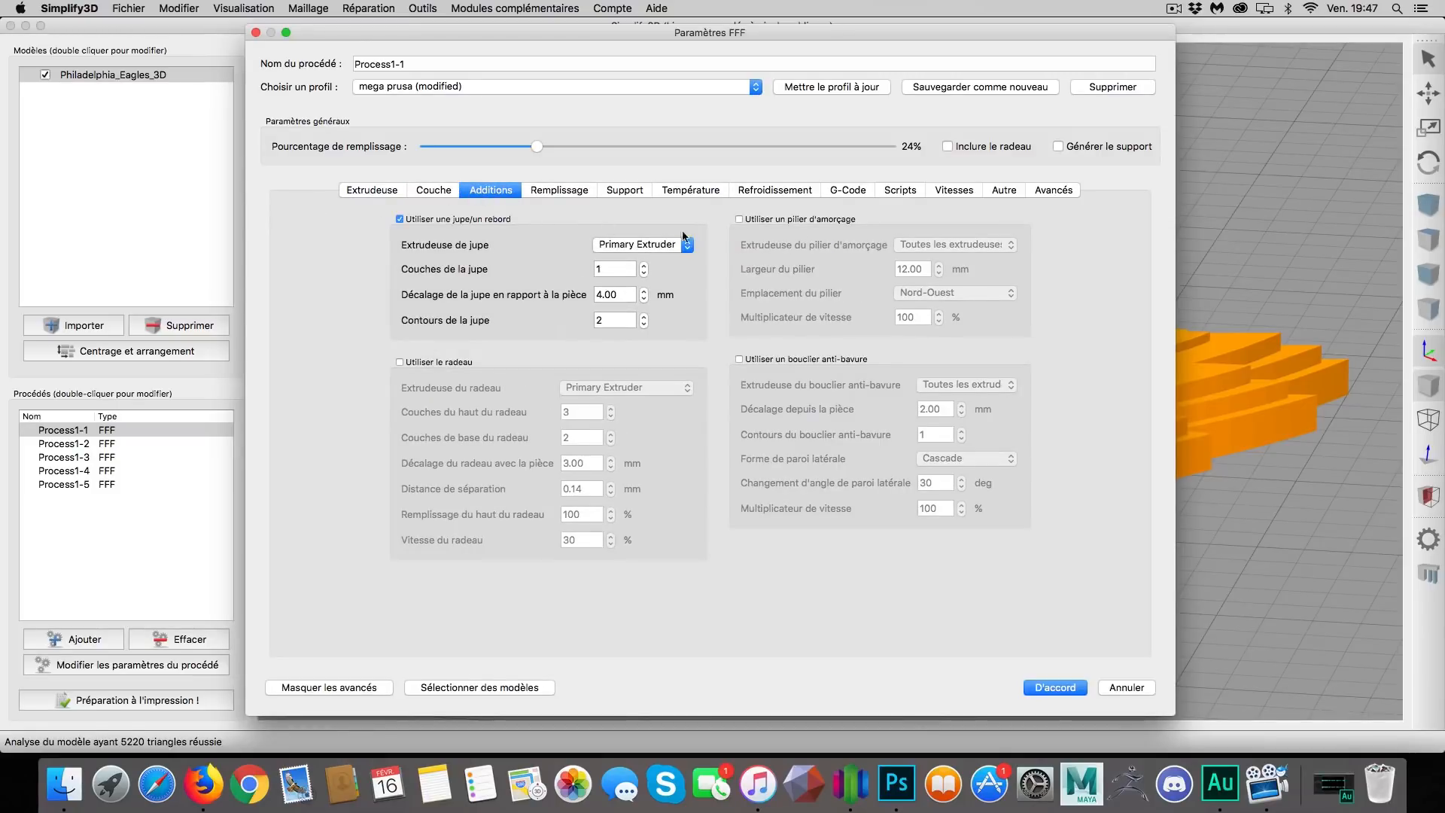
{"action": "left_click", "coordinate": [908, 192]}
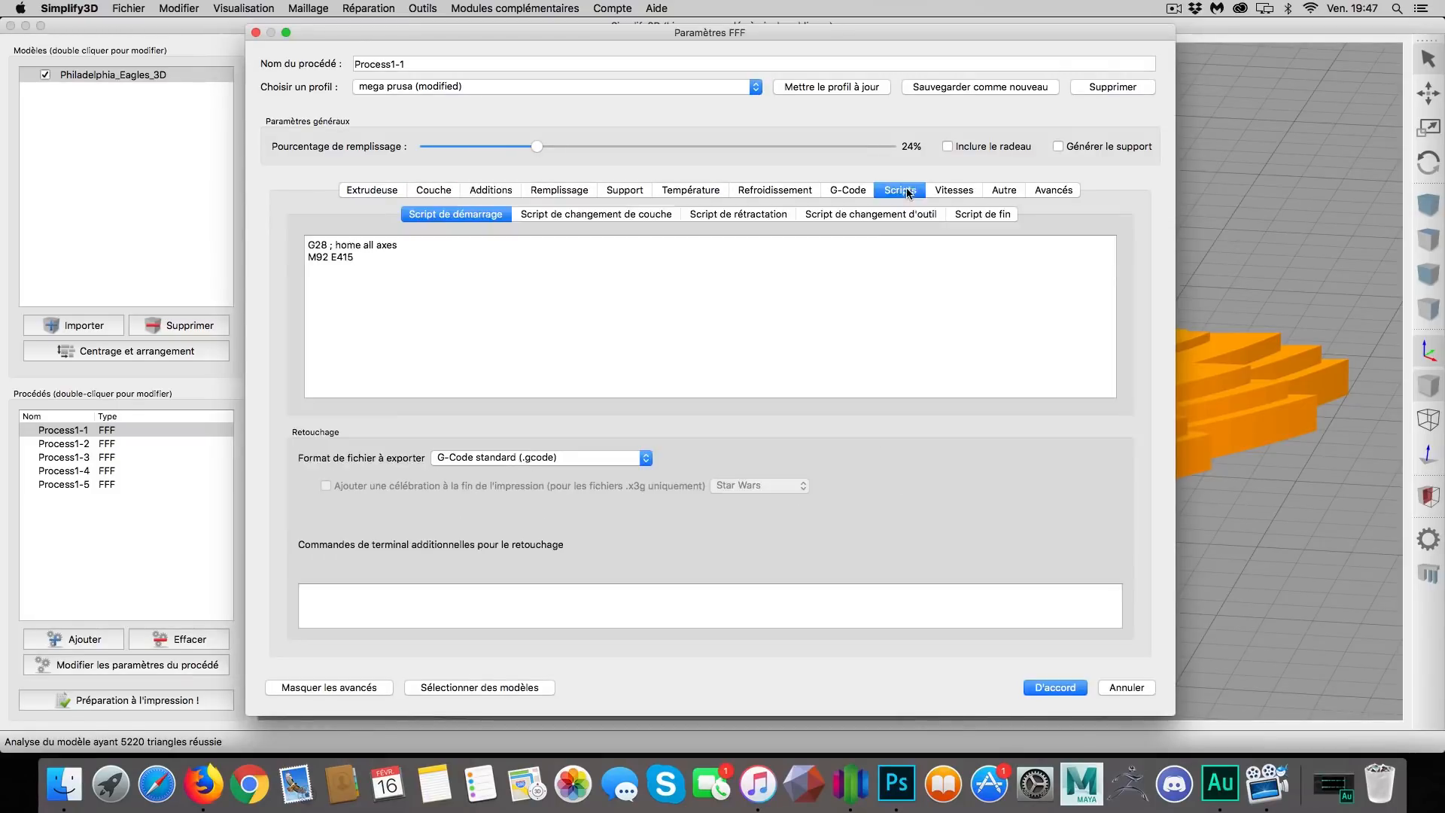
{"action": "left_click", "coordinate": [986, 216]}
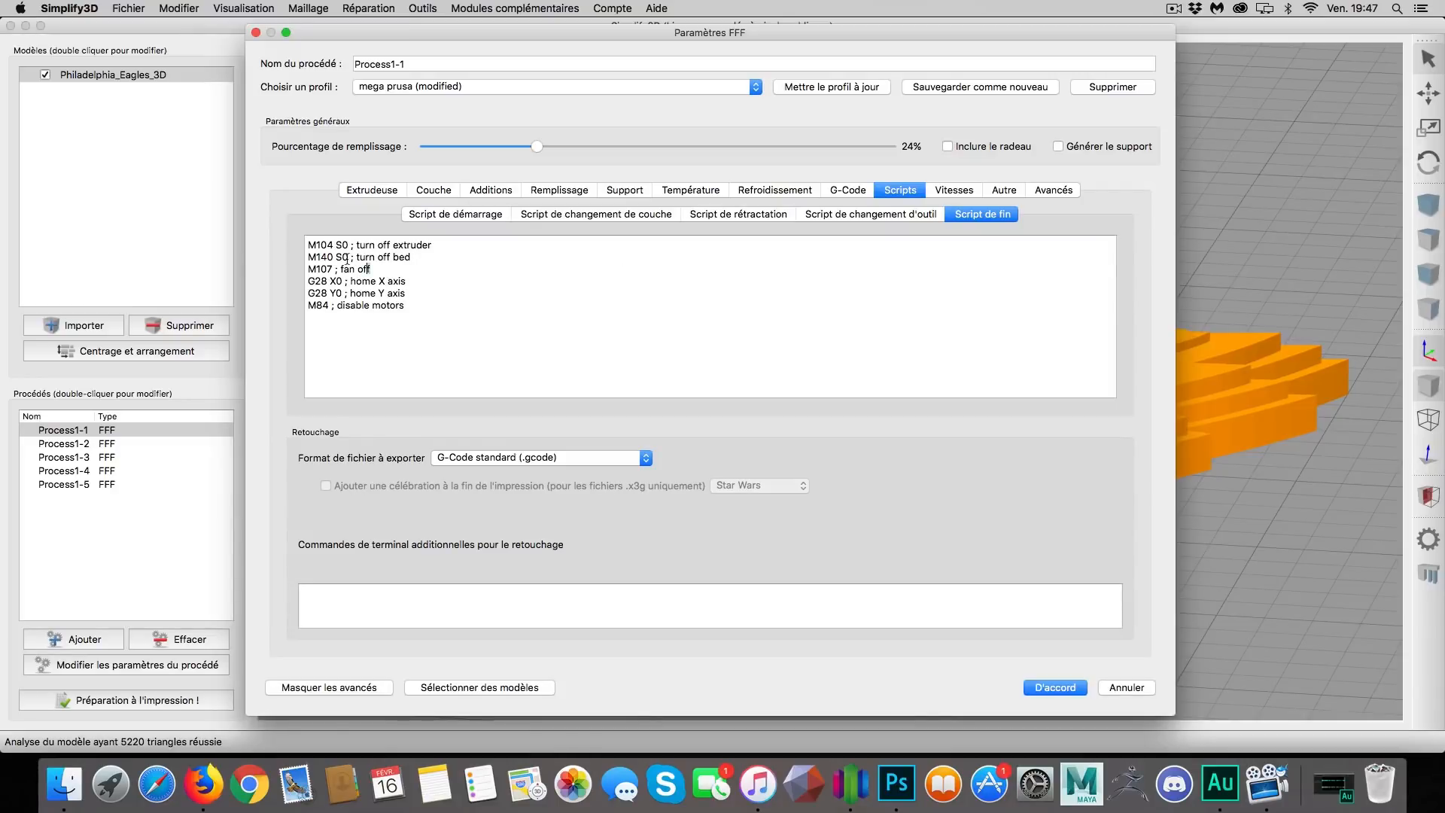
{"action": "left_click_drag", "start_coordinate": [369, 269], "coordinate": [286, 233]}
{"action": "key", "text": "BackSpace"}
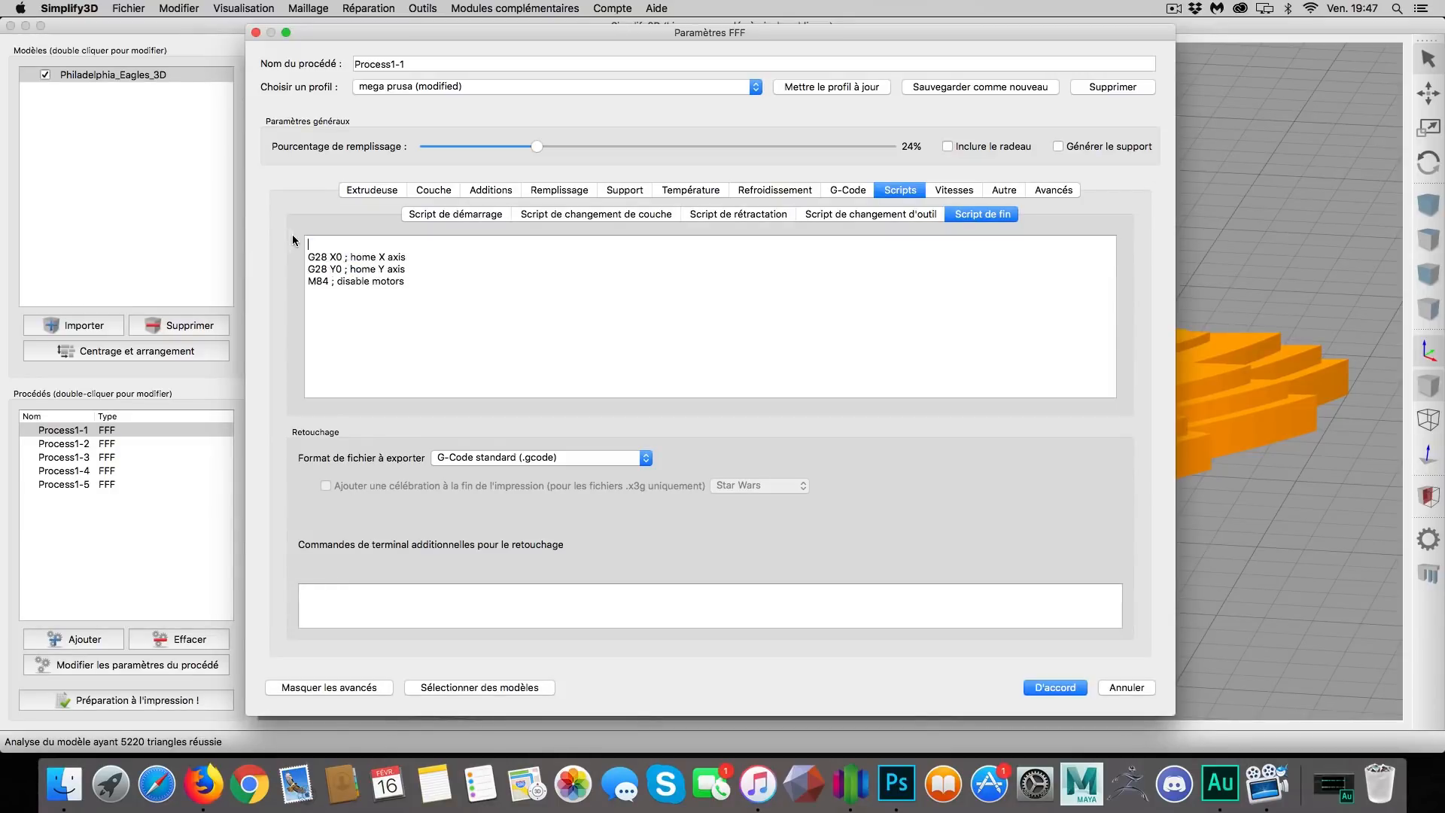
{"action": "left_click_drag", "start_coordinate": [407, 280], "coordinate": [294, 289]}
{"action": "key", "text": "BackSpace"}
{"action": "left_click", "coordinate": [1055, 686]}
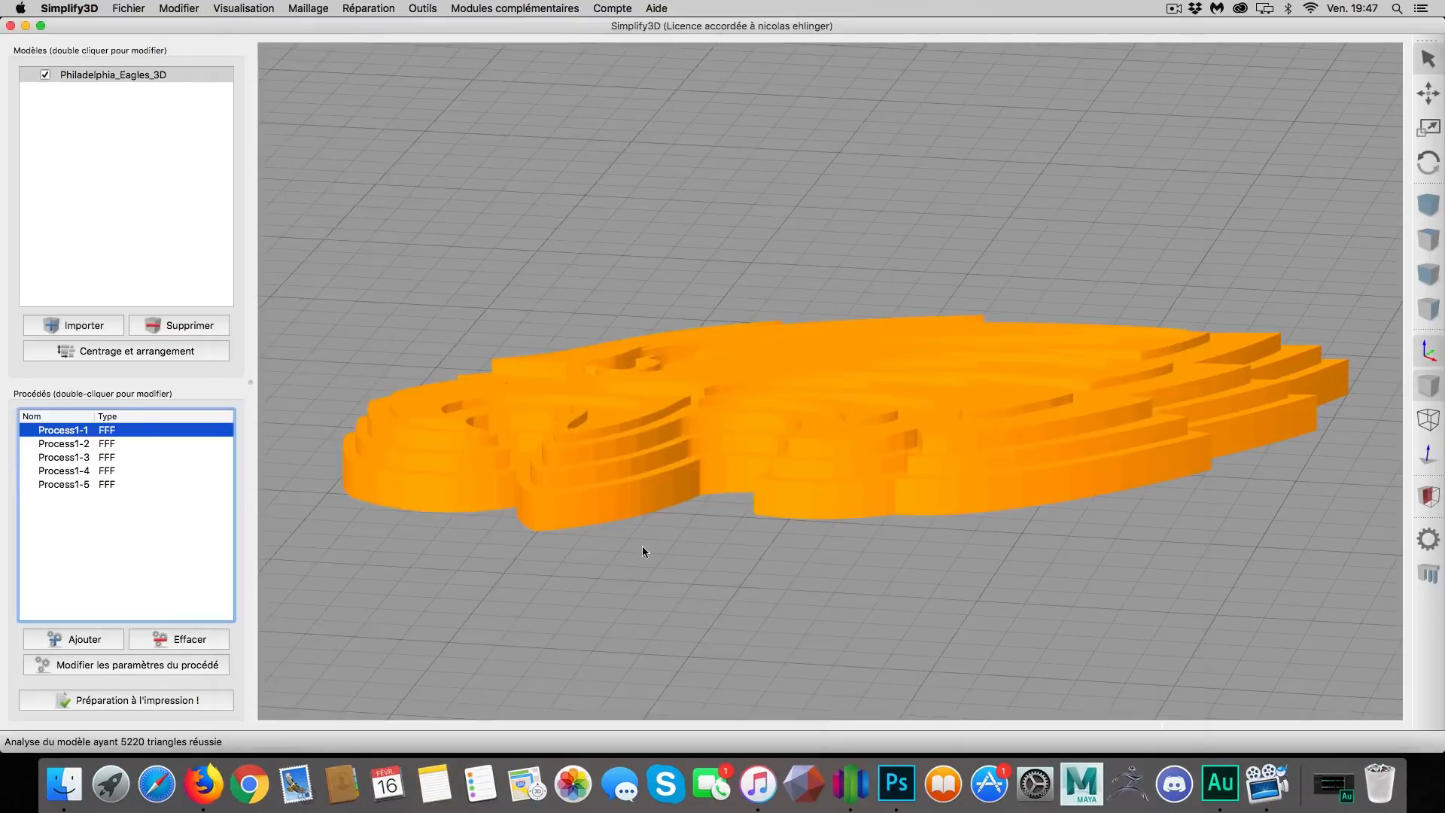
Remove the extruder-off, bed-off, fan-off and disable-motors commands from Process1-2's ending script and save its settings.
{"action": "double_click", "coordinate": [104, 444]}
{"action": "left_click", "coordinate": [434, 189]}
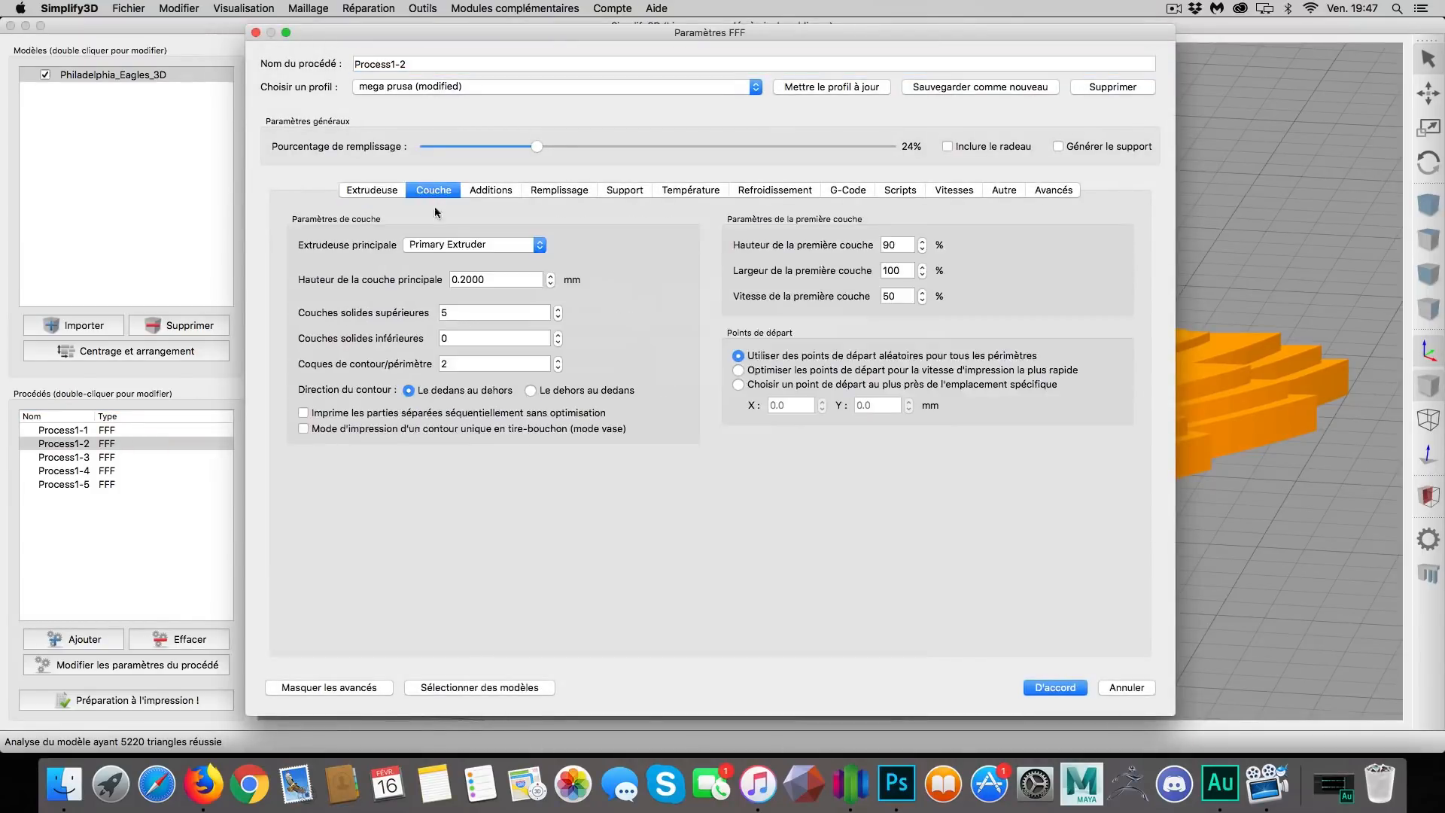
{"action": "left_click", "coordinate": [909, 192]}
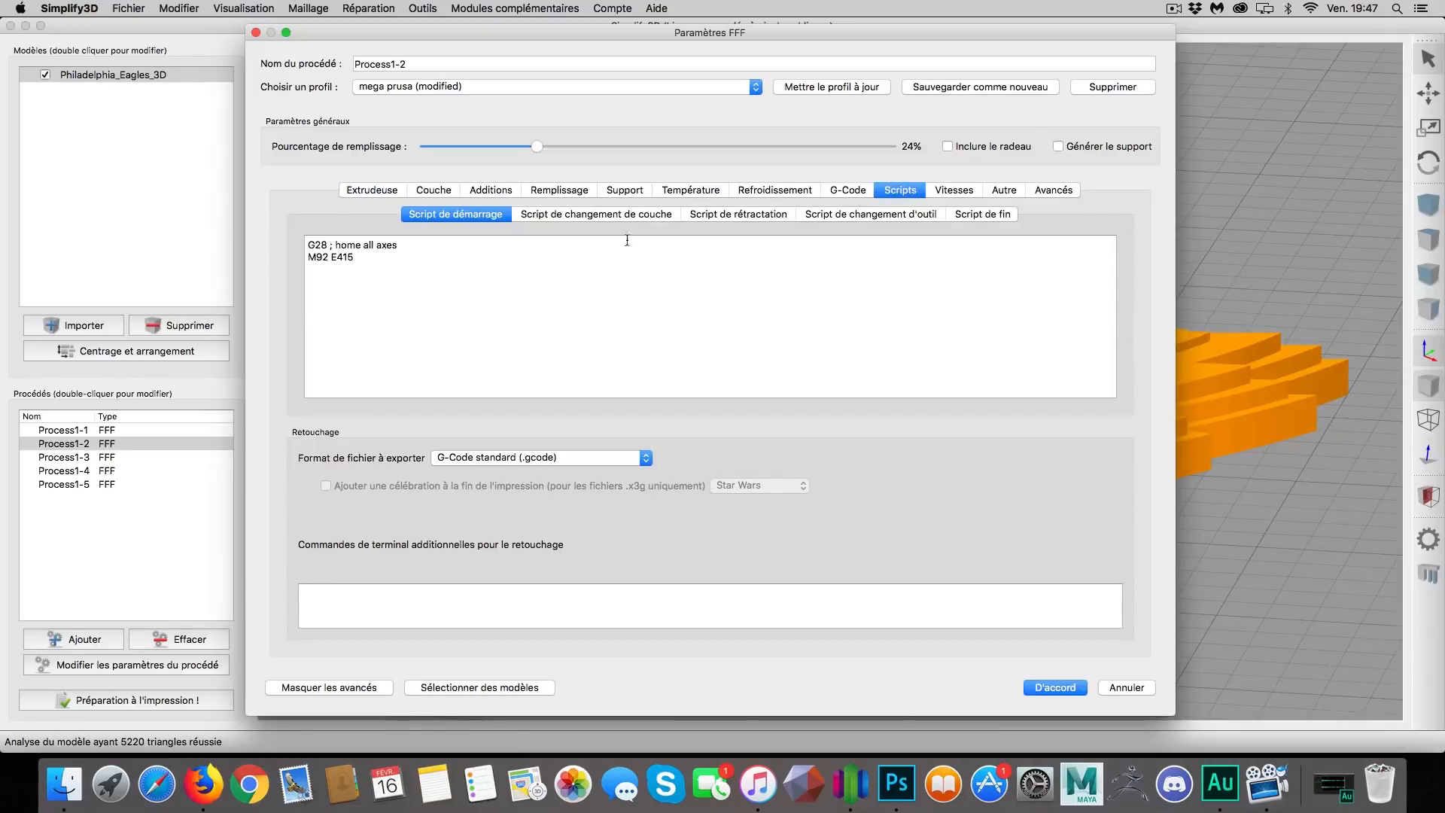
{"action": "left_click", "coordinate": [978, 215]}
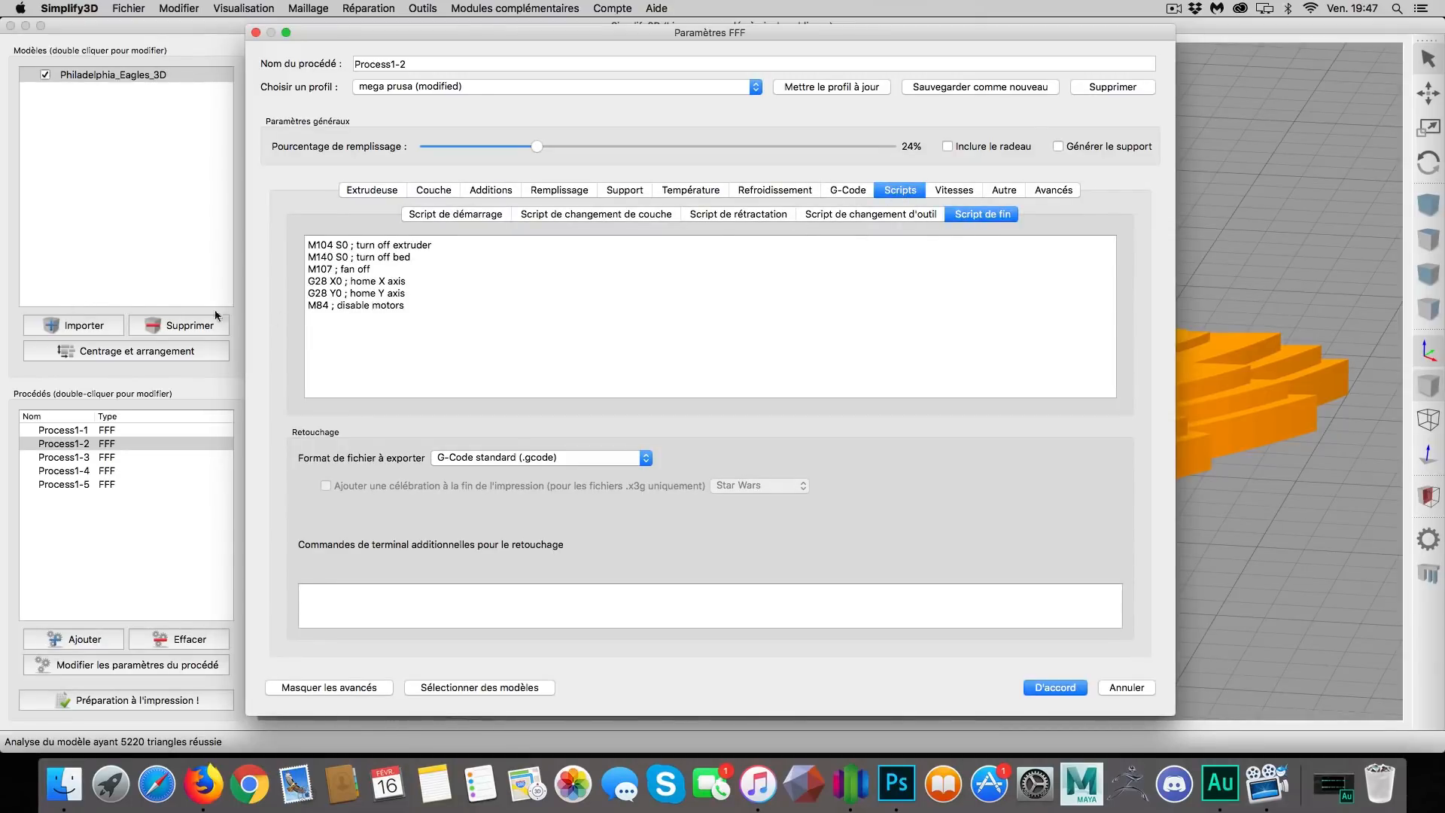
{"action": "left_click_drag", "start_coordinate": [371, 270], "coordinate": [291, 245]}
{"action": "key", "text": "BackSpace"}
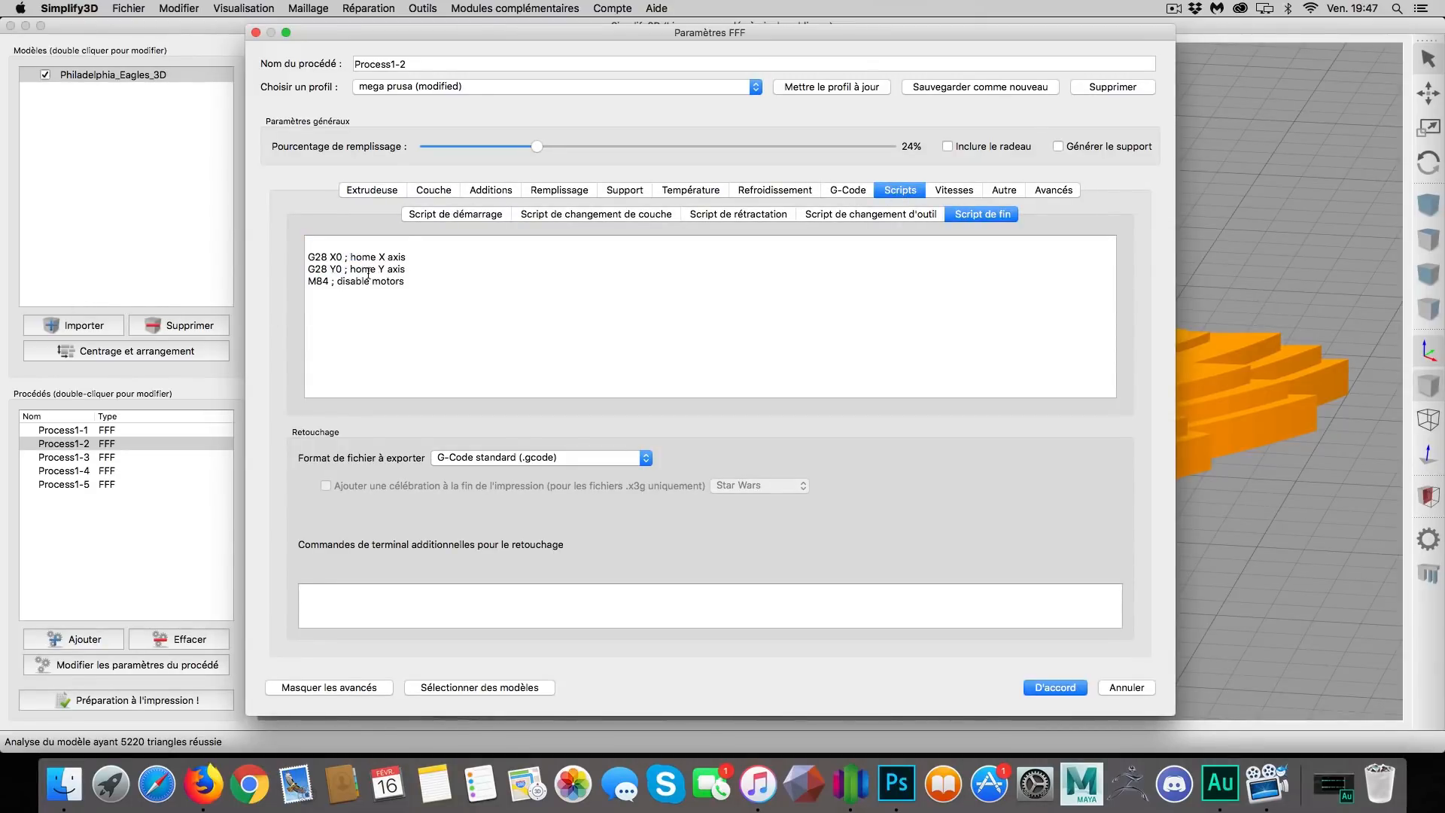
{"action": "left_click_drag", "start_coordinate": [408, 280], "coordinate": [283, 278]}
{"action": "key", "text": "BackSpace"}
{"action": "left_click", "coordinate": [1061, 688]}
Check Process1-3's layer and skirt settings, then delete M104, M140, M107 and M84 from its ending script and save.
{"action": "double_click", "coordinate": [114, 455]}
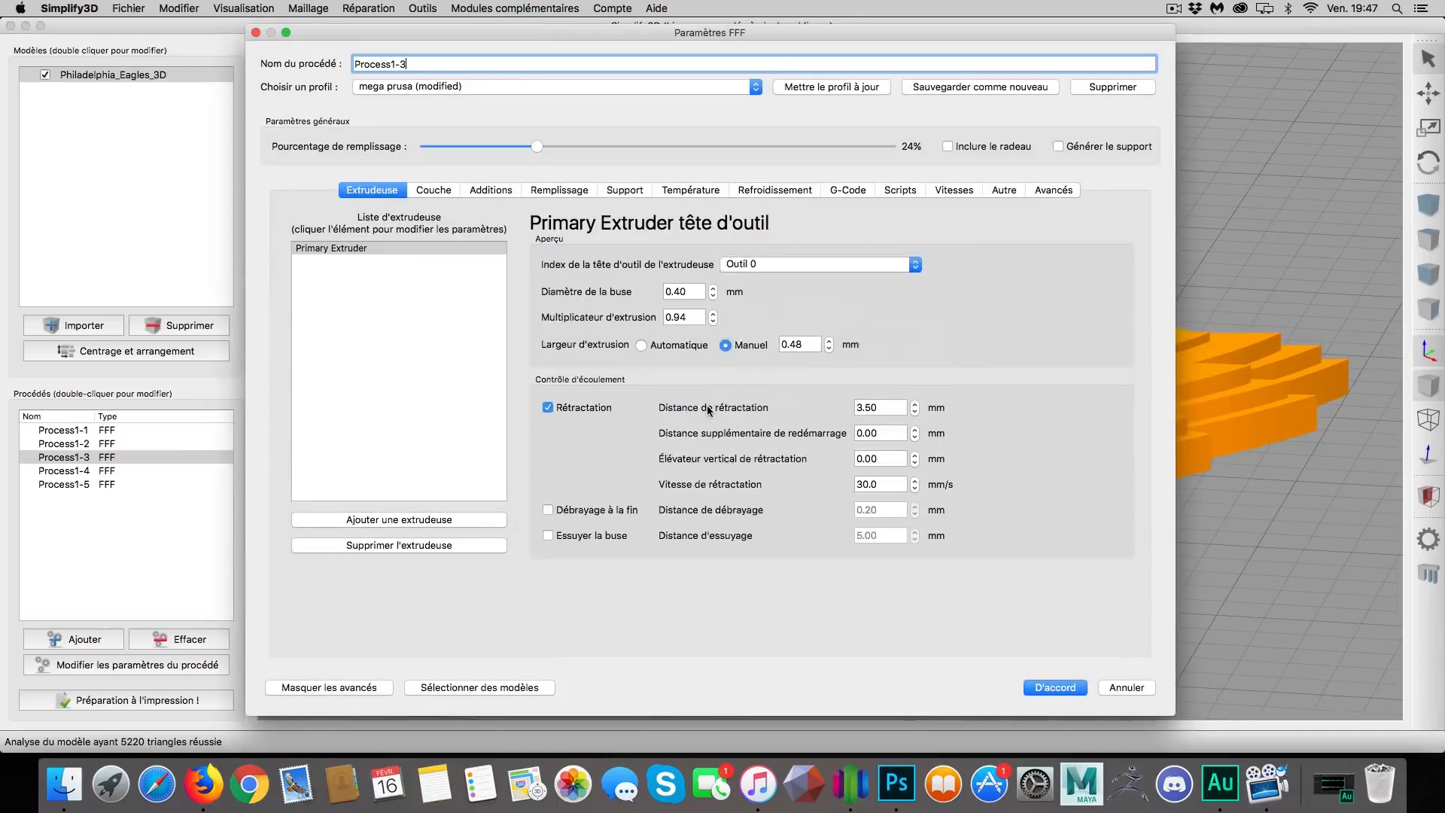
{"action": "left_click", "coordinate": [435, 190]}
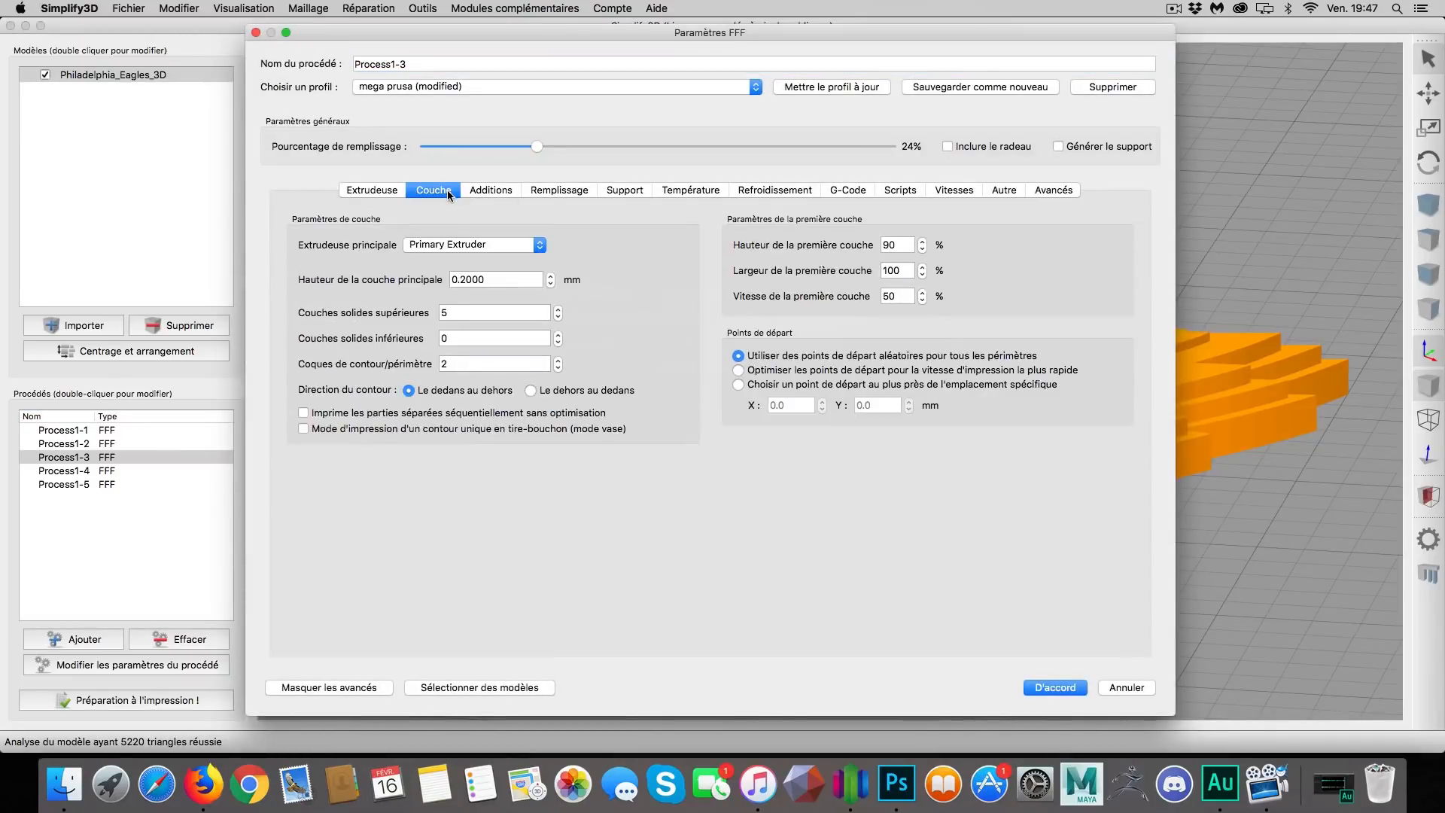
{"action": "left_click", "coordinate": [498, 192]}
{"action": "left_click", "coordinate": [436, 193]}
{"action": "left_click", "coordinate": [907, 193]}
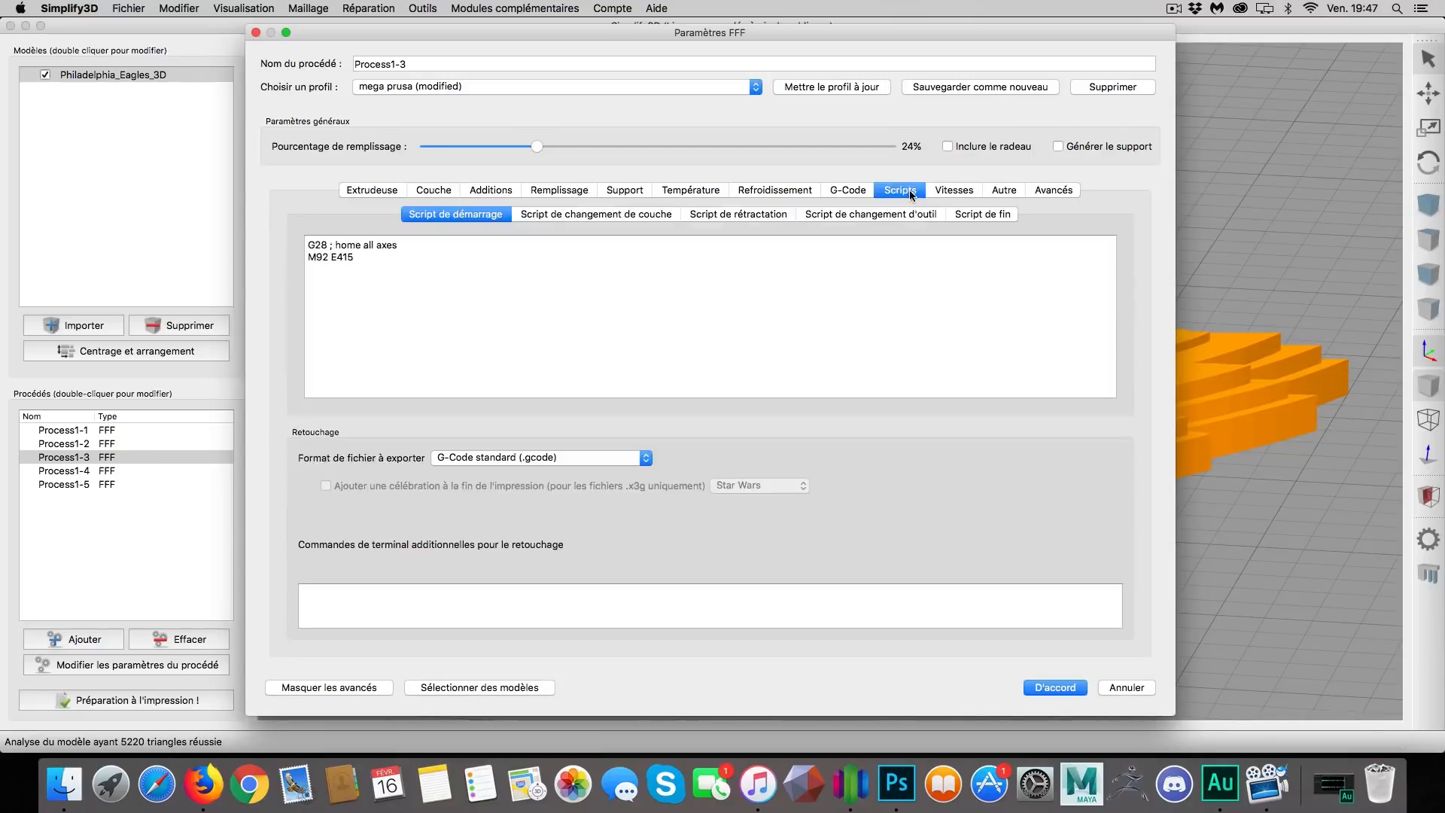
{"action": "left_click", "coordinate": [973, 215]}
{"action": "left_click_drag", "start_coordinate": [369, 268], "coordinate": [294, 242]}
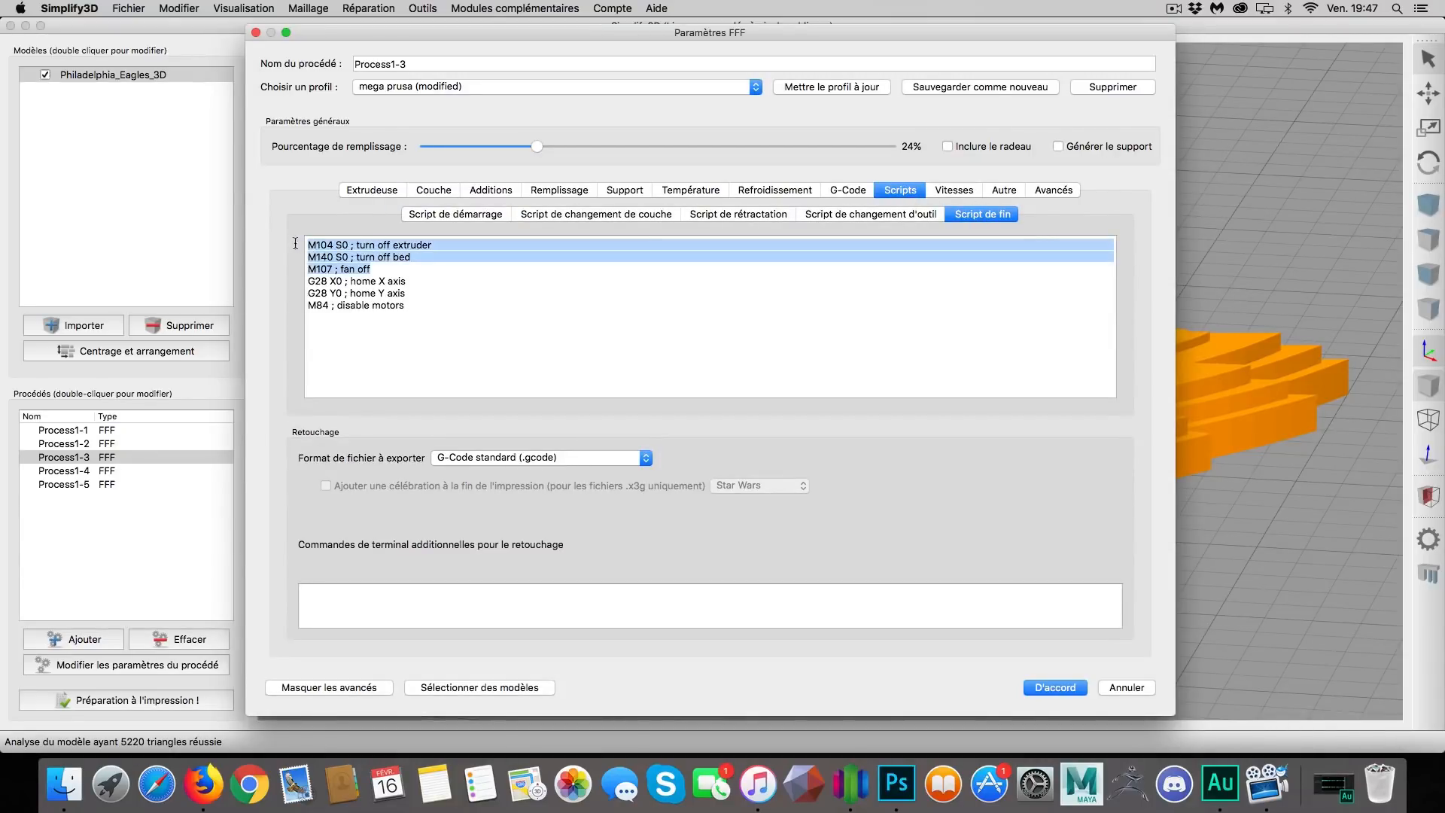
{"action": "key", "text": "BackSpace"}
{"action": "left_click_drag", "start_coordinate": [410, 280], "coordinate": [388, 295]}
{"action": "key", "text": "BackSpace"}
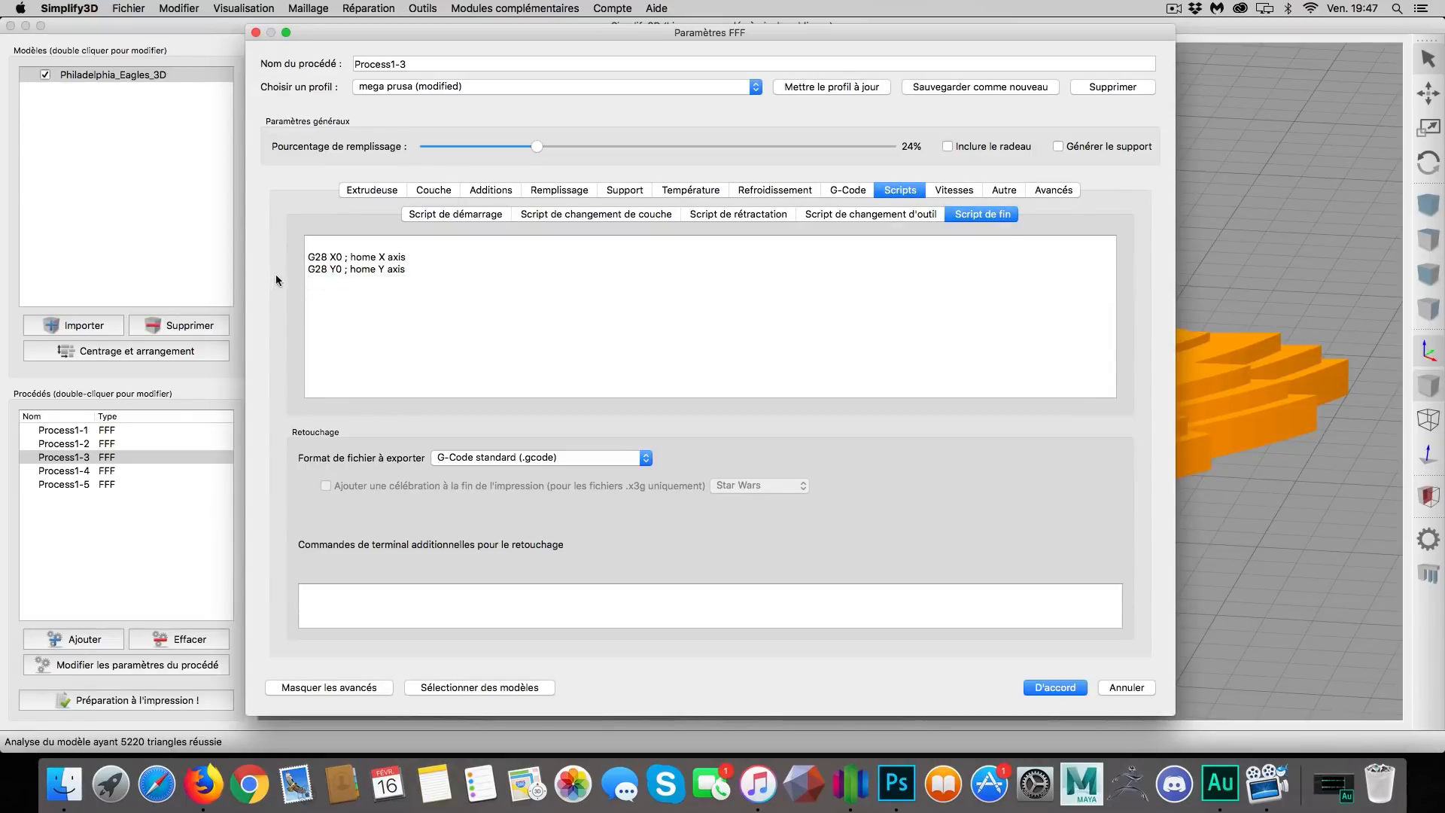
{"action": "left_click", "coordinate": [1051, 687]}
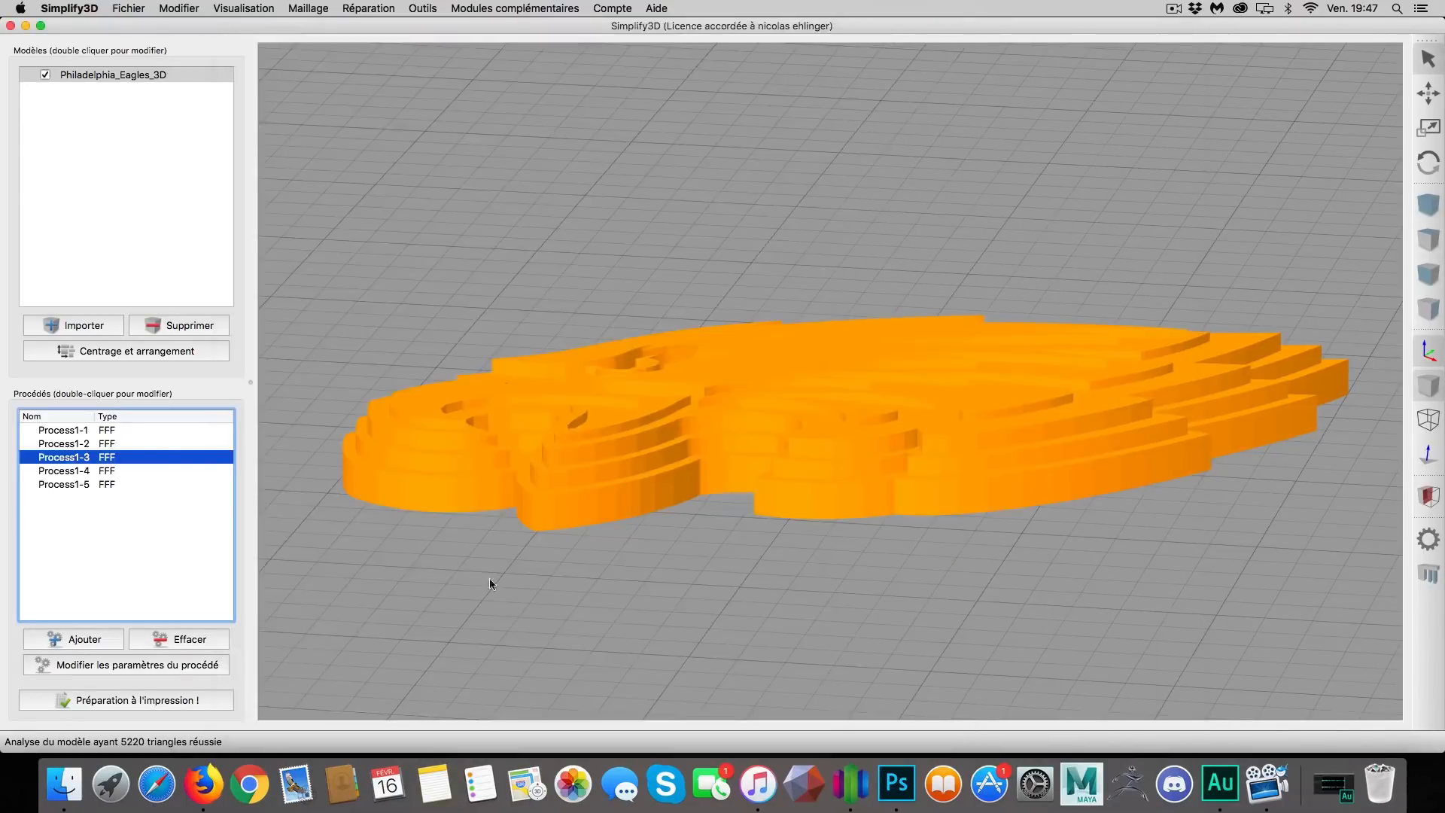
Check Process1-4's layer and skirt settings, then delete M104, M140, M107 and M84 from its ending script and save.
{"action": "double_click", "coordinate": [98, 471]}
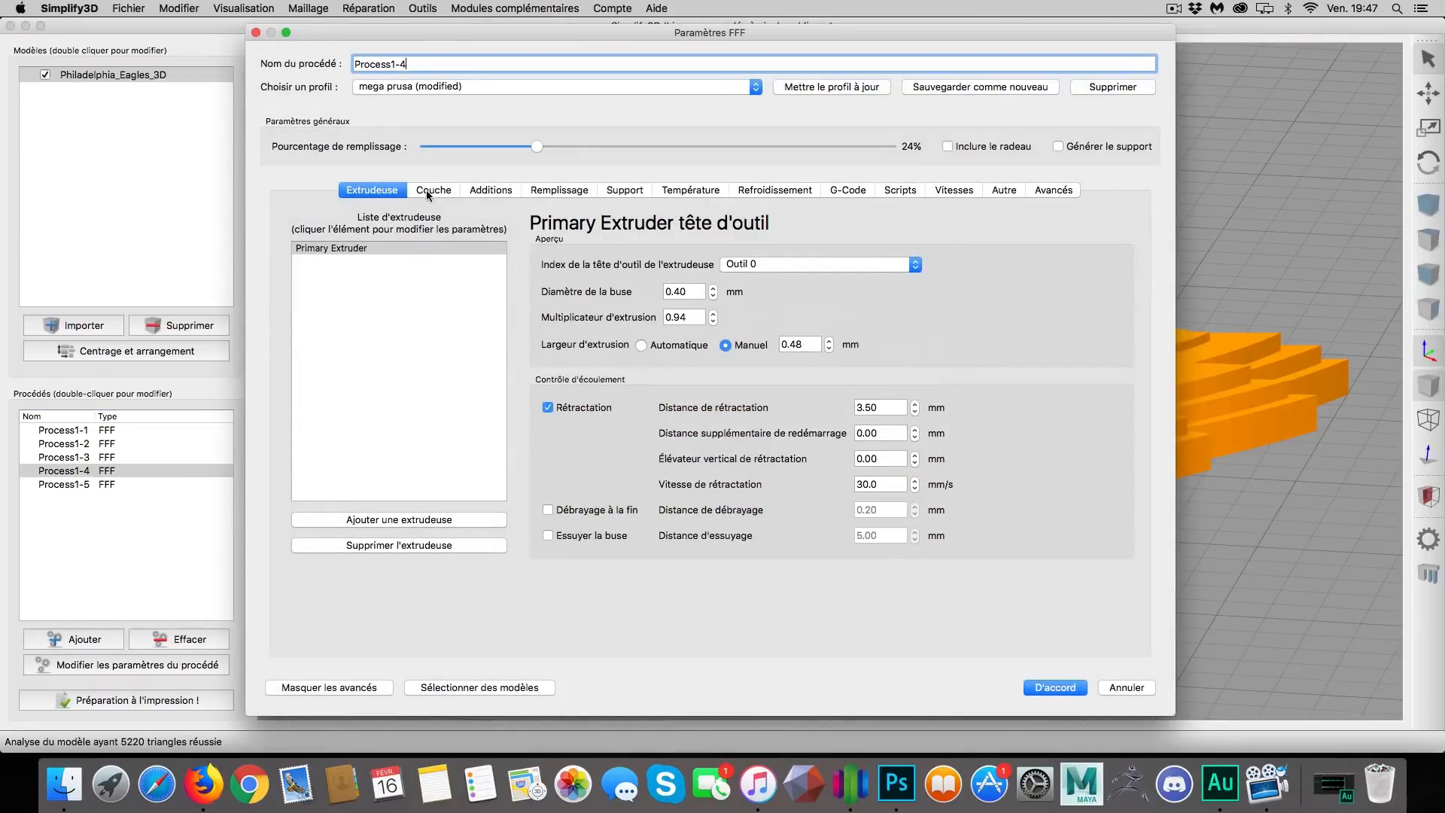
{"action": "left_click", "coordinate": [429, 190]}
{"action": "left_click", "coordinate": [493, 191]}
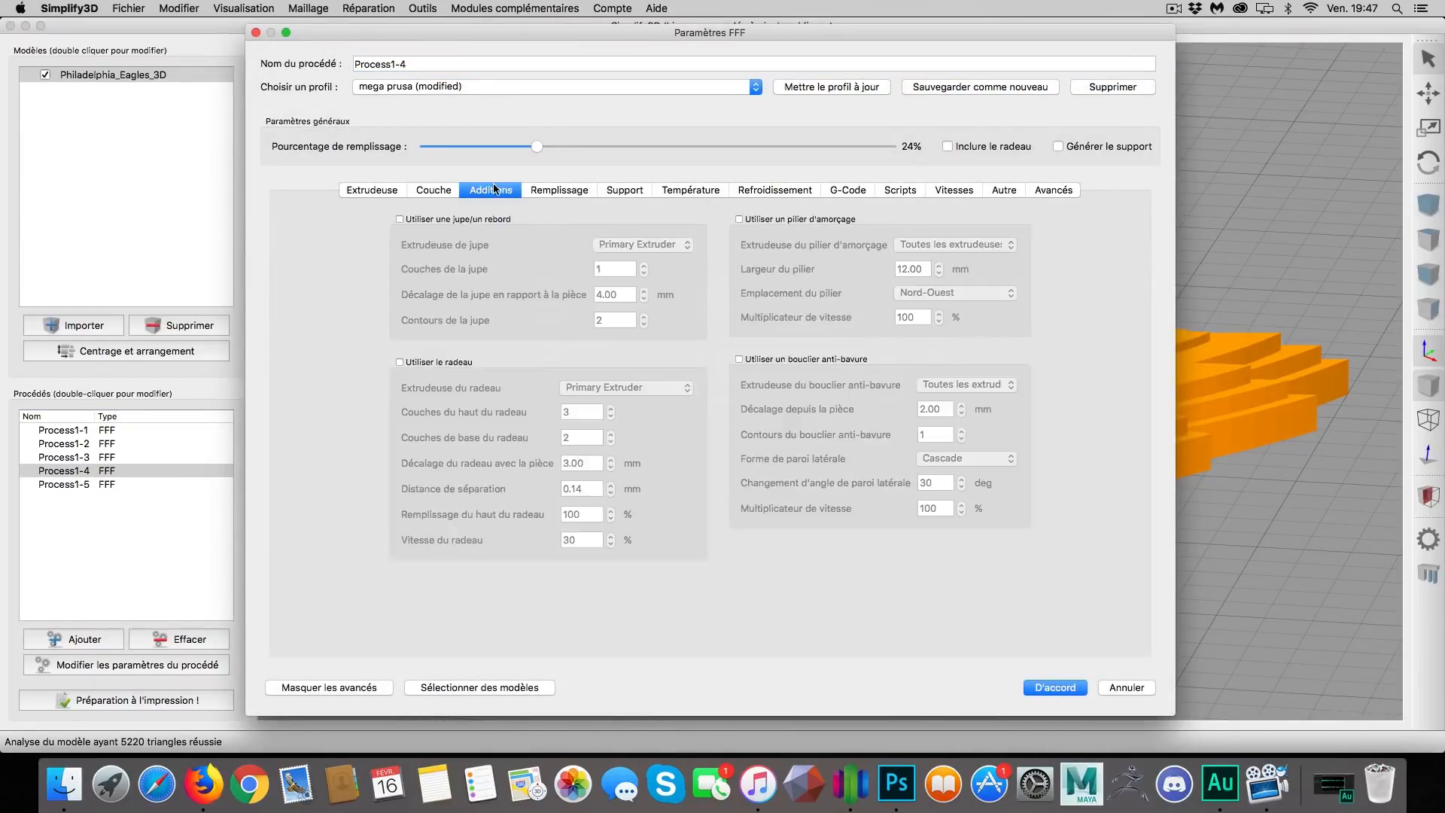
{"action": "left_click", "coordinate": [903, 191]}
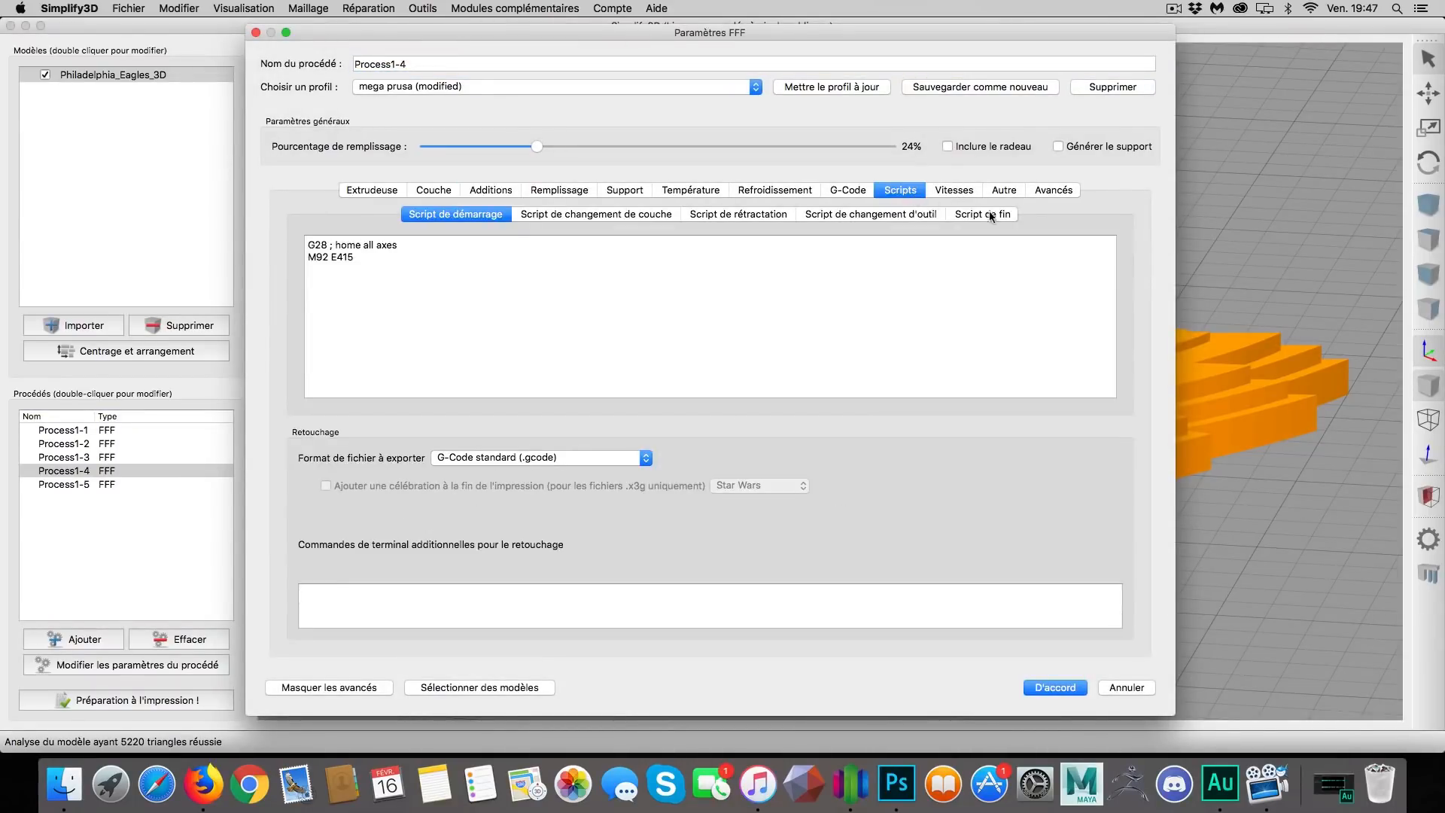
{"action": "left_click", "coordinate": [988, 214]}
{"action": "left_click_drag", "start_coordinate": [417, 272], "coordinate": [247, 234]}
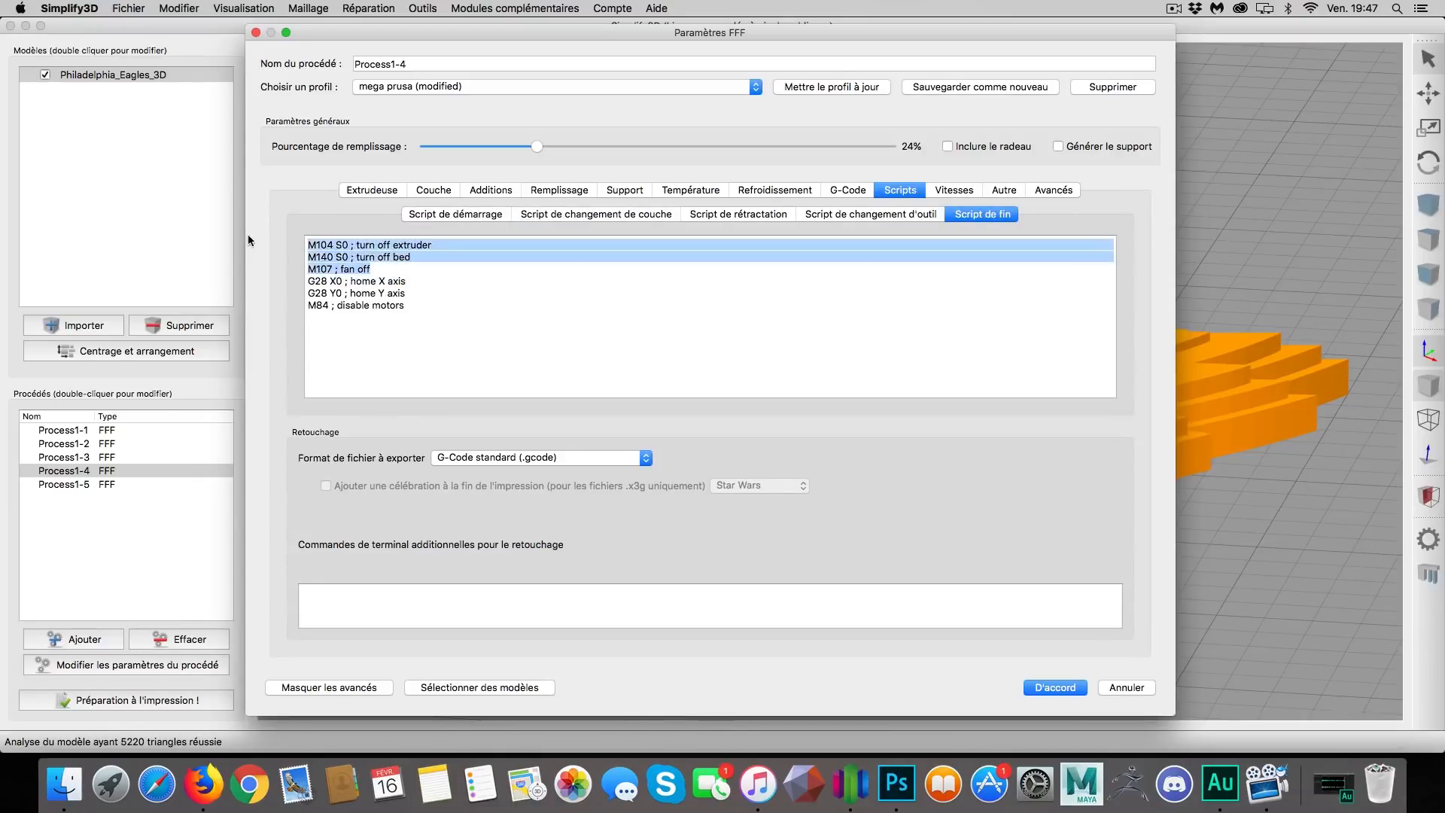
{"action": "key", "text": "BackSpace"}
{"action": "left_click_drag", "start_coordinate": [416, 288], "coordinate": [275, 282]}
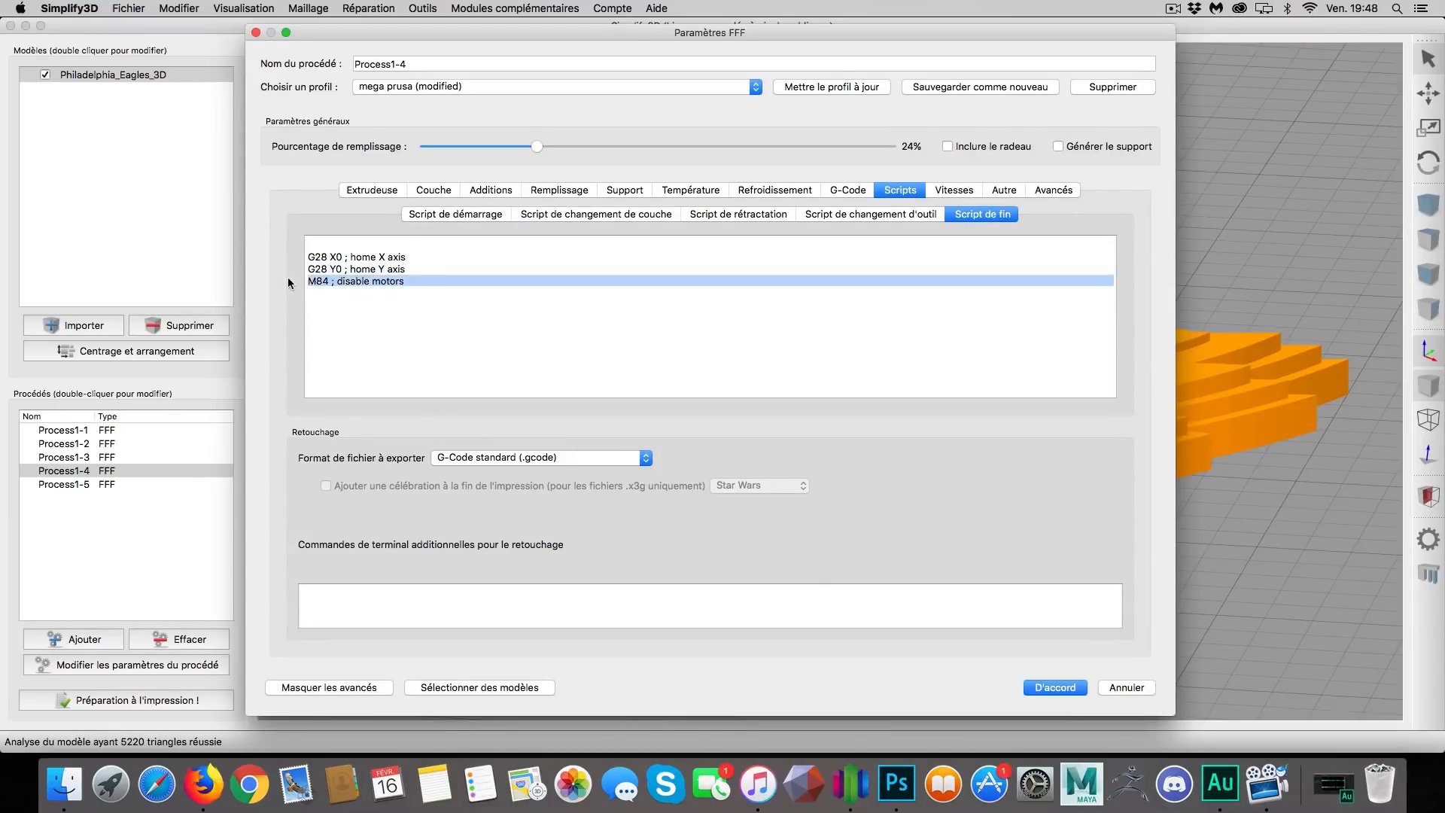
{"action": "key", "text": "BackSpace"}
{"action": "left_click", "coordinate": [1054, 688]}
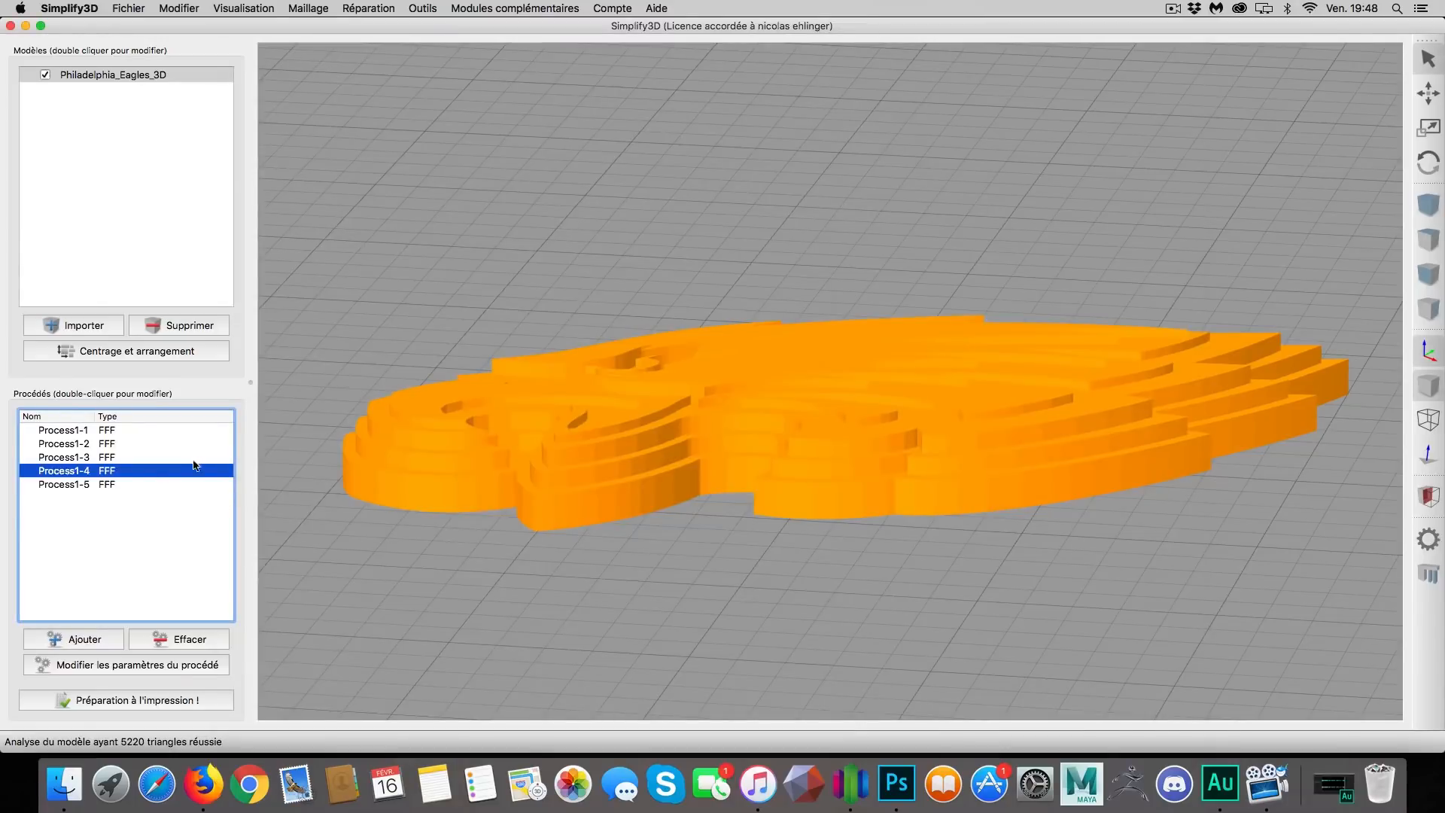
Check Process1-5's layer and skirt settings, then reduce its ending script to the G28 X0 and G28 Y0 homing commands and save.
{"action": "left_click", "coordinate": [122, 486]}
{"action": "double_click", "coordinate": [120, 485]}
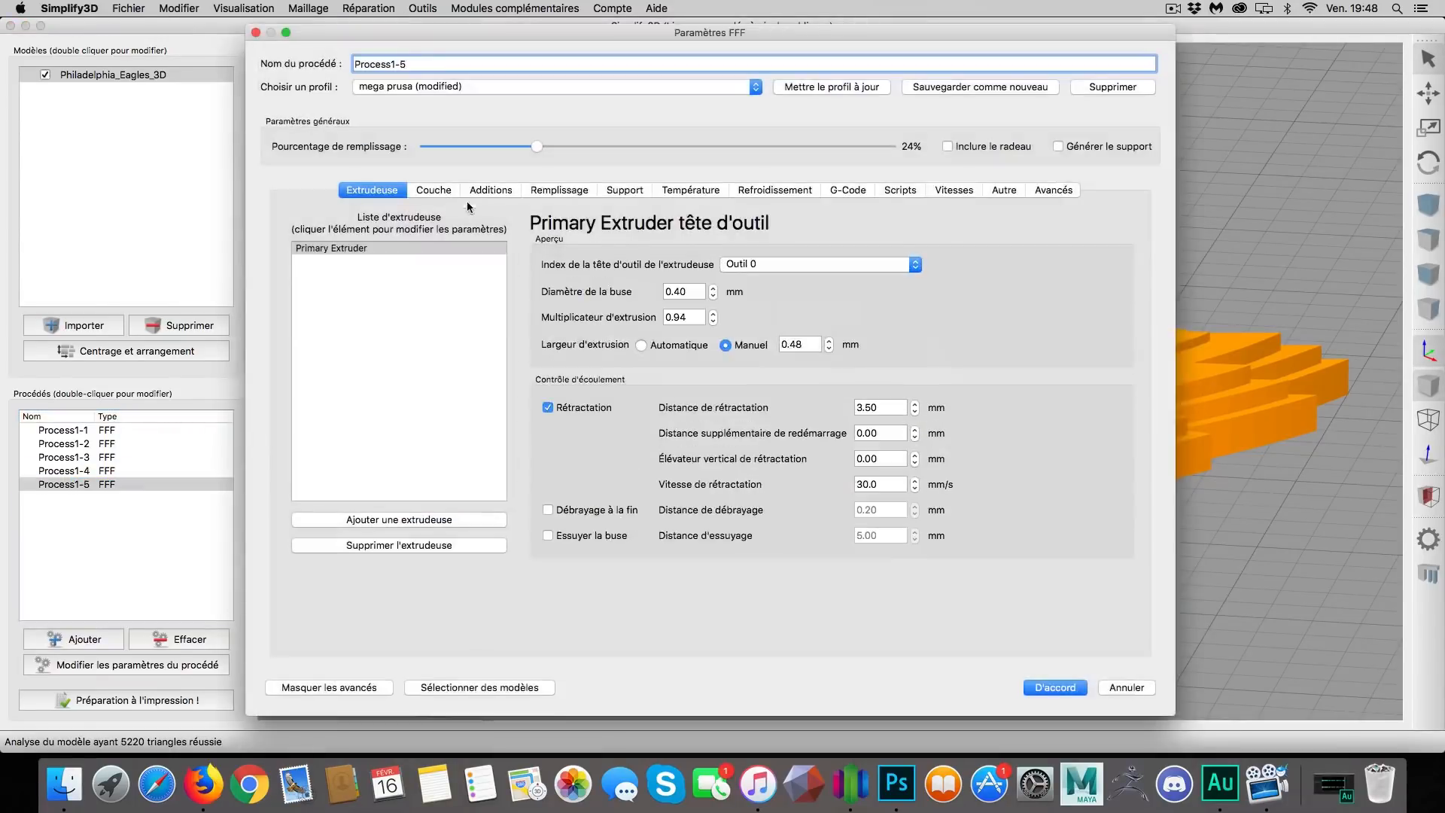
{"action": "left_click", "coordinate": [444, 190]}
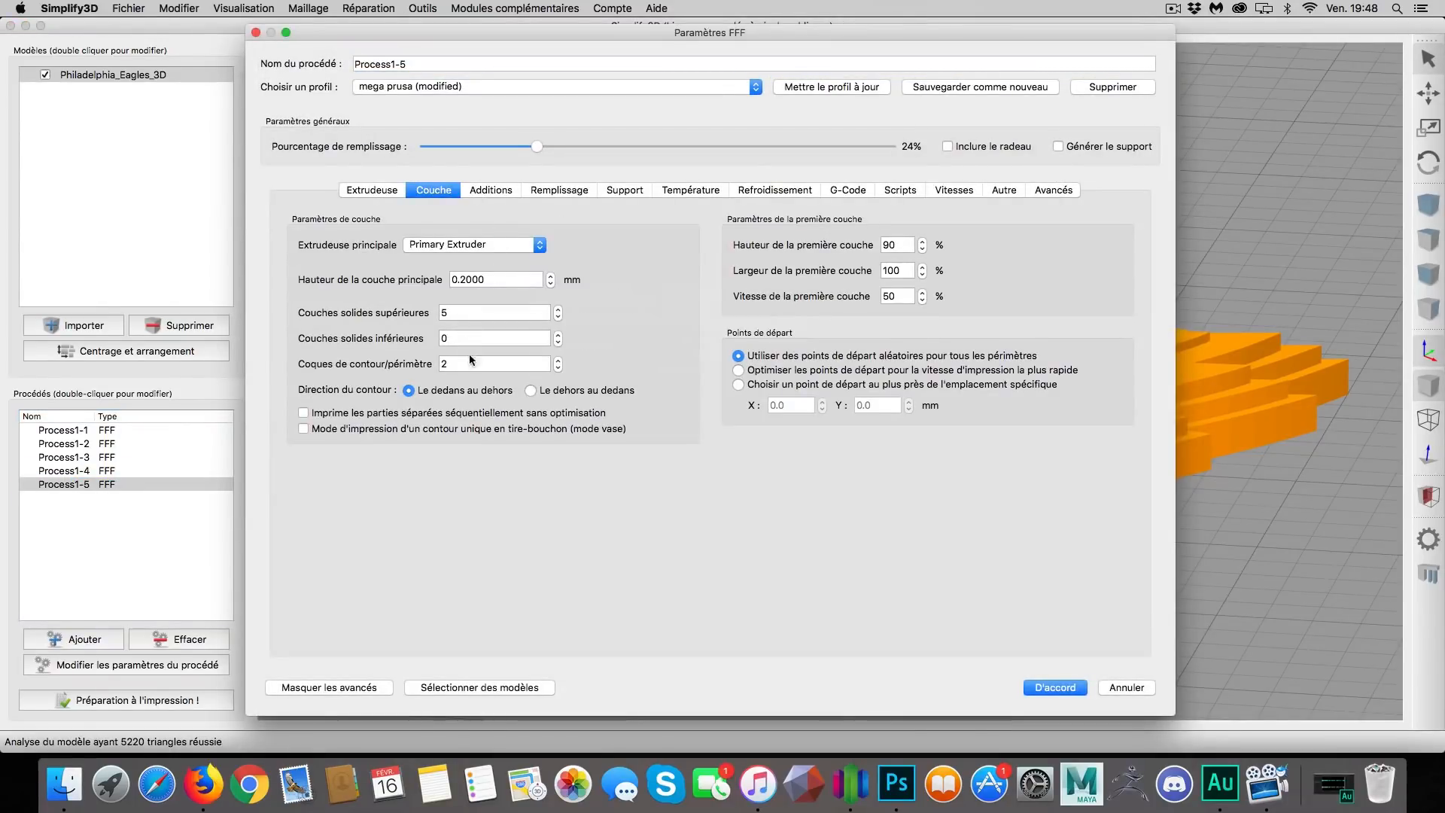
{"action": "left_click", "coordinate": [482, 192]}
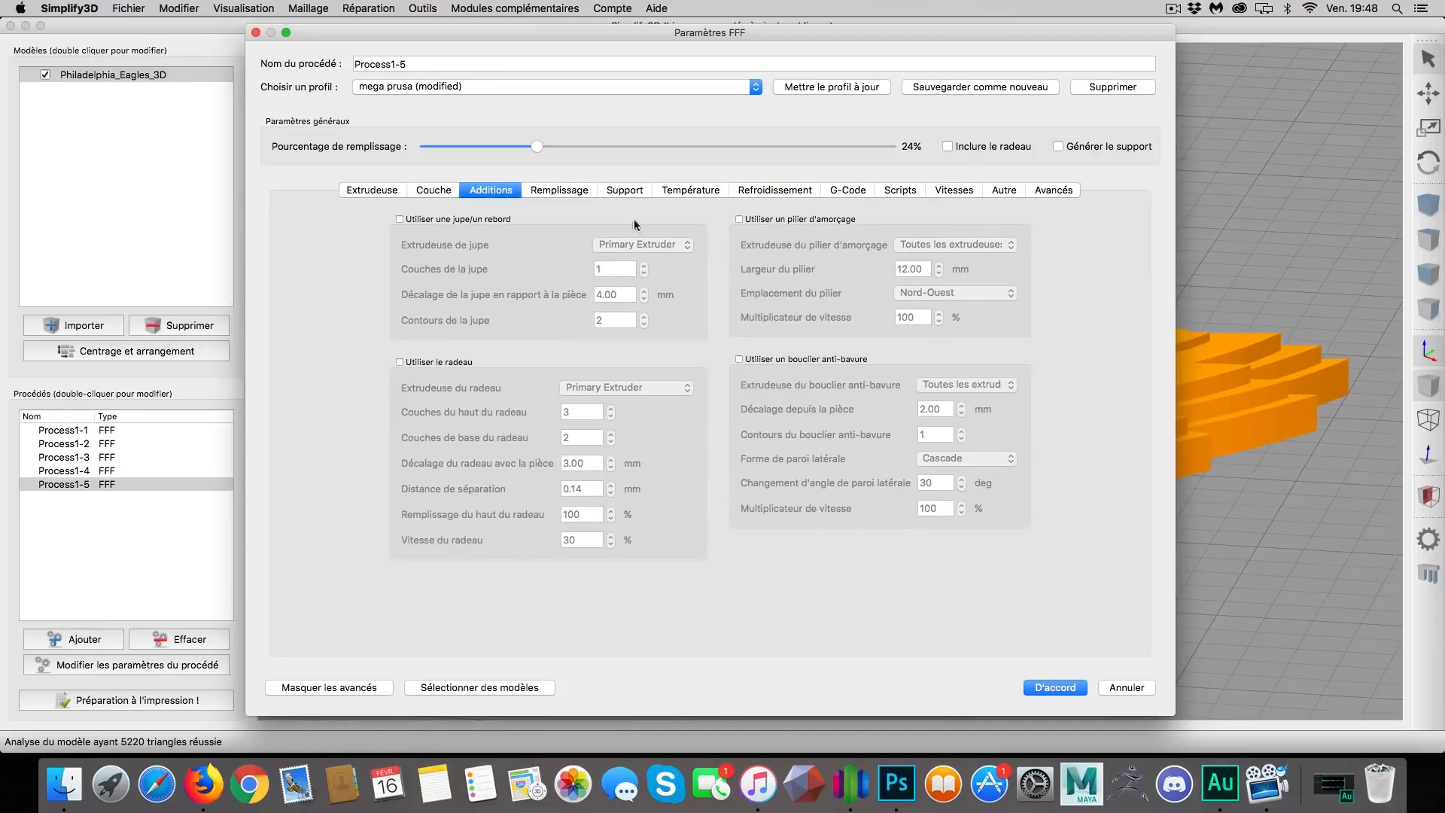
{"action": "left_click", "coordinate": [915, 192]}
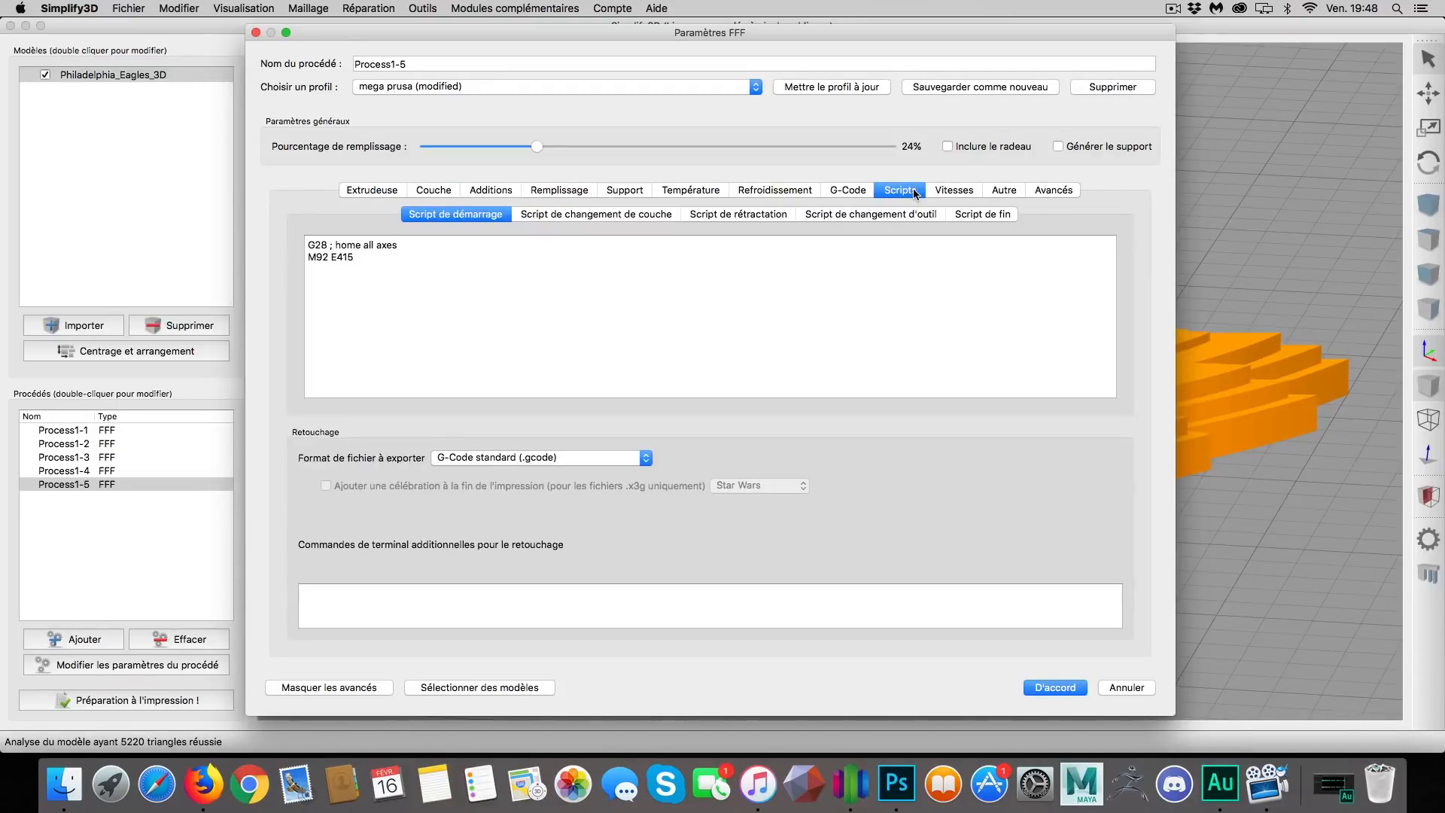
{"action": "left_click", "coordinate": [982, 214]}
{"action": "left_click_drag", "start_coordinate": [422, 257], "coordinate": [294, 283]}
{"action": "key", "text": "BackSpace"}
{"action": "key", "text": "BackSpace"}
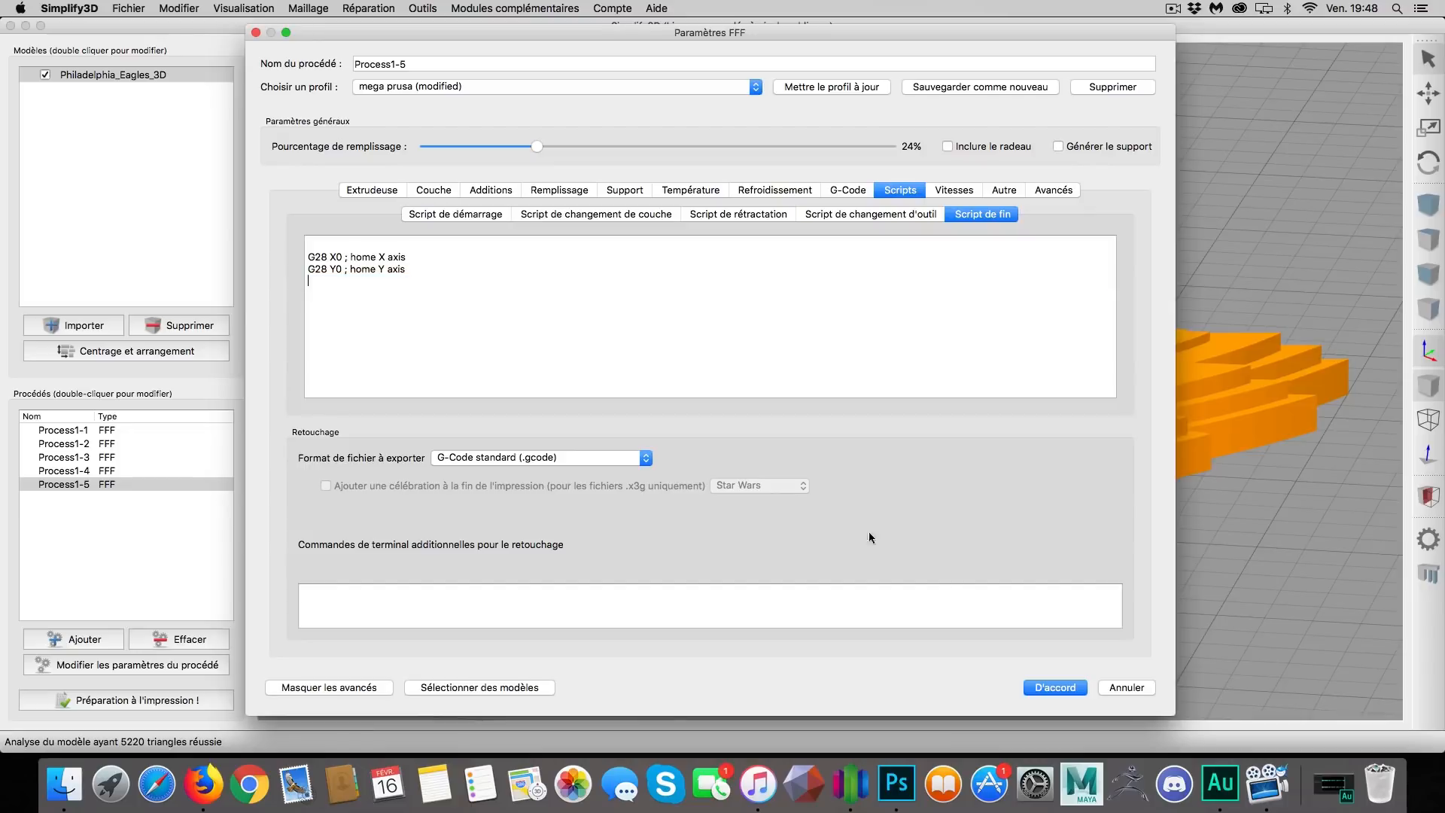
{"action": "left_click", "coordinate": [1053, 688]}
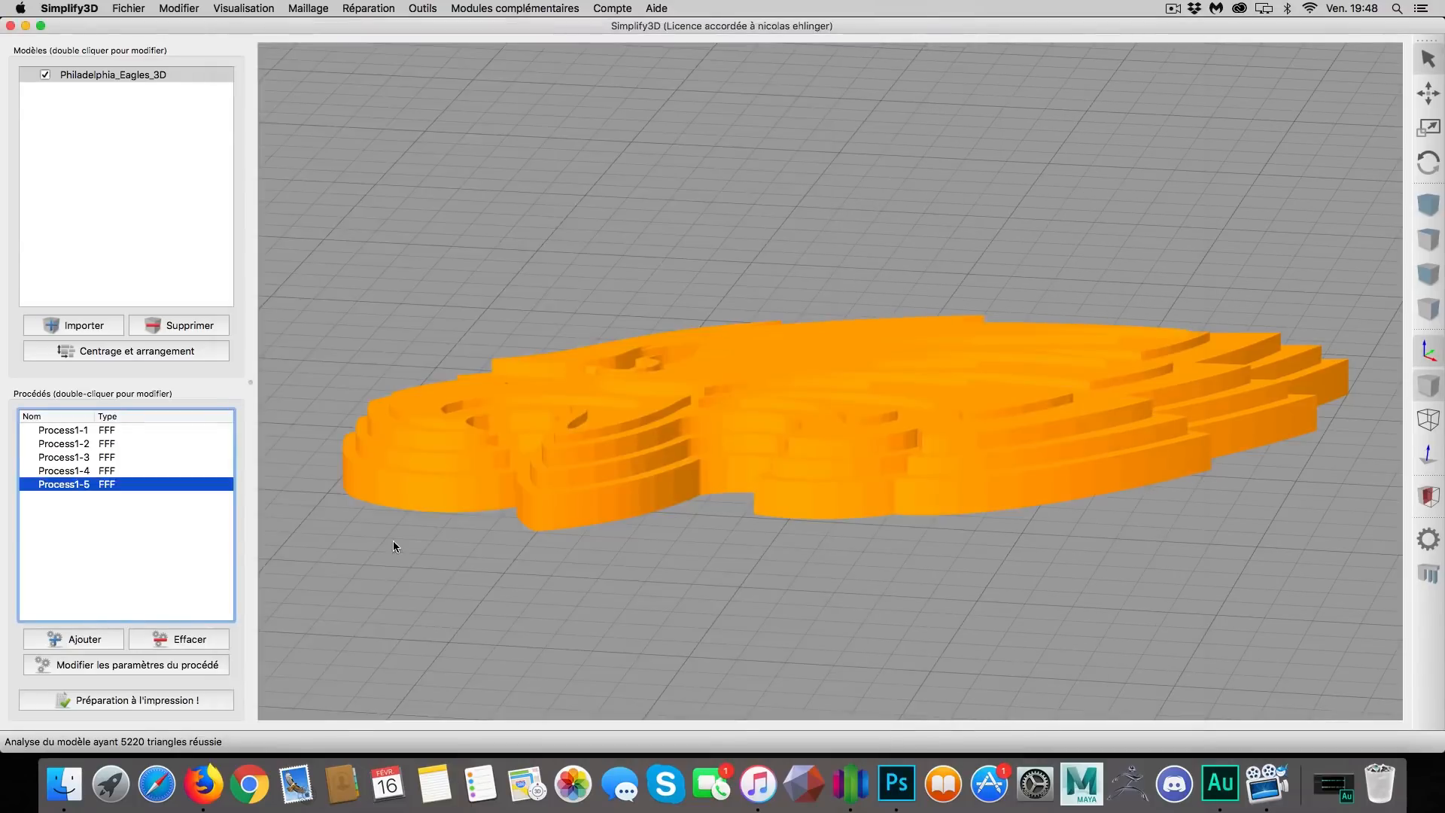
Prepare only Process1-1 for printing, inspect its toolpath preview from the side against the bed, and exit the preview.
{"action": "left_click", "coordinate": [161, 699]}
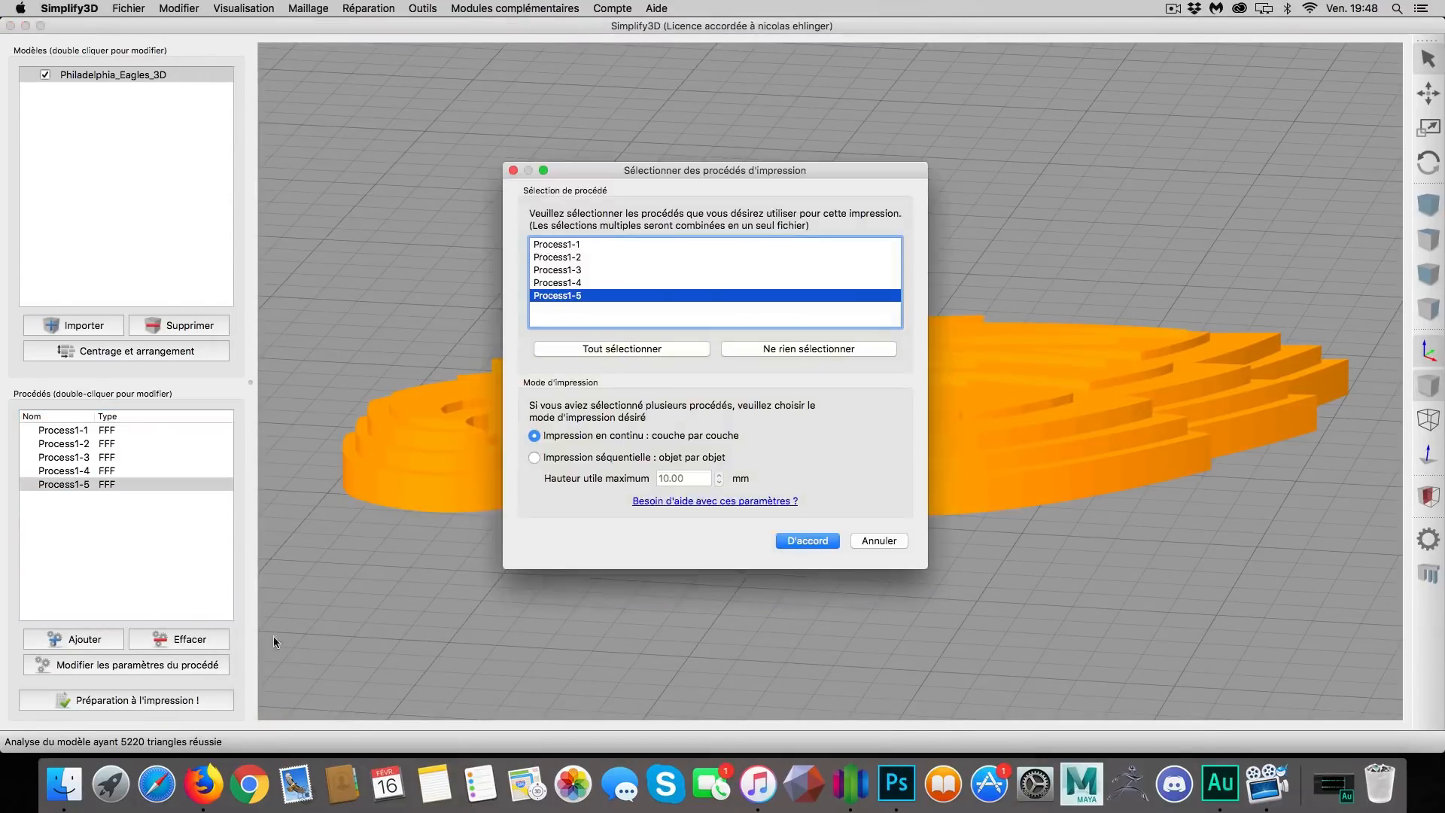
{"action": "left_click", "coordinate": [557, 244], "text": "super"}
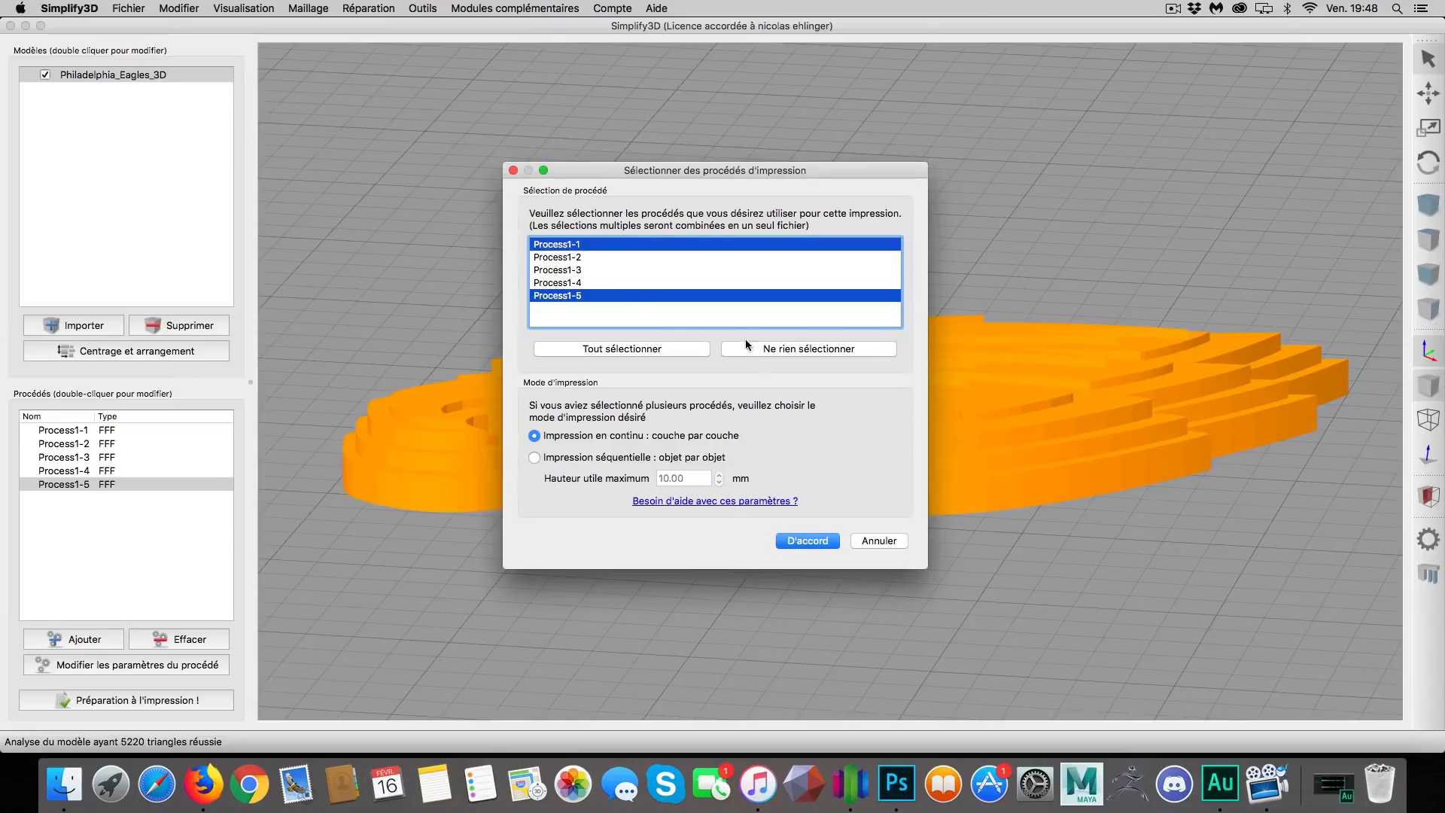
{"action": "left_click", "coordinate": [753, 348]}
{"action": "left_click", "coordinate": [561, 245]}
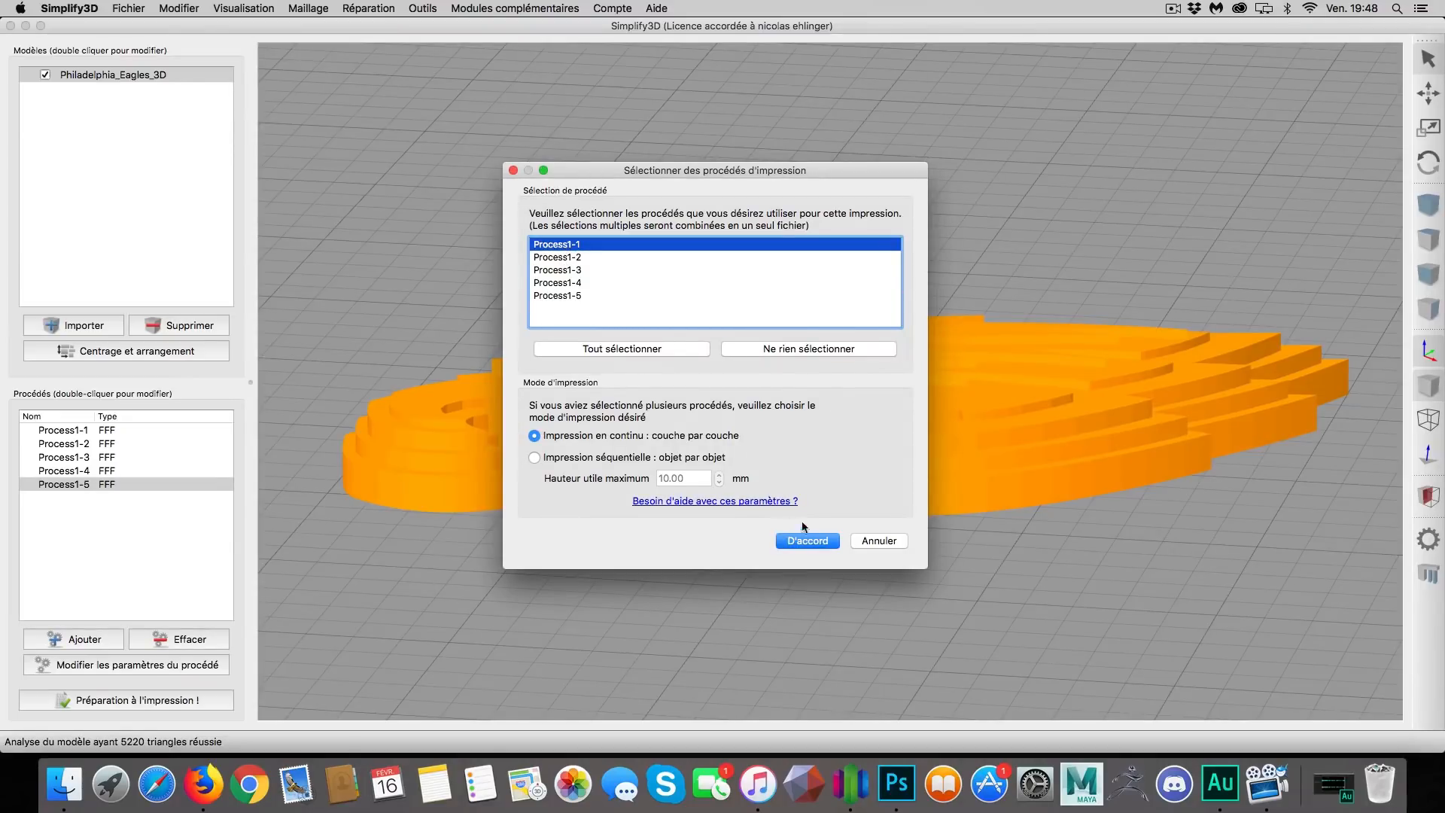
{"action": "left_click", "coordinate": [808, 540]}
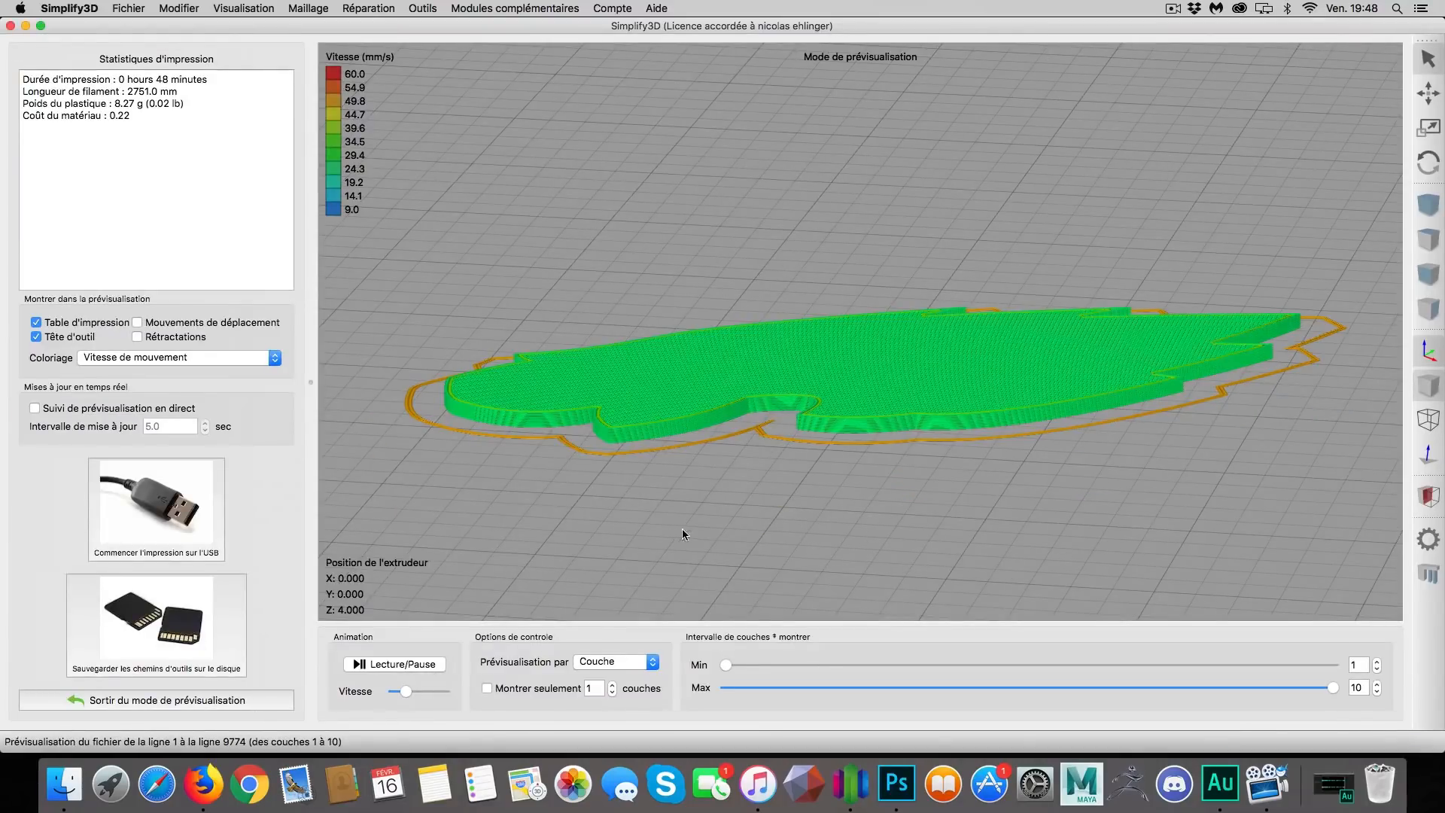
{"action": "left_click_drag", "start_coordinate": [681, 534], "coordinate": [672, 352]}
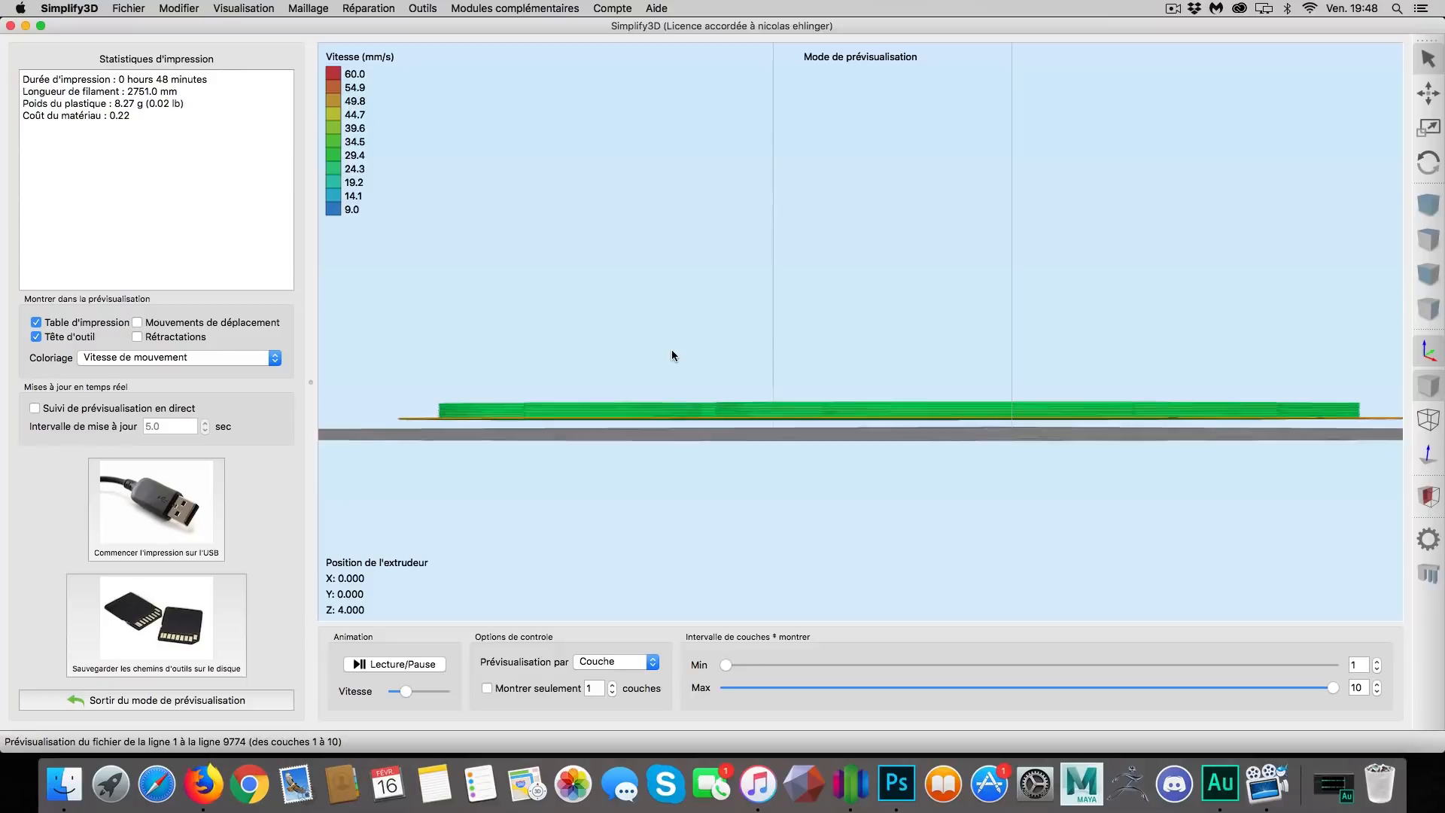
{"action": "left_click", "coordinate": [182, 700]}
Disable the start-printing-at-height option in Process1-1's advanced layer modifications and save the settings.
{"action": "double_click", "coordinate": [118, 428]}
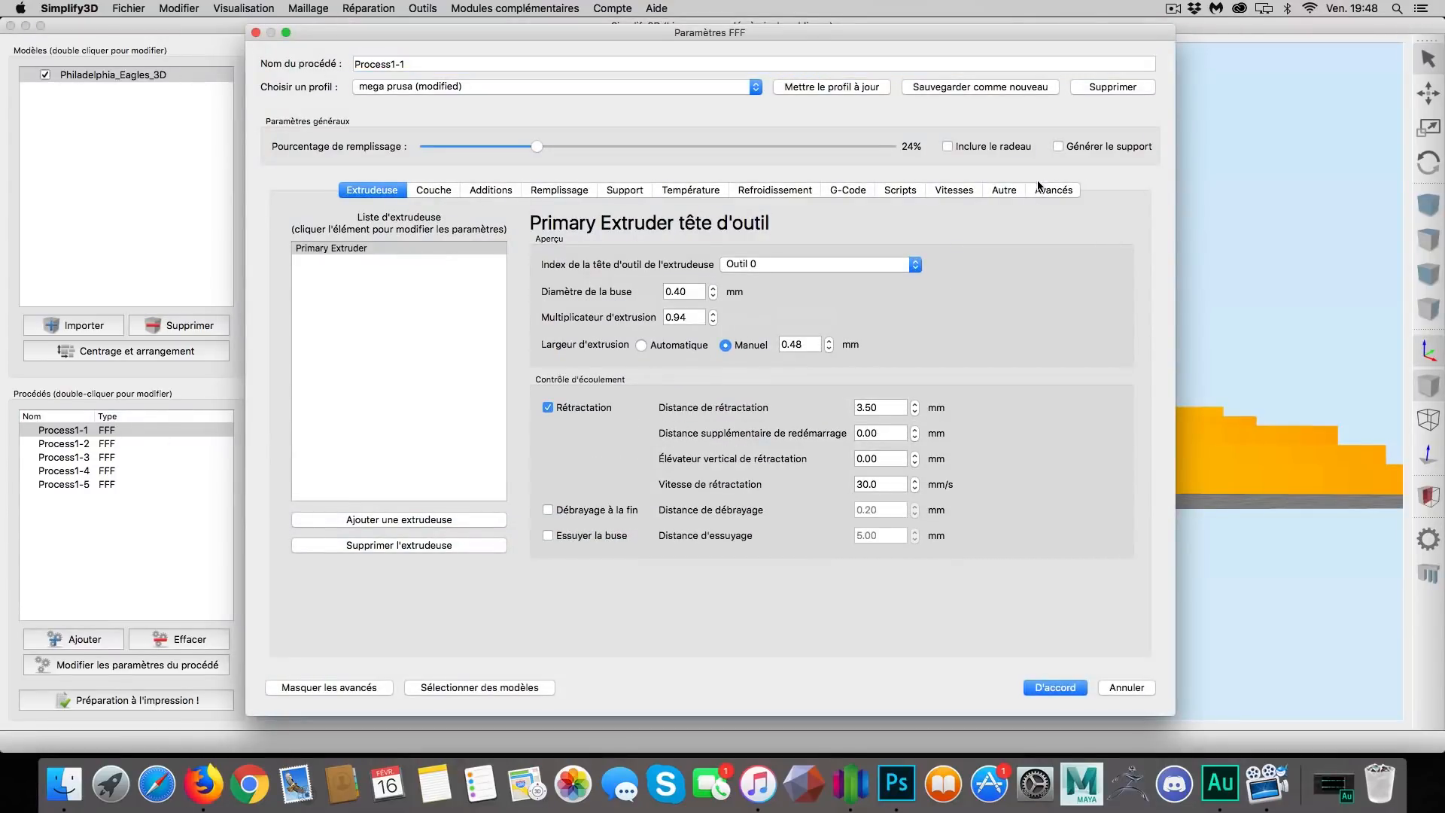
{"action": "left_click", "coordinate": [1044, 191]}
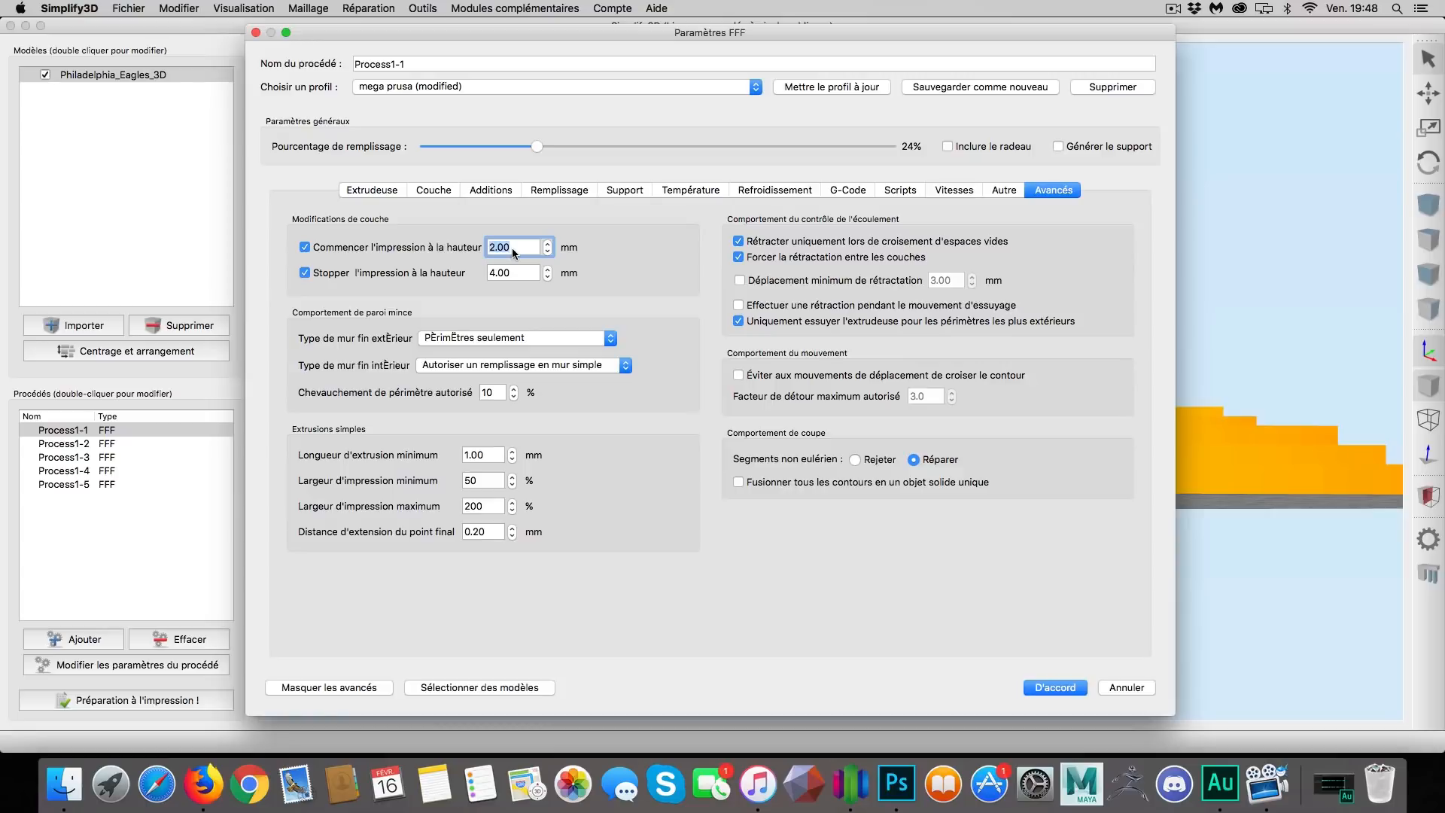
{"action": "left_click", "coordinate": [304, 248]}
{"action": "left_click", "coordinate": [1055, 687]}
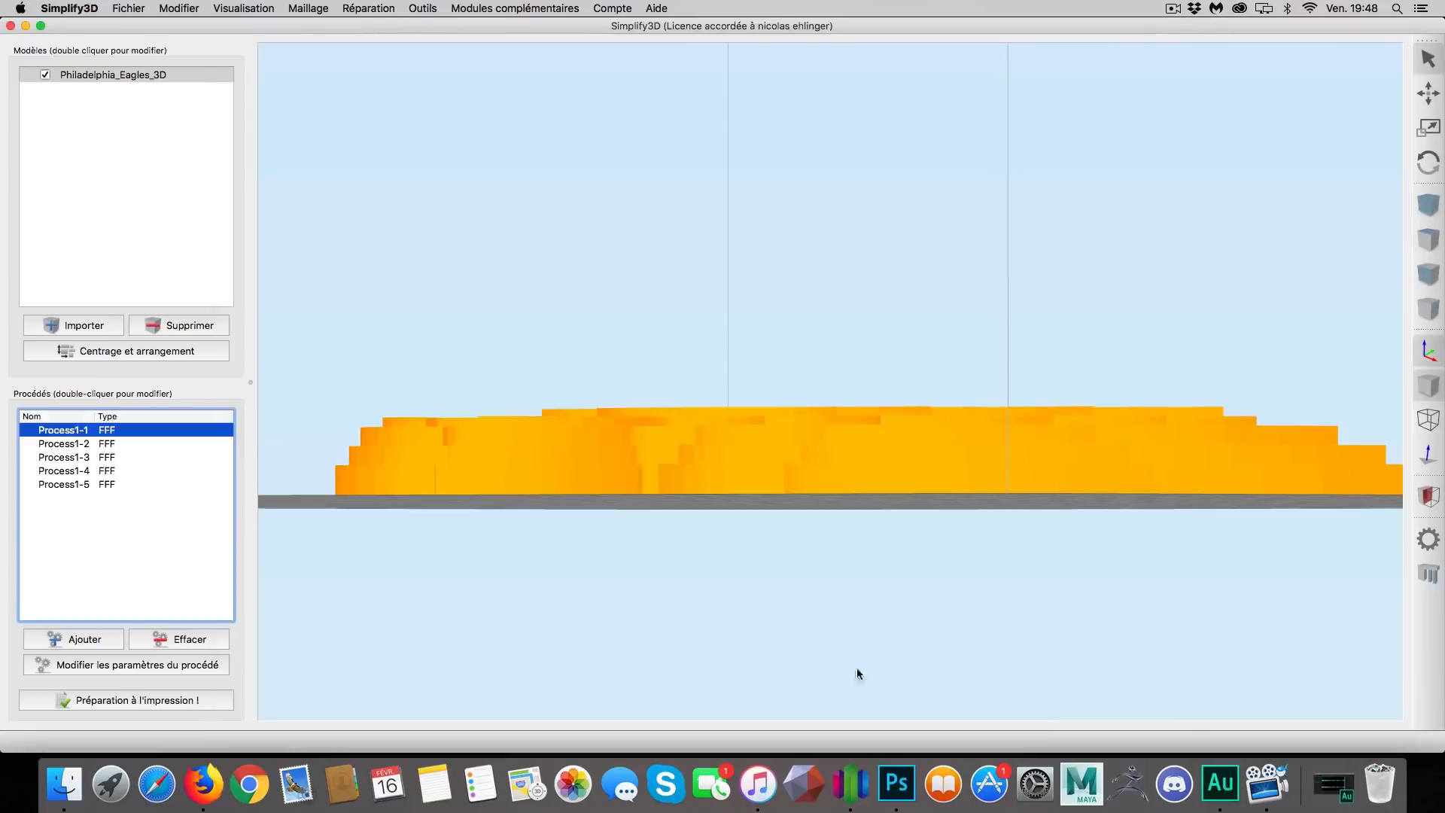
Prepare Process1-1 again, inspect its toolpaths from the bed upwards, and leave the preview.
{"action": "left_click", "coordinate": [126, 699]}
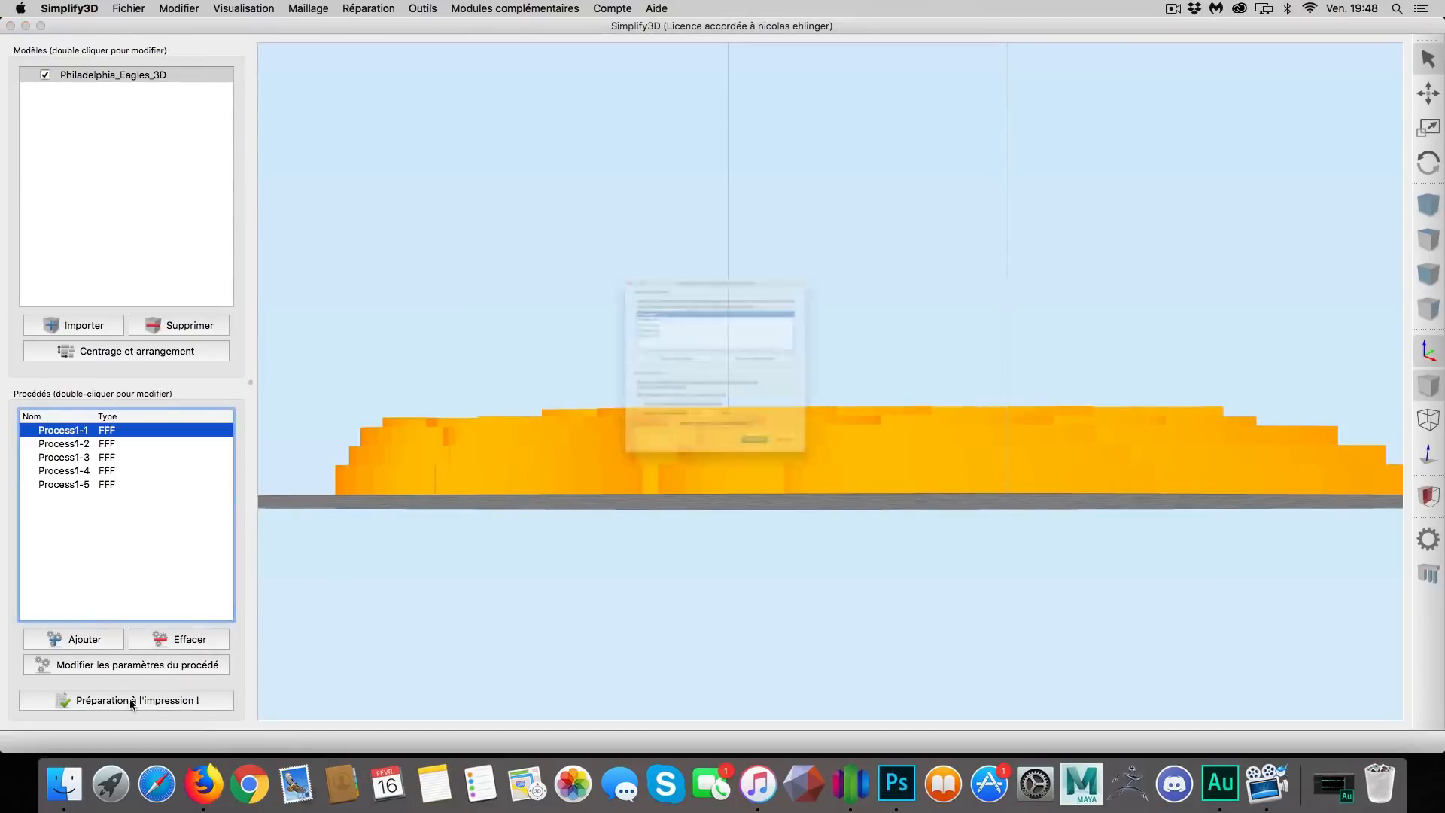
{"action": "left_click", "coordinate": [805, 539]}
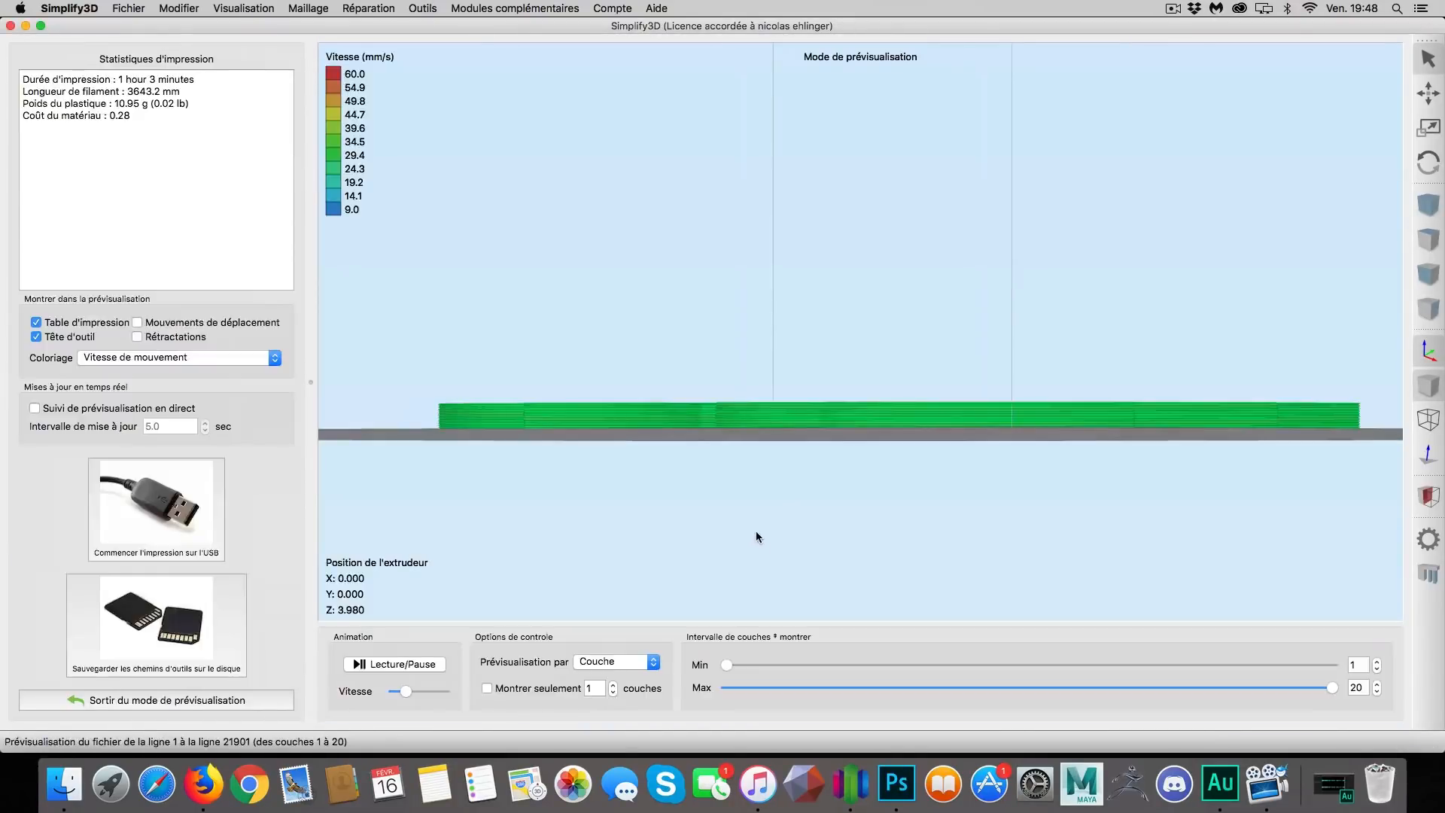
{"action": "left_click_drag", "start_coordinate": [697, 535], "coordinate": [886, 564]}
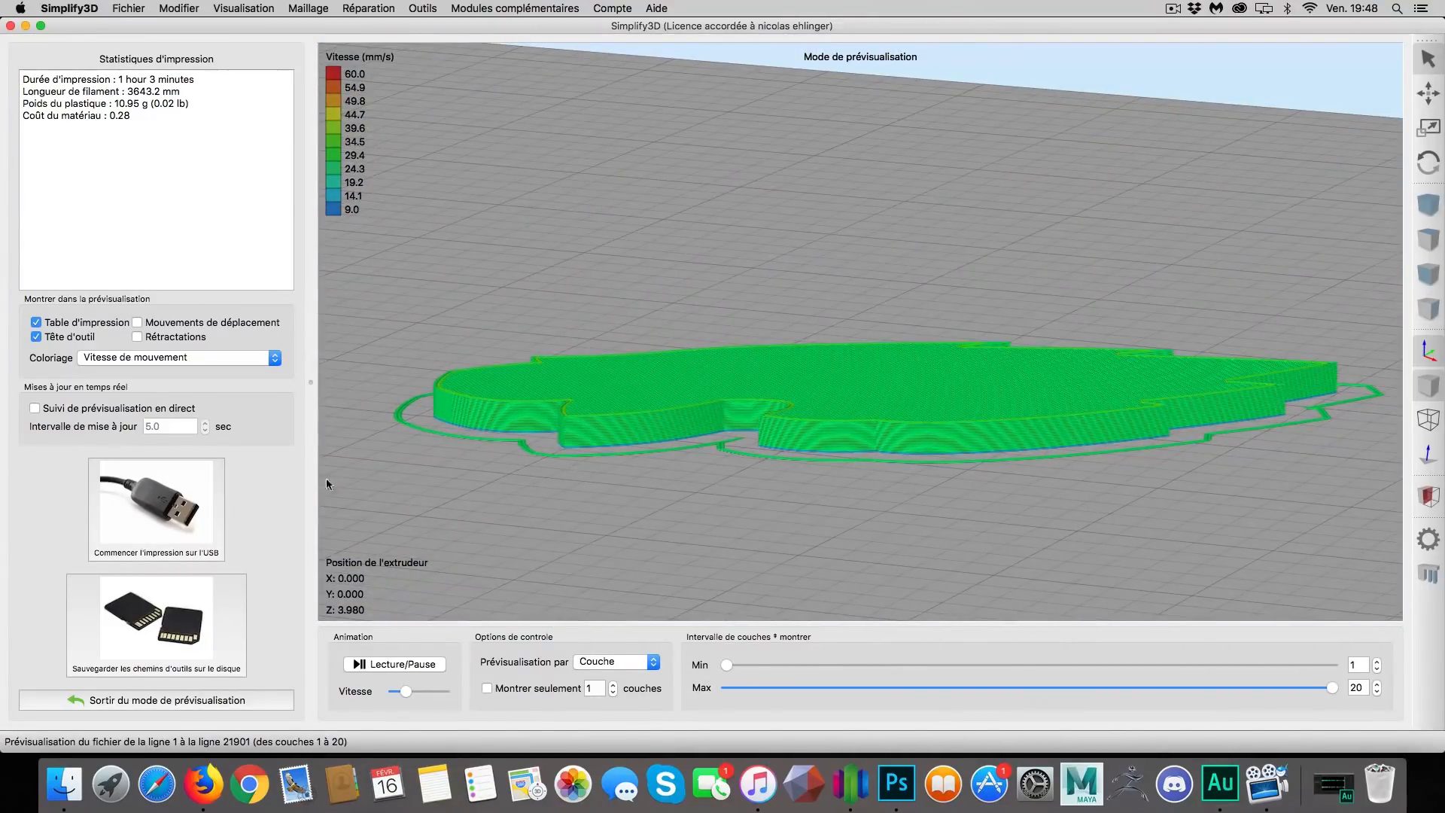
{"action": "left_click", "coordinate": [199, 700]}
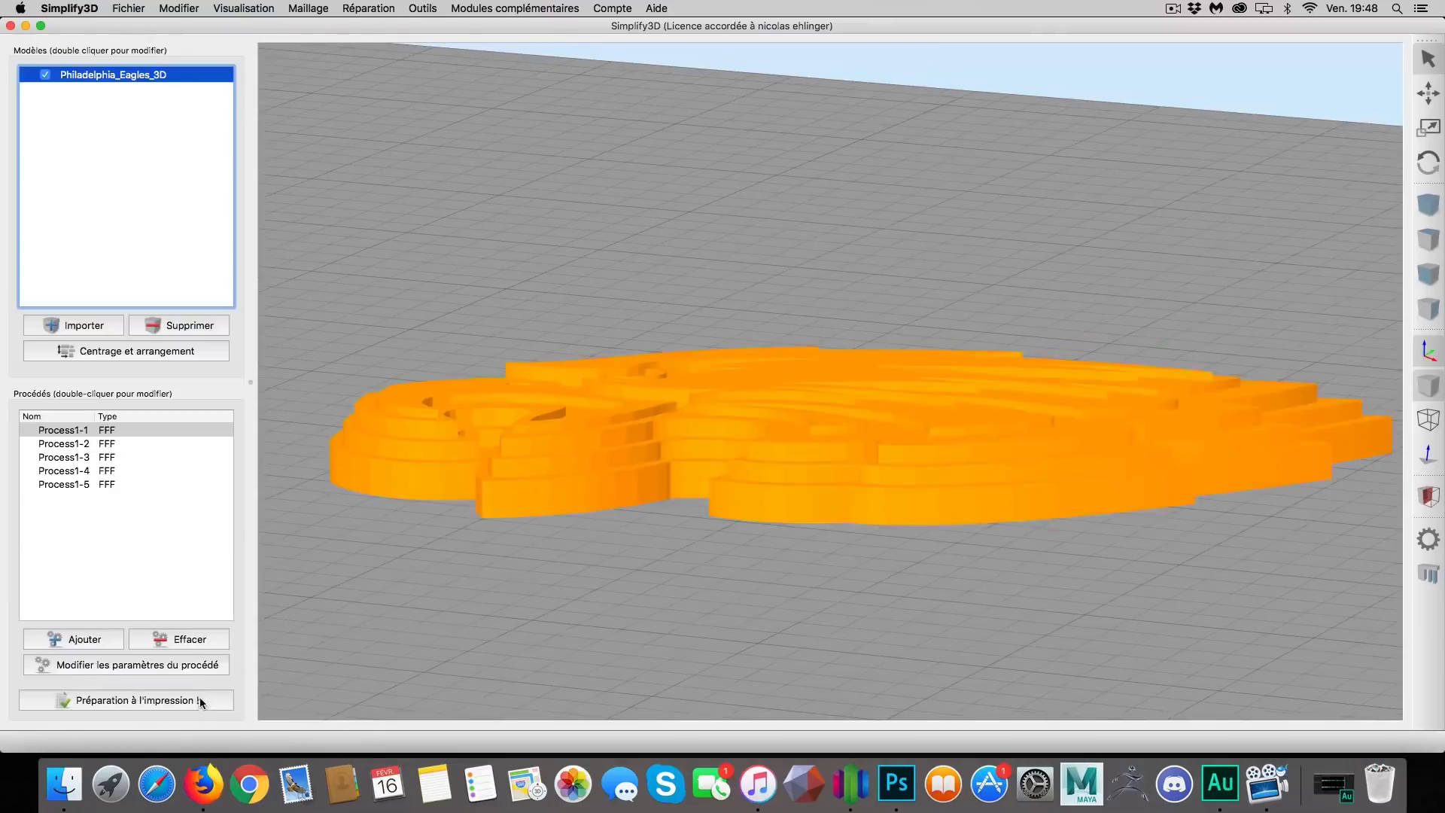
Prepare Process1-2 alone, inspect its toolpath section from several angles, and leave the preview.
{"action": "left_click", "coordinate": [75, 443]}
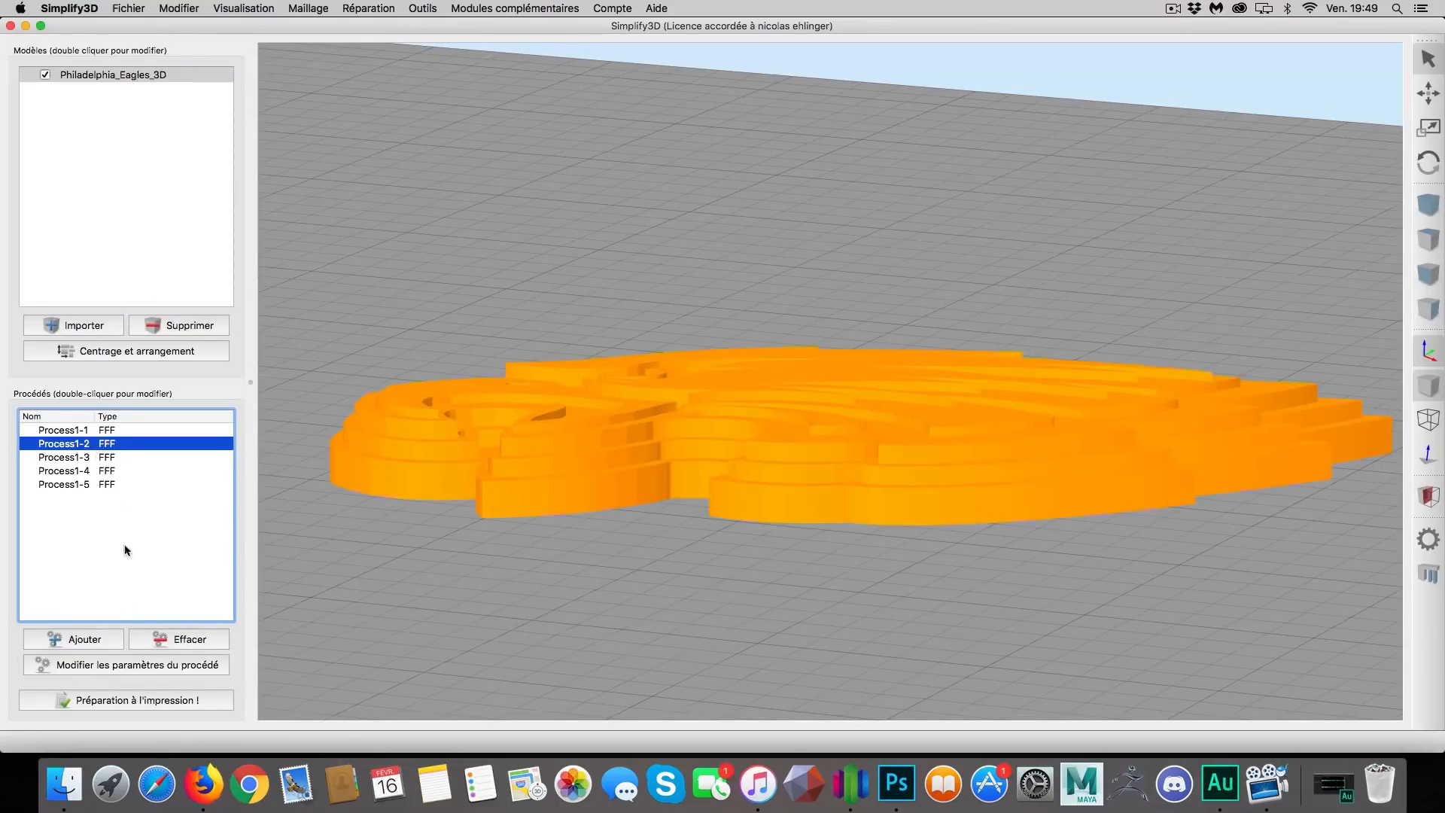
{"action": "left_click", "coordinate": [153, 700]}
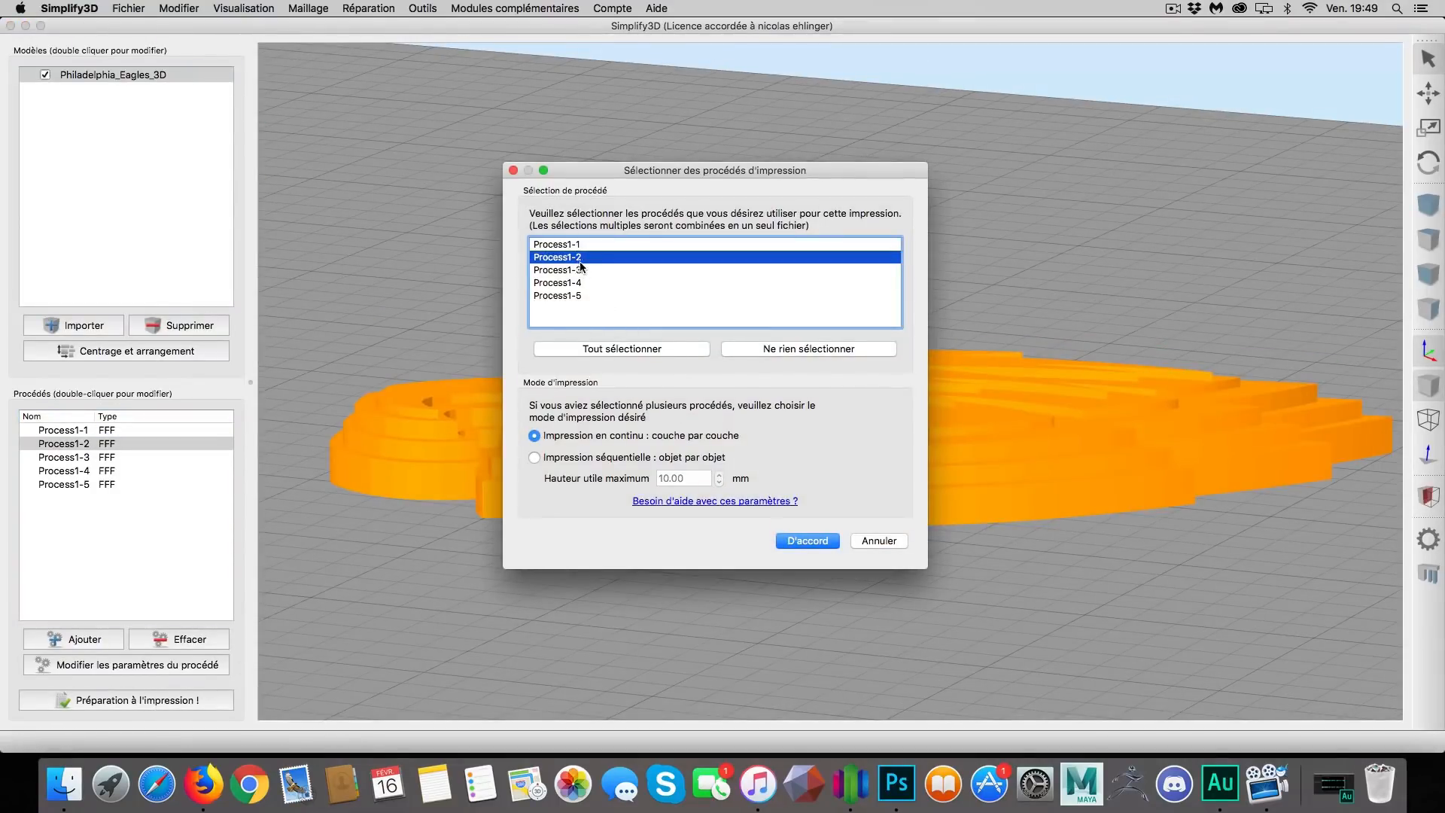
{"action": "left_click", "coordinate": [803, 541]}
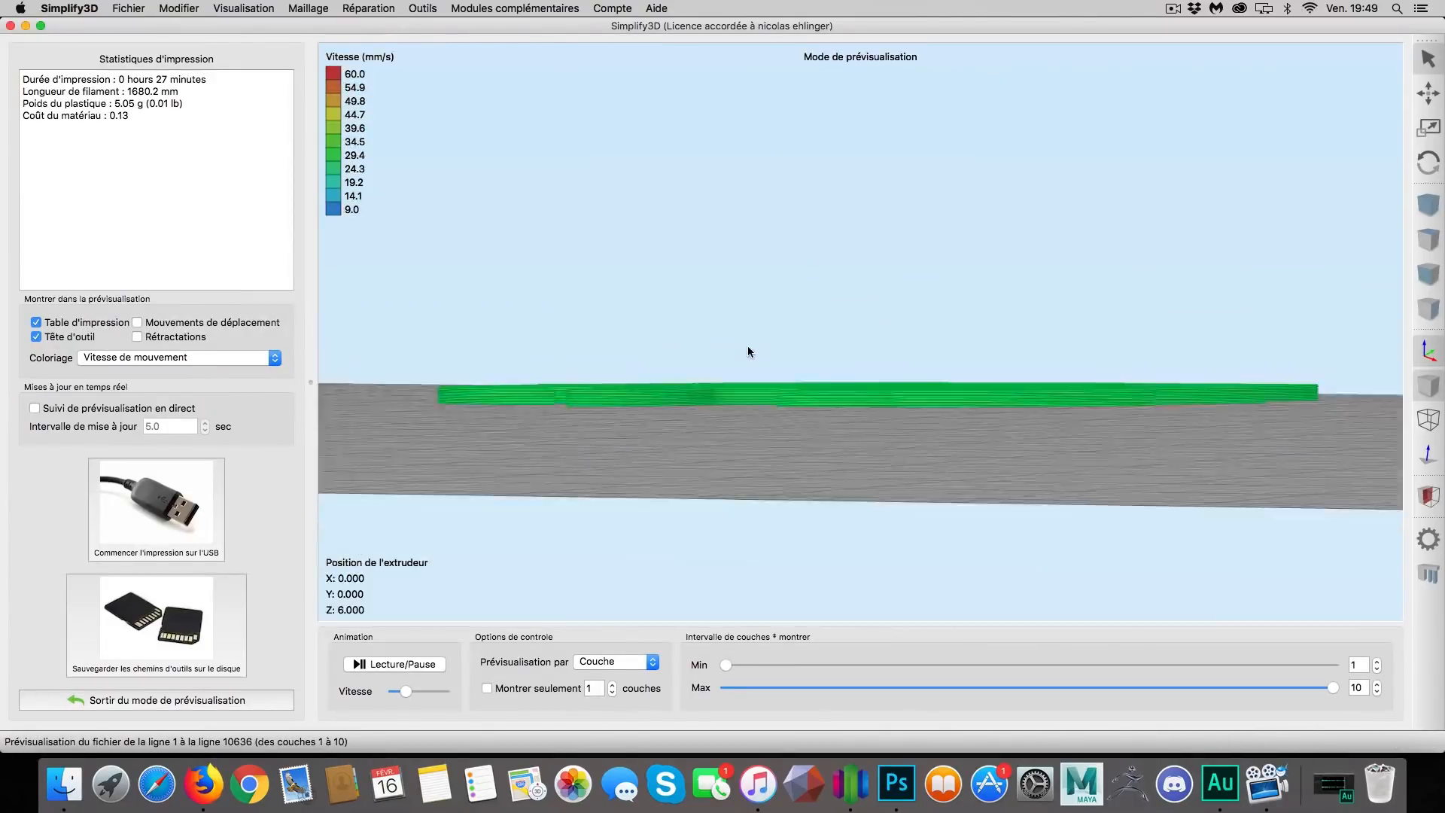
{"action": "left_click_drag", "start_coordinate": [747, 350], "coordinate": [693, 67]}
{"action": "left_click_drag", "start_coordinate": [745, 463], "coordinate": [765, 504]}
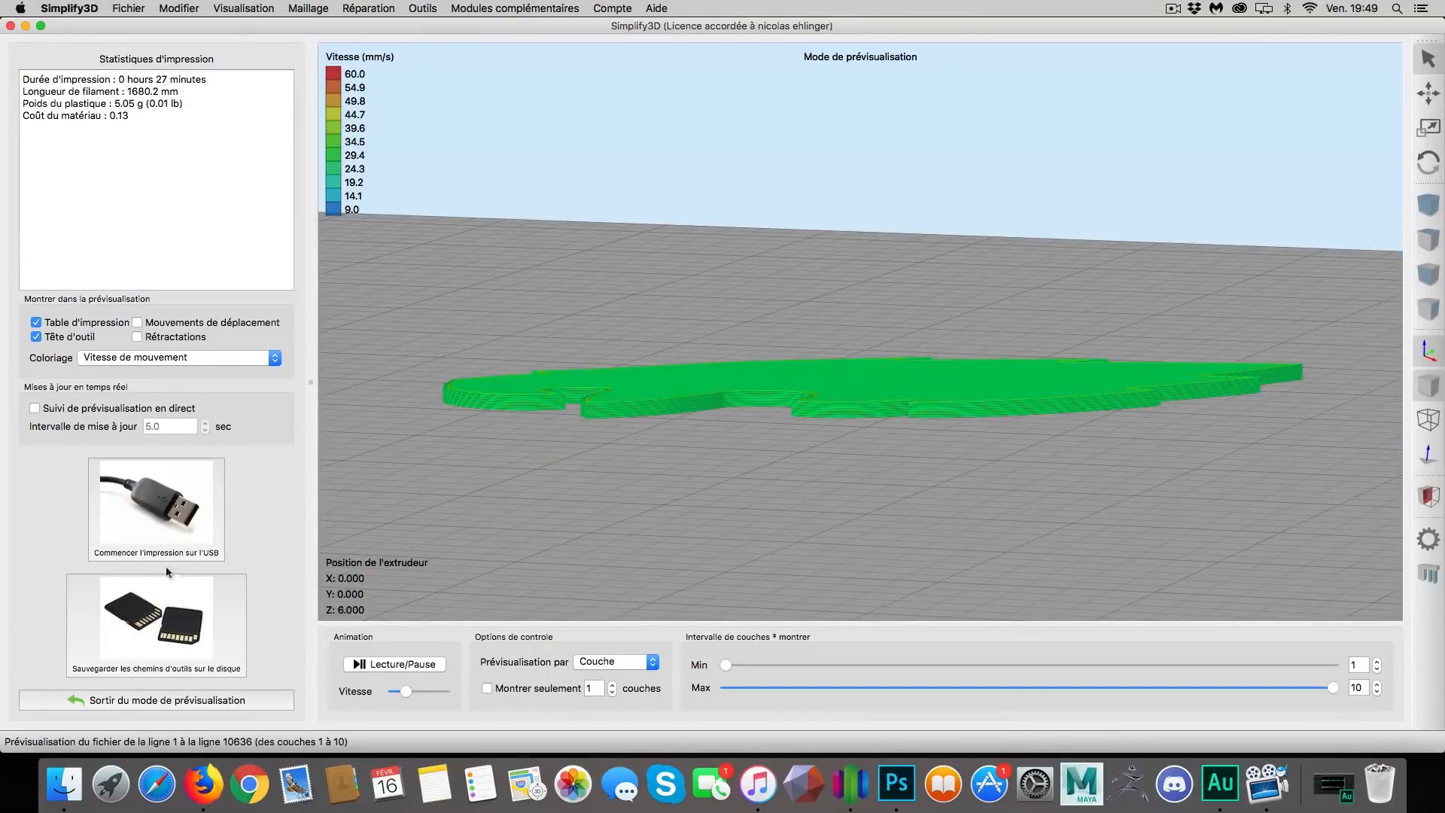
{"action": "left_click", "coordinate": [196, 699]}
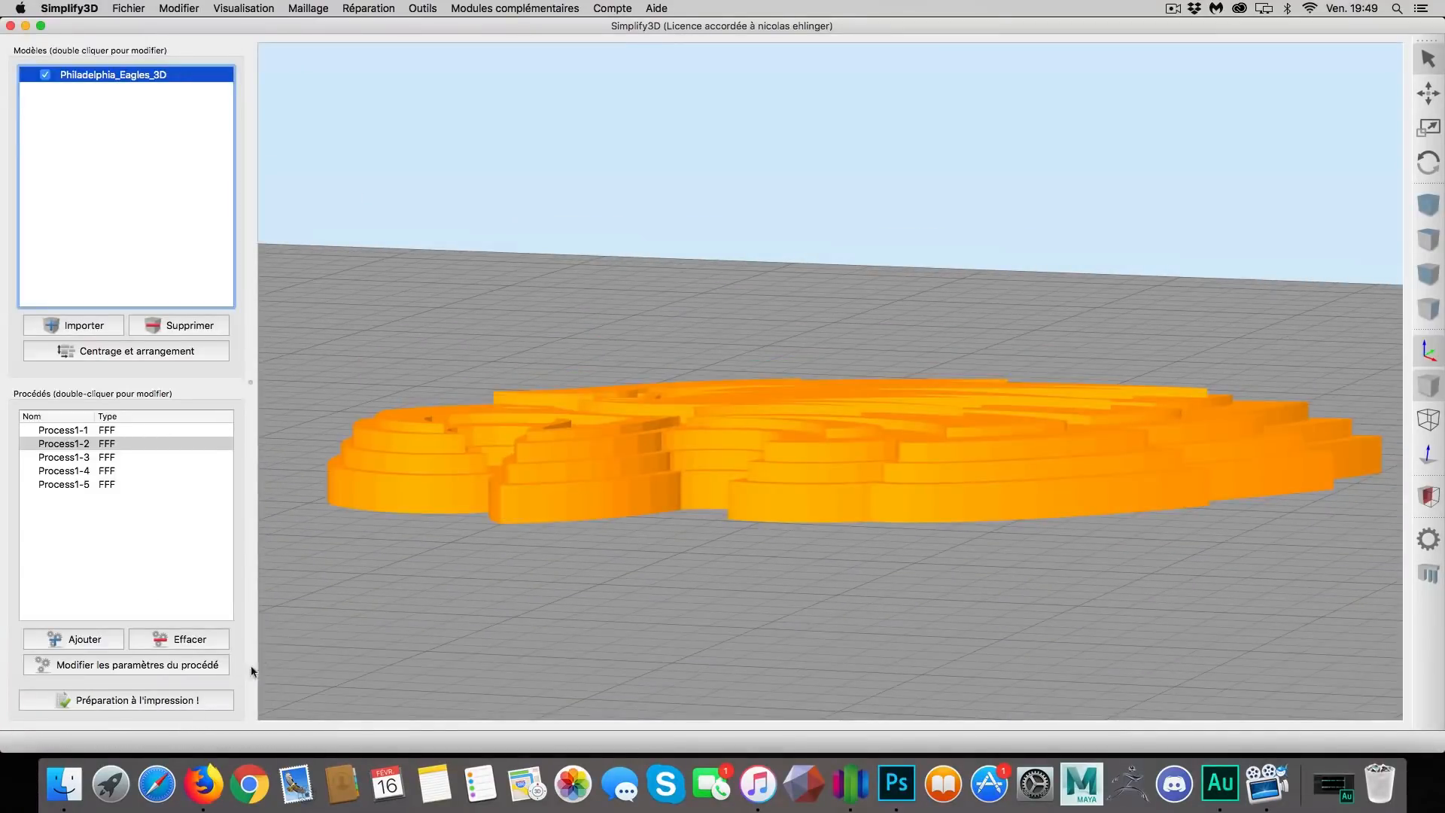
Prepare Process1-3 alone, examine its section of the model in the toolpath preview, and return to the model view.
{"action": "double_click", "coordinate": [94, 458]}
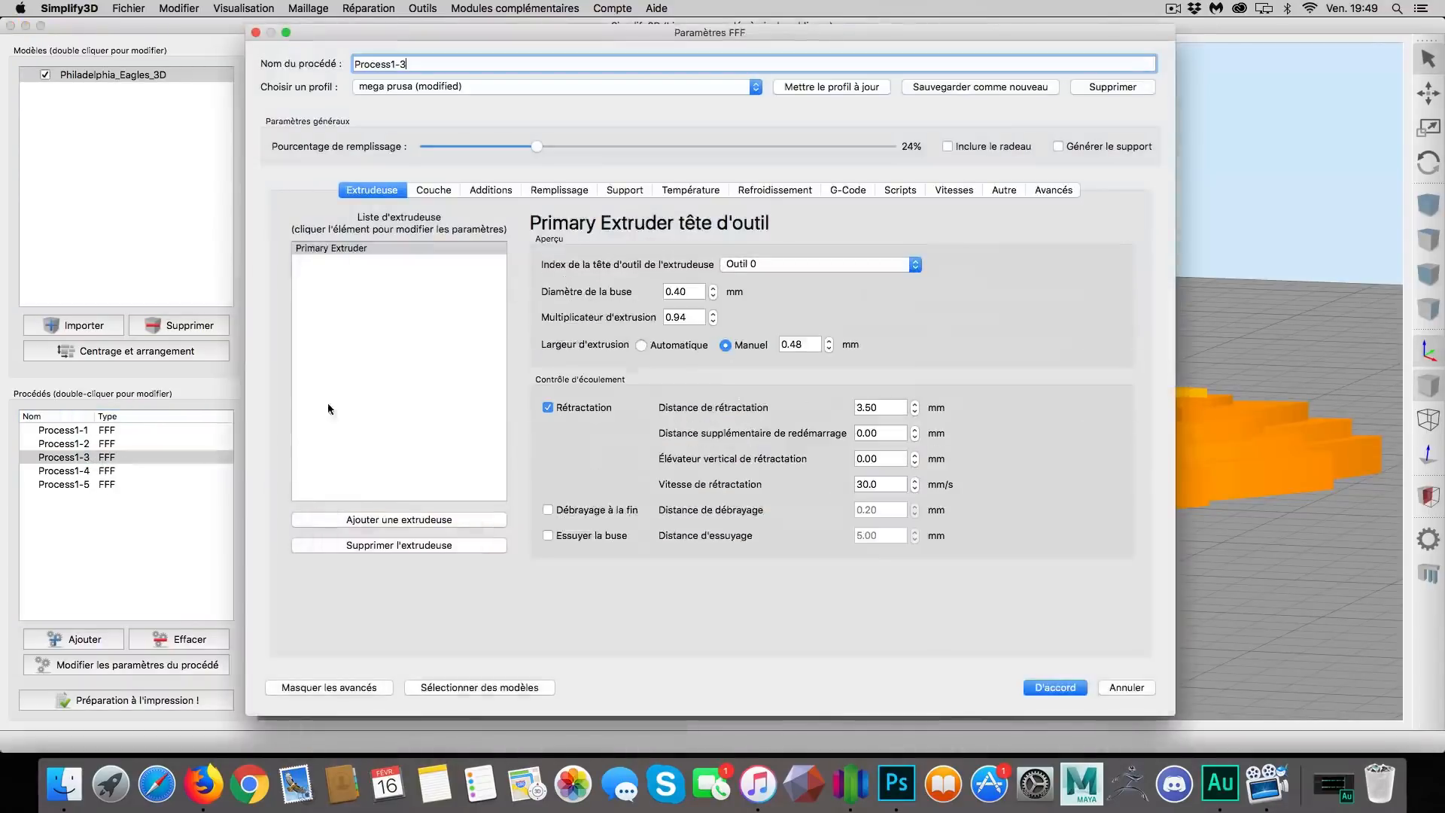
{"action": "left_click", "coordinate": [1054, 688]}
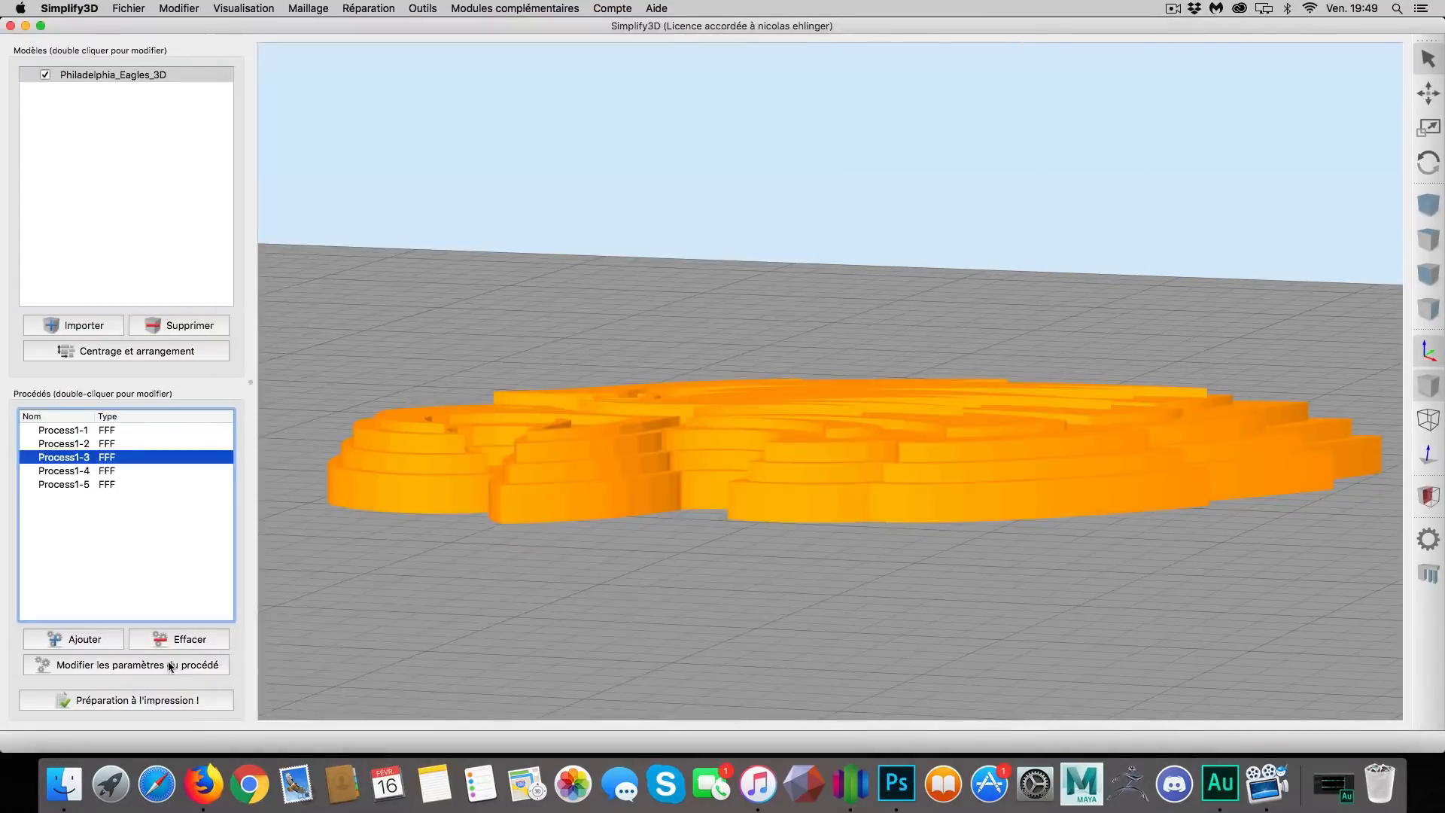
{"action": "left_click", "coordinate": [166, 698]}
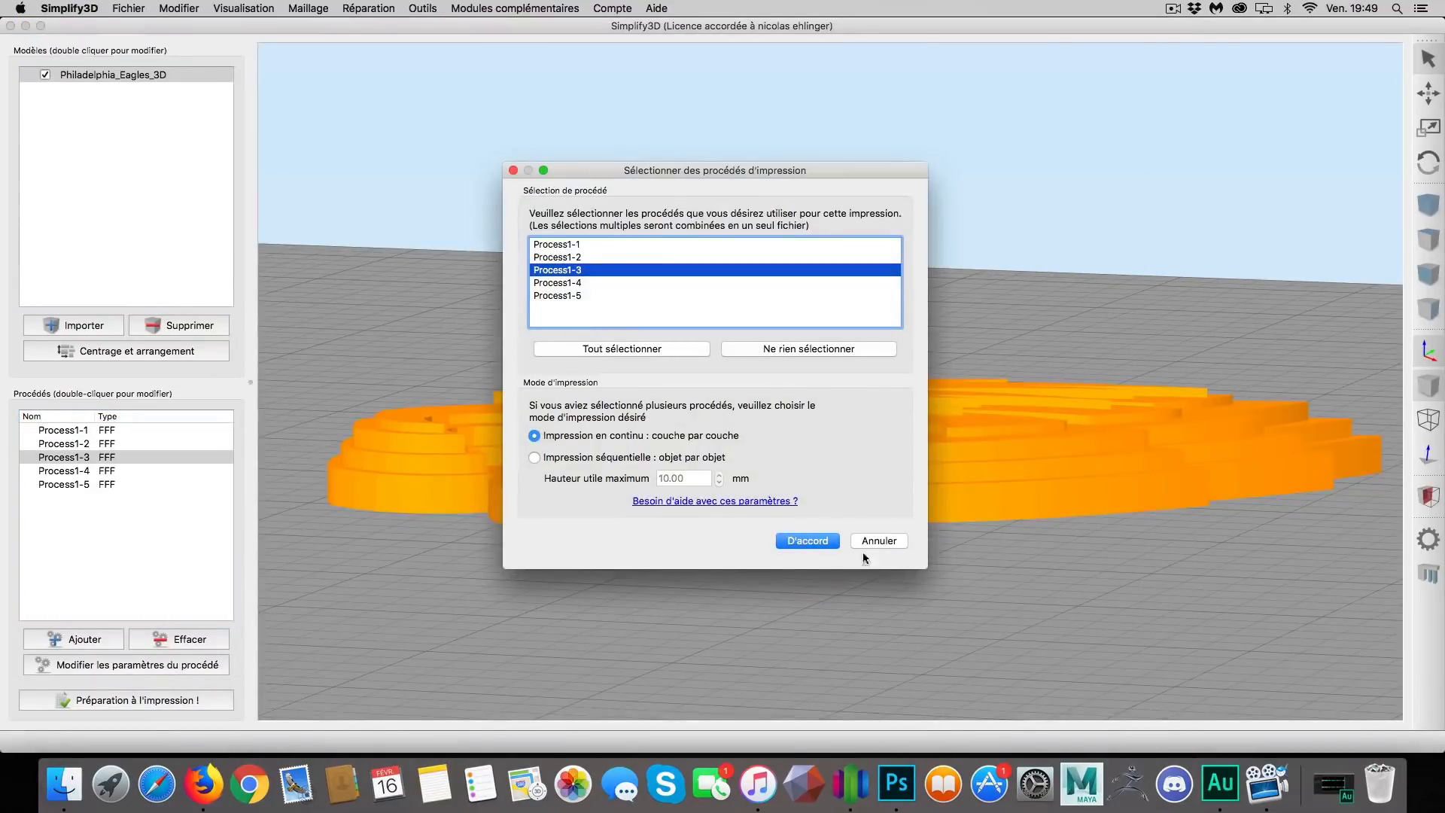
{"action": "left_click", "coordinate": [804, 541]}
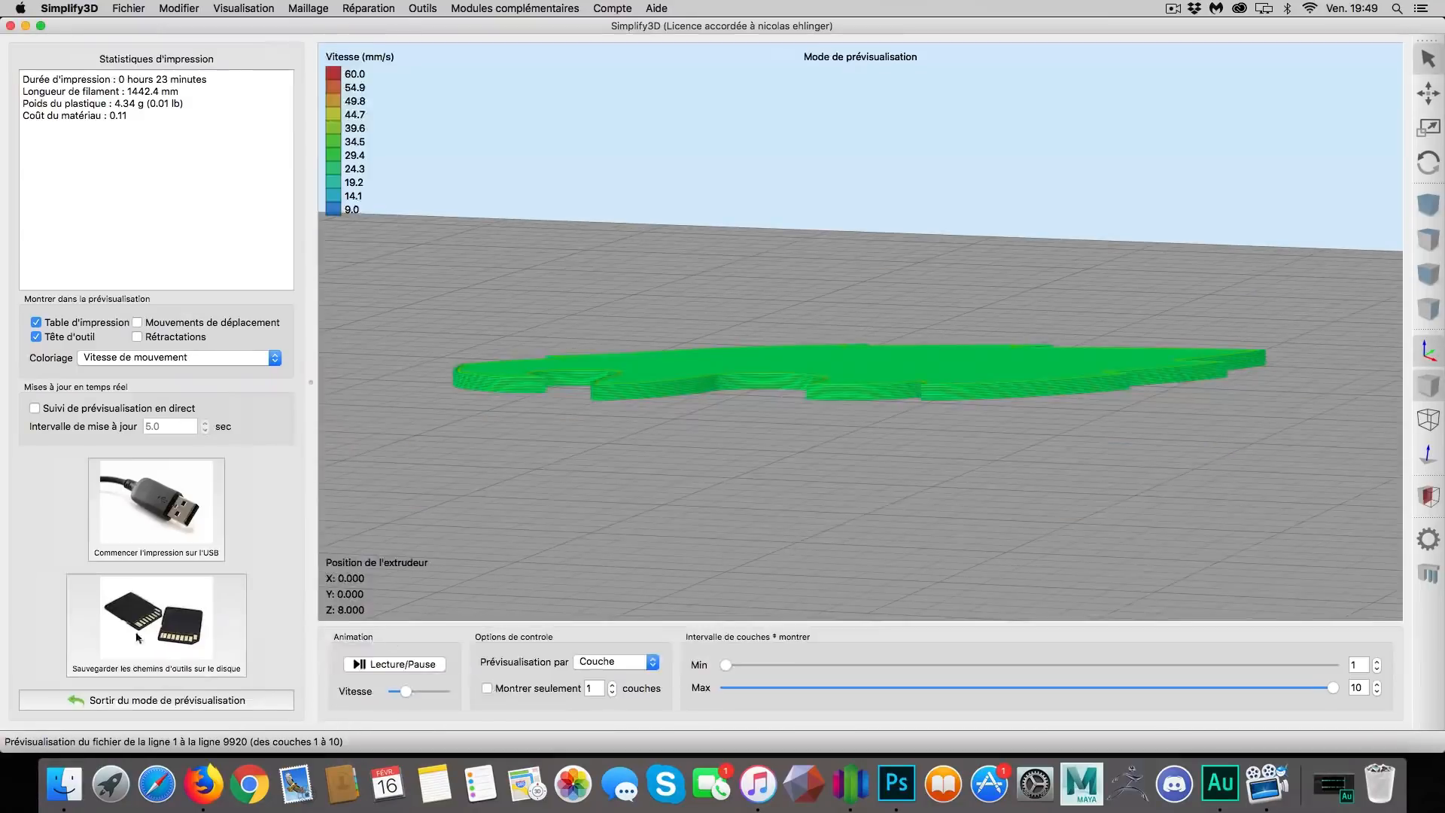
{"action": "left_click_drag", "start_coordinate": [760, 483], "coordinate": [557, 573]}
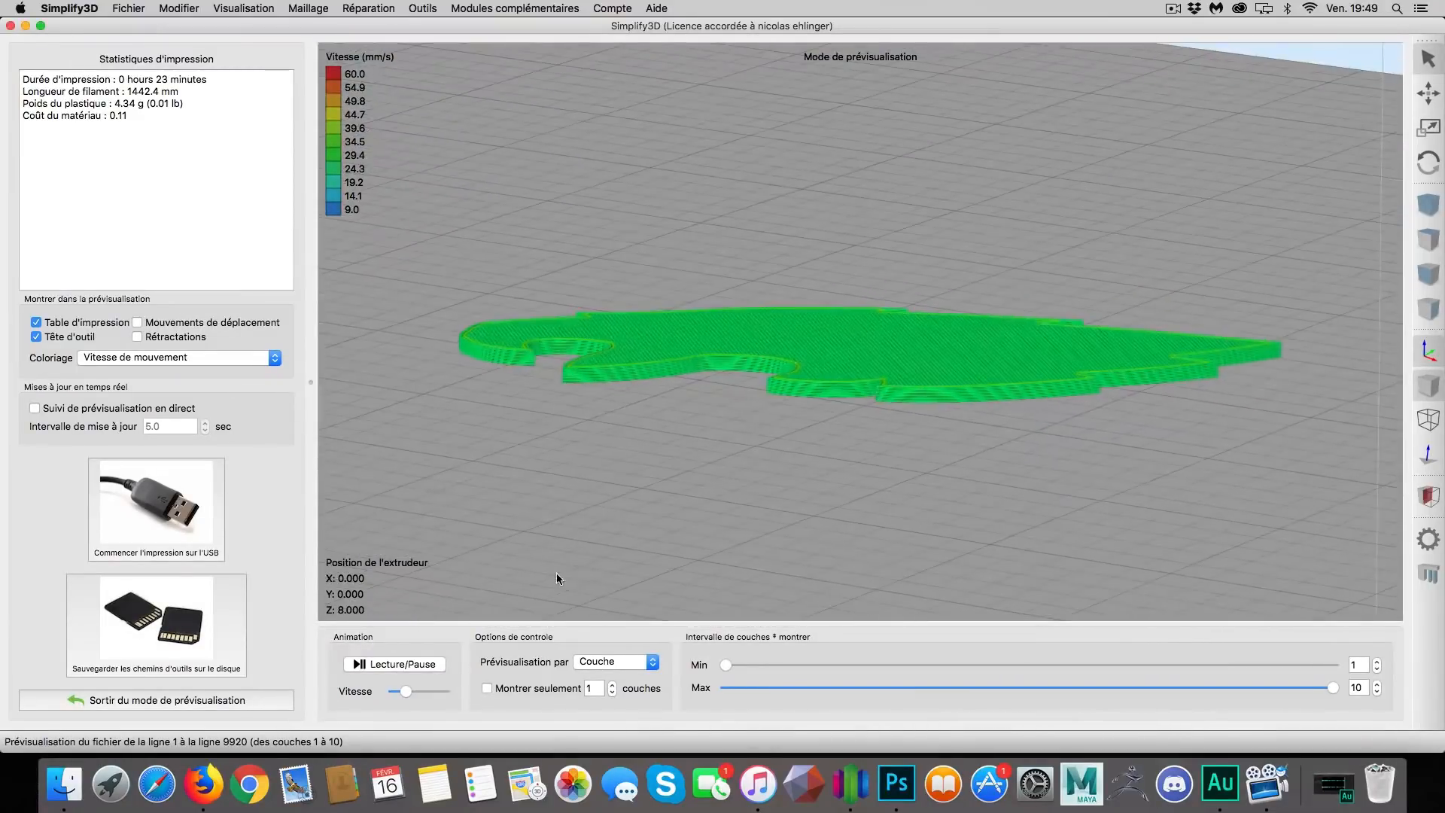
{"action": "left_click", "coordinate": [179, 698]}
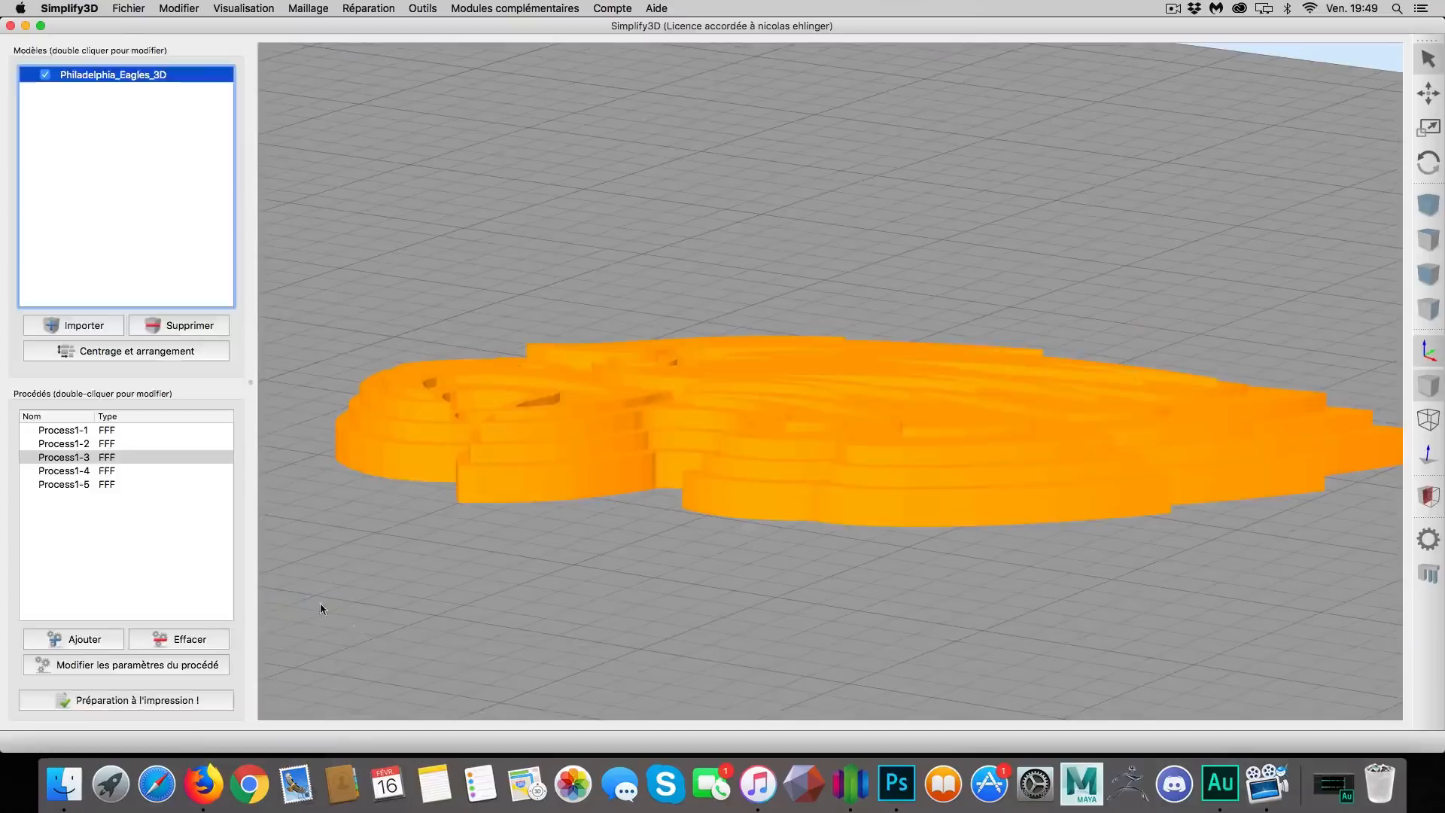
Check Process1-4's start and stop printing heights, preview its toolpaths alone, and return to the model view.
{"action": "double_click", "coordinate": [64, 470]}
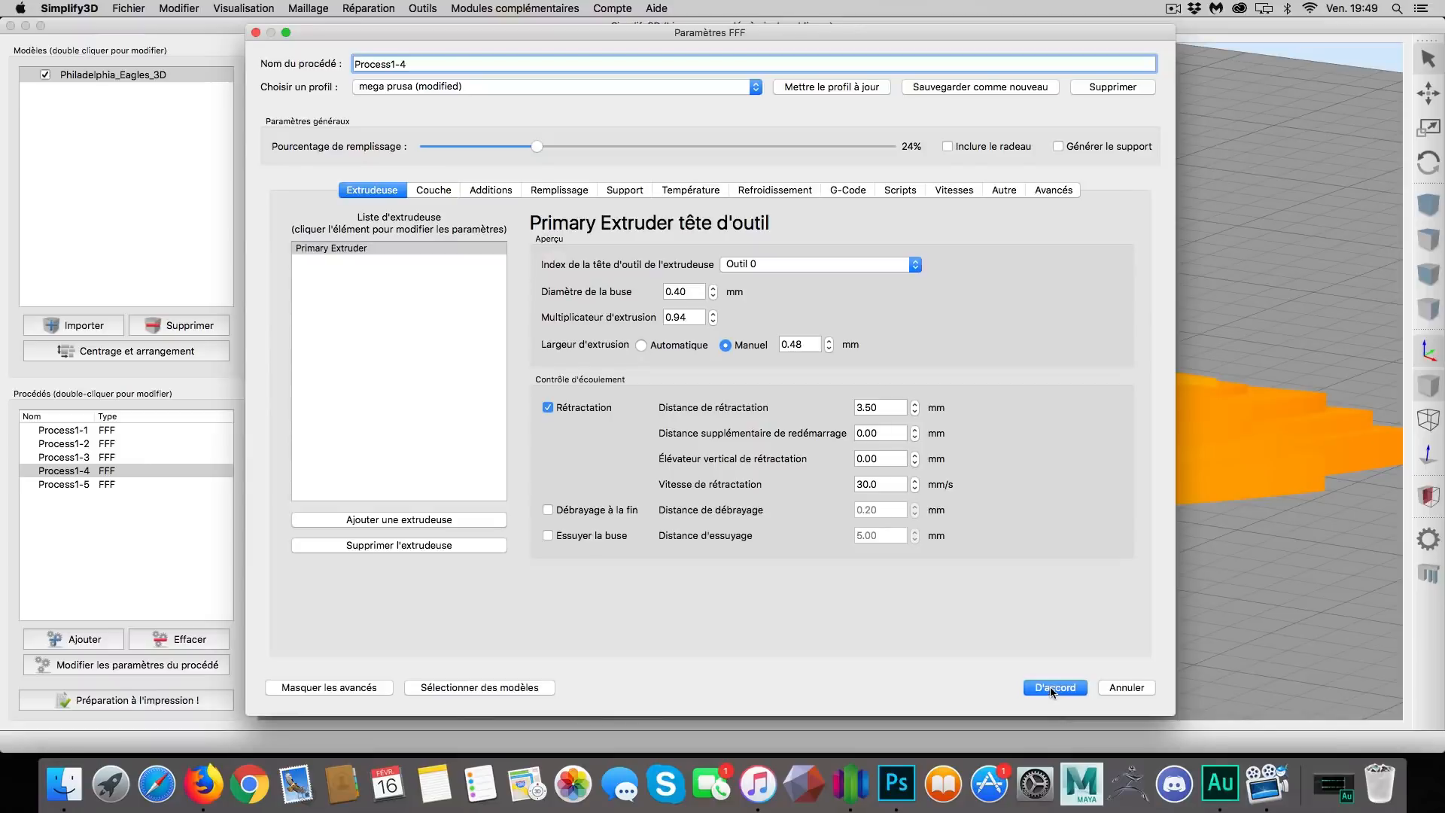
{"action": "left_click", "coordinate": [1052, 189]}
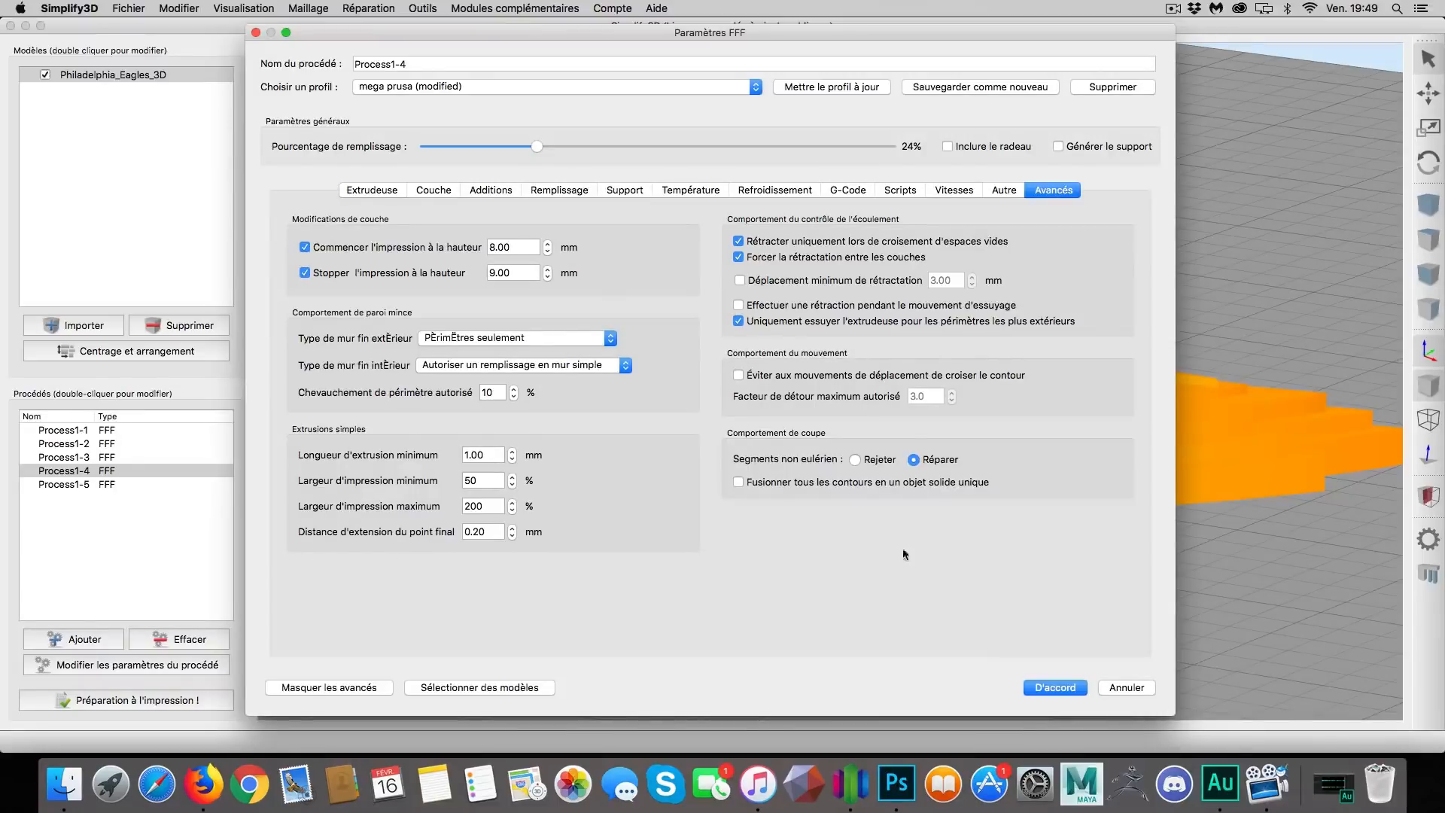
{"action": "left_click", "coordinate": [1054, 687]}
{"action": "left_click", "coordinate": [151, 698]}
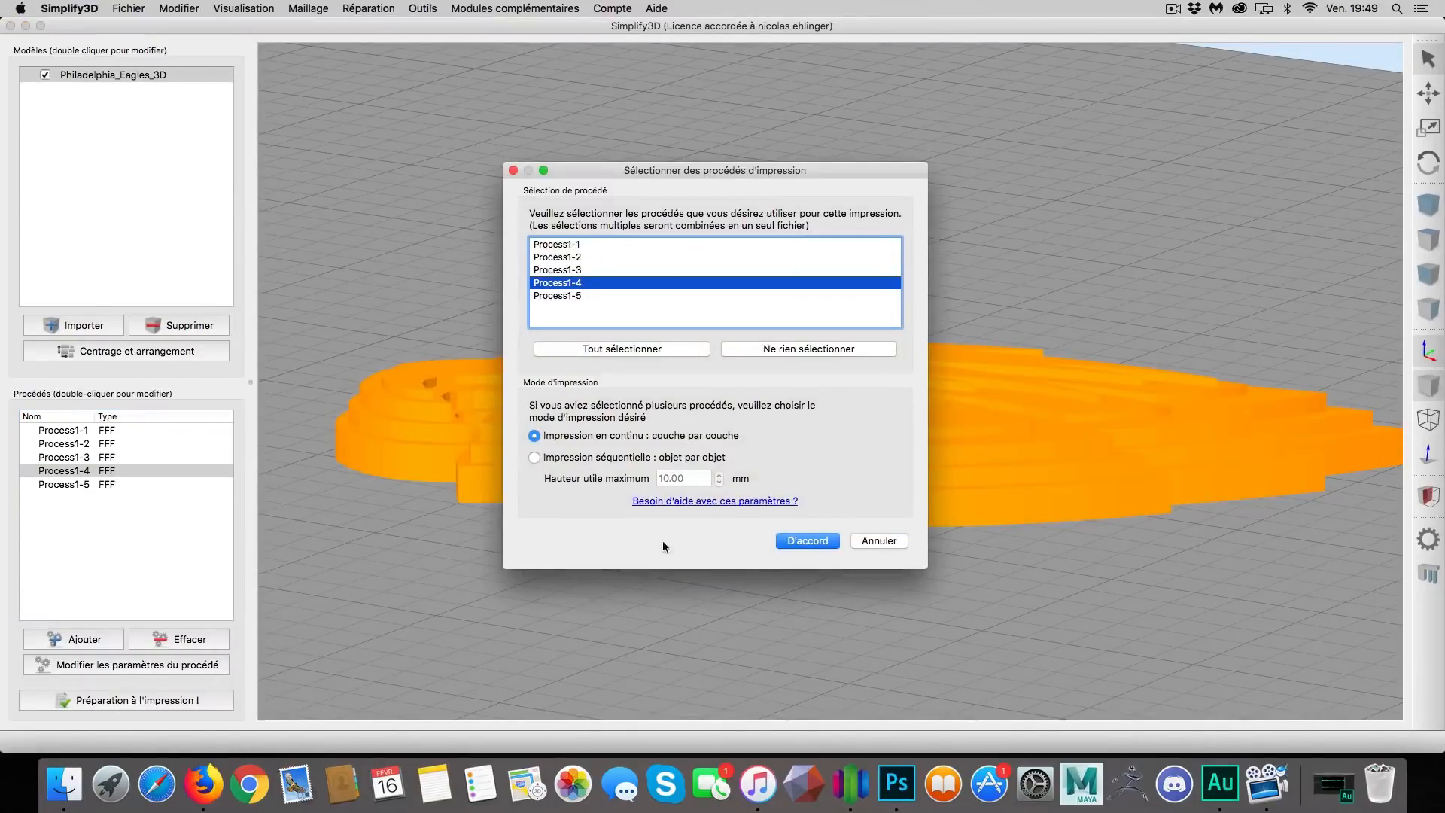
{"action": "left_click", "coordinate": [808, 539]}
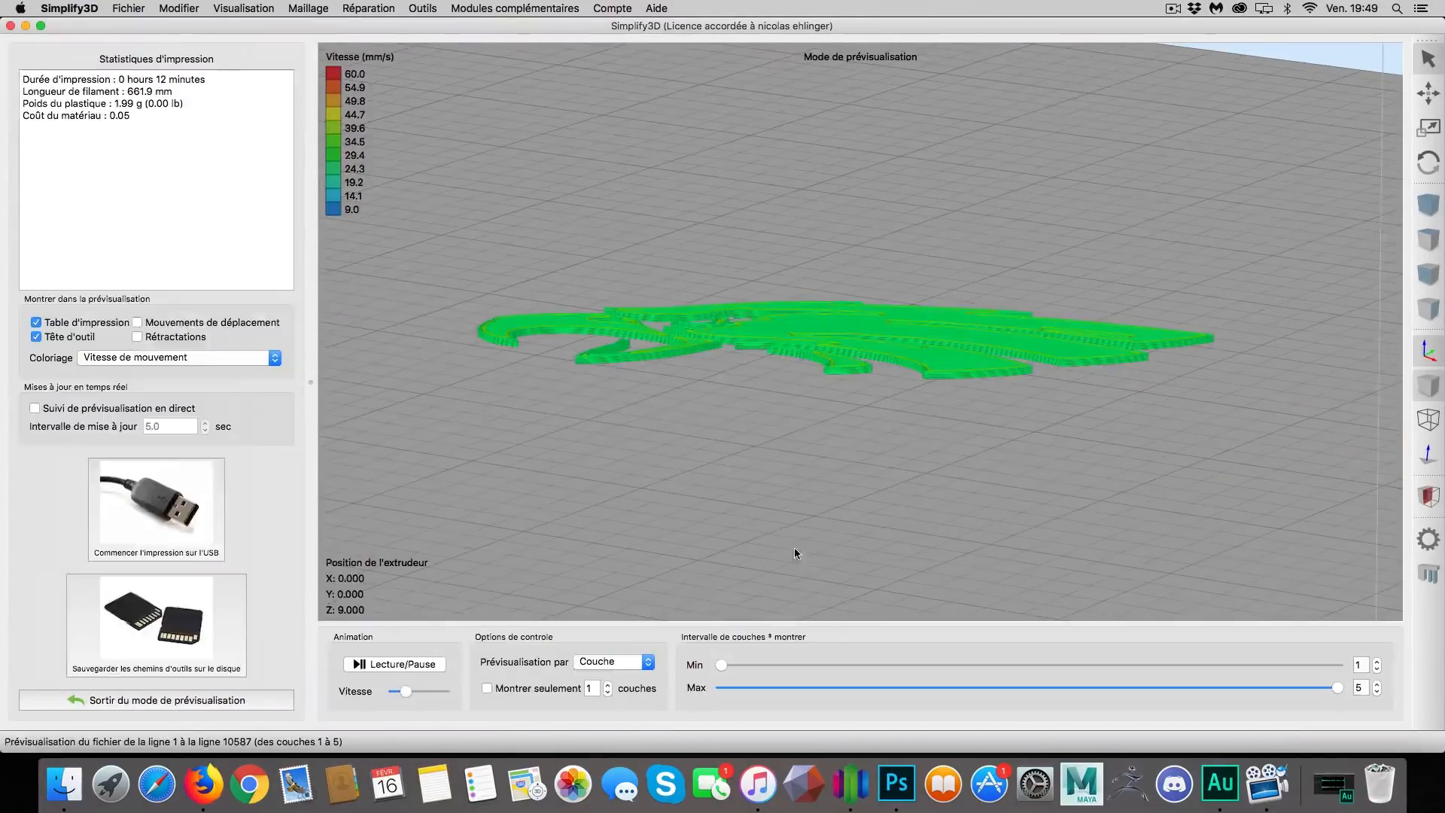
{"action": "left_click_drag", "start_coordinate": [795, 553], "coordinate": [643, 418]}
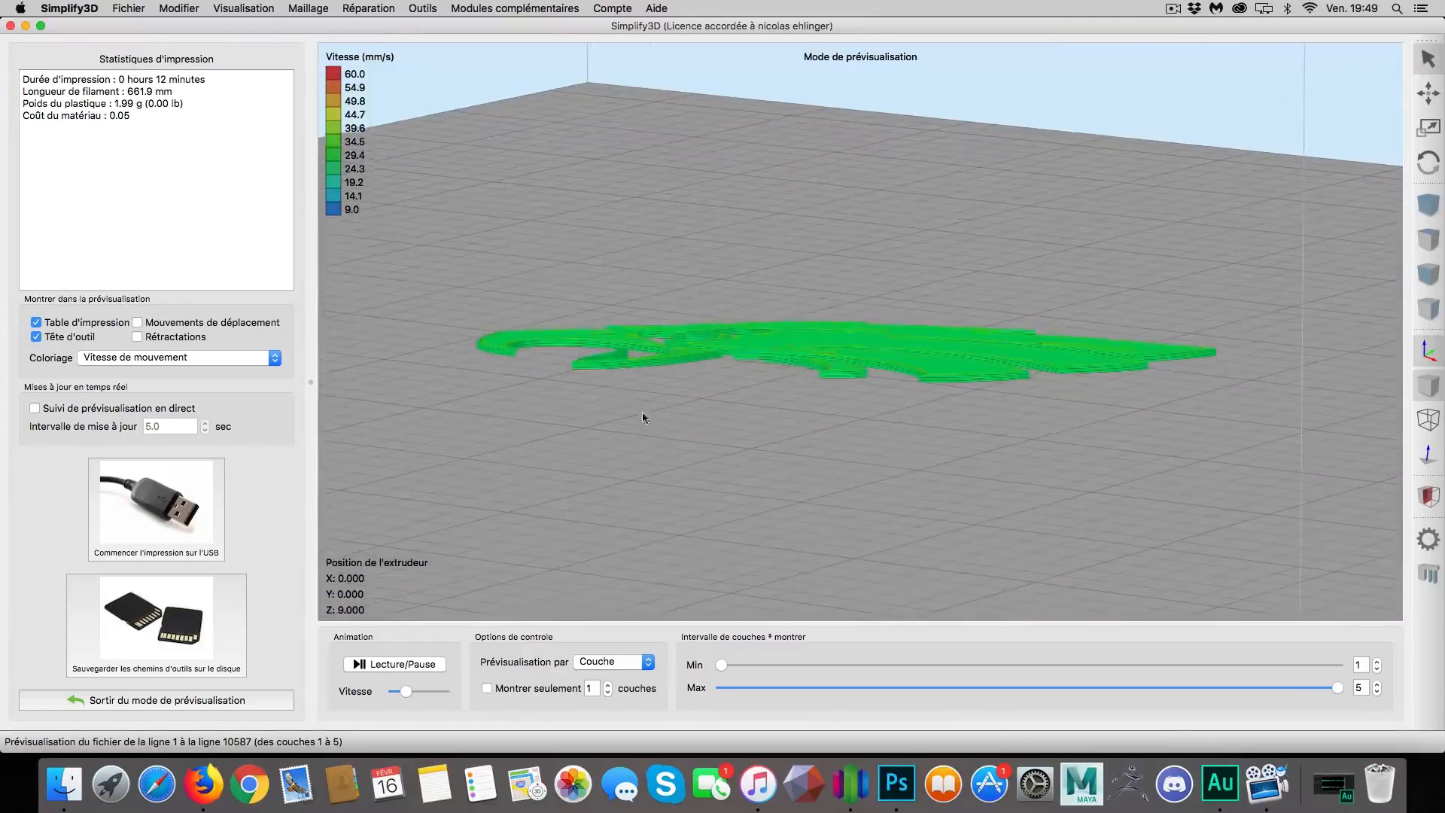
{"action": "left_click", "coordinate": [134, 698]}
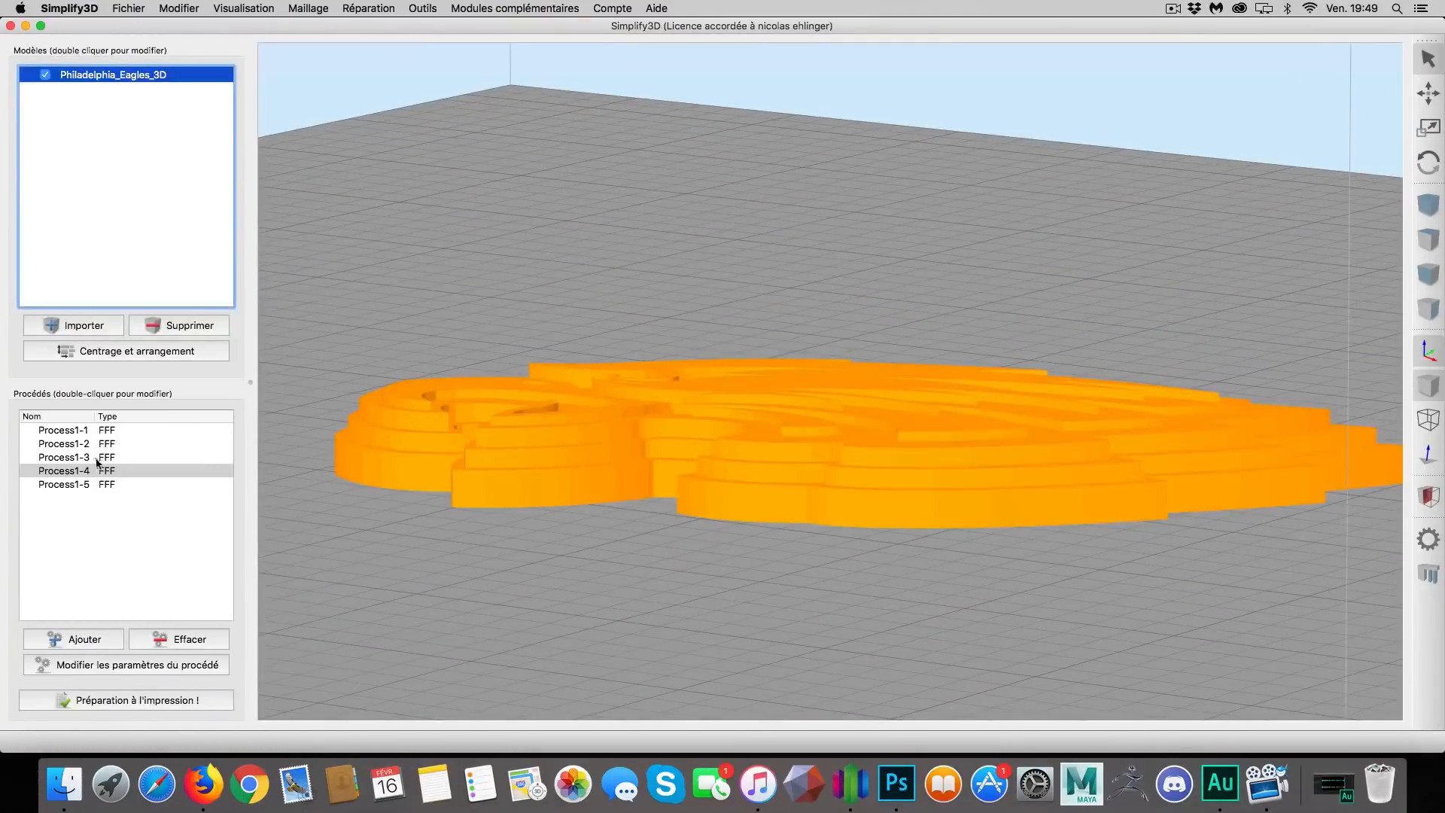
Check Process1-5's start printing height, preview its toolpaths alone from another angle, and return to the model view.
{"action": "double_click", "coordinate": [96, 481]}
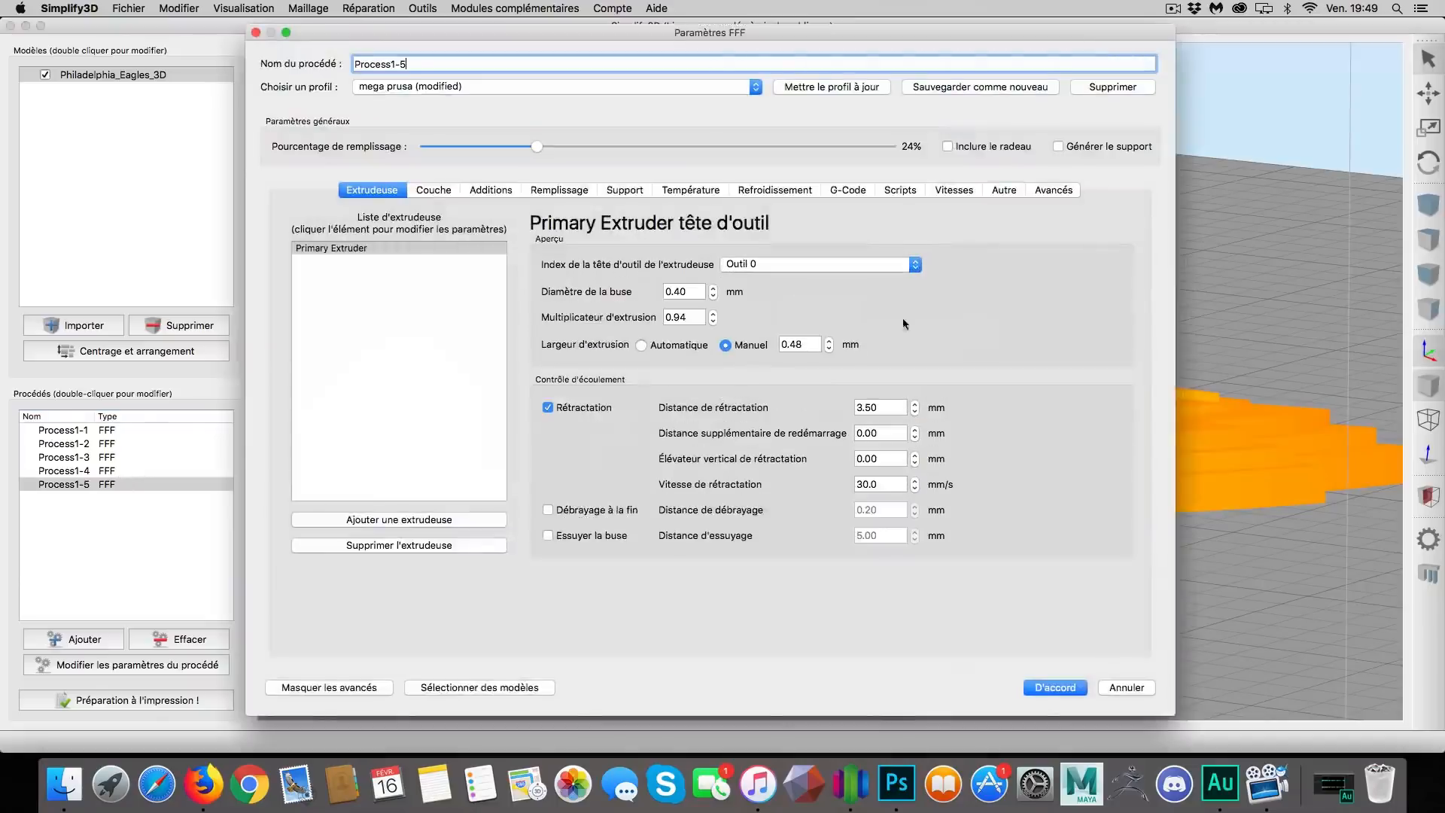
{"action": "left_click", "coordinate": [1053, 189]}
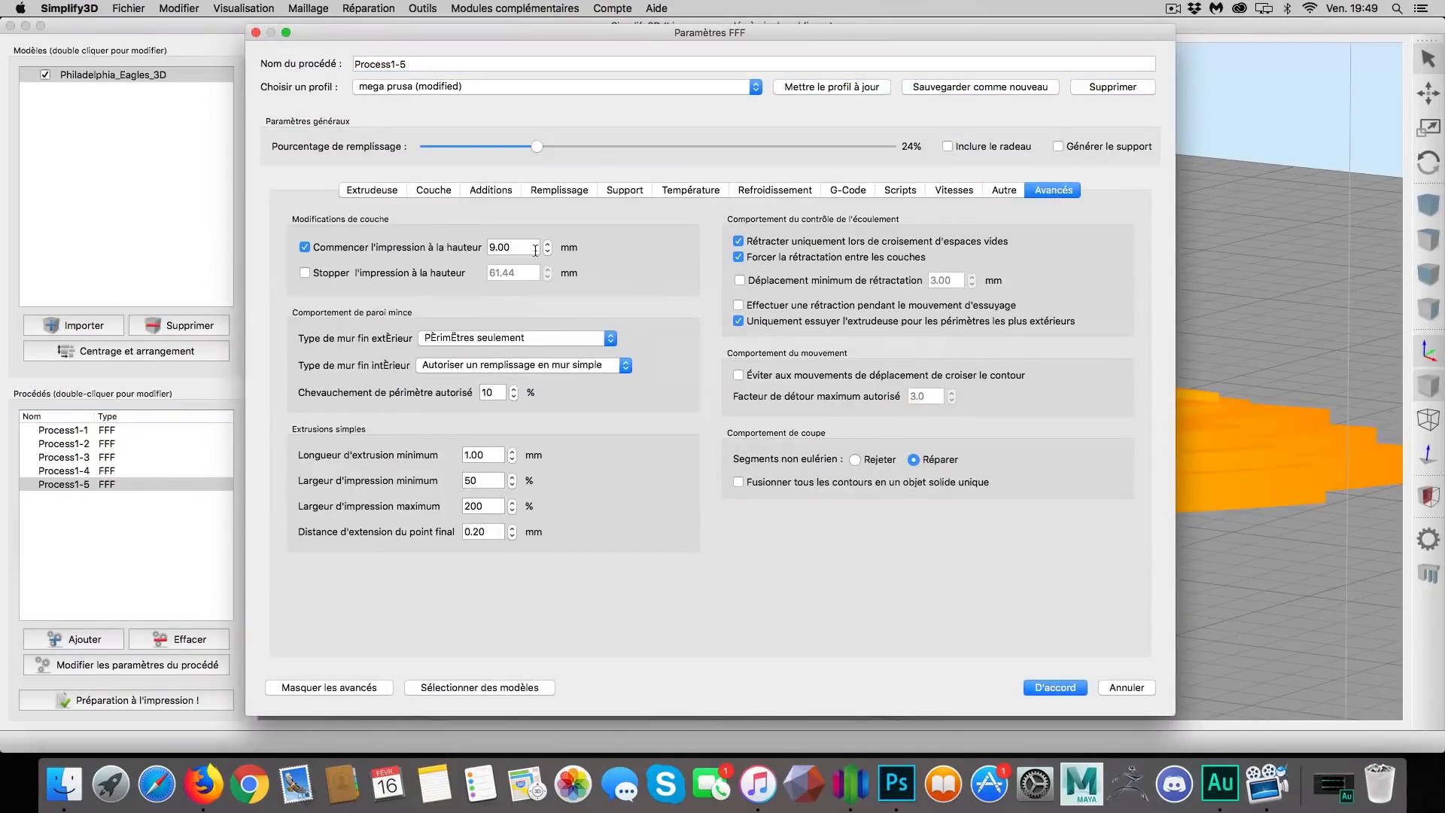
{"action": "left_click", "coordinate": [1055, 687]}
{"action": "left_click", "coordinate": [133, 701]}
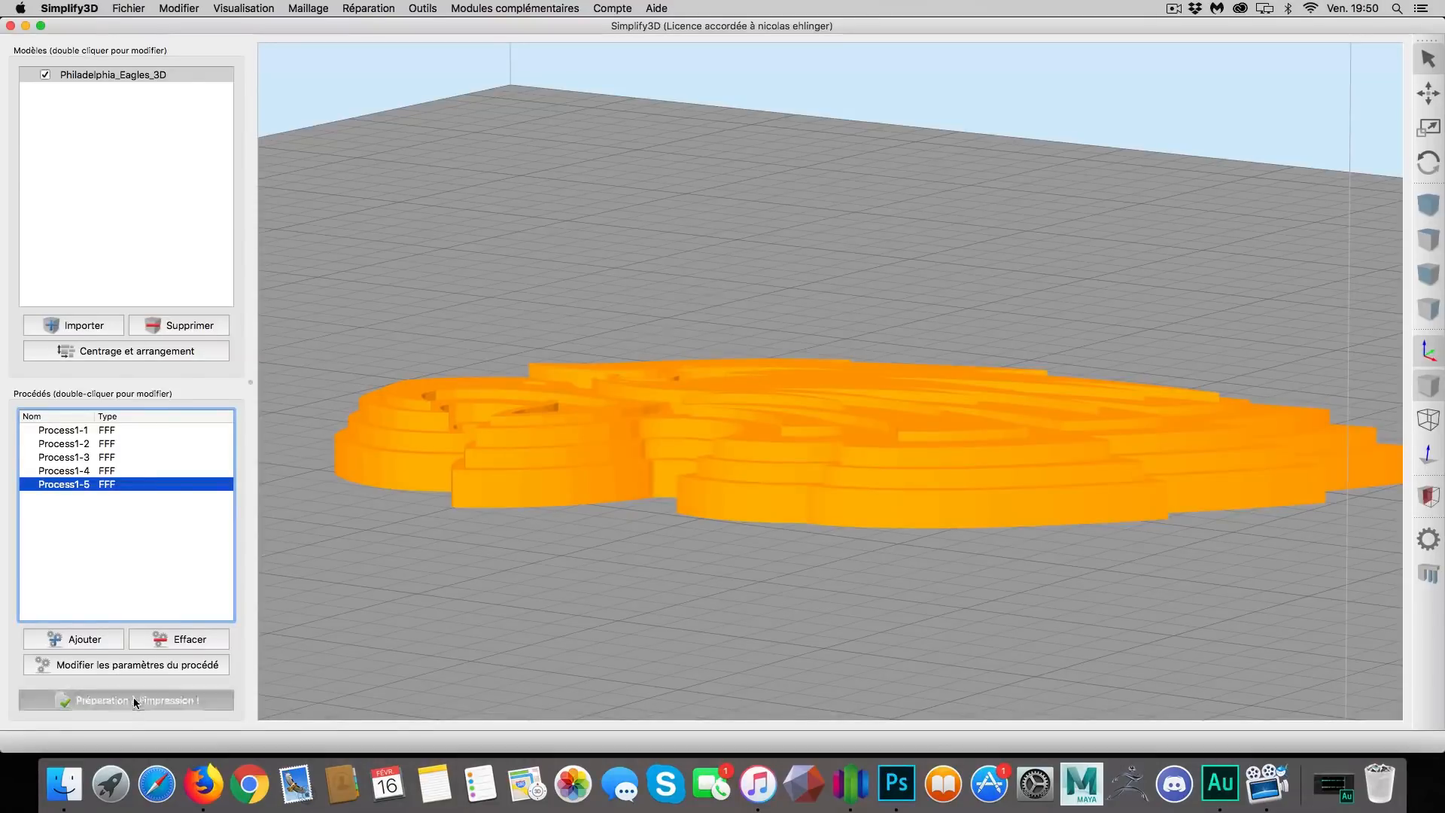
{"action": "left_click", "coordinate": [781, 546]}
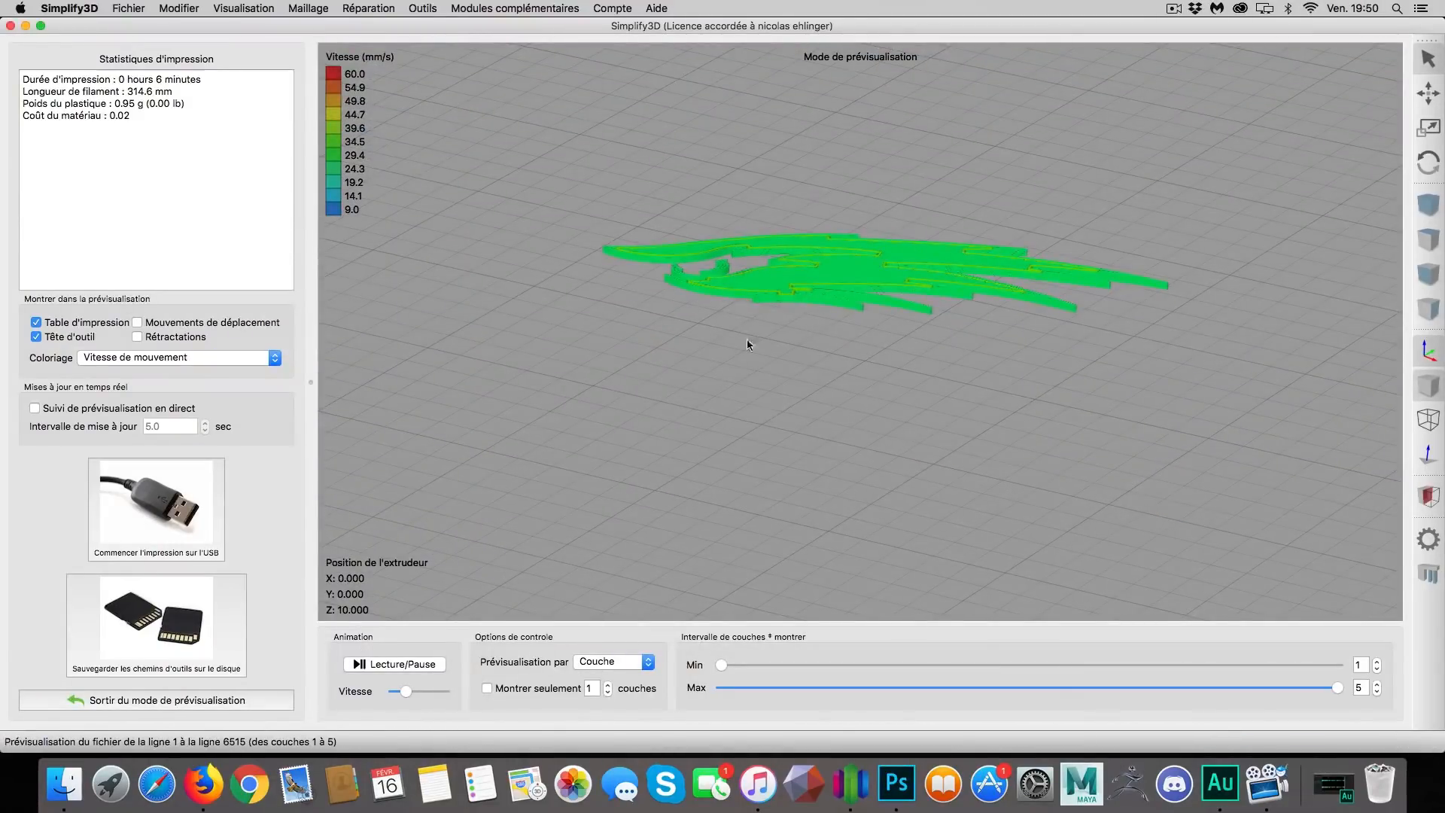
{"action": "left_click_drag", "start_coordinate": [763, 359], "coordinate": [708, 173]}
{"action": "left_click", "coordinate": [233, 700]}
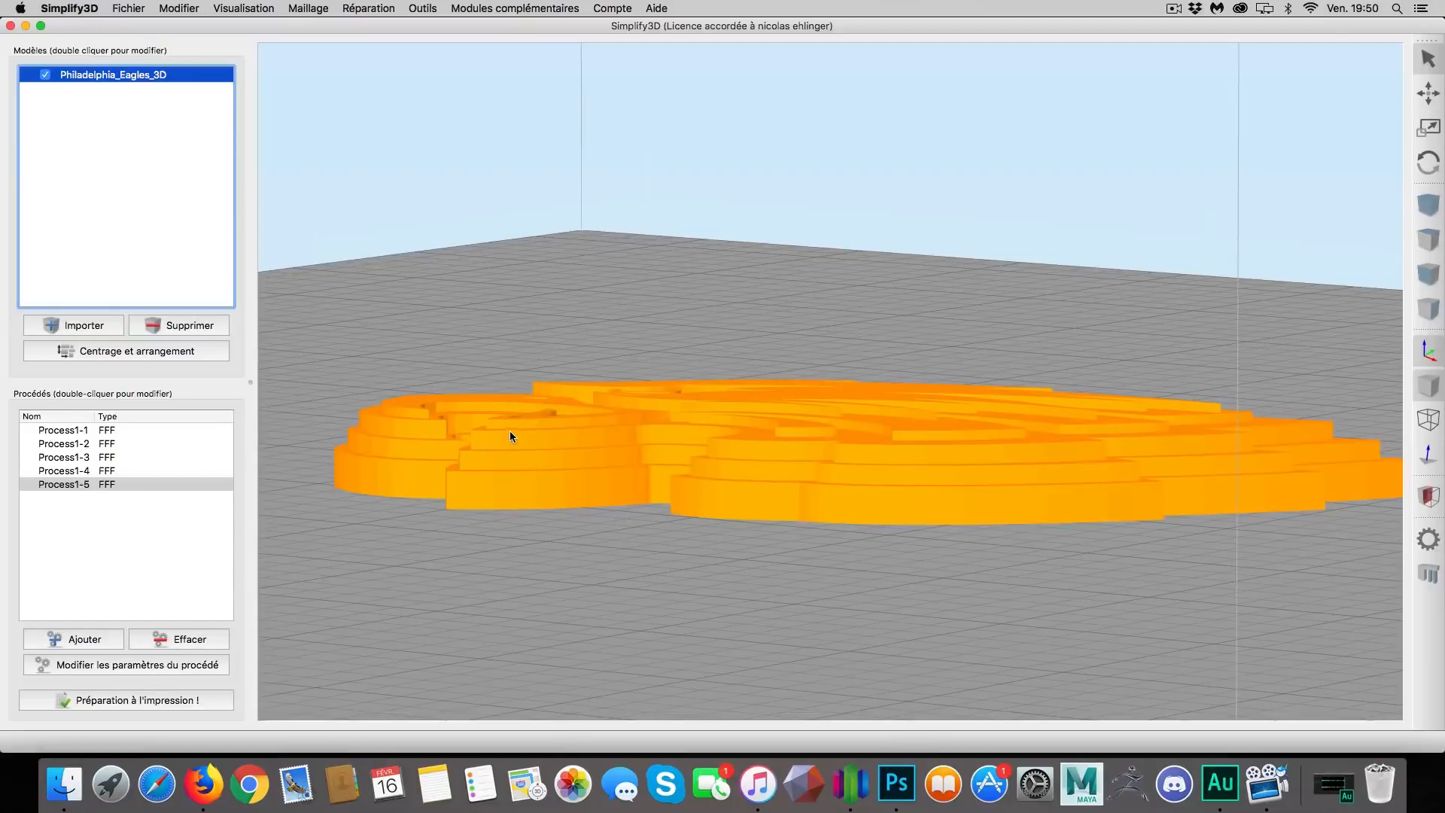
Show the variable settings wizard with its cutting plane on the eagle model, and close it without splitting Process1-5.
{"action": "left_click_drag", "start_coordinate": [612, 397], "coordinate": [752, 638]}
{"action": "left_click_drag", "start_coordinate": [670, 604], "coordinate": [707, 474]}
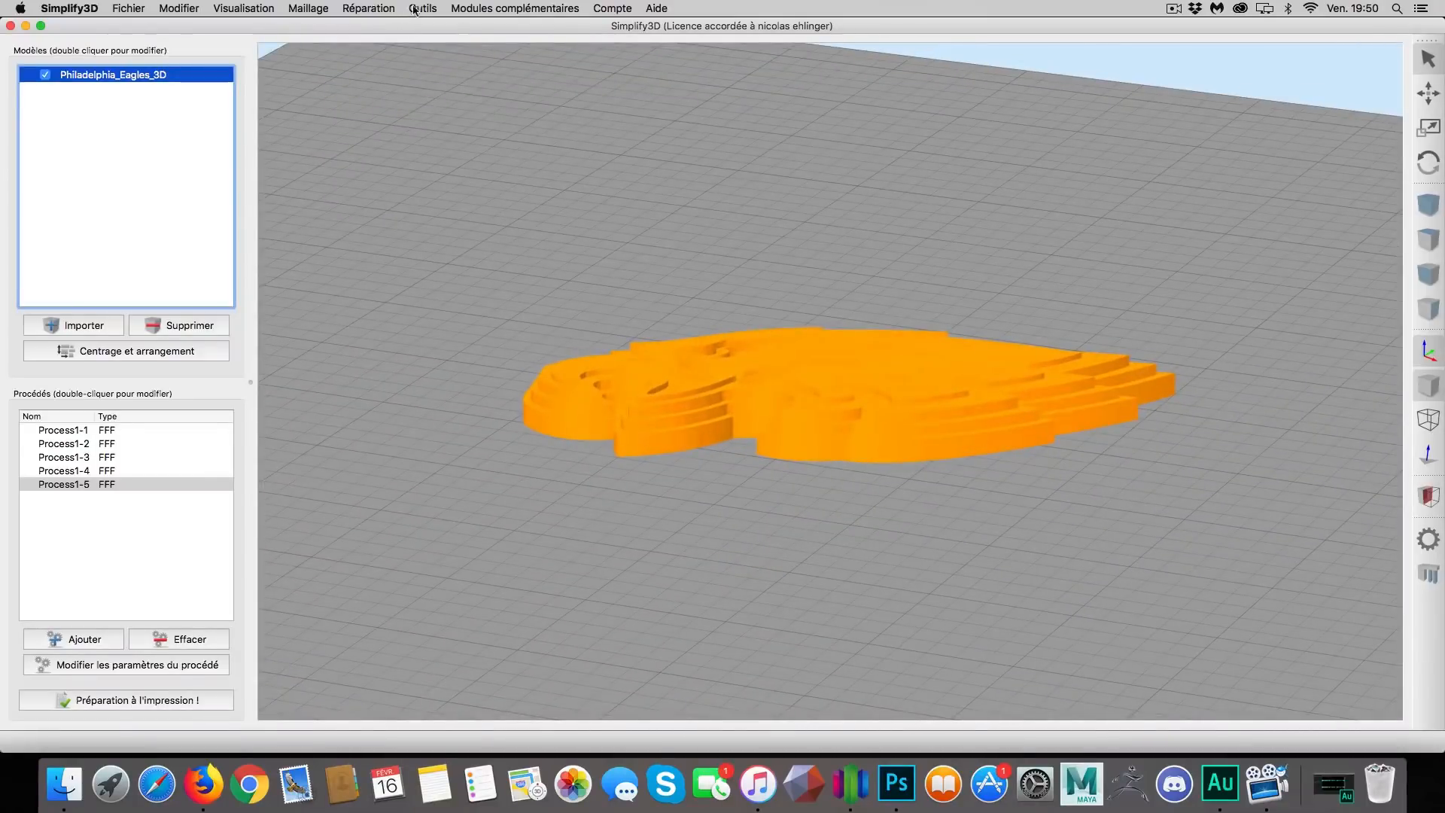
{"action": "left_click", "coordinate": [422, 8]}
{"action": "left_click", "coordinate": [453, 71]}
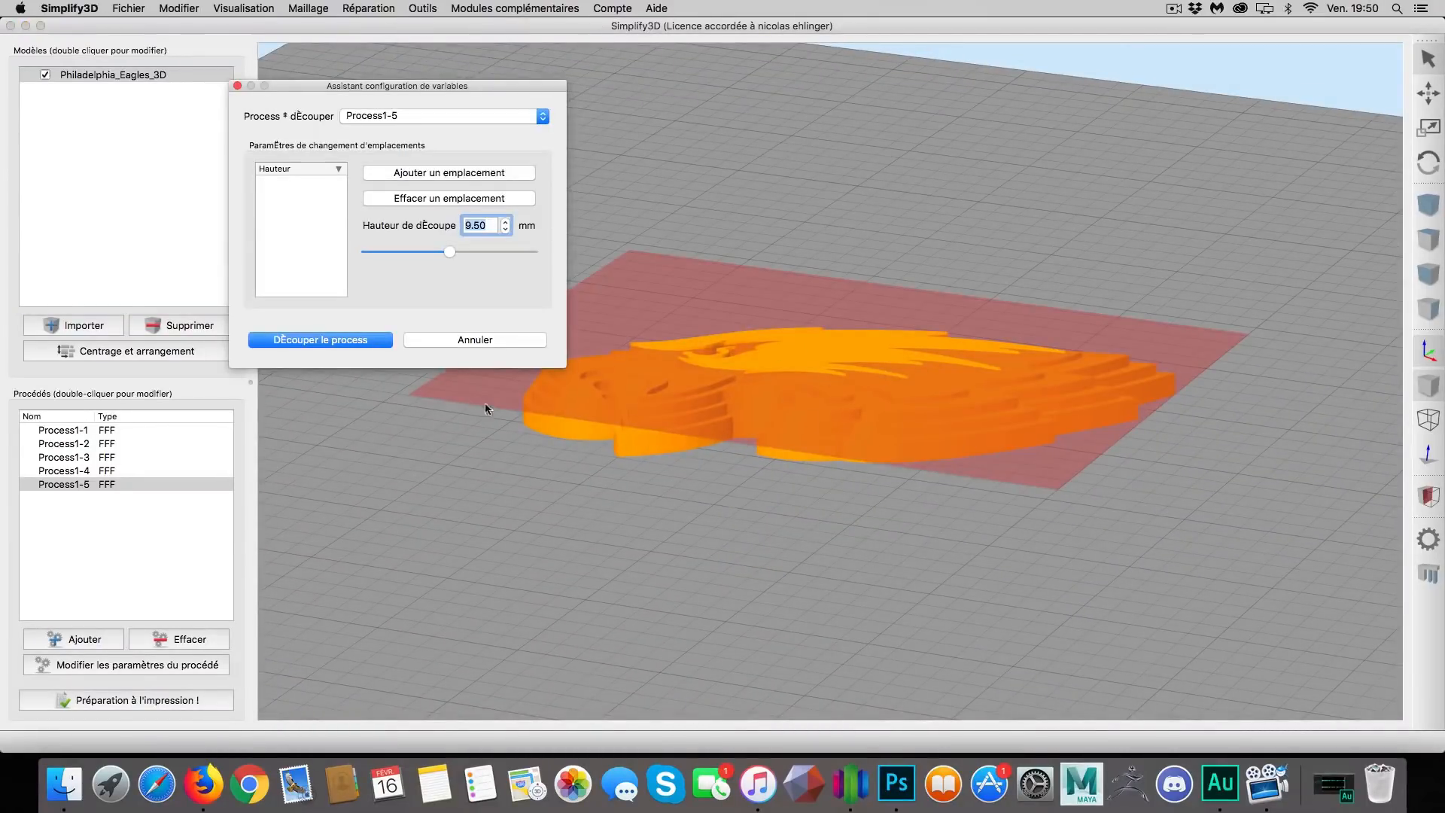
{"action": "left_click", "coordinate": [237, 86]}
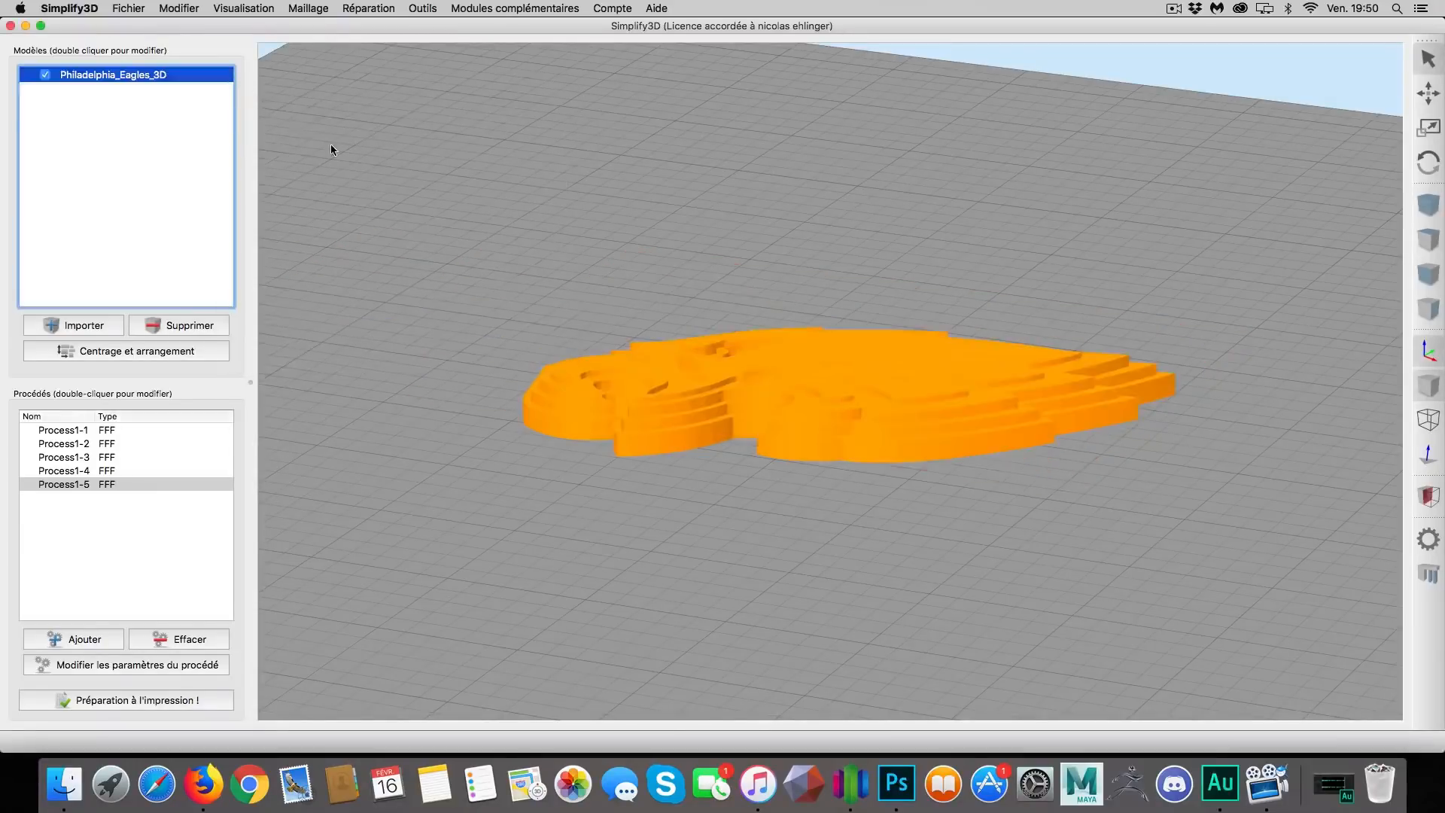